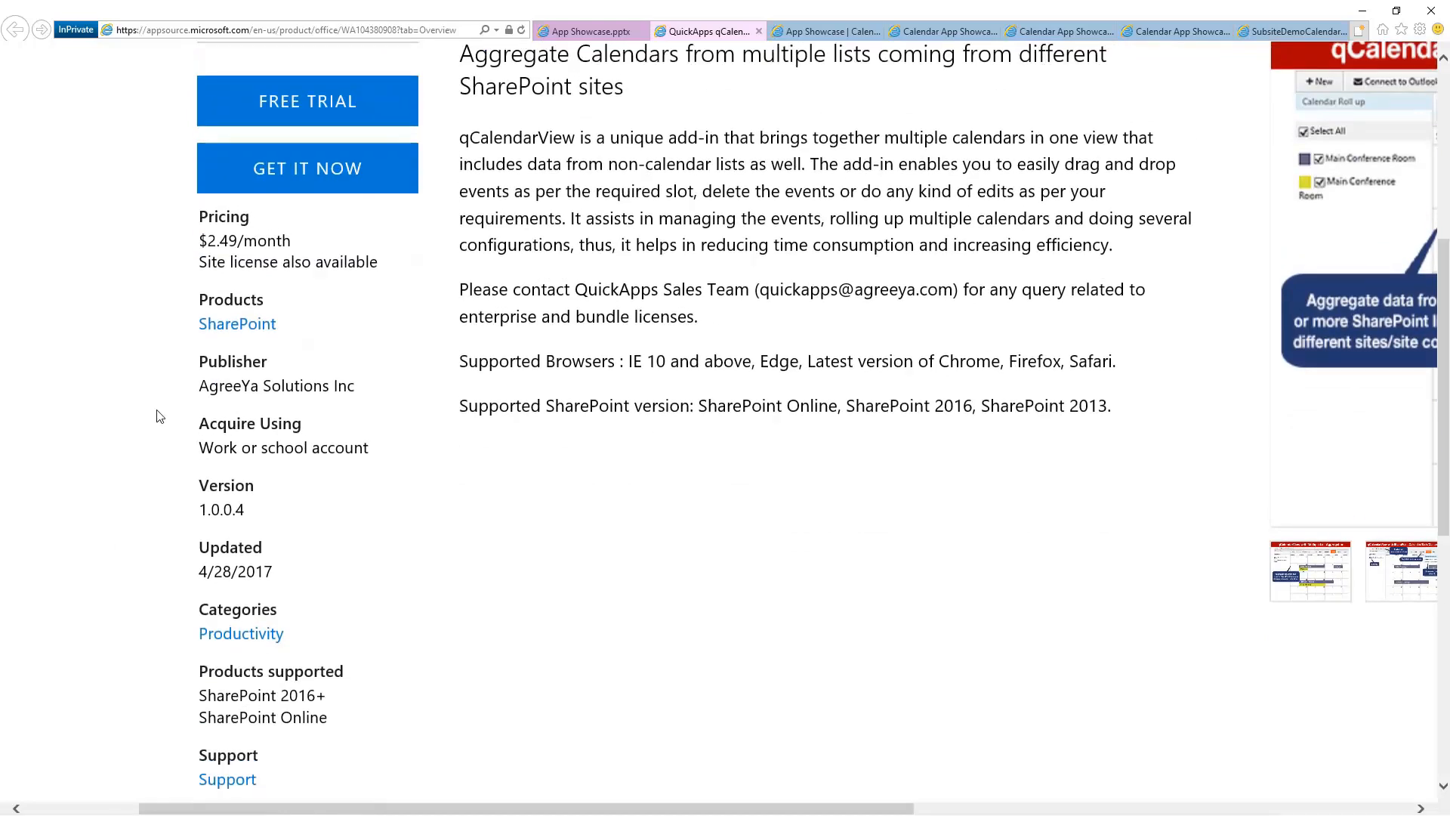
- Check the supported SharePoint products in the QuickApps qCalendarView listing details
scroll(371, 521, "down", 1)
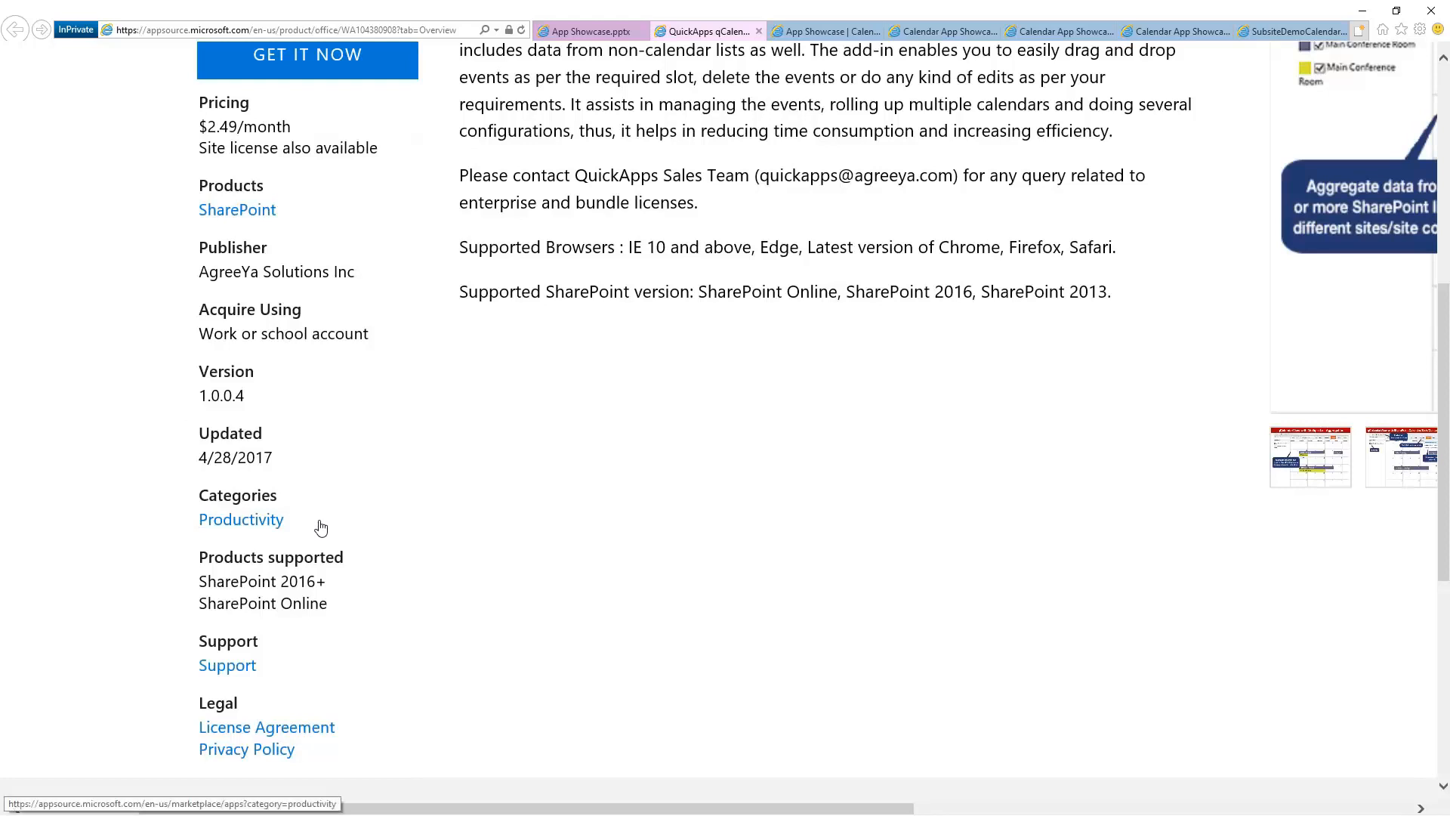
left_click_drag(201, 586, 316, 607)
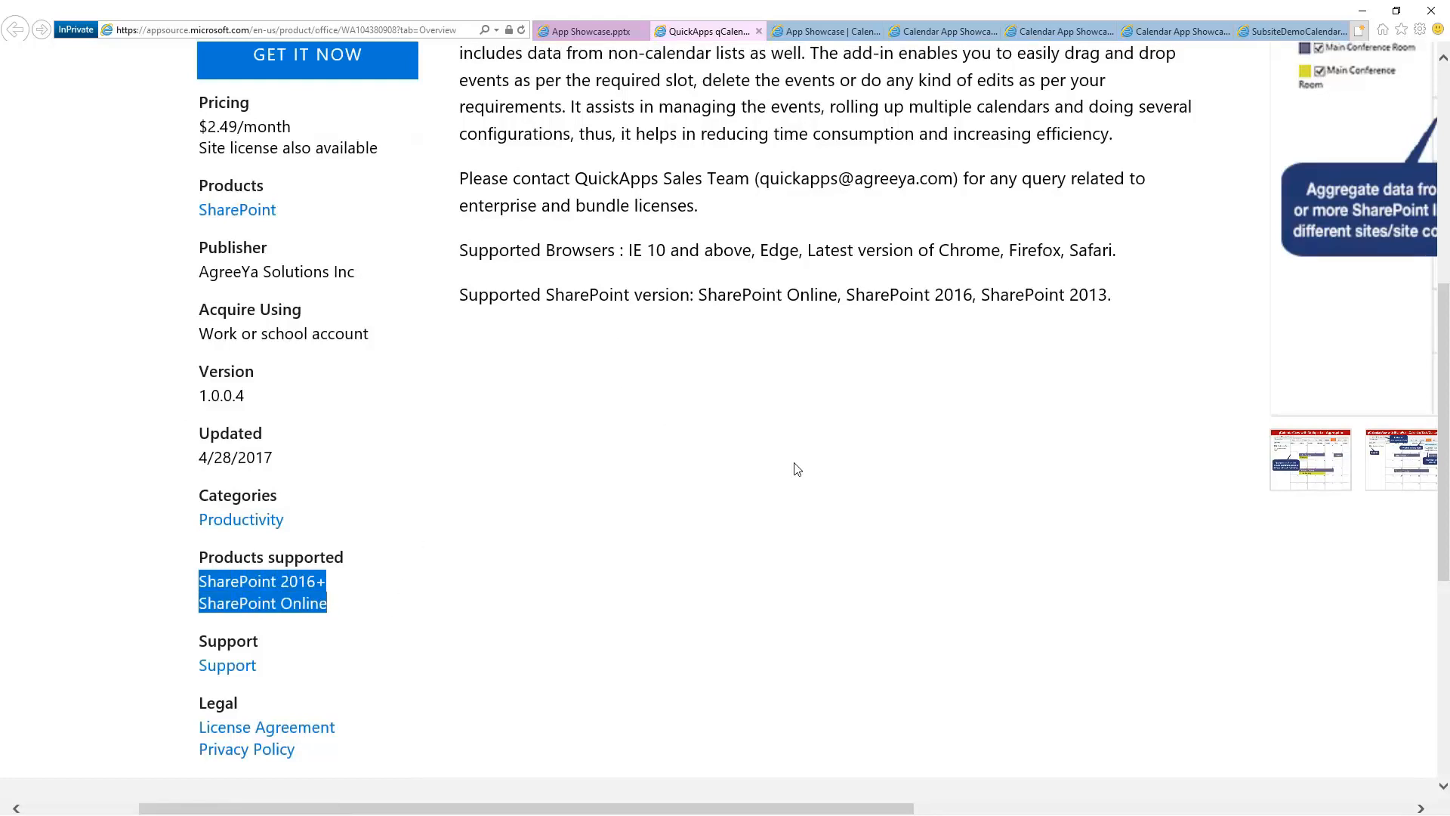
scroll(794, 469, "up", 5)
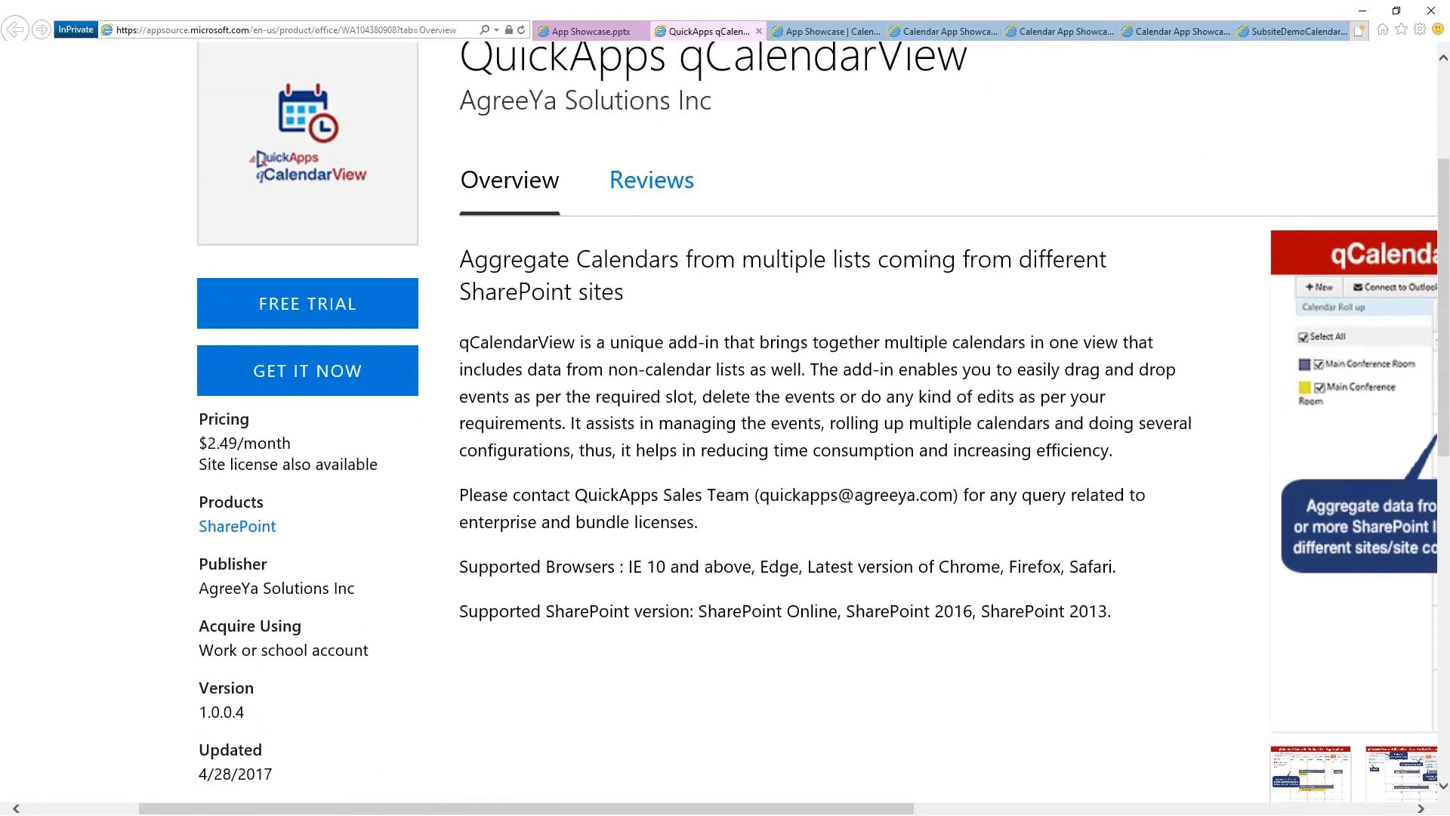
- Read the qCalendarView description, covering multiple-calendar roll-up, the licensing contact and the supported SharePoint versions
scroll(794, 469, "up", 1, "ctrl")
scroll(794, 469, "up", 1, "ctrl")
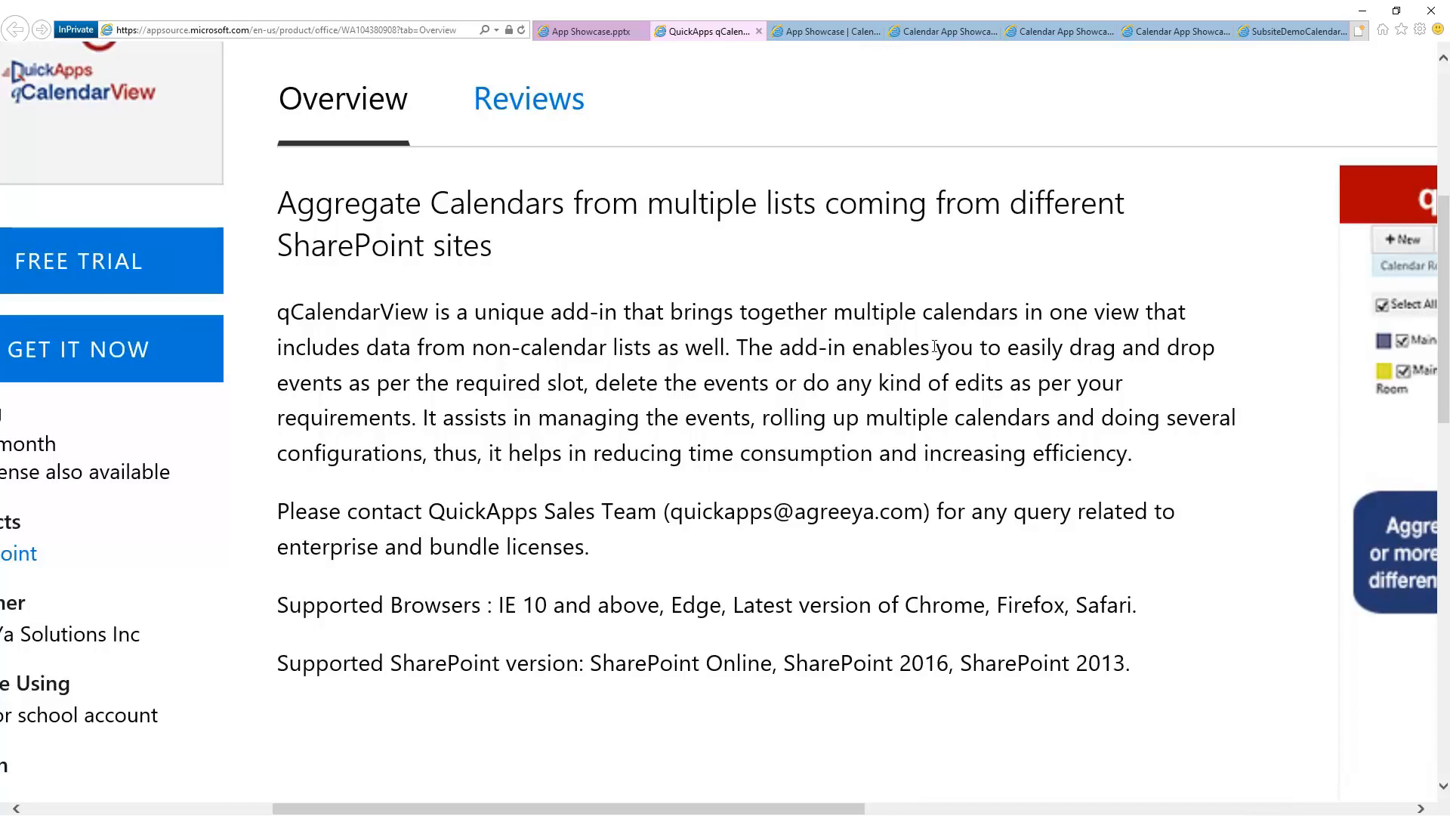
left_click_drag(852, 318, 966, 316)
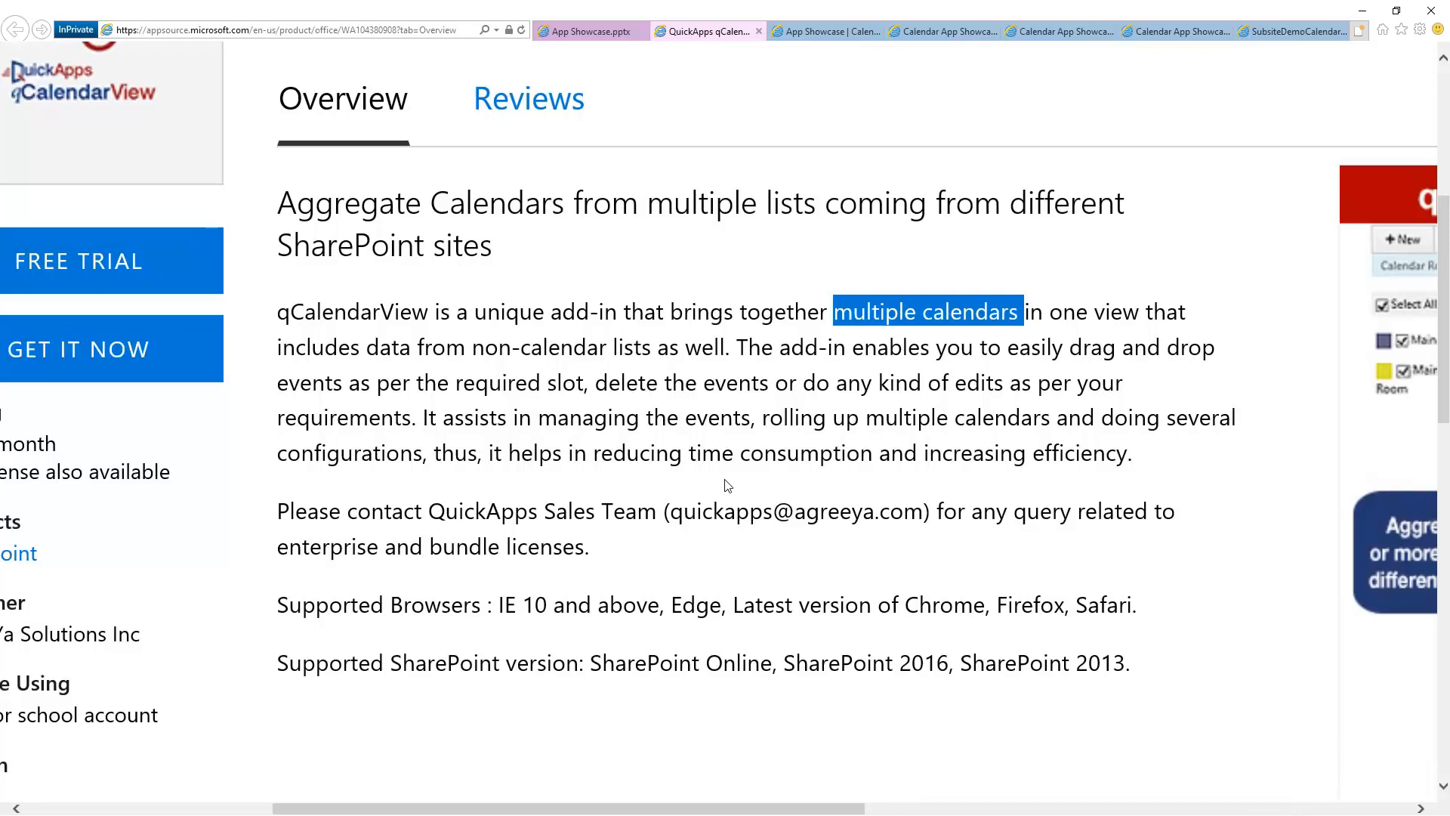
left_click_drag(773, 426, 1016, 431)
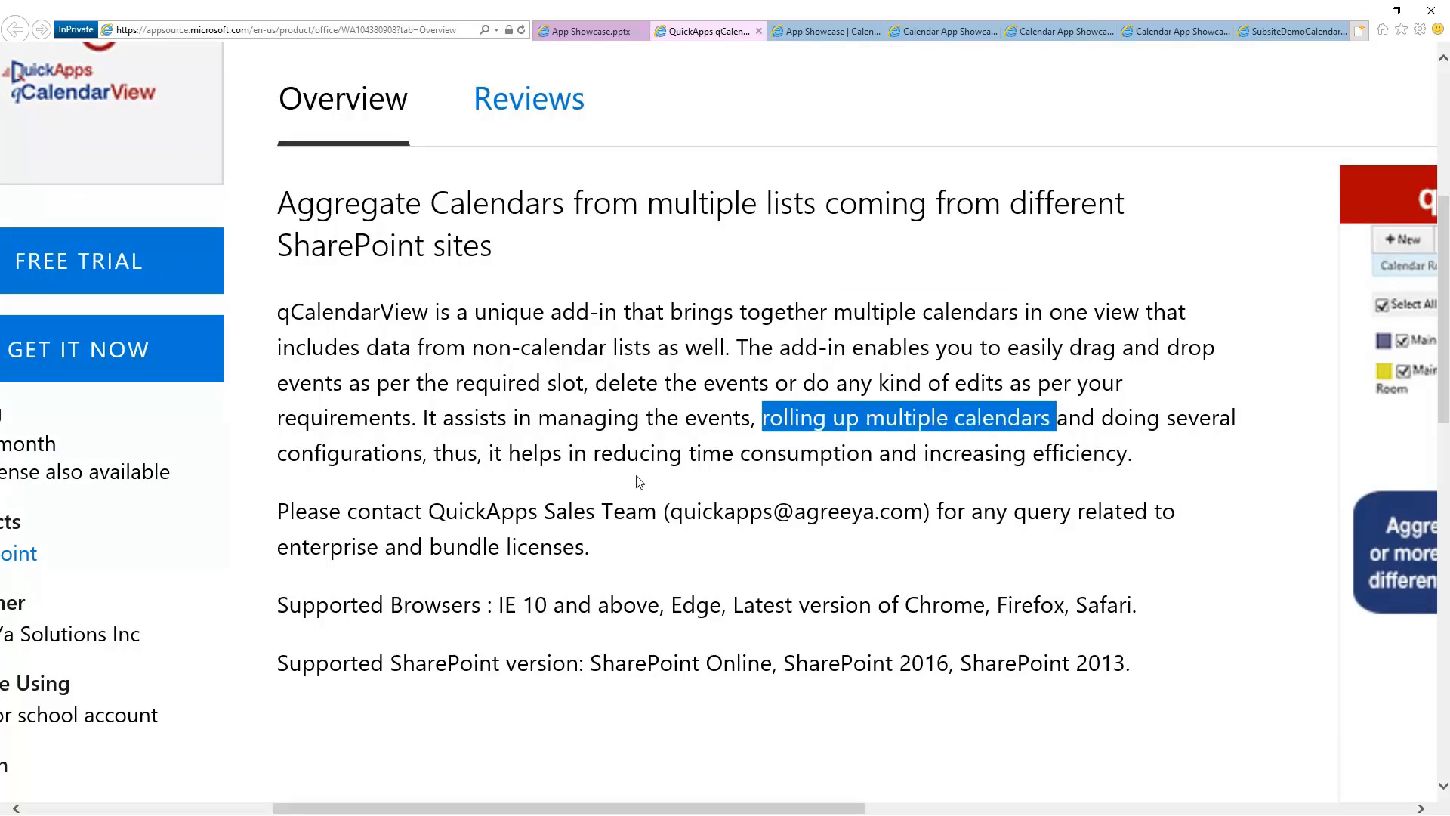
left_click(559, 517)
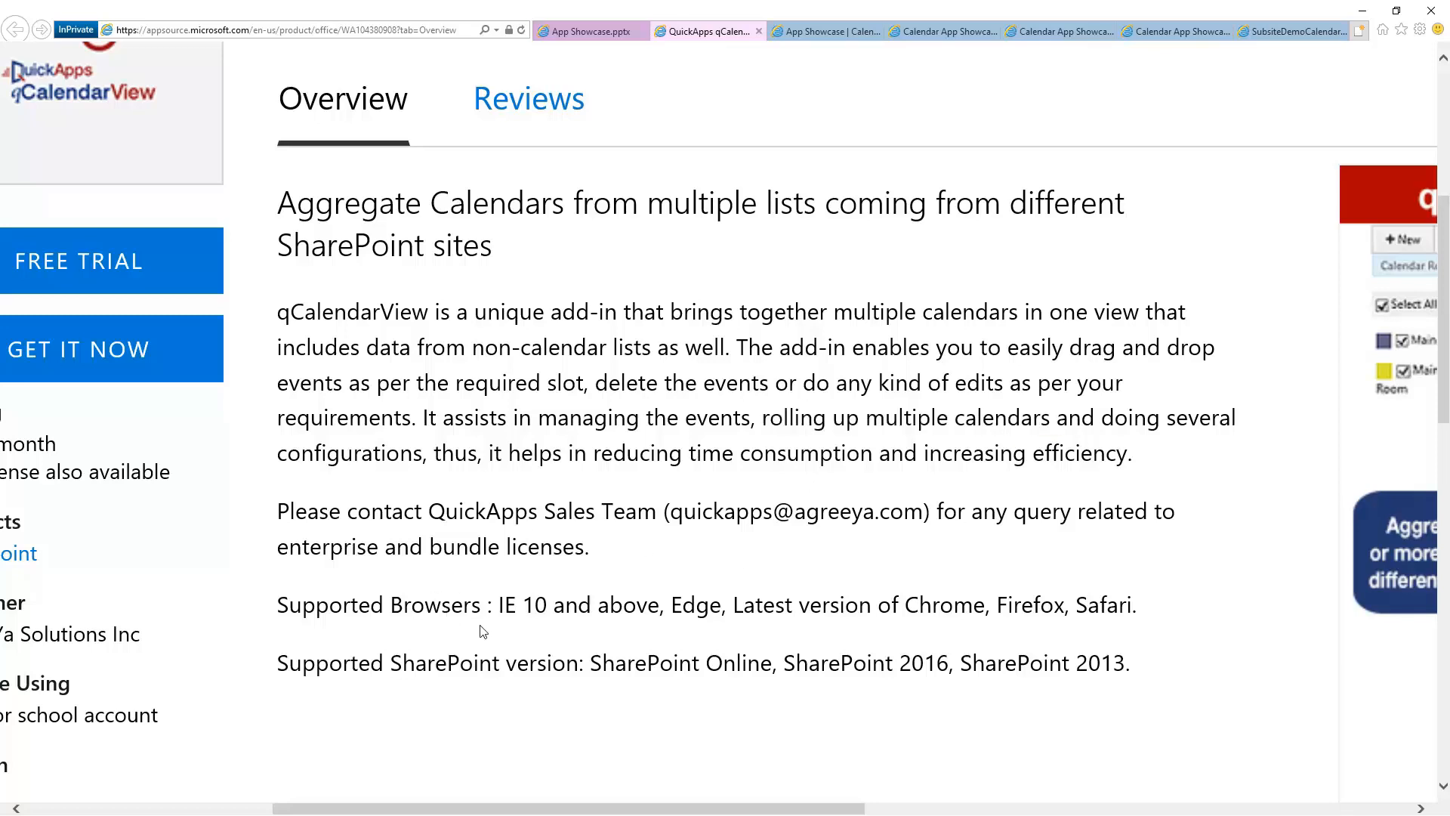
left_click_drag(373, 553, 277, 511)
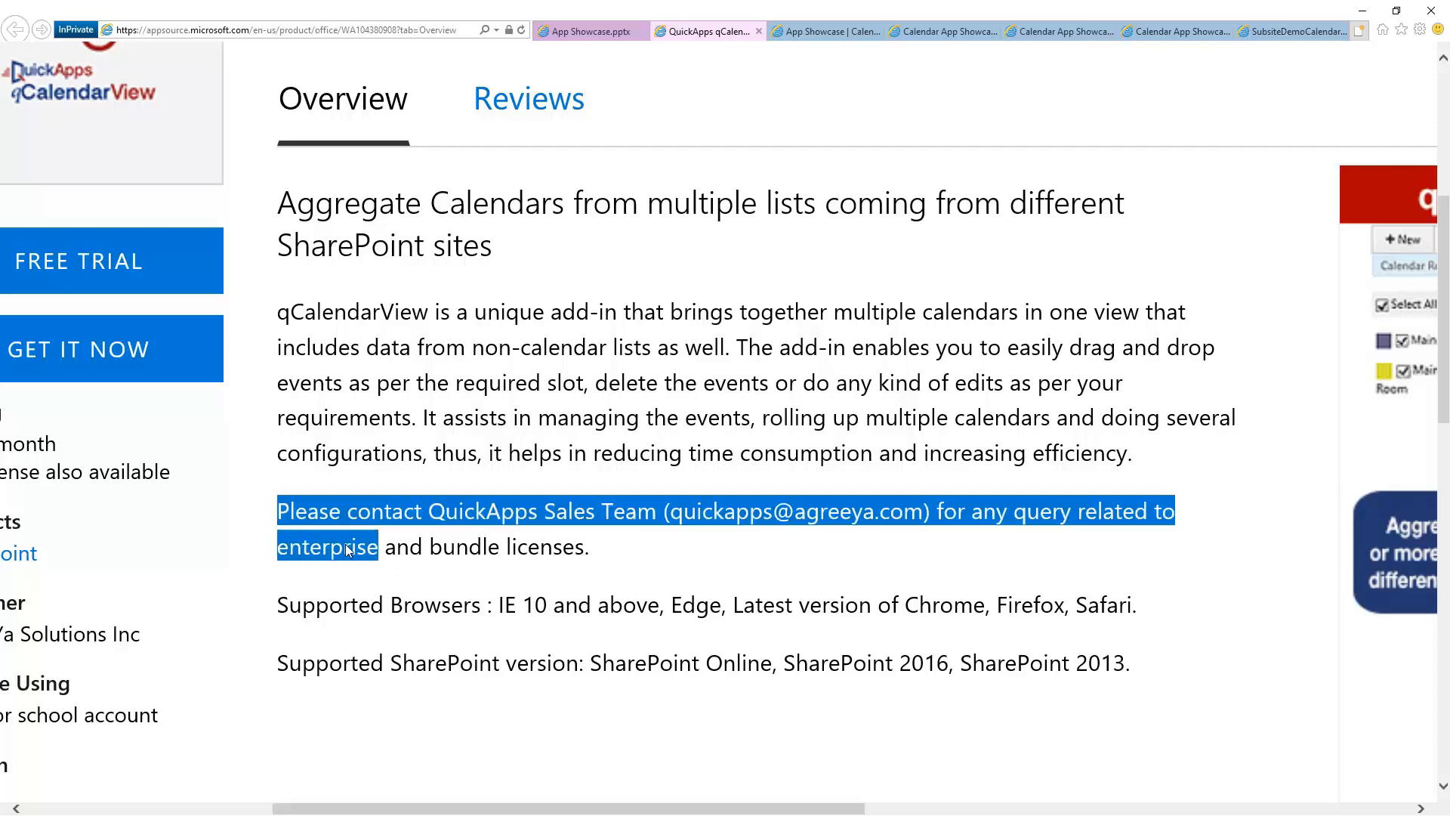
left_click(648, 555)
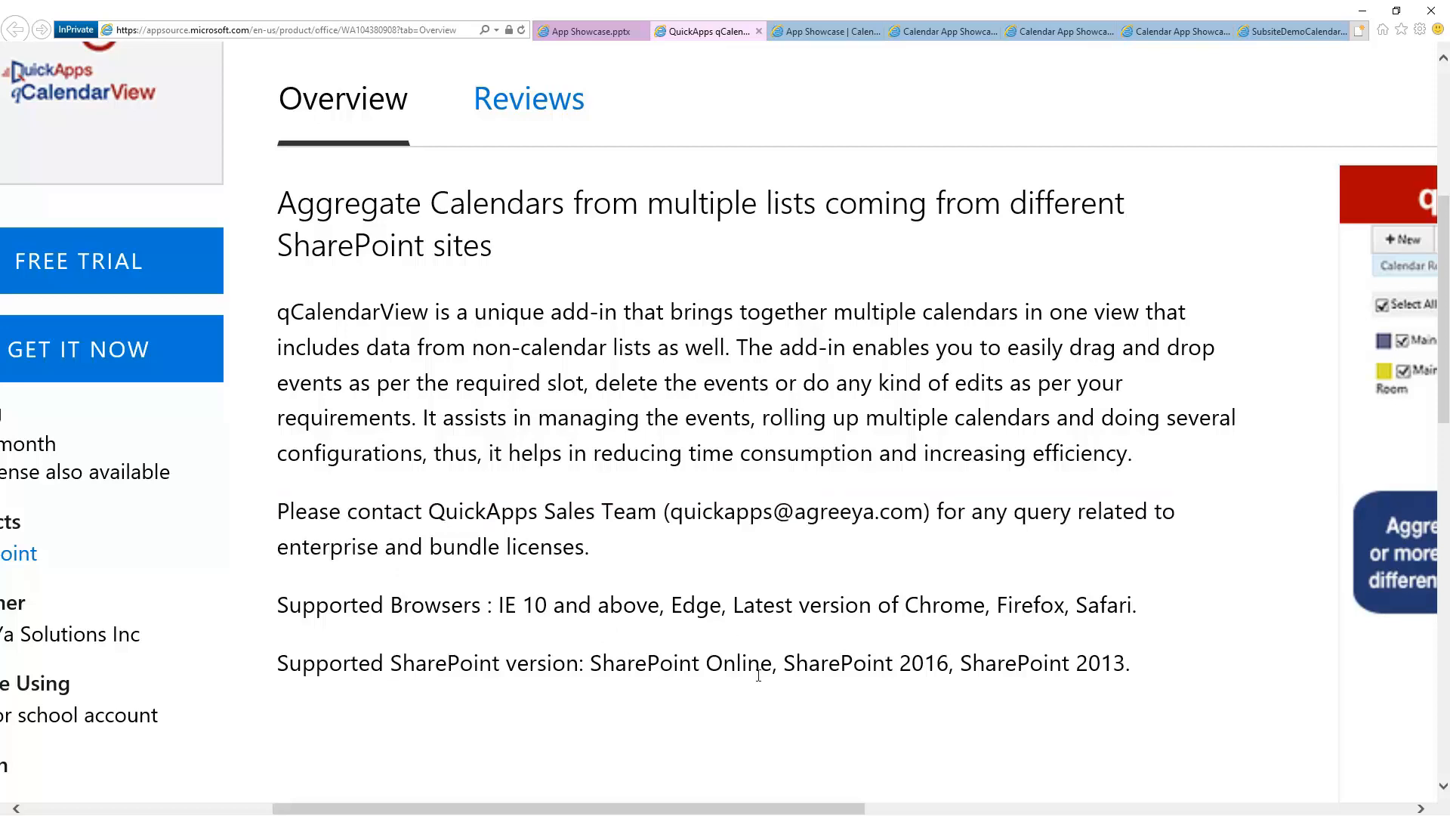
scroll(846, 689, "right", 6)
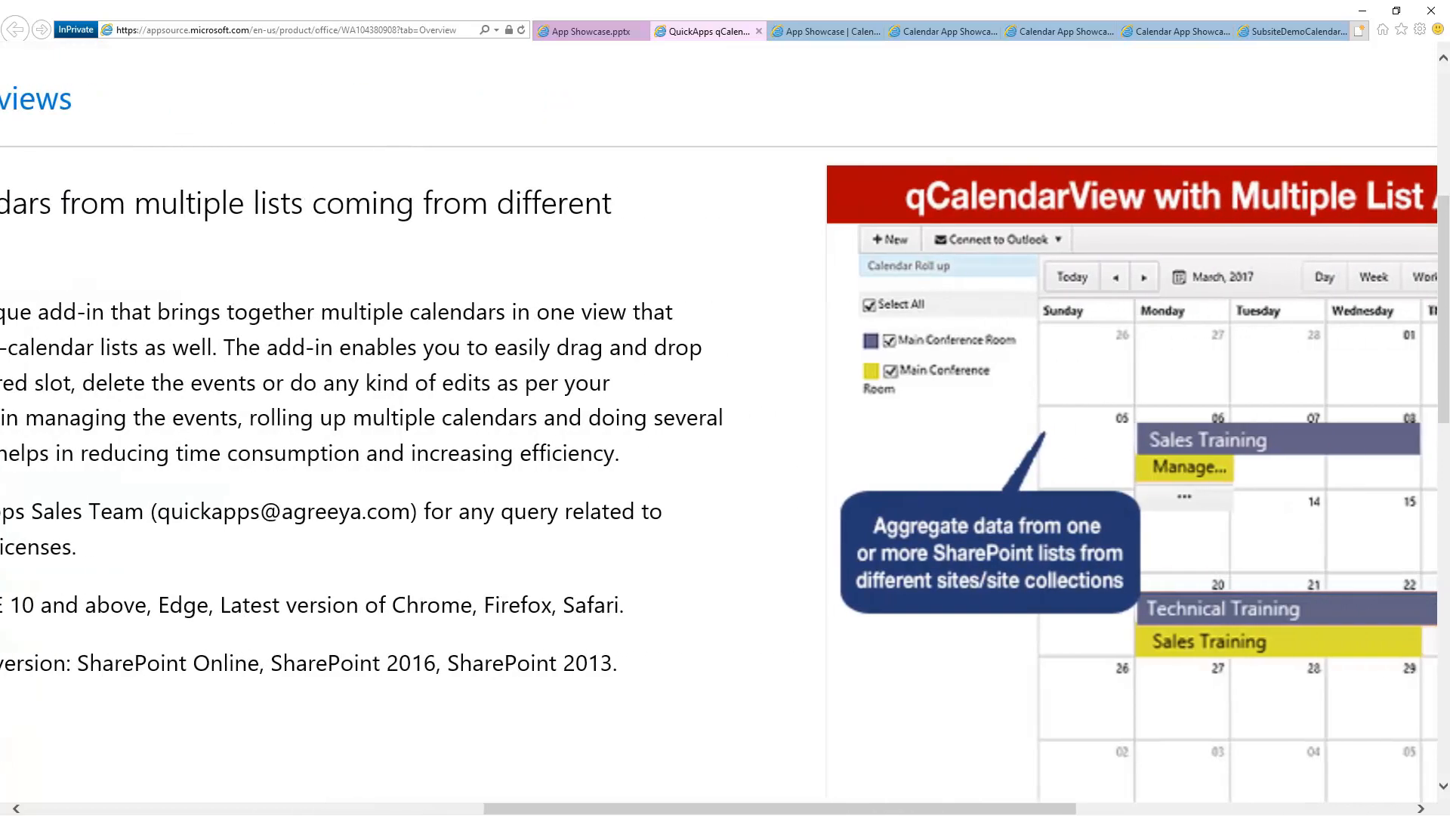
left_click_drag(479, 664, 640, 668)
left_click(567, 442)
- View the listing's screenshots of multiple list aggregation, Calendar/Task/Custom List, the filter panel and agenda view
scroll(566, 442, "down", 3, "ctrl")
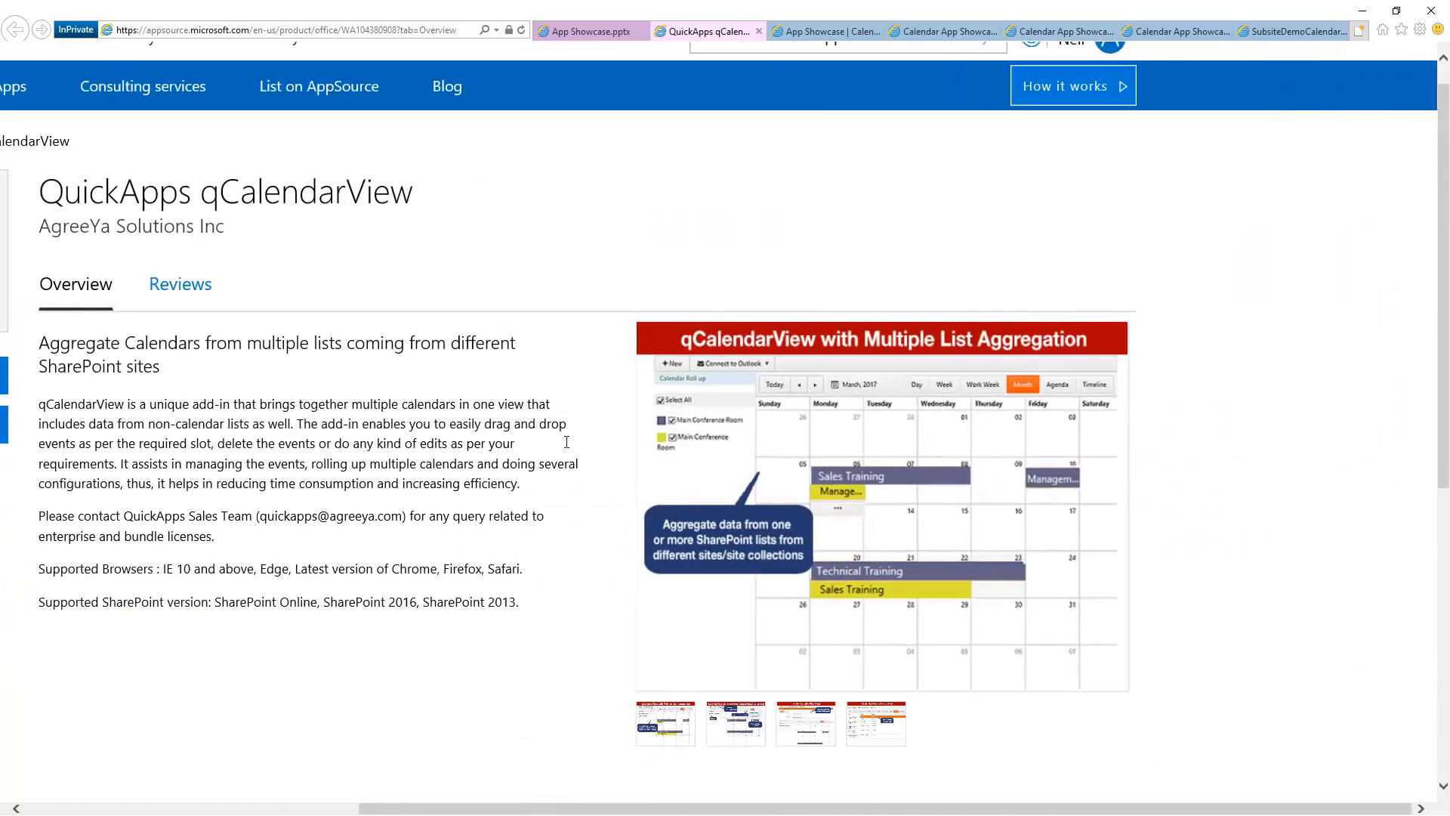
scroll(566, 442, "up", 3, "ctrl")
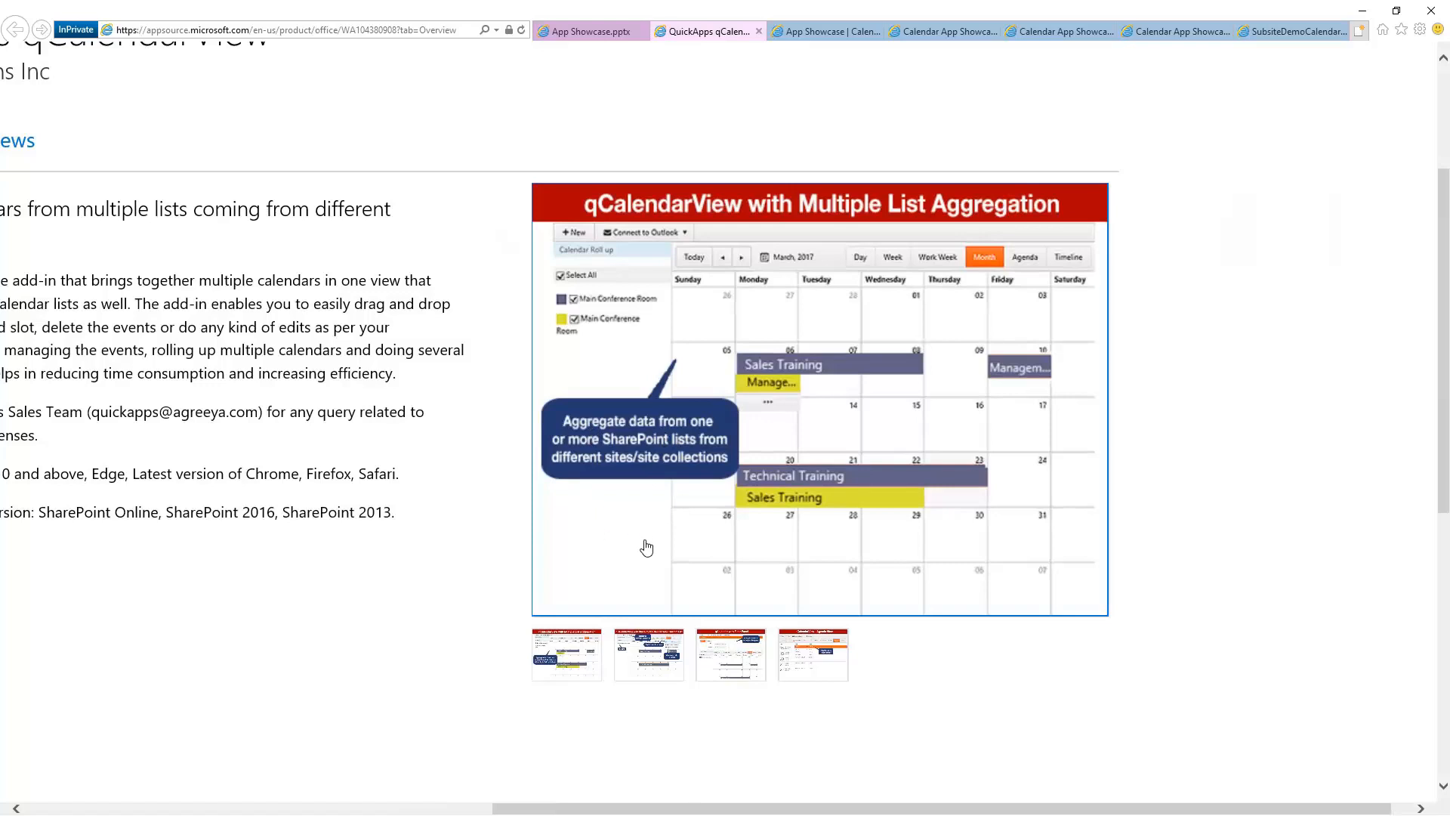
left_click(650, 650)
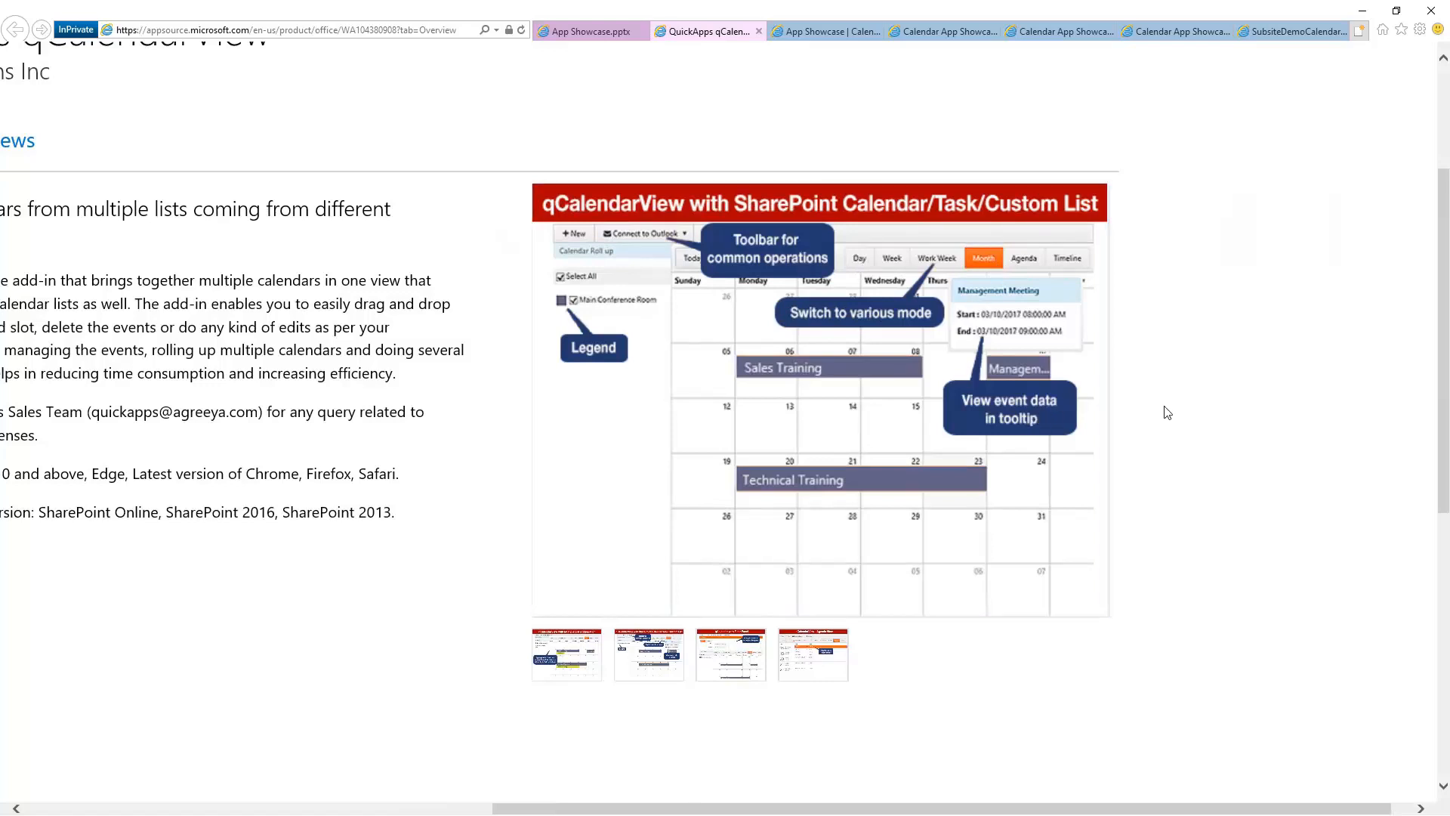
scroll(1213, 400, "up", 2)
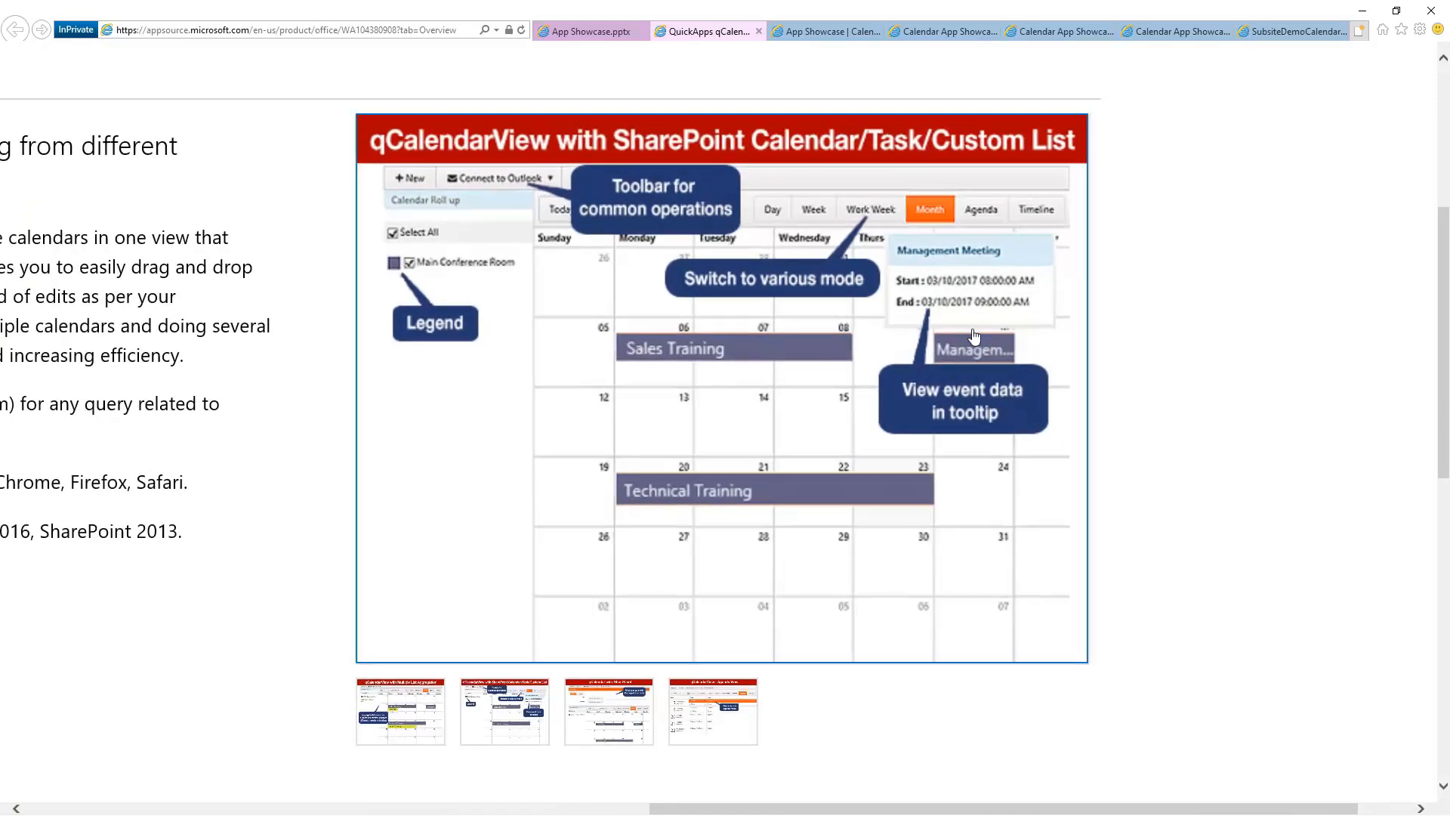
left_click(624, 726)
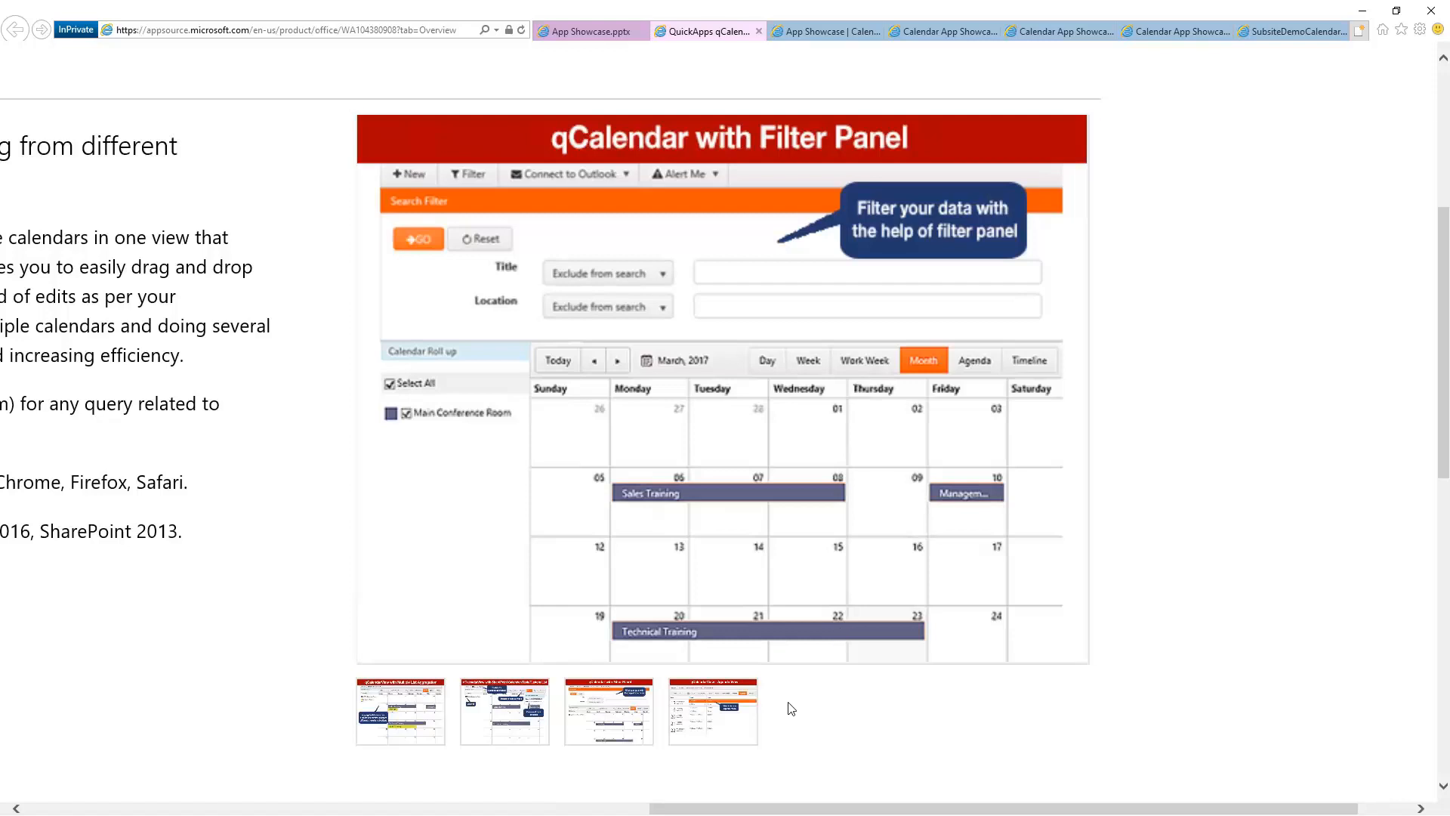
left_click(721, 713)
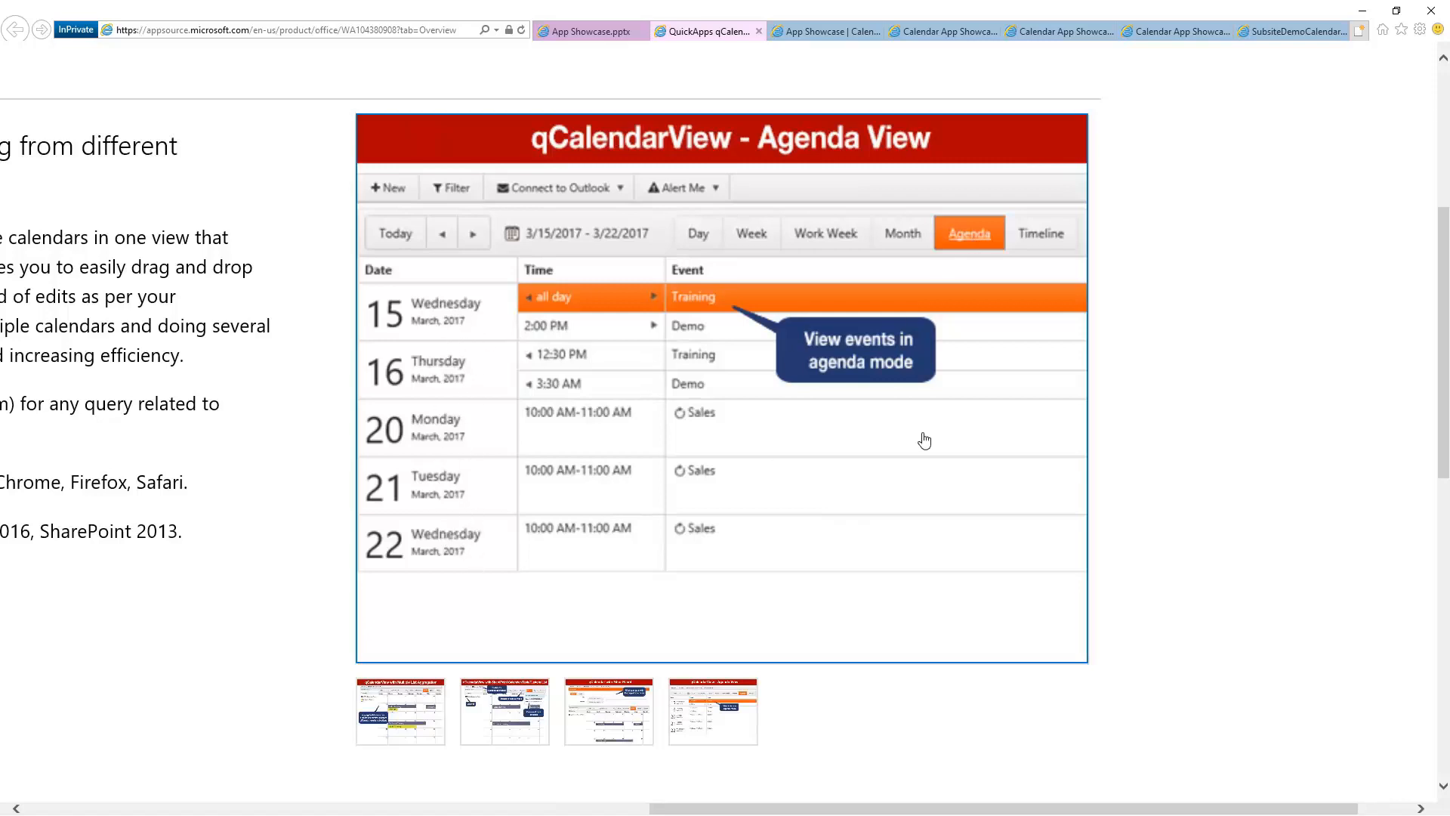
scroll(1238, 447, "down", 3)
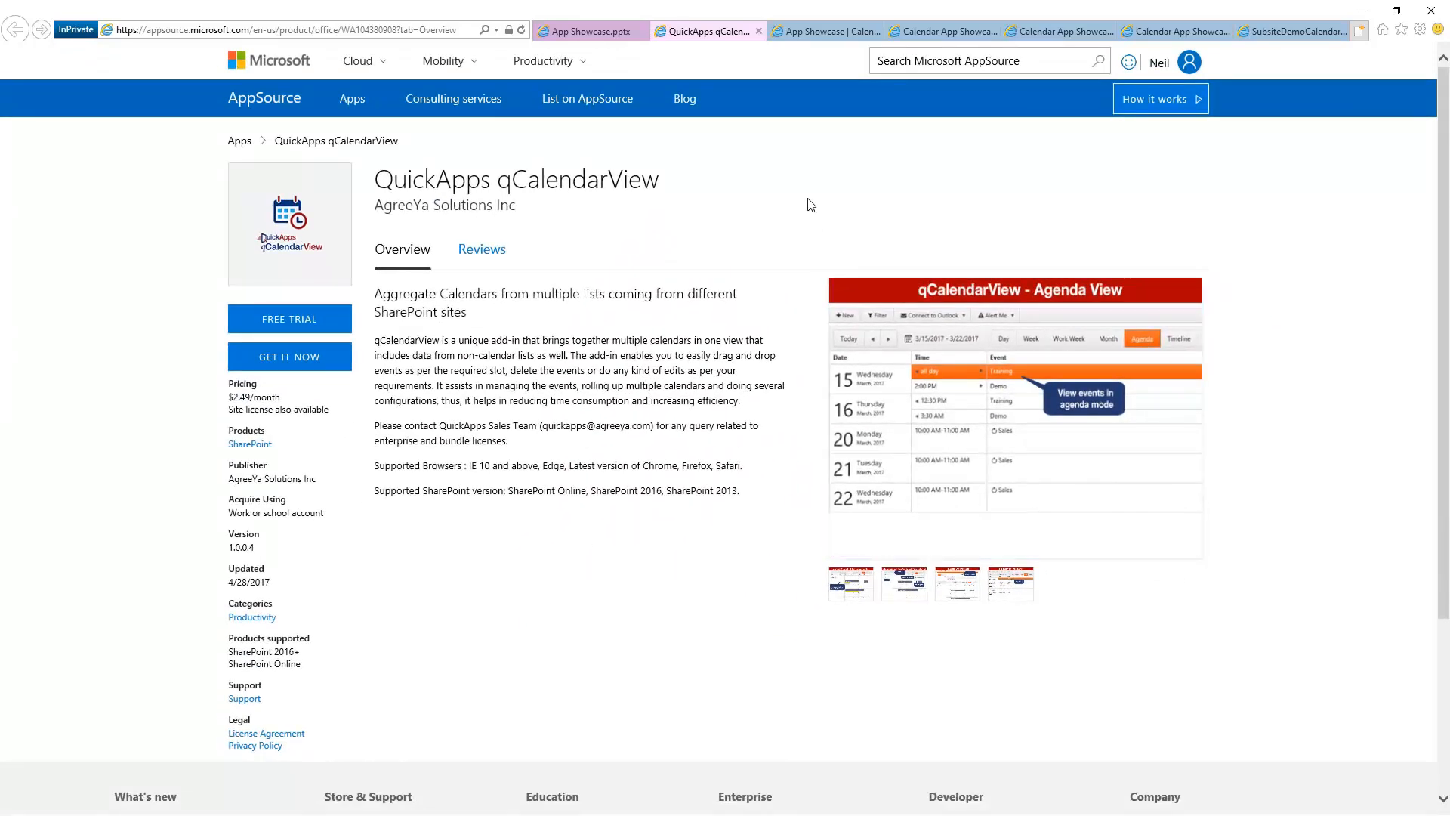
- Review the events in Calendar App Showcase, Calendar App Showcase 2, Calendar App Showcase 3 and SubsiteDemoCalendar
left_click(814, 34)
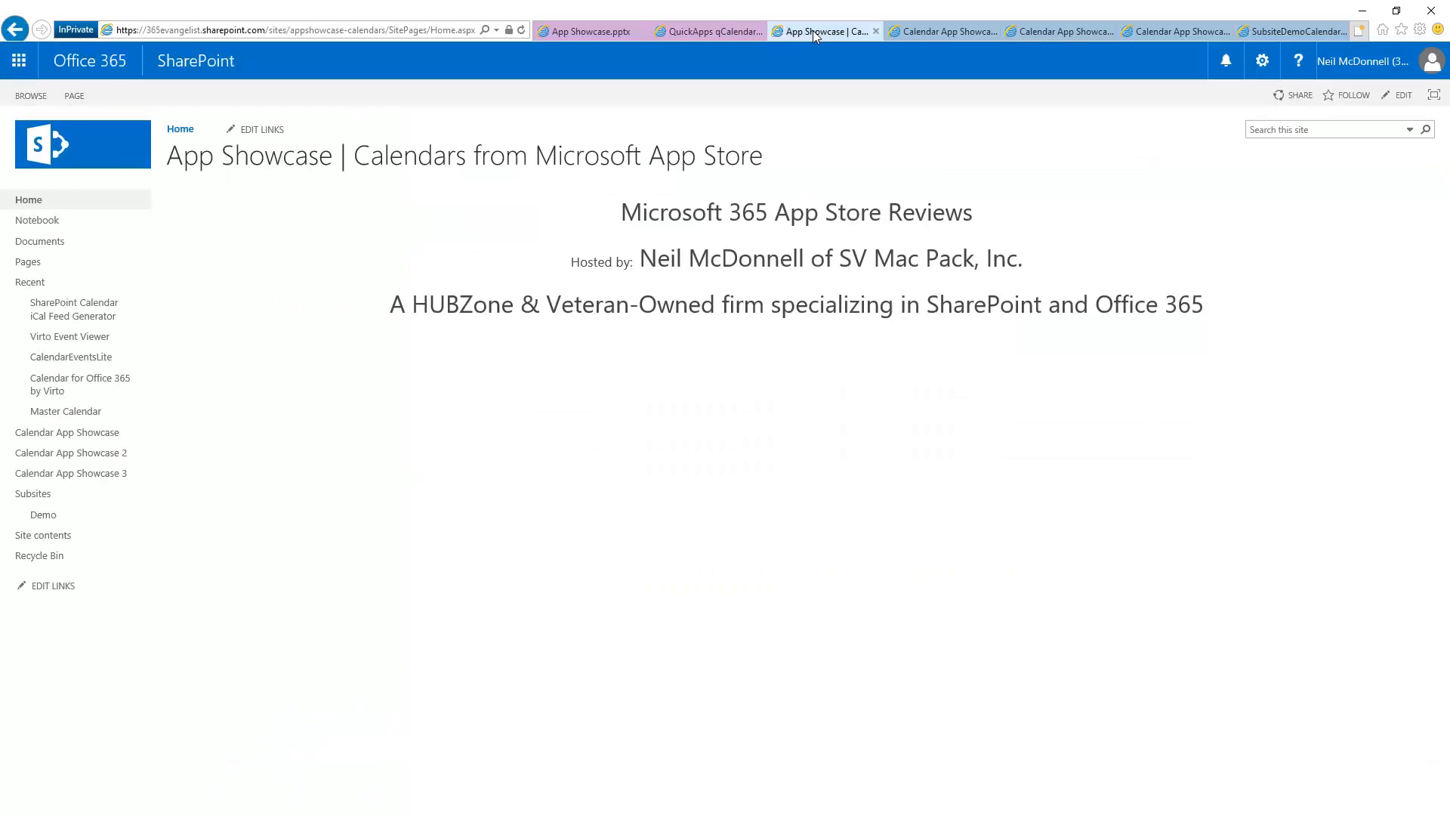
left_click(922, 31)
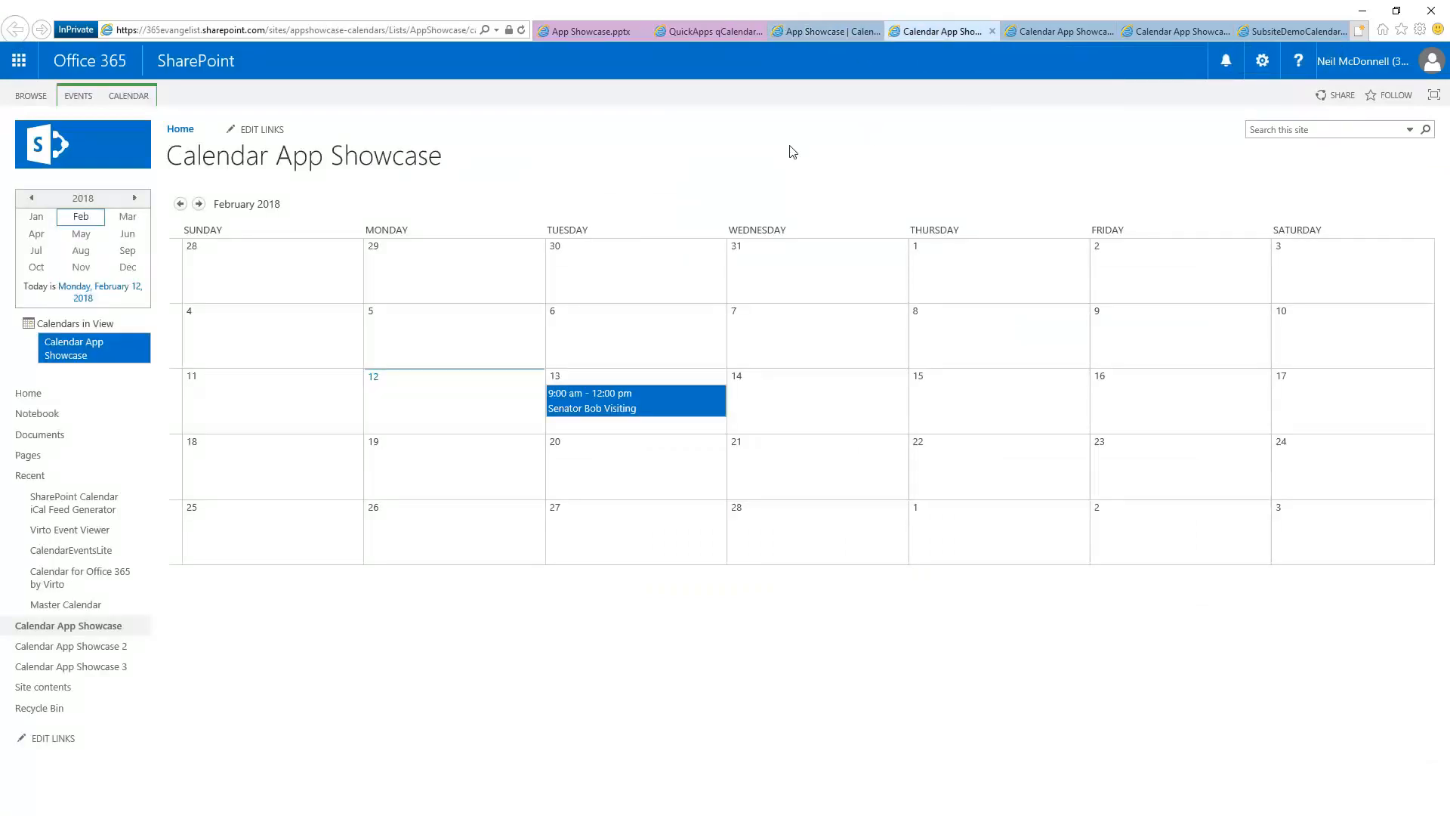
left_click(1040, 33)
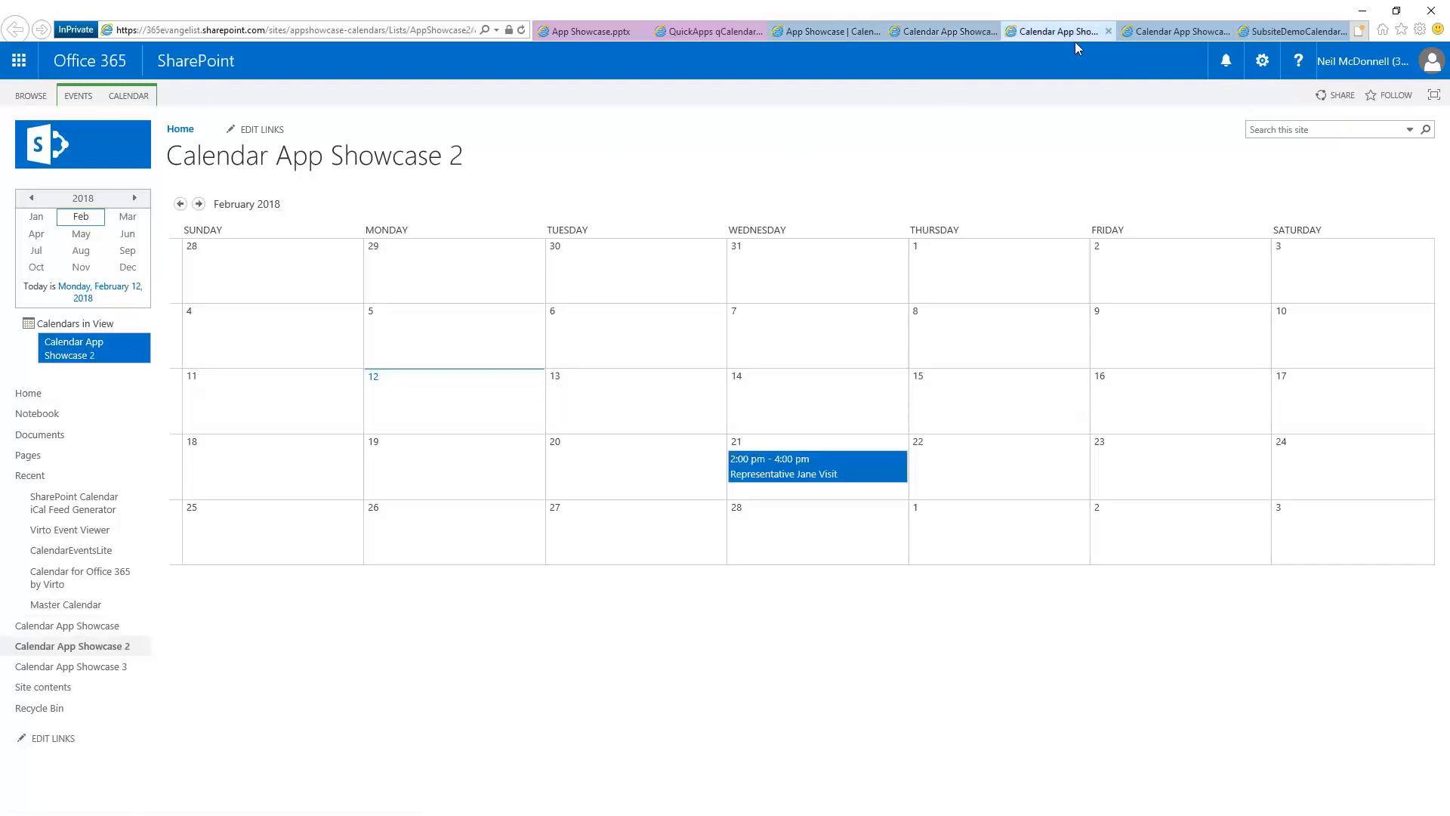
left_click(1163, 34)
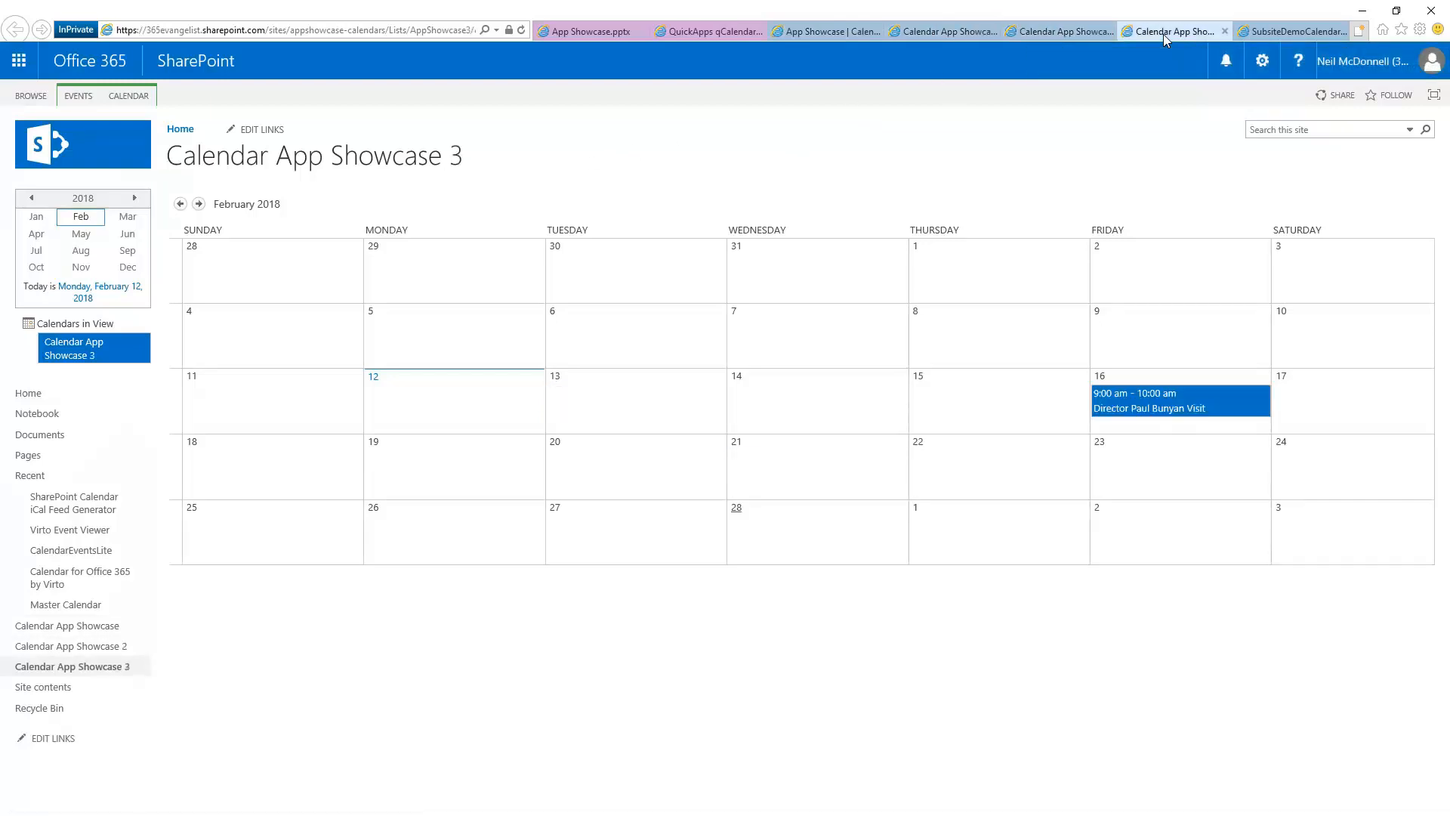
left_click(1283, 33)
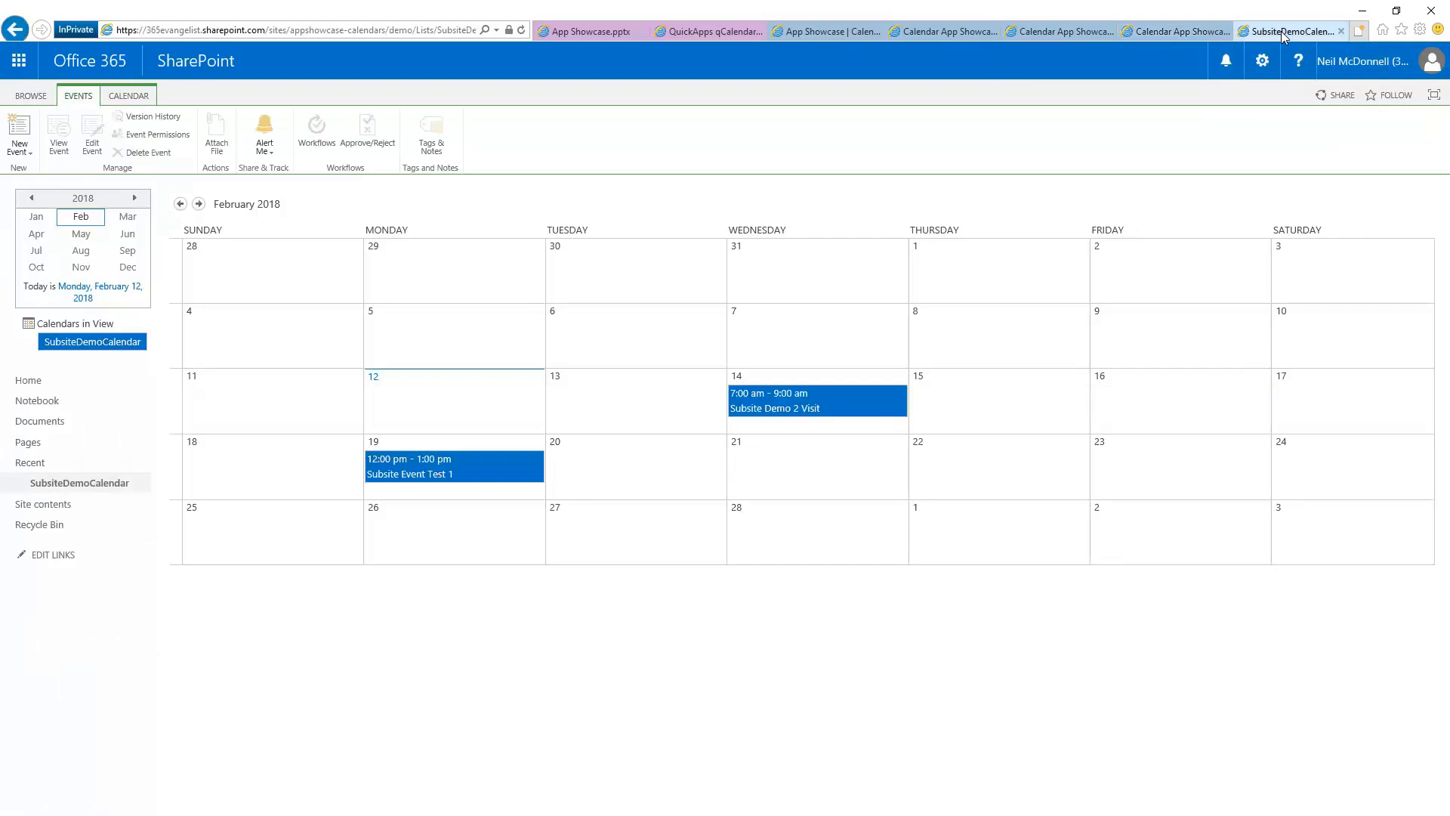
left_click(16, 97)
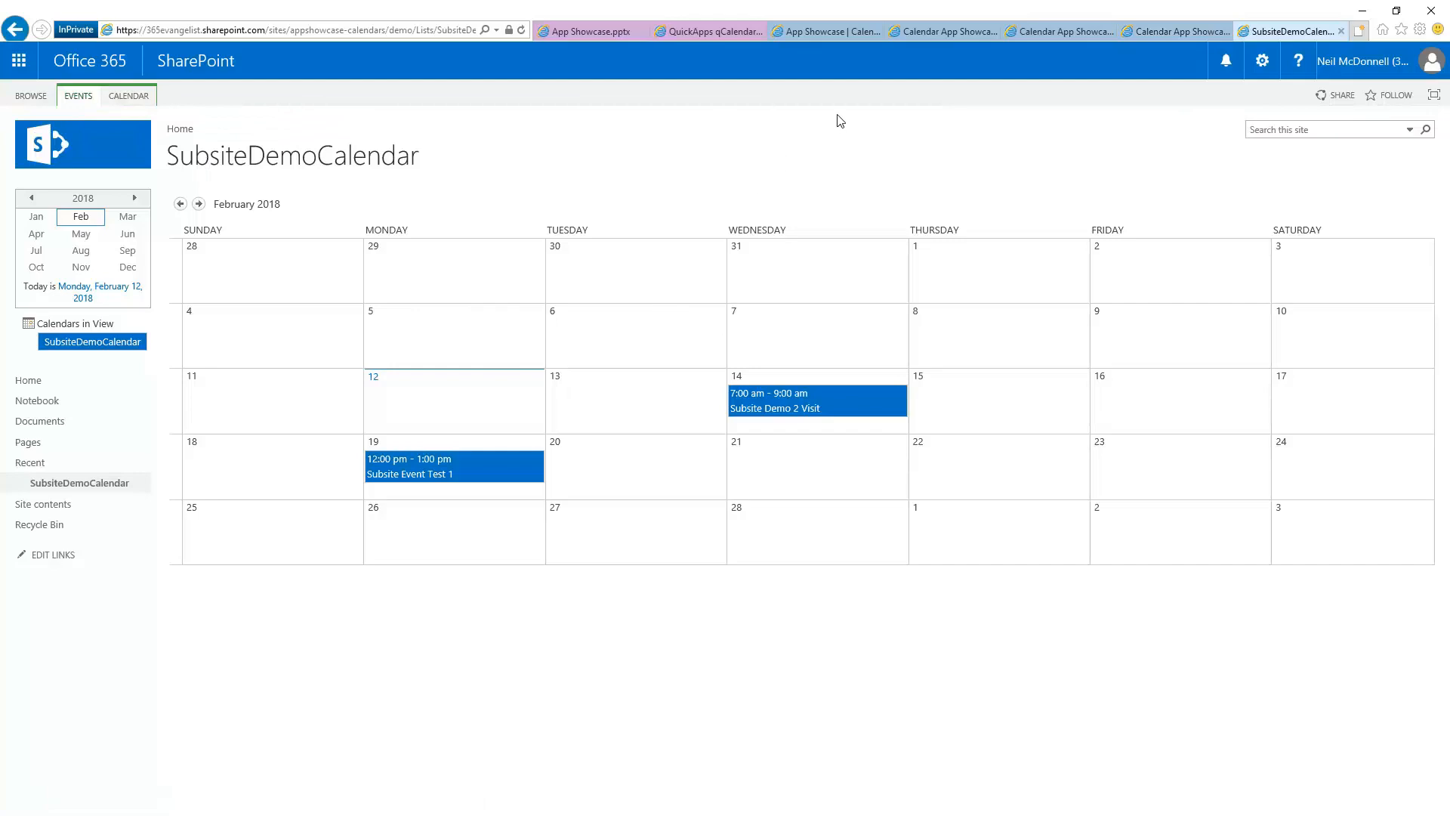
- Open the QuickApps qCalendarView app from the App Showcase site's contents
left_click(812, 35)
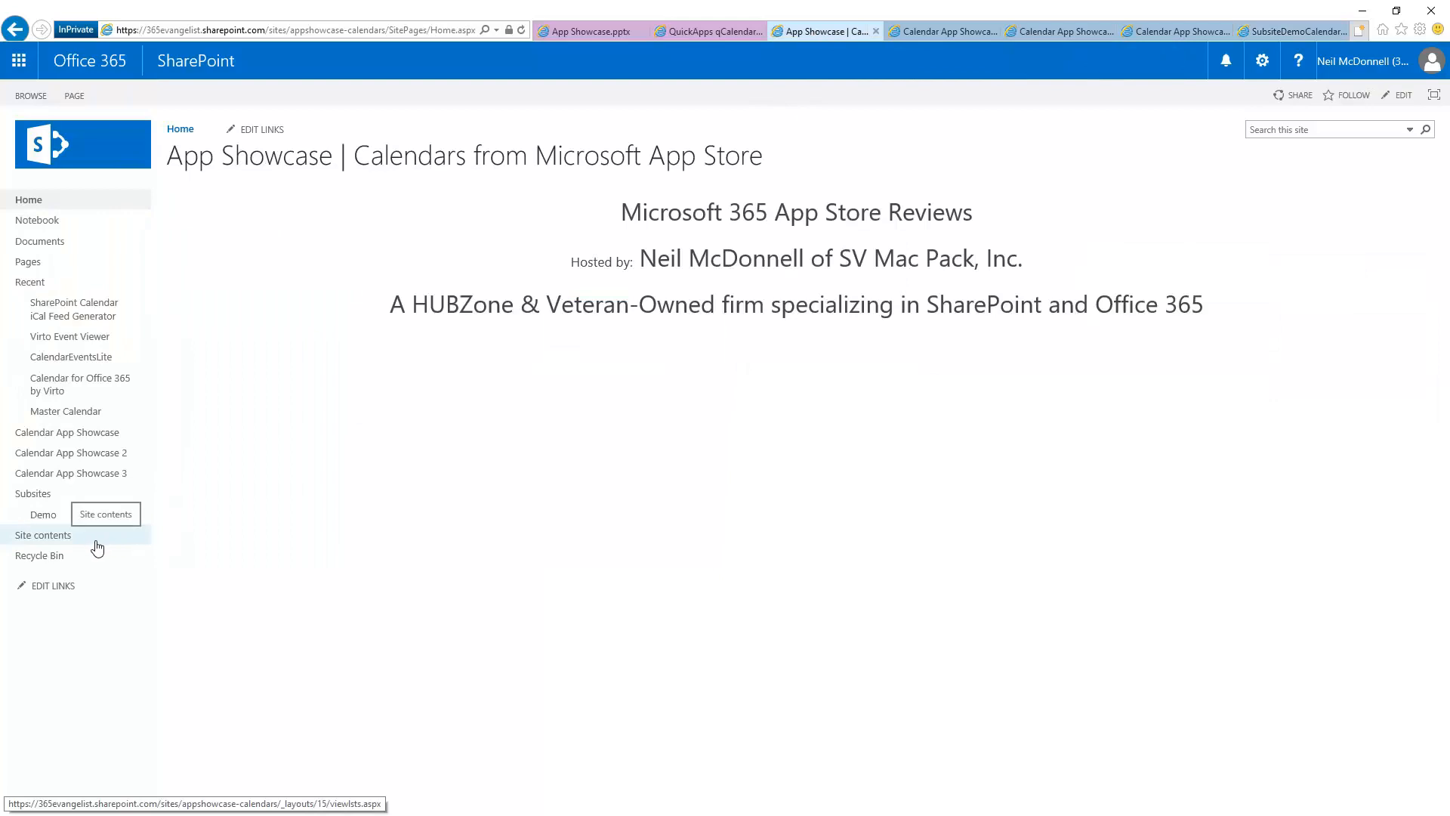
left_click(47, 536)
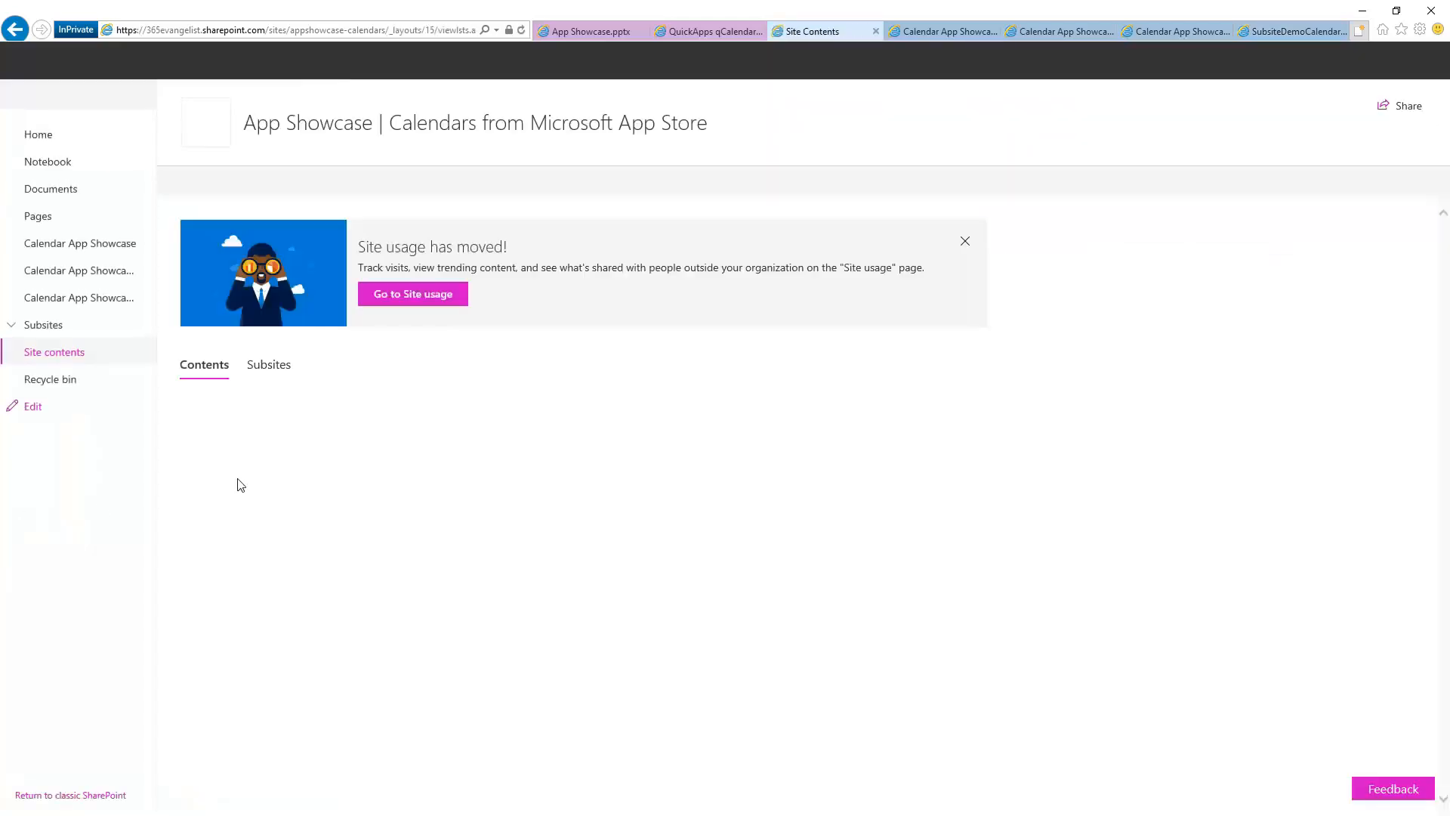
scroll(528, 426, "down", 4)
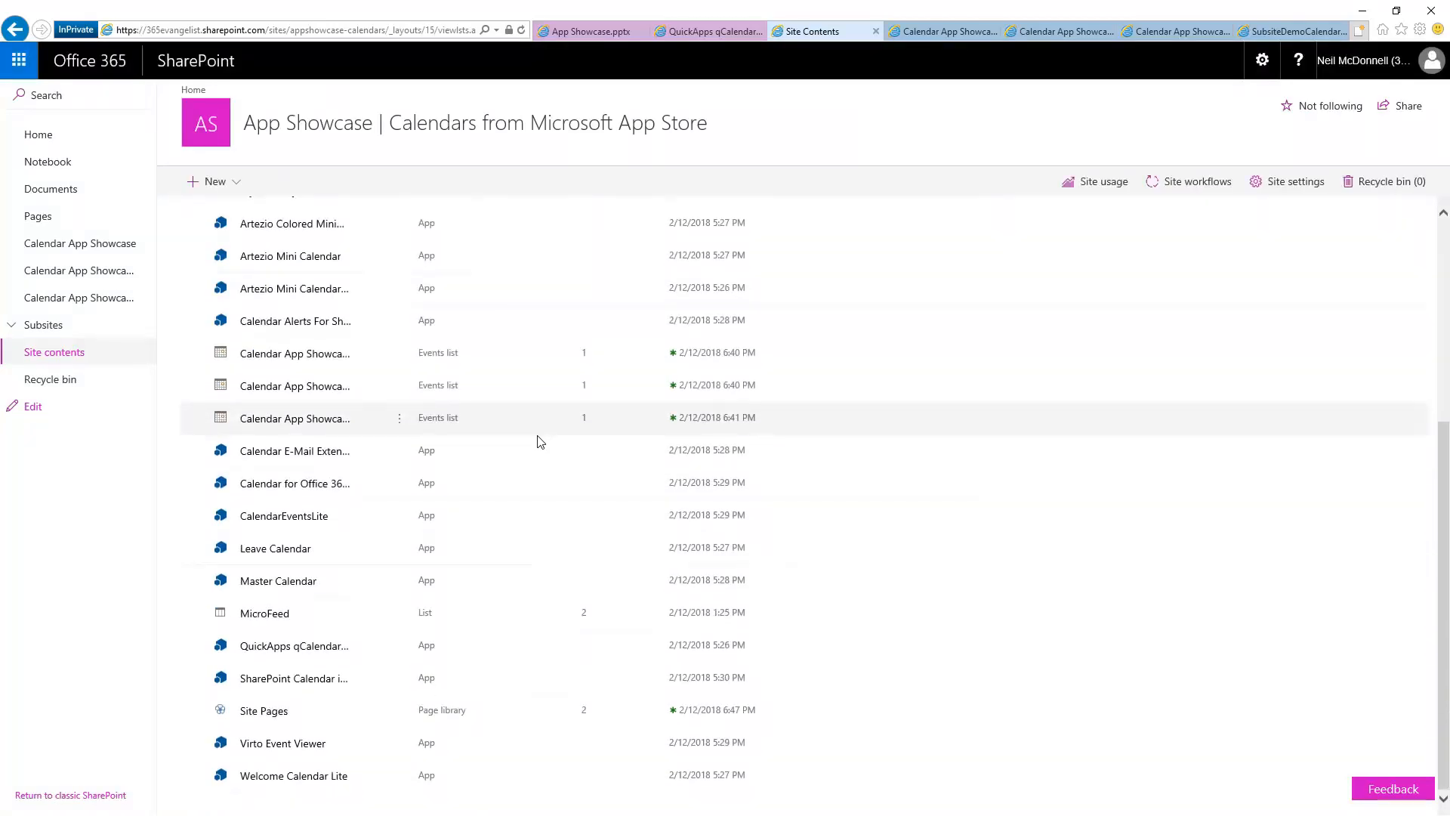
key("ctrl+plus")
key("ctrl+plus")
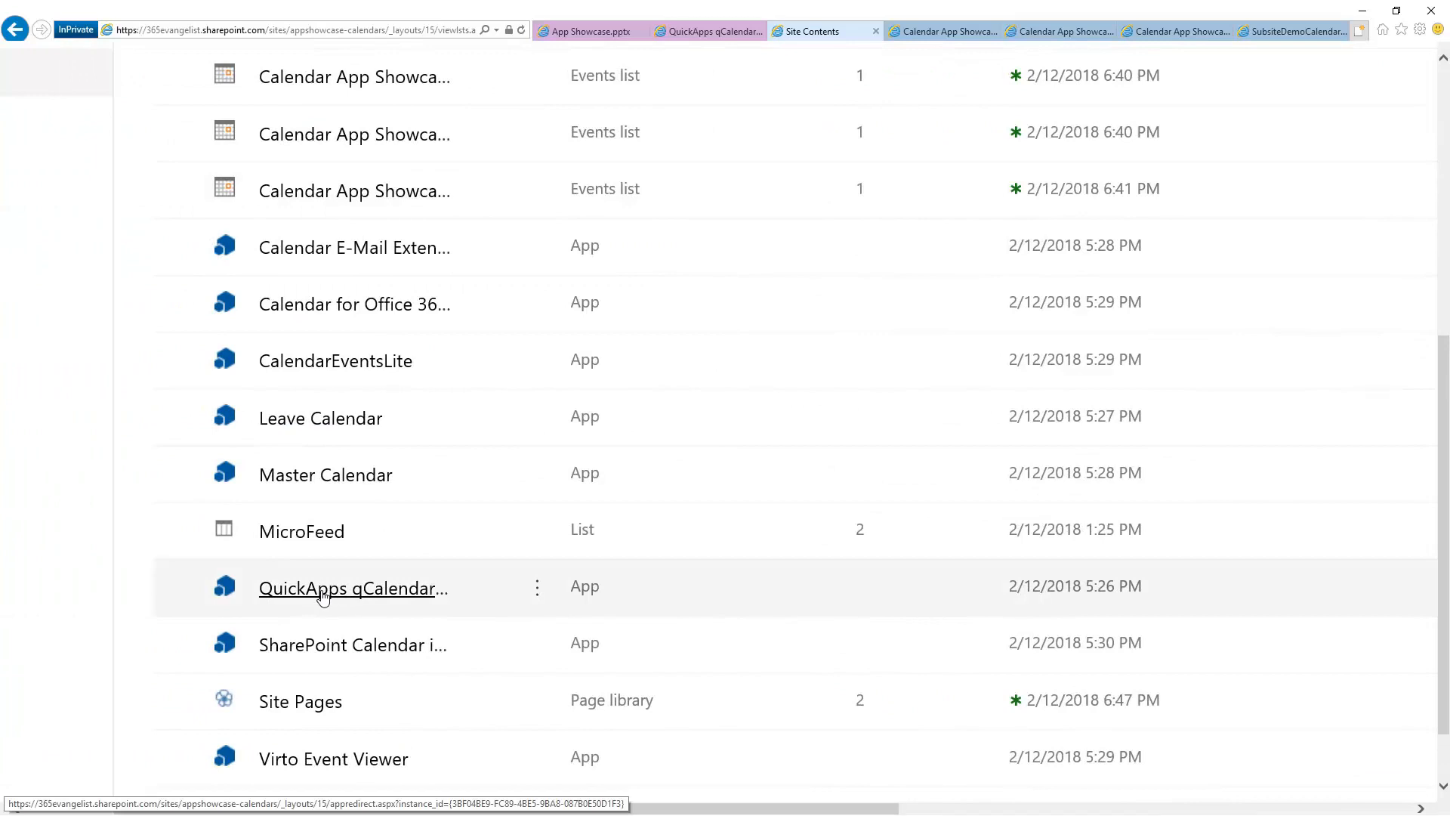
left_click(382, 597)
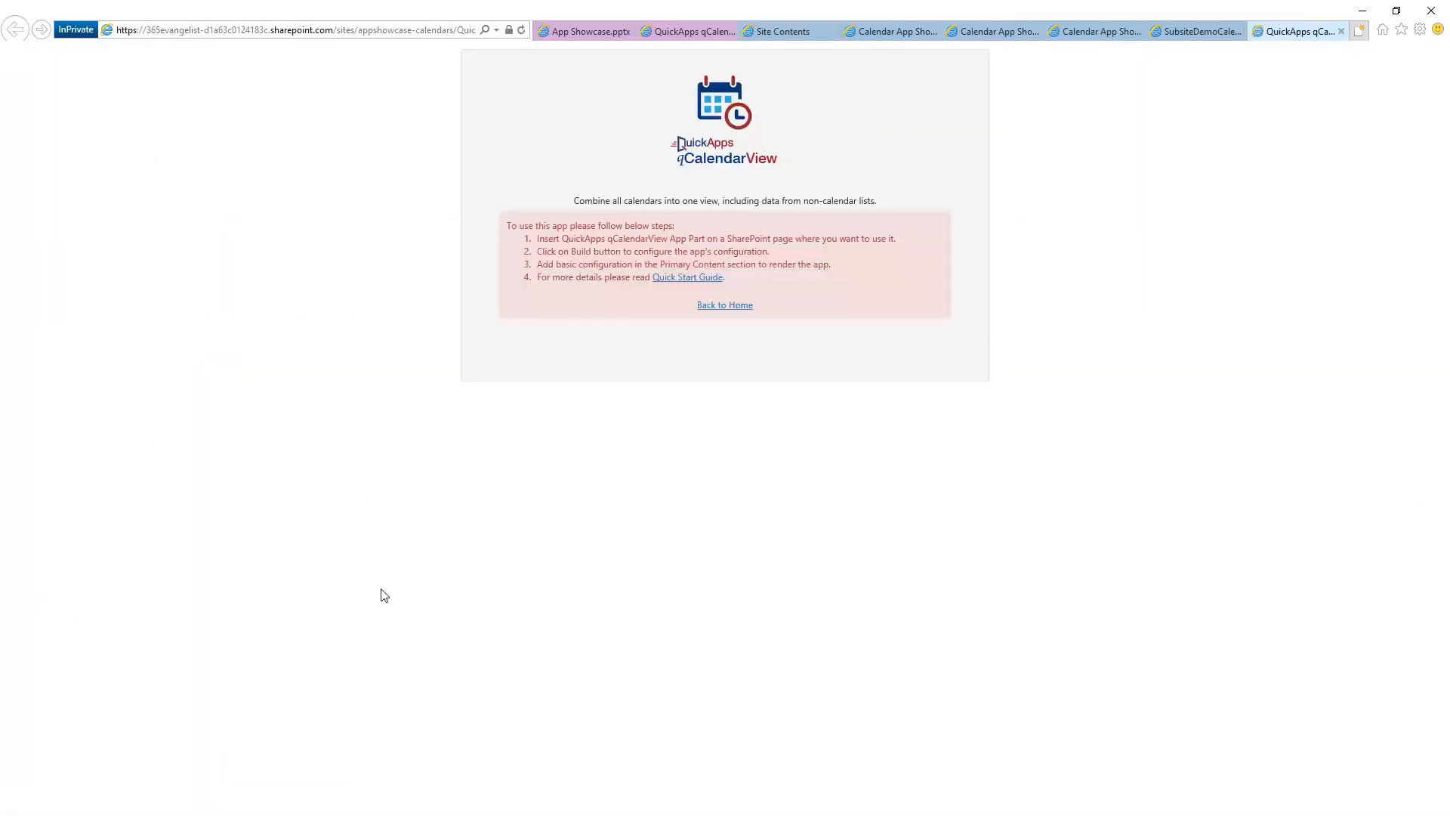
- Read the setup steps on the qCalendarView app page and return to the site's home page
scroll(381, 595, "up", 5)
scroll(382, 595, "up", 3)
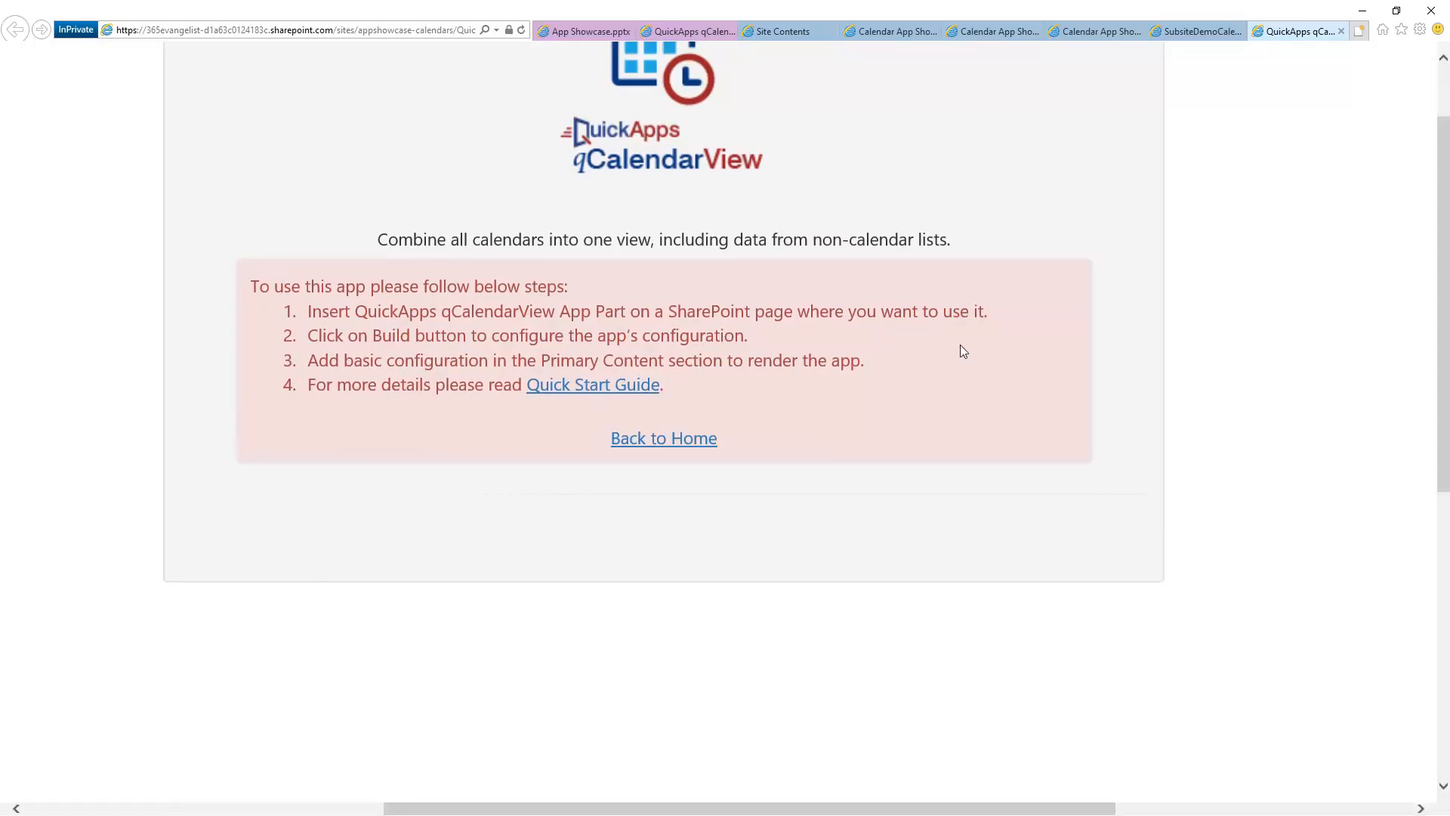
scroll(1152, 489, "up", 1)
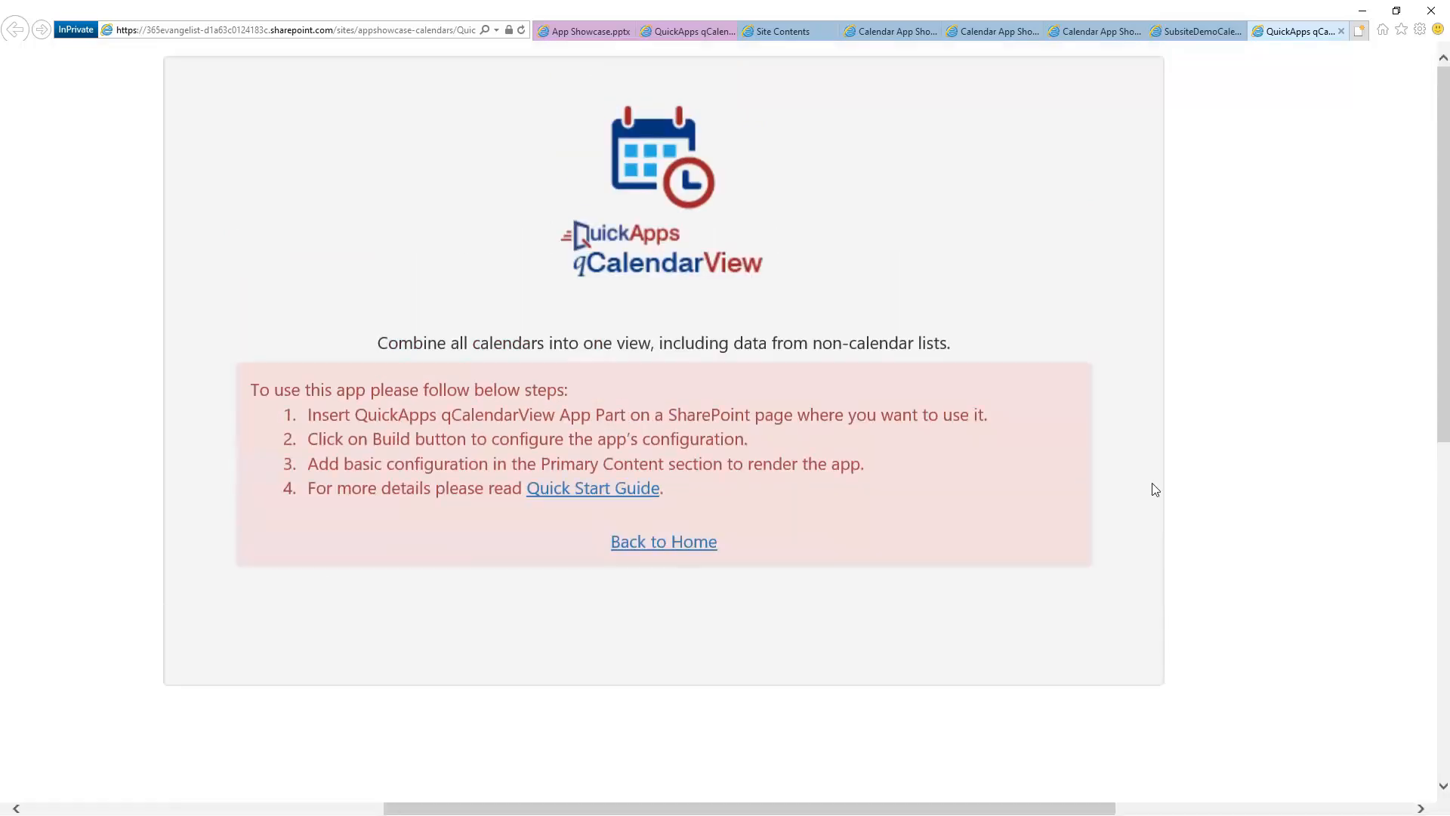
left_click(675, 548)
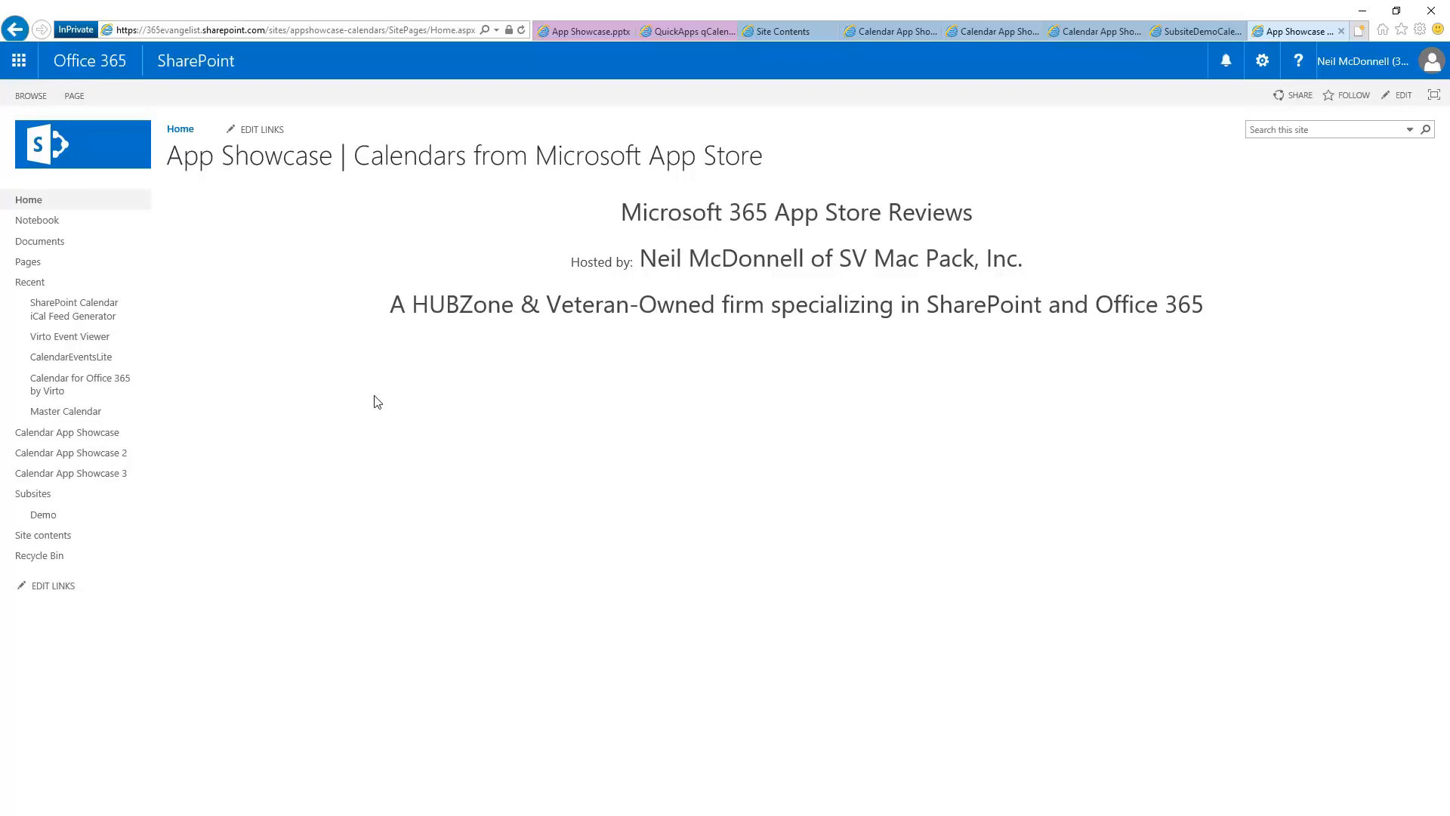
- Put the site's home page into edit mode and add the QuickApps qCalendarView app part to the right-hand content column
left_click(1260, 65)
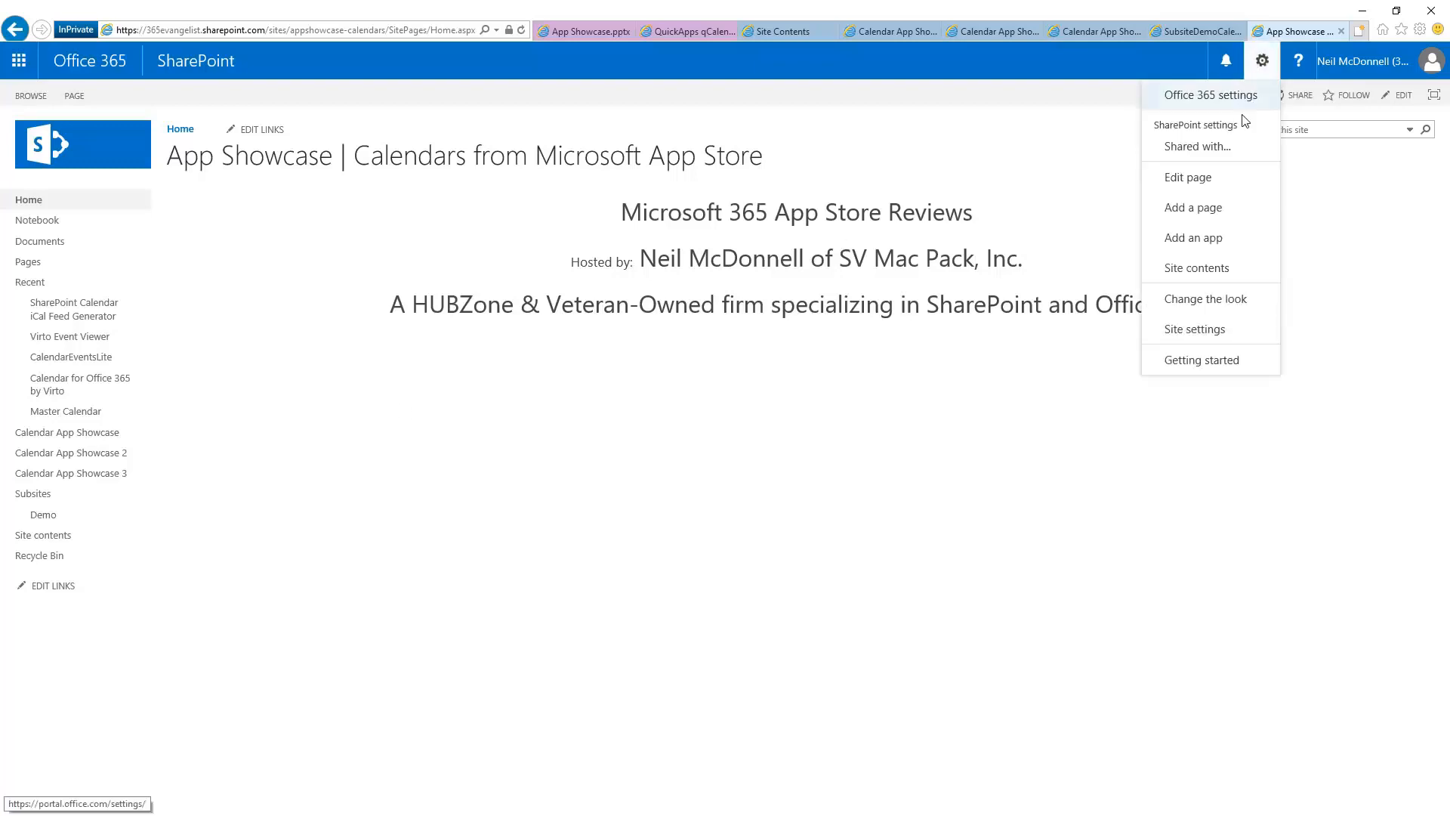
left_click(1188, 177)
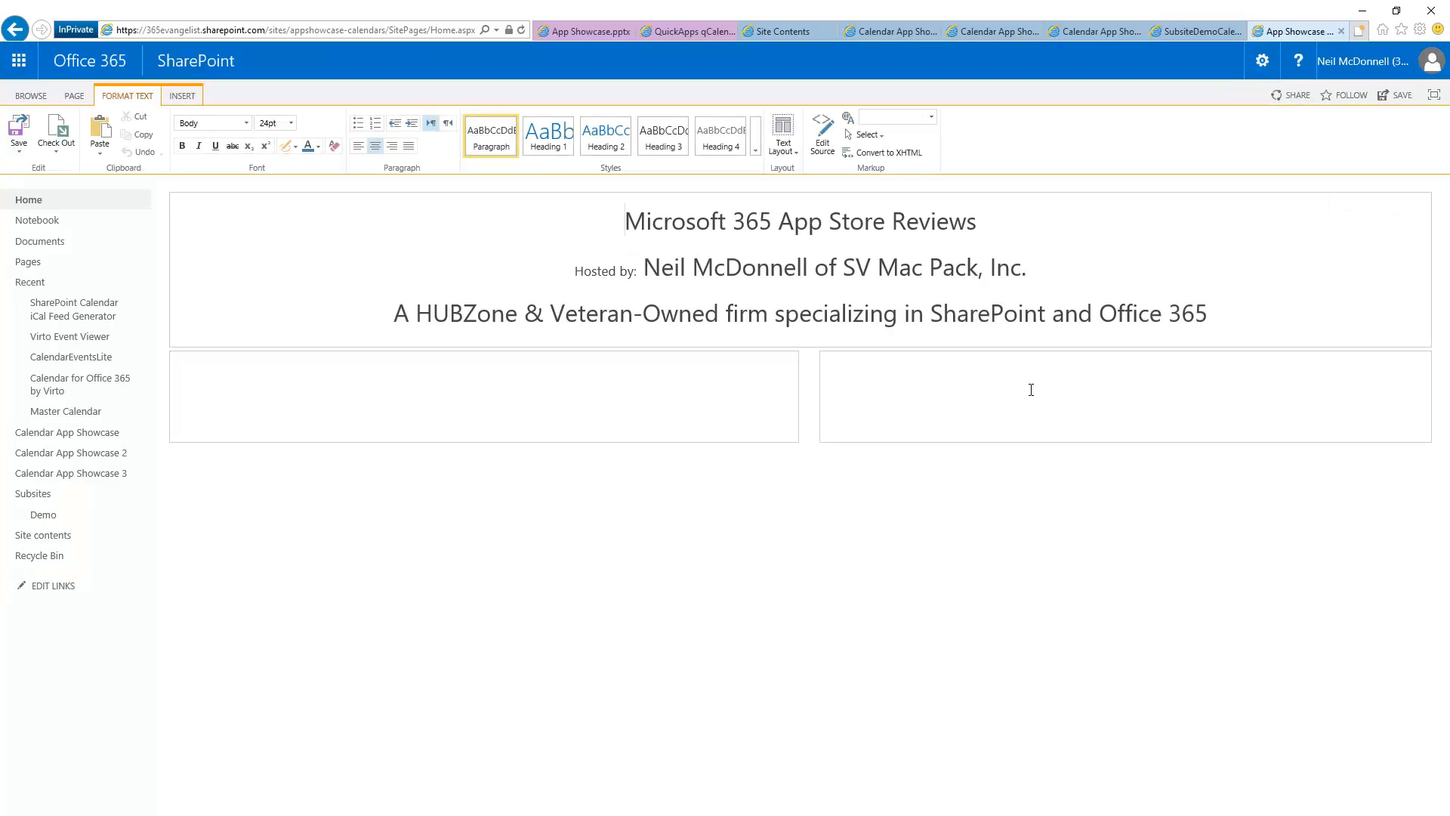
left_click(184, 96)
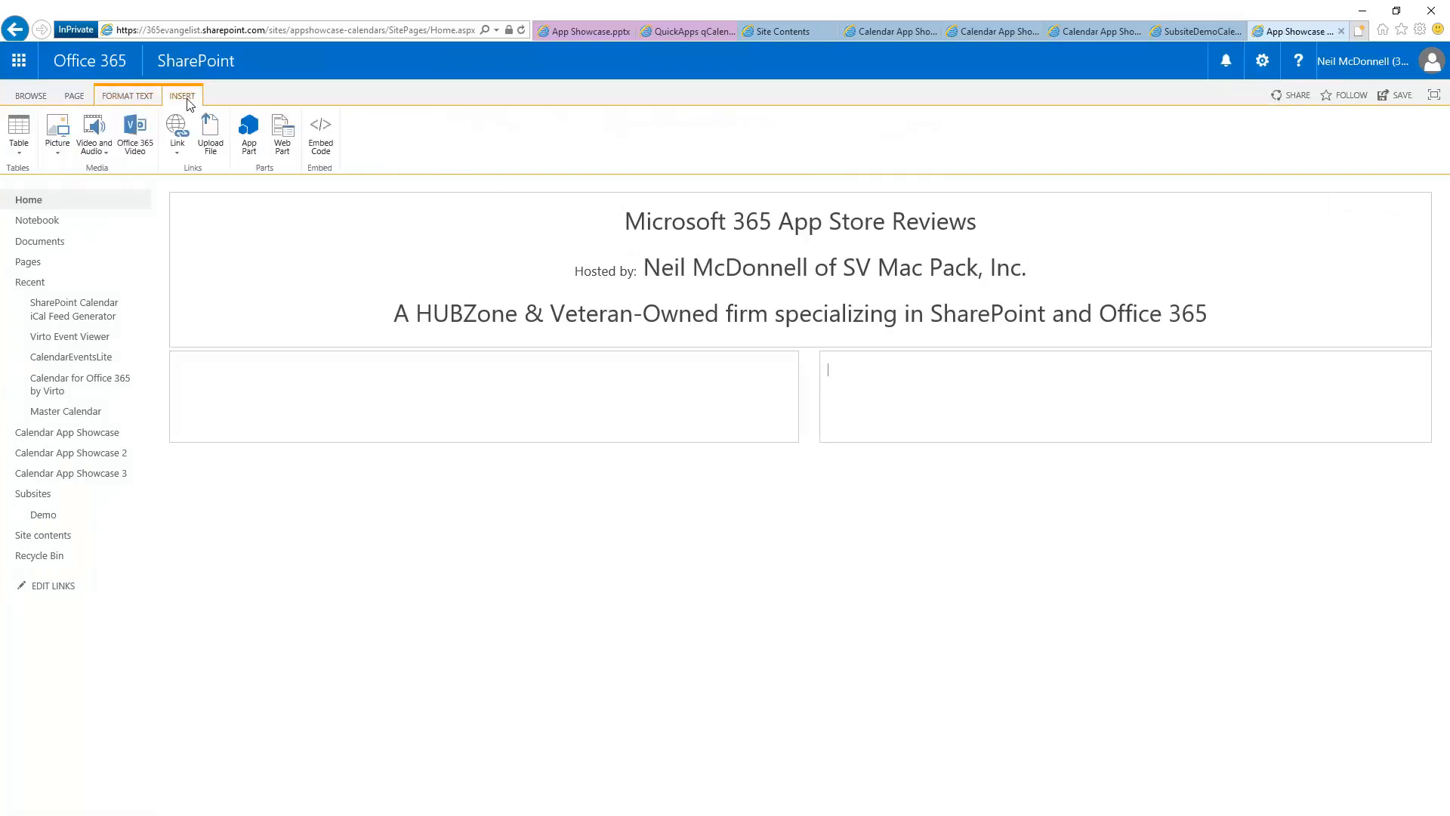
left_click(250, 138)
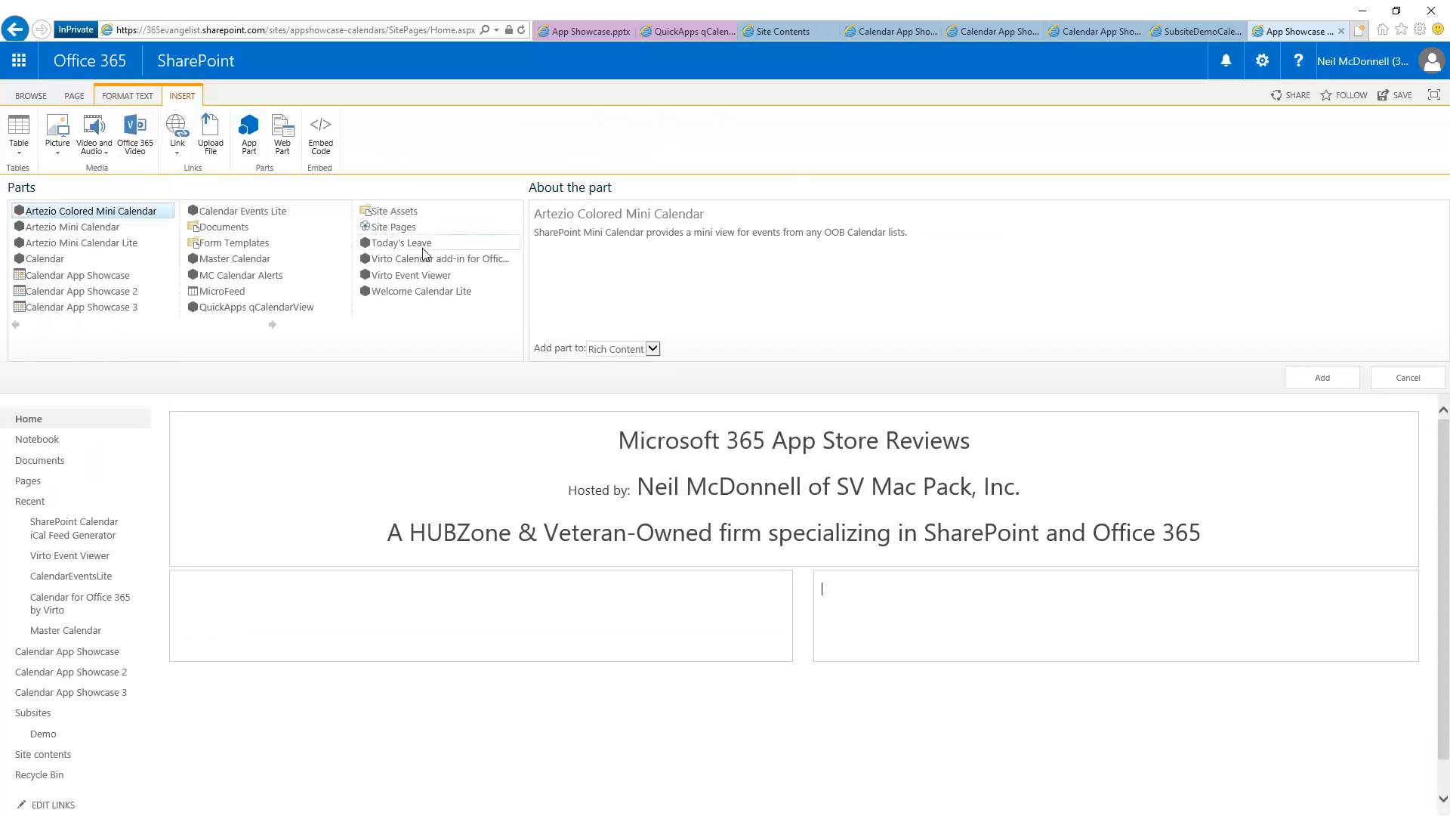
left_click(220, 310)
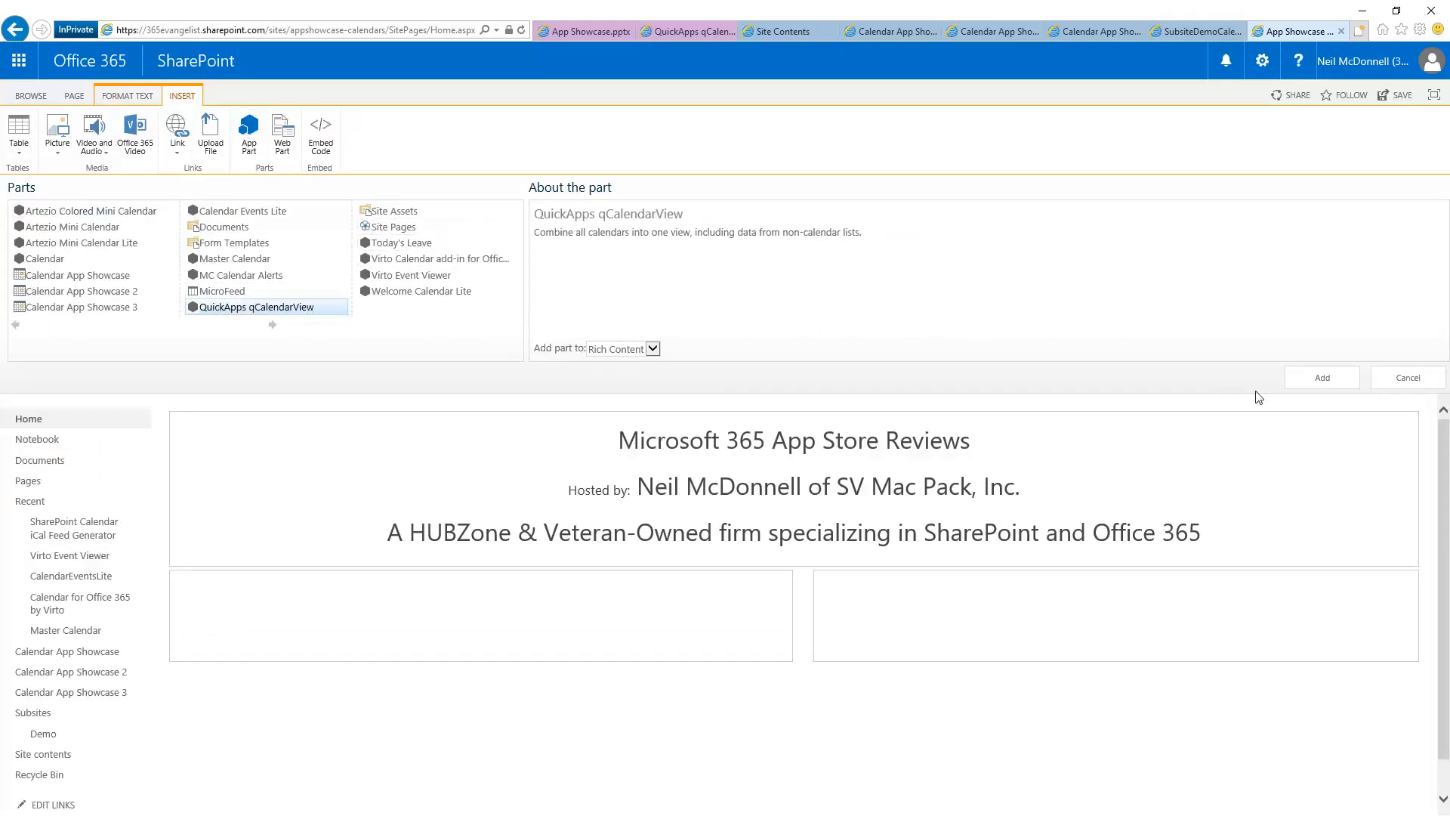
left_click(1321, 378)
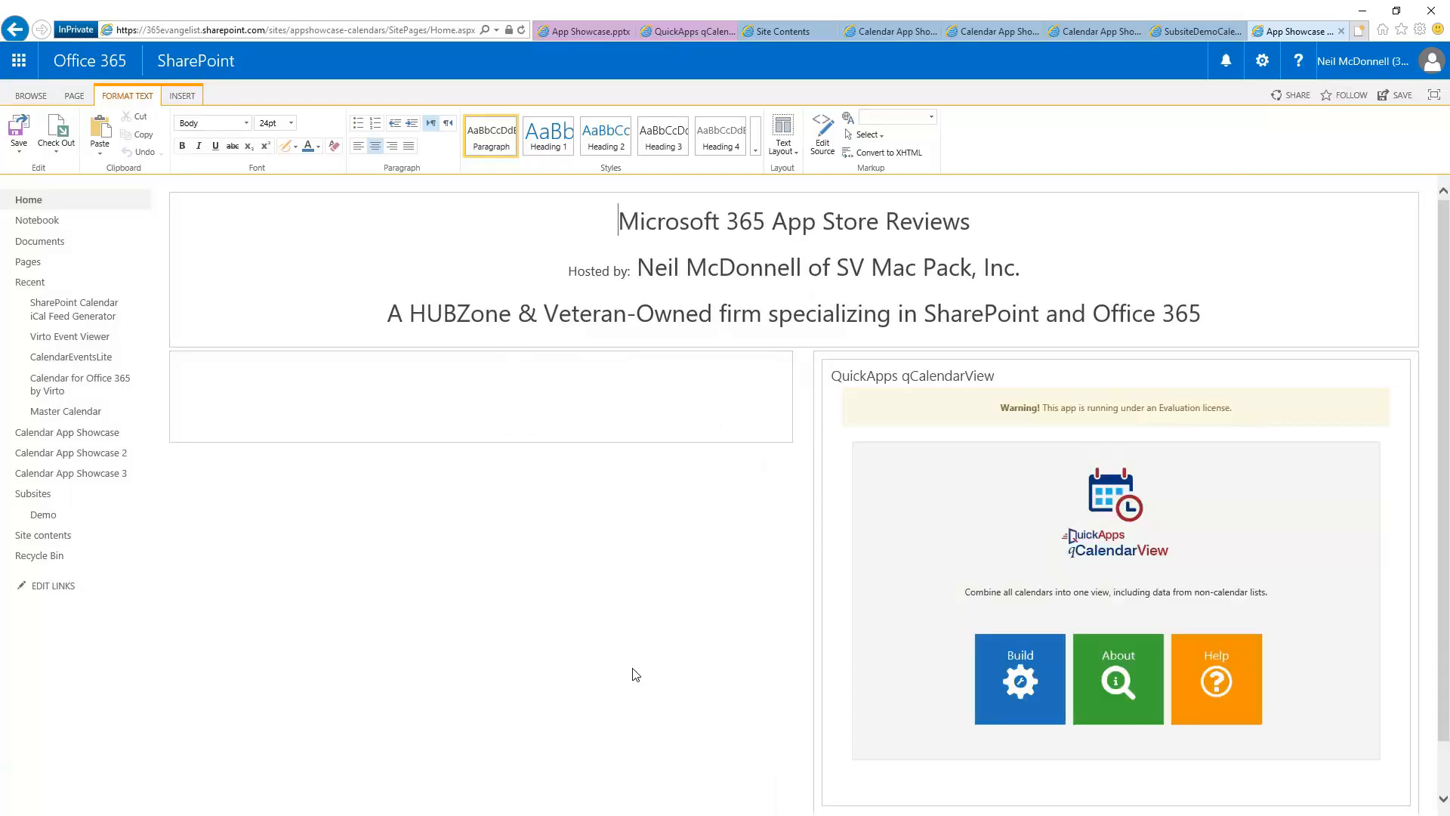
- Display the About information for the qCalendarView part on the home page
scroll(636, 674, "up", 2)
scroll(732, 450, "down", 1)
scroll(725, 449, "right", 2)
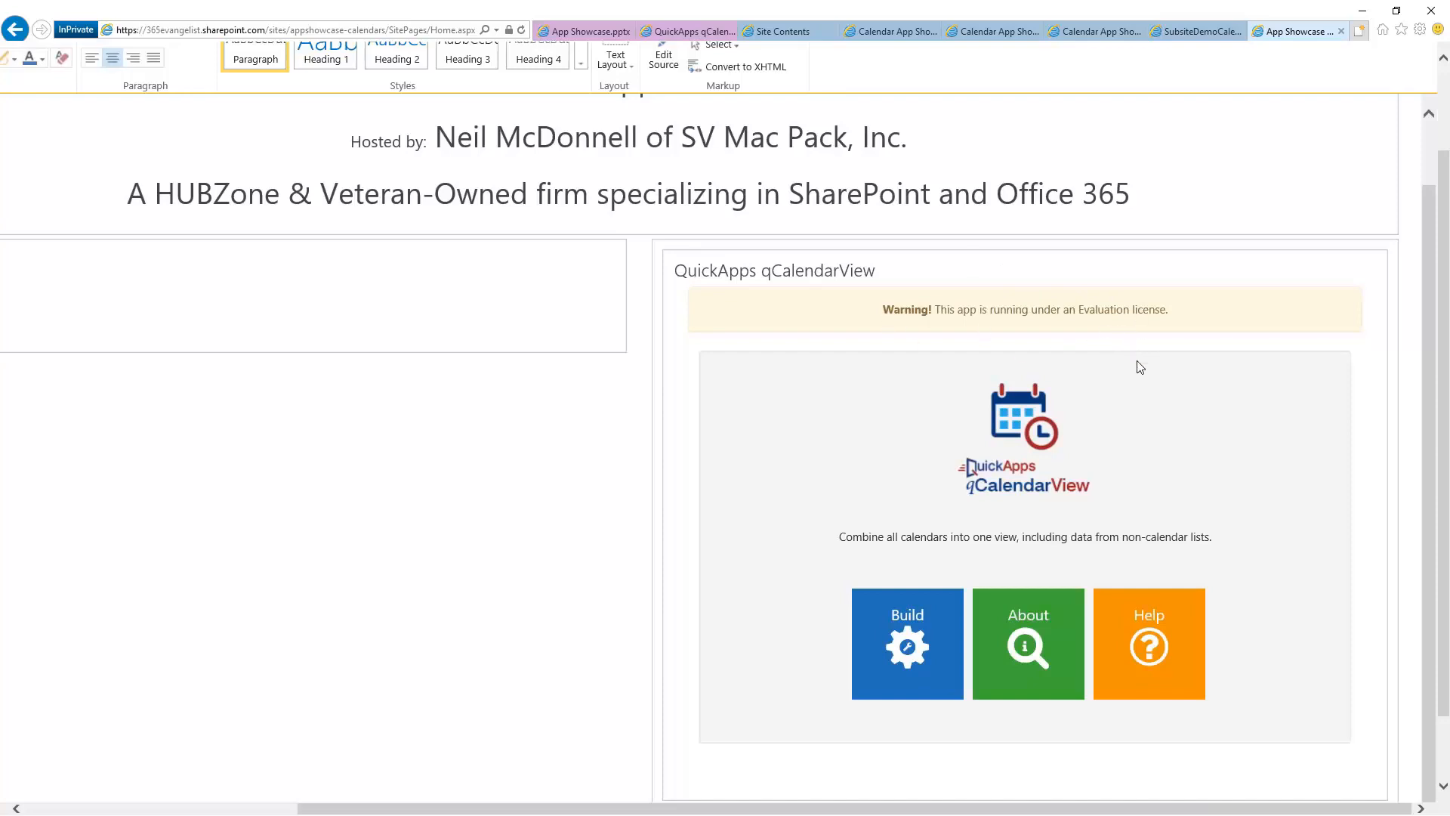
left_click(1036, 648)
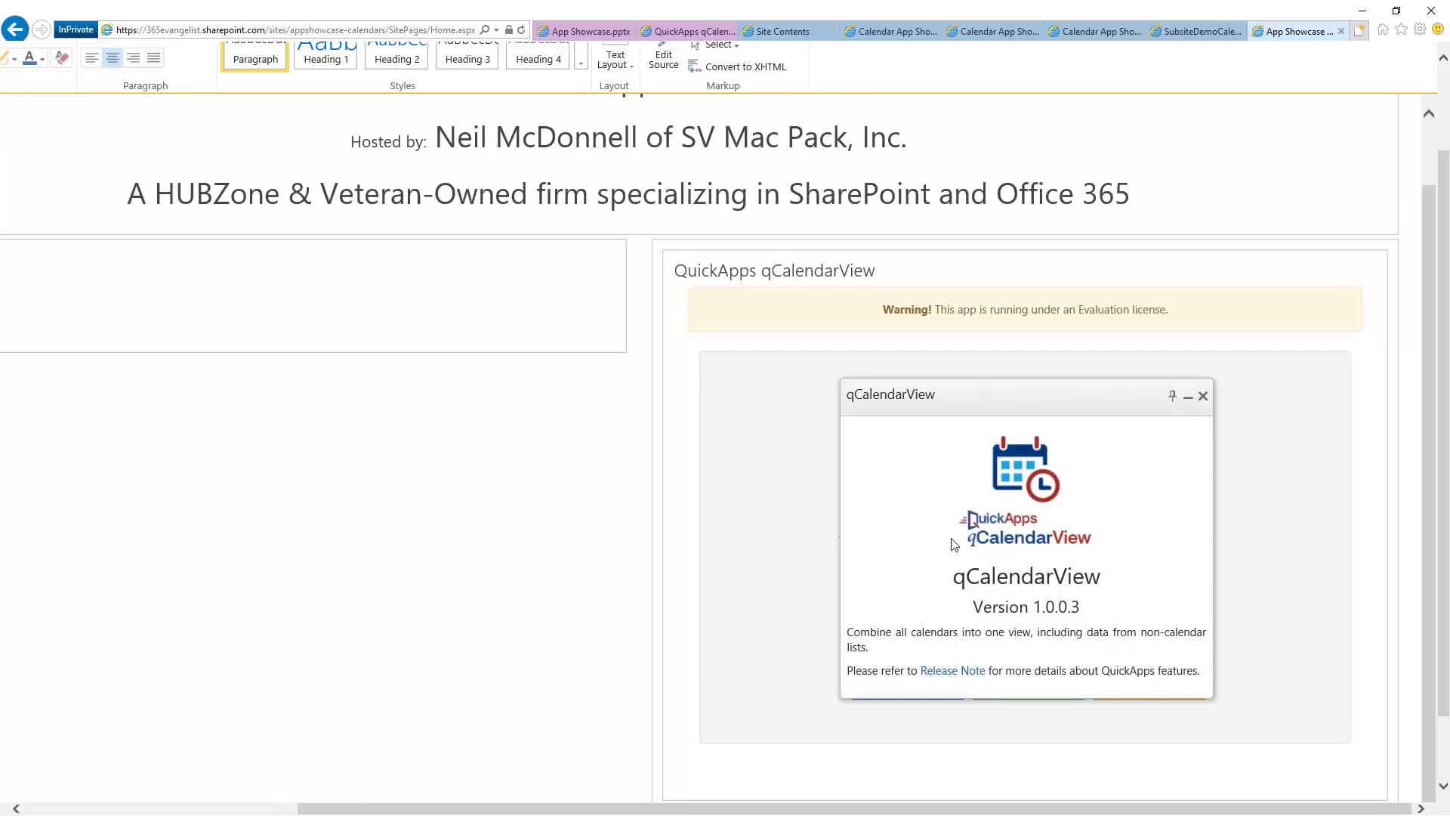
- Check the version details on the add-in's AppSource listing, then return to the home page being edited
left_click(676, 33)
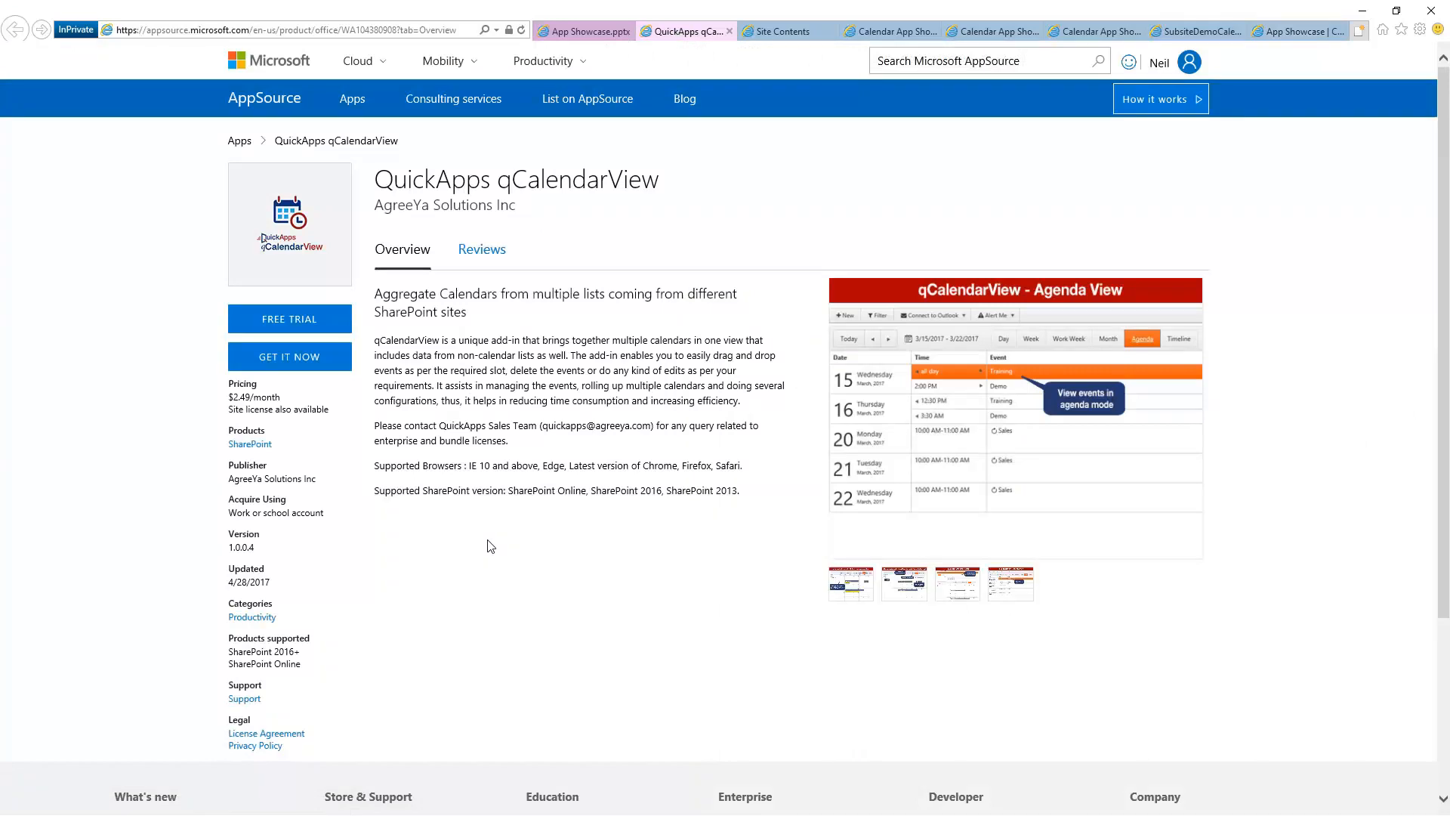
key("ctrl+plus")
key("ctrl+plus")
key("ctrl+plus")
key("ctrl+plus")
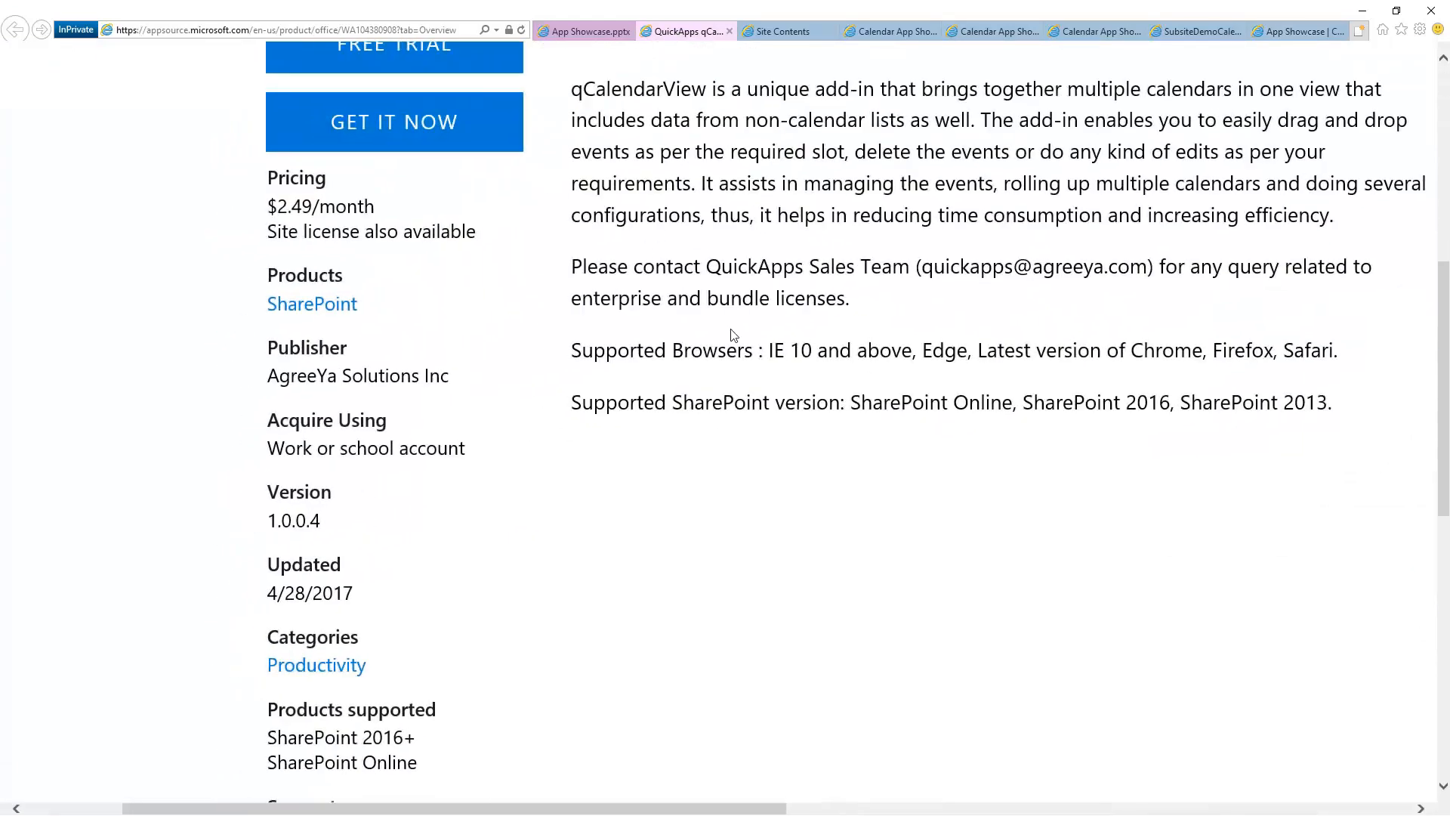
key("ctrl+minus")
key("ctrl+minus")
key("ctrl+minus")
key("ctrl+minus")
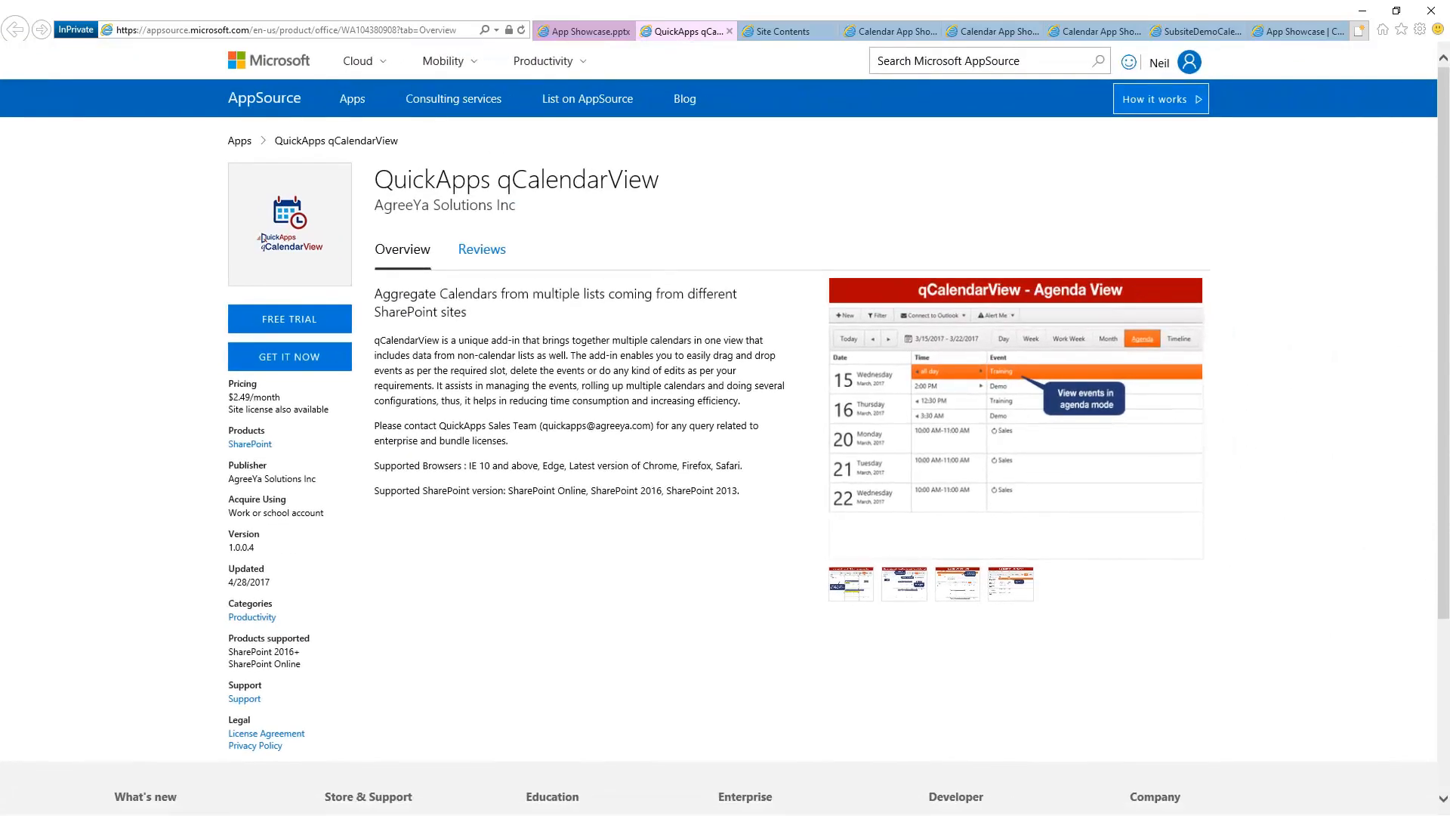
left_click(789, 30)
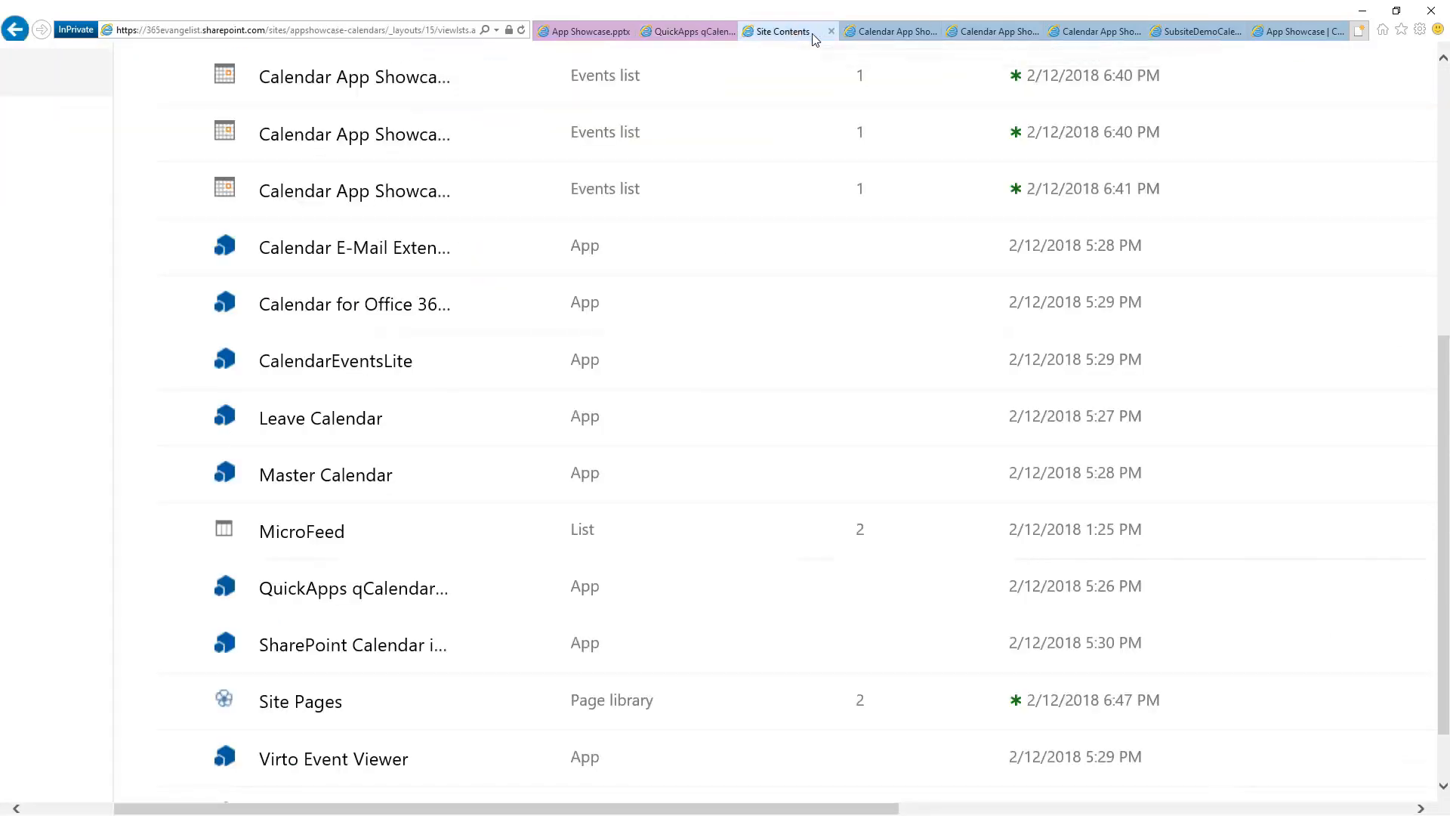
left_click(884, 36)
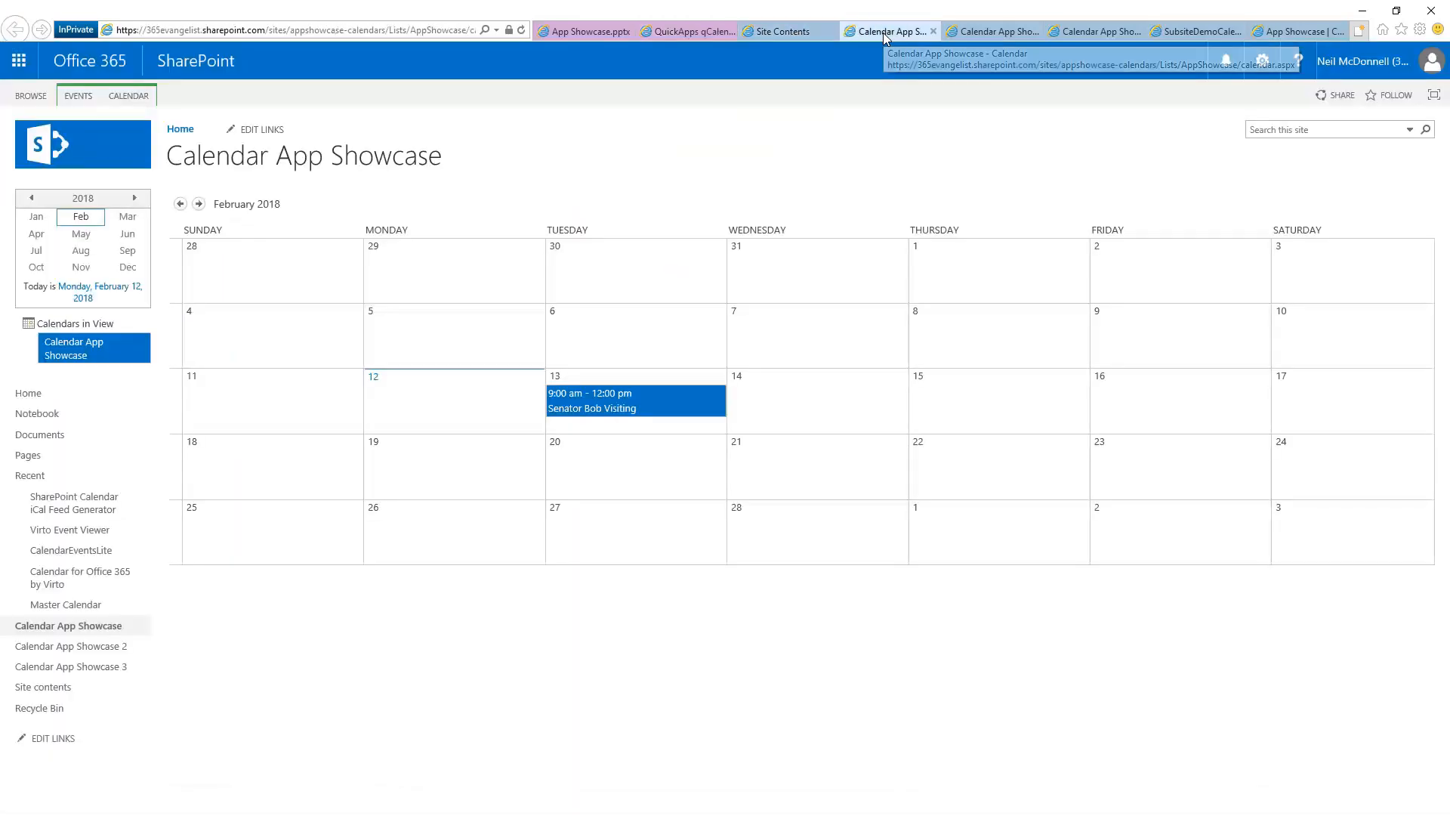
left_click(1287, 32)
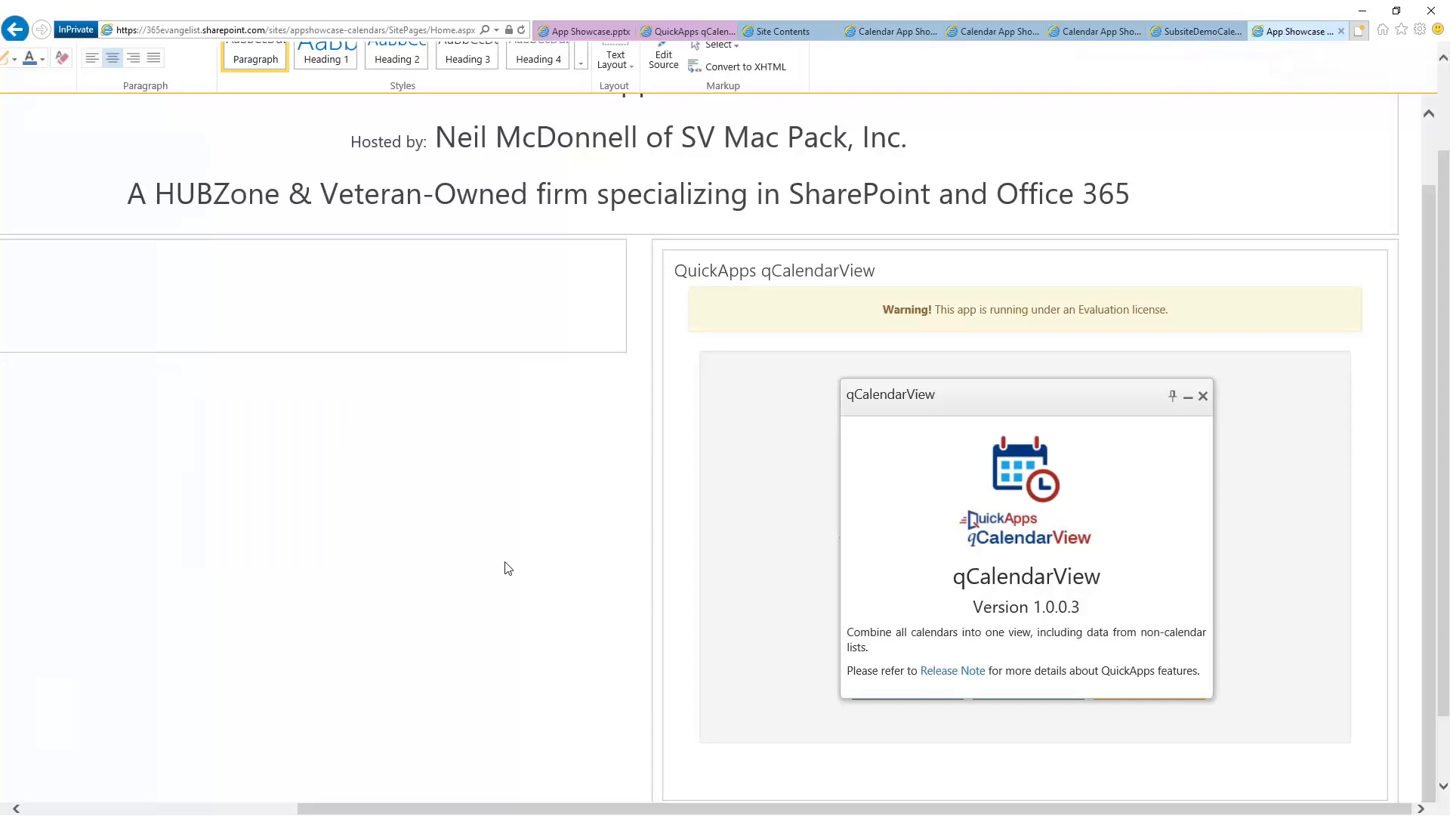
- Read the QuickApps release notes linked from the About information, from the contents list to qListView Features, then close them
left_click(941, 672)
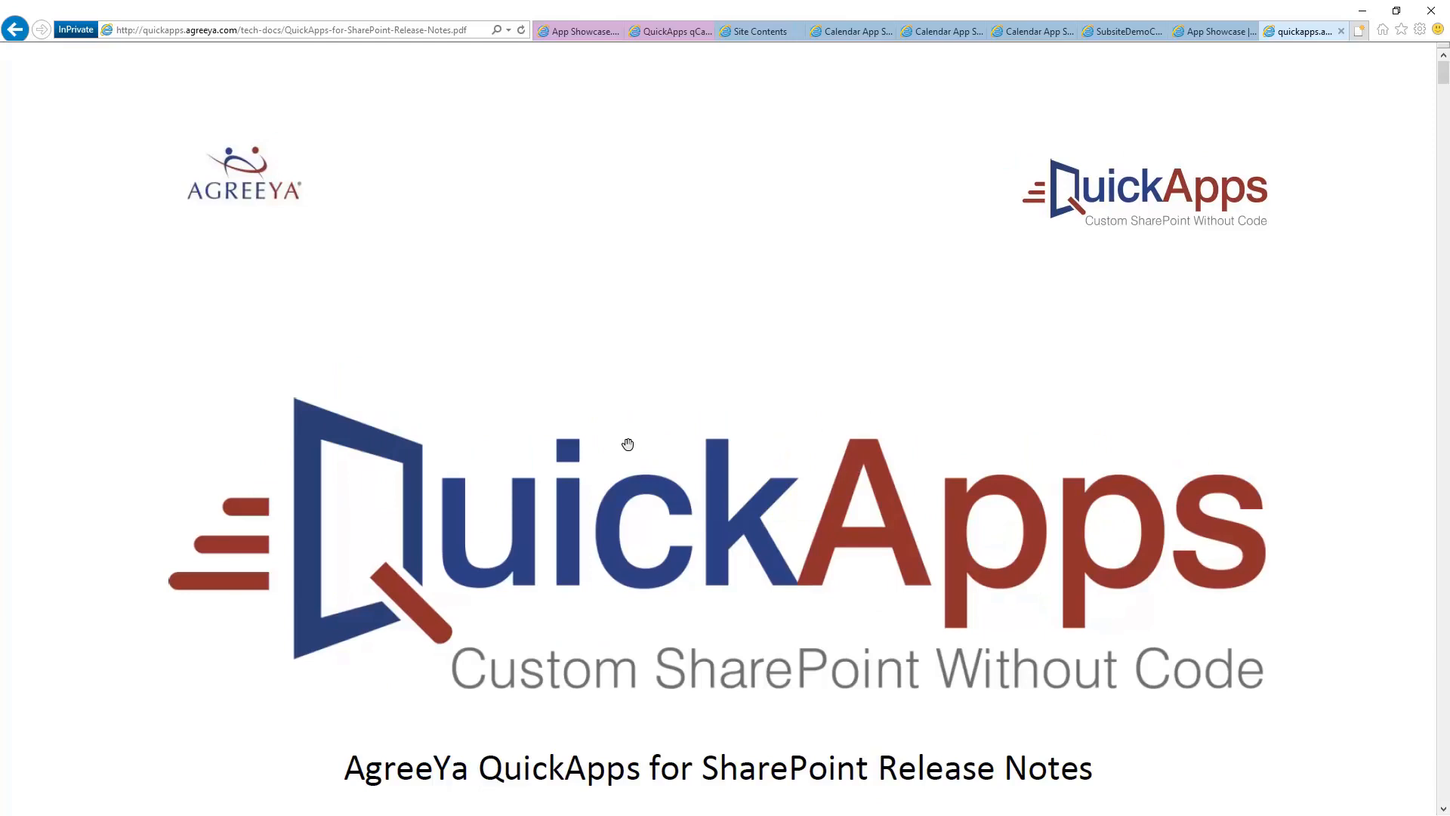
scroll(623, 417, "down", 15)
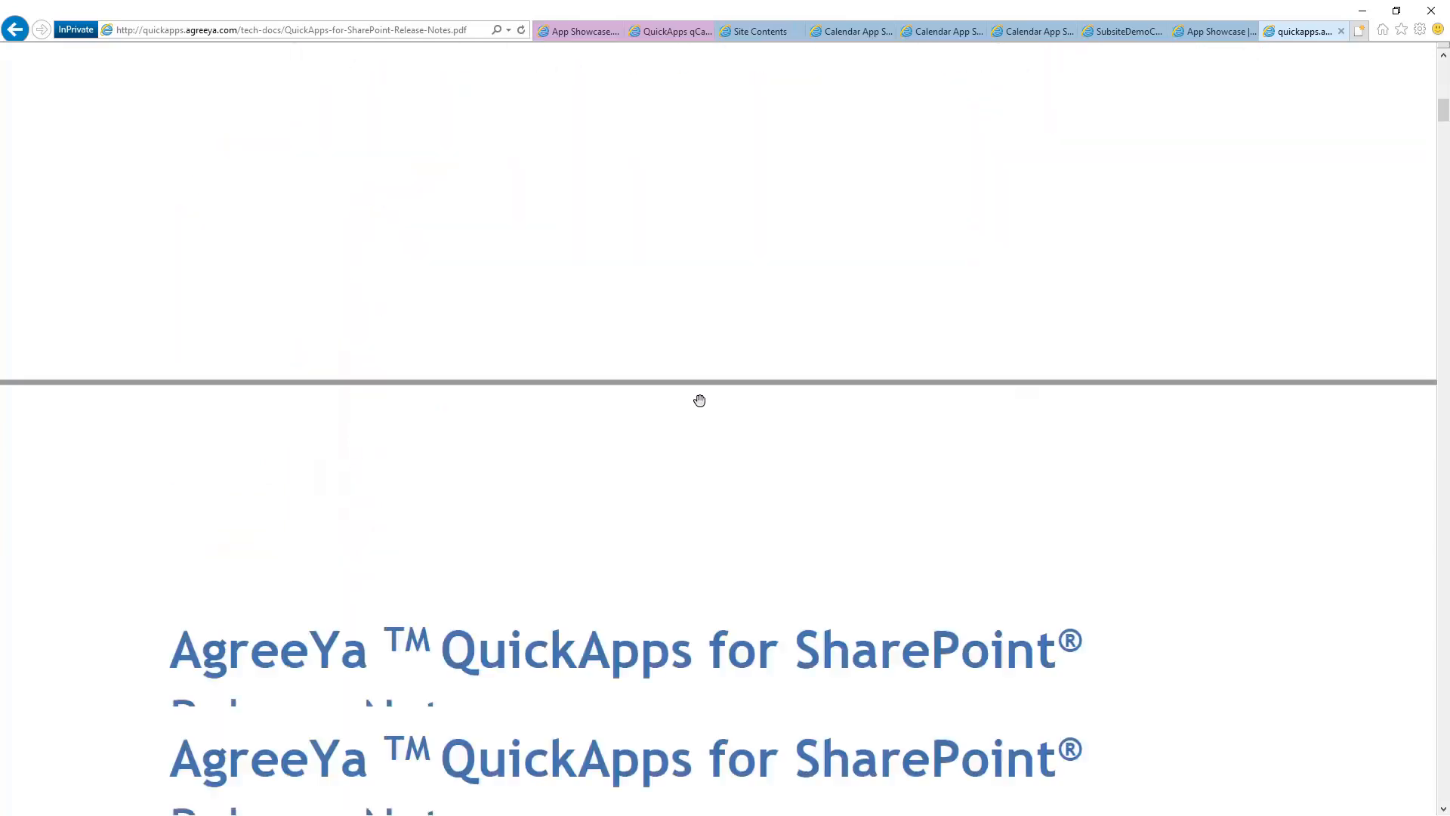
scroll(717, 395, "down", 3)
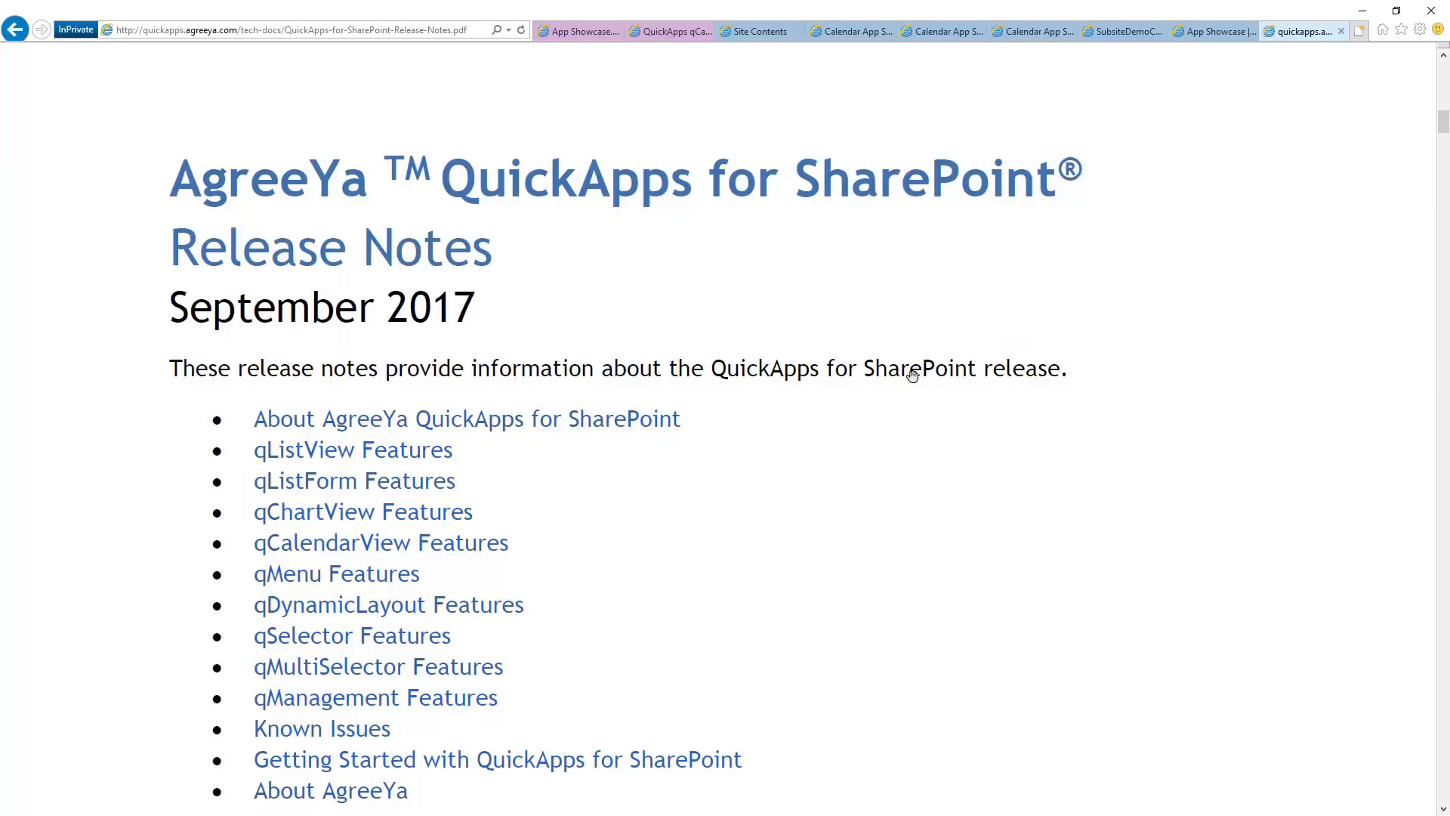
scroll(939, 456, "down", 2)
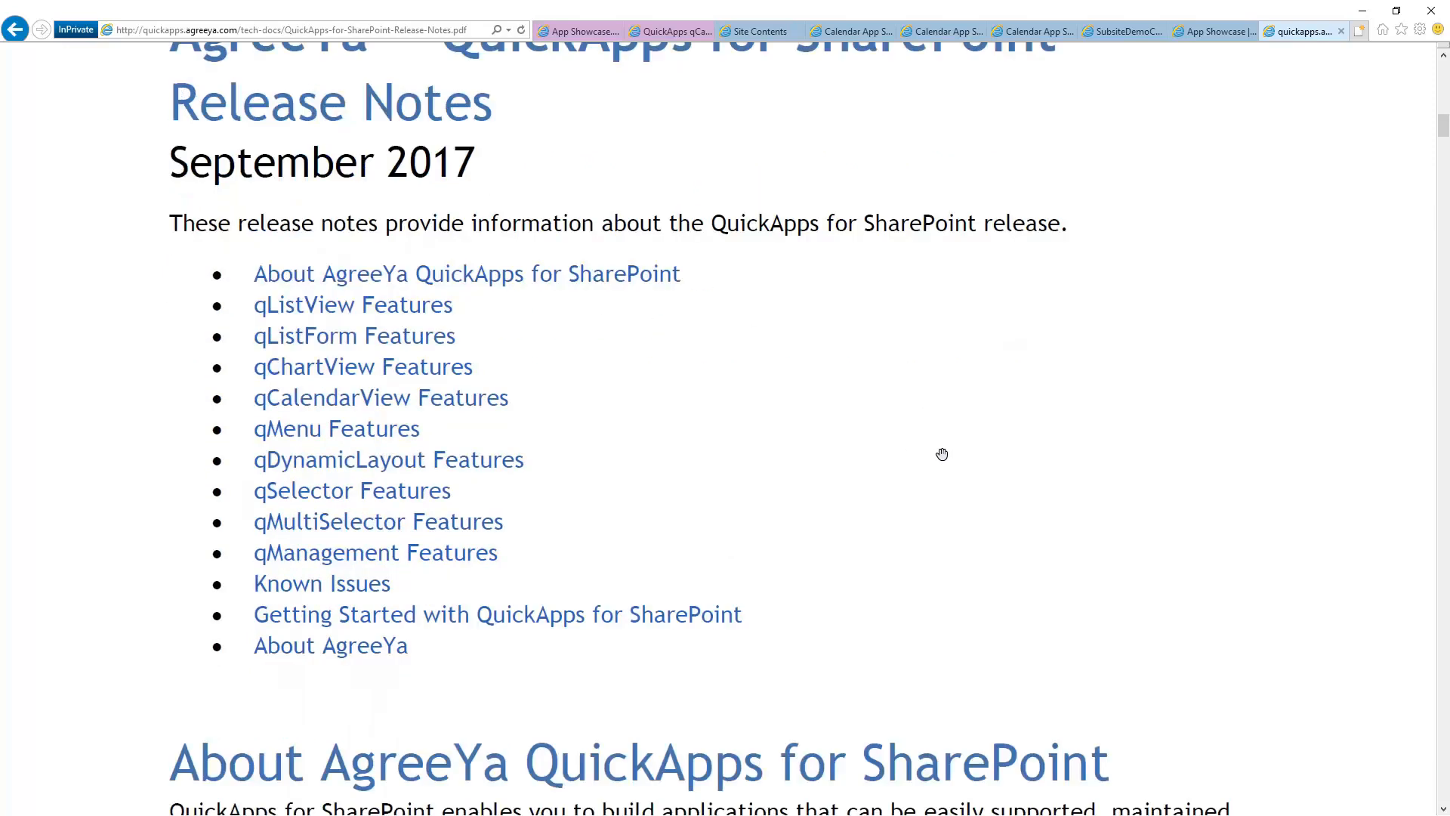
scroll(943, 455, "down", 1)
scroll(946, 456, "up", 2)
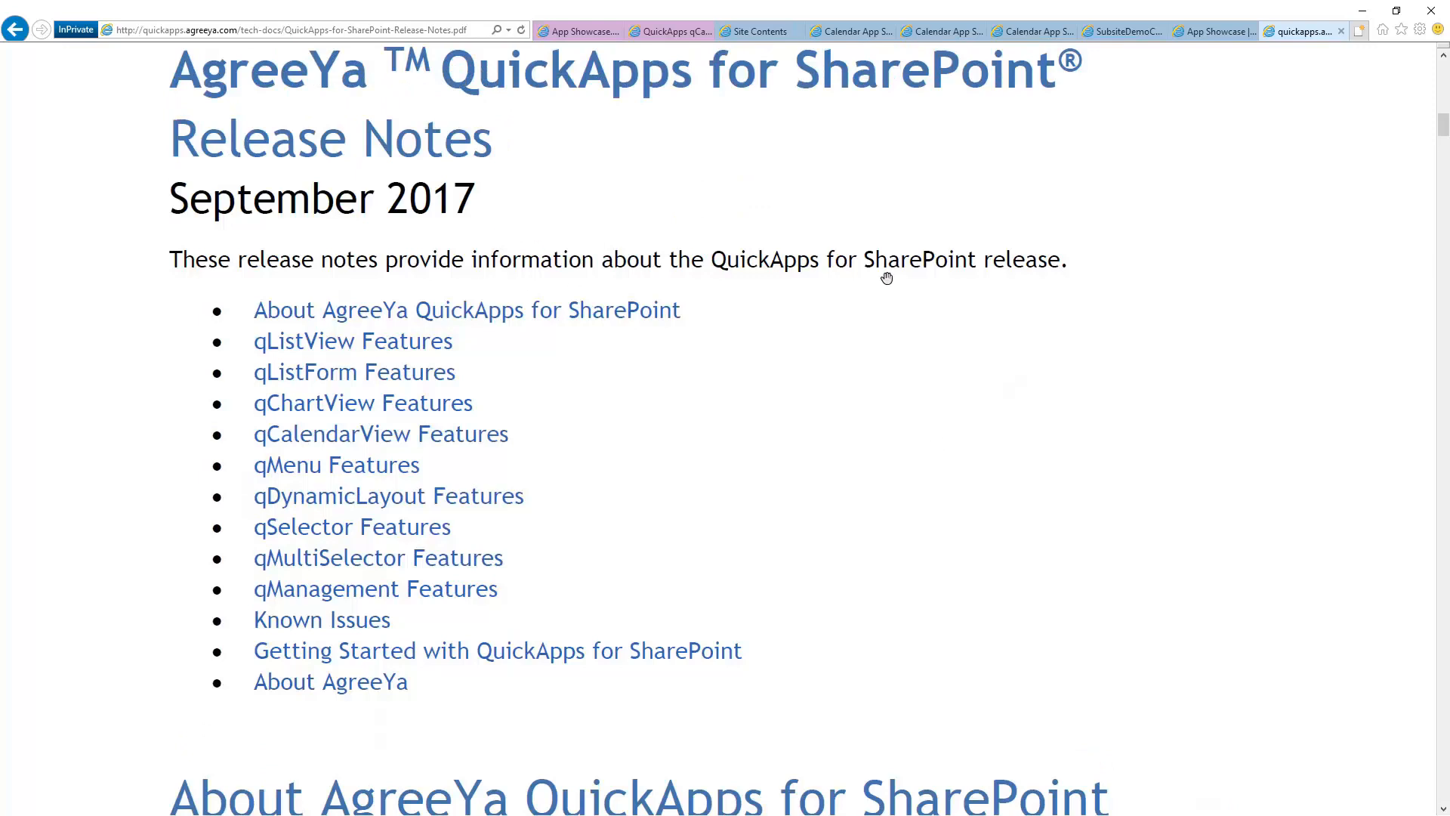
scroll(929, 337, "down", 4)
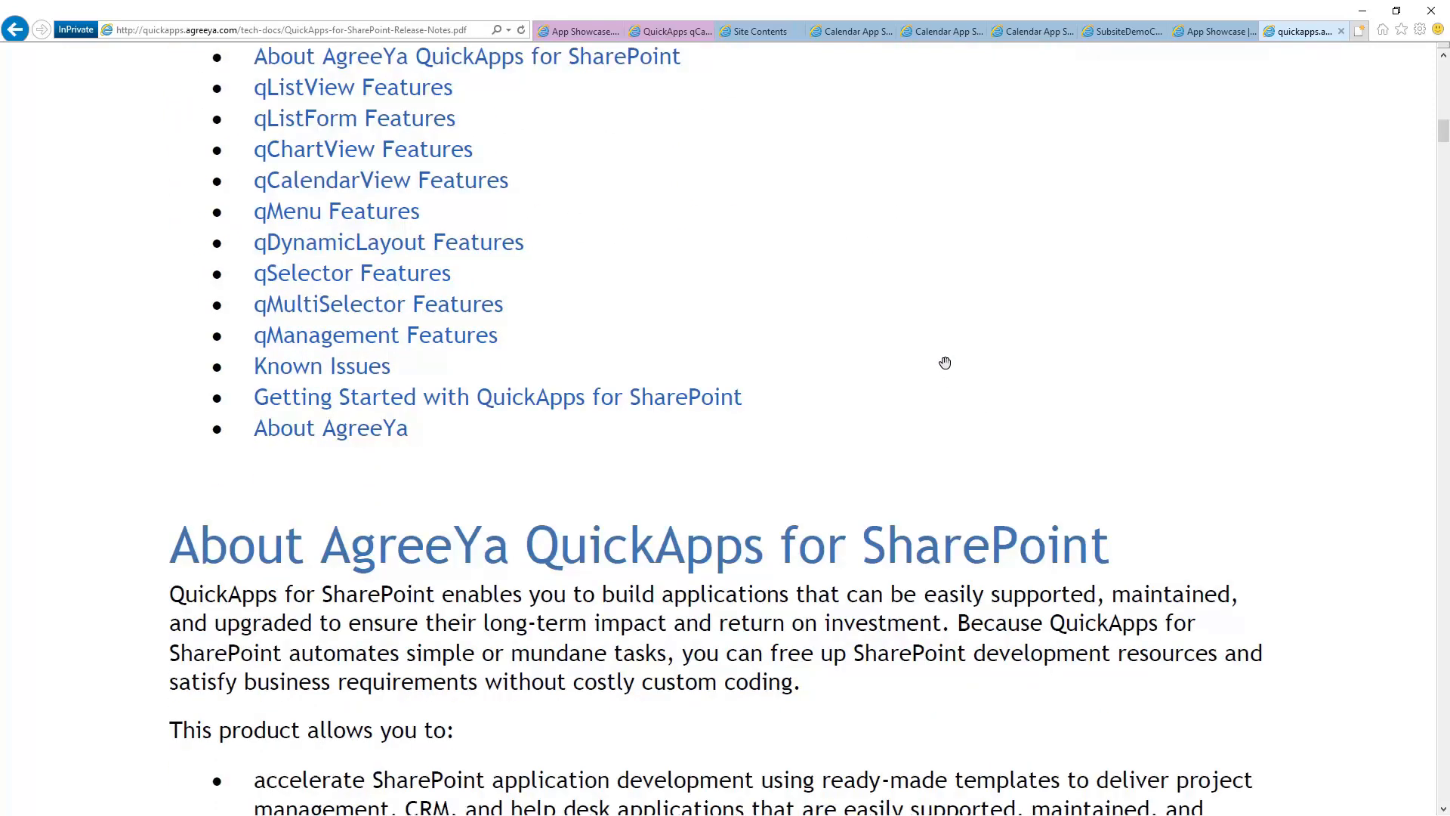
scroll(941, 363, "down", 3)
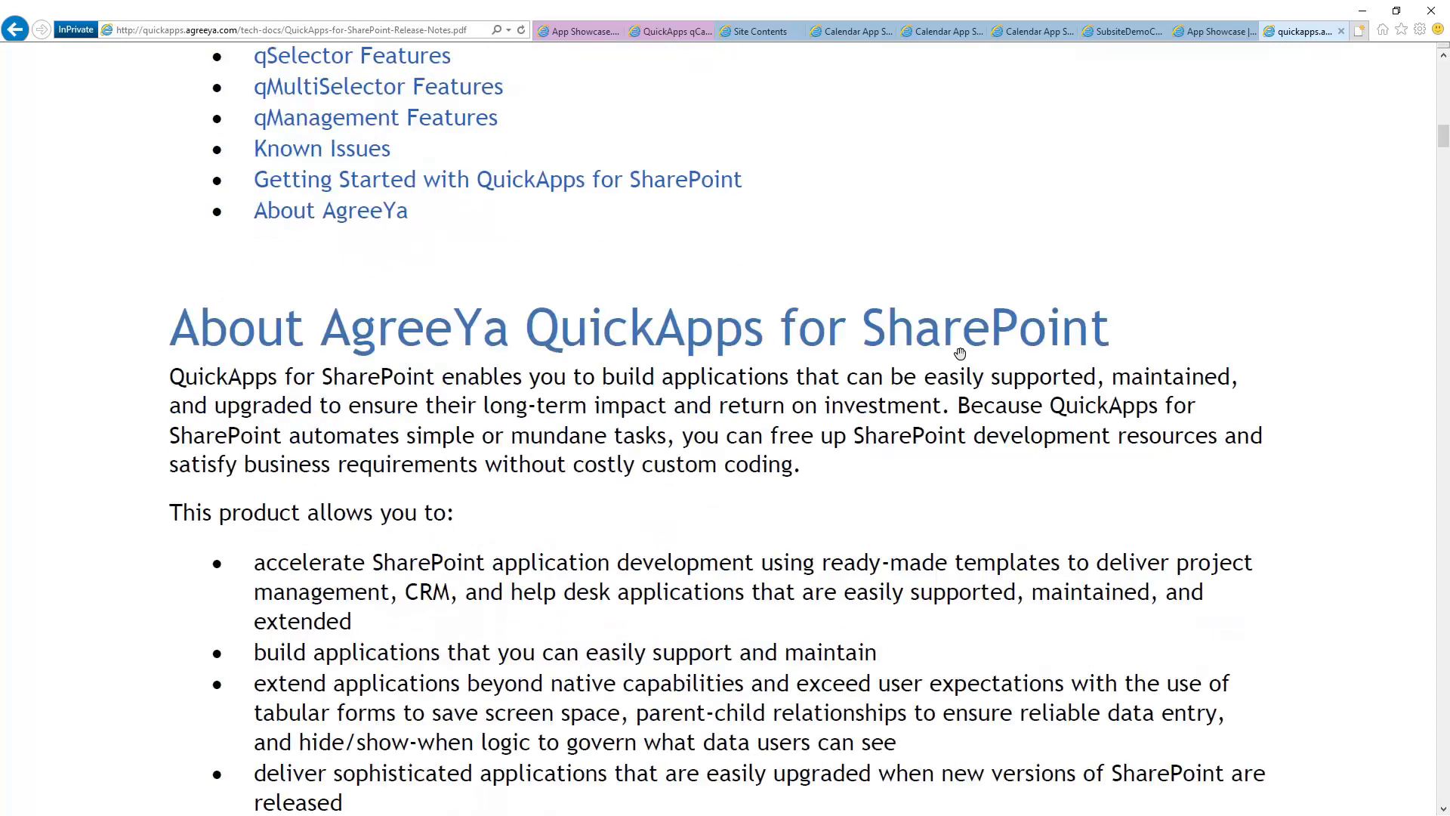
scroll(956, 355, "up", 2)
scroll(953, 360, "up", 2)
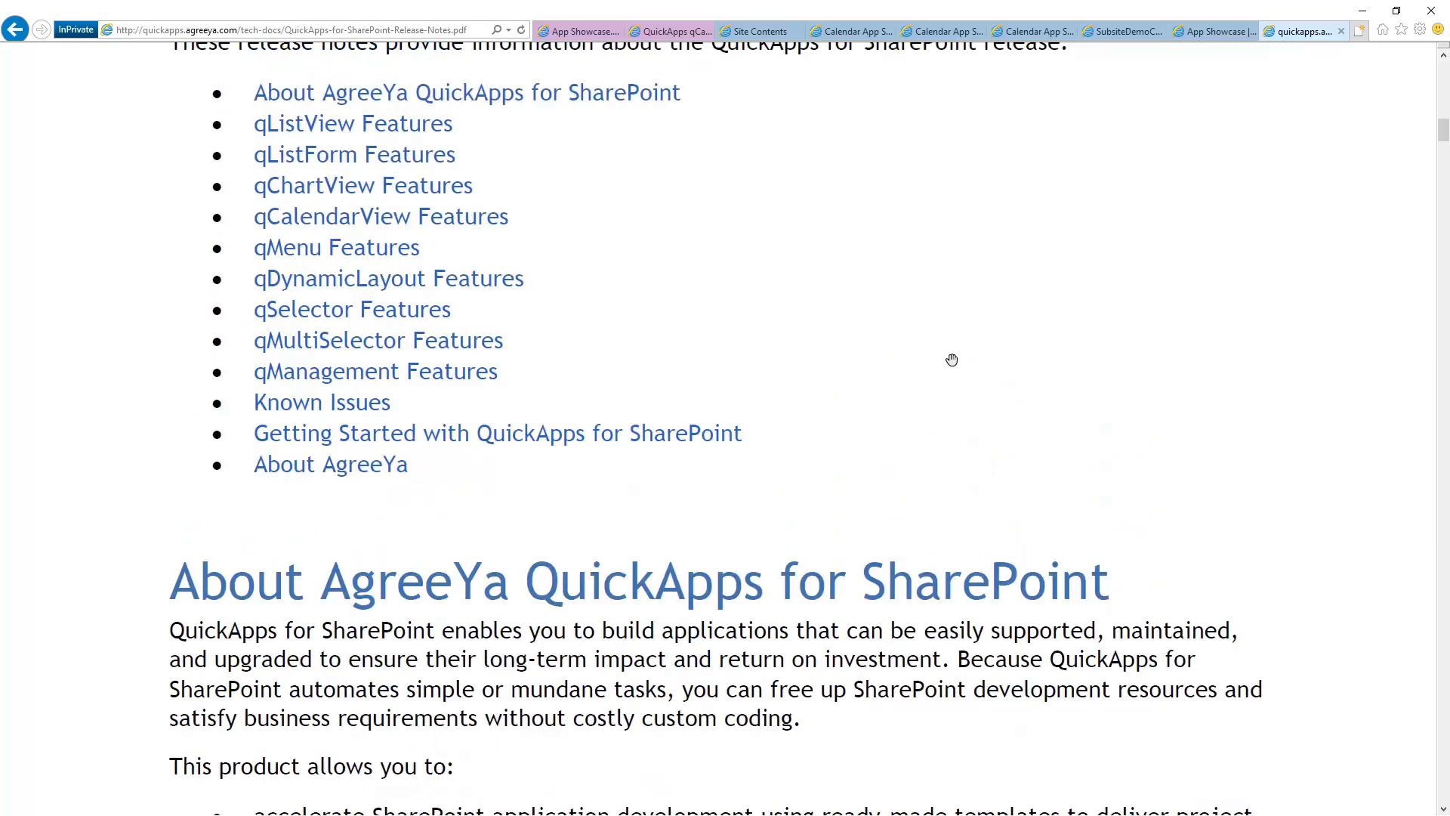
scroll(861, 359, "down", 5)
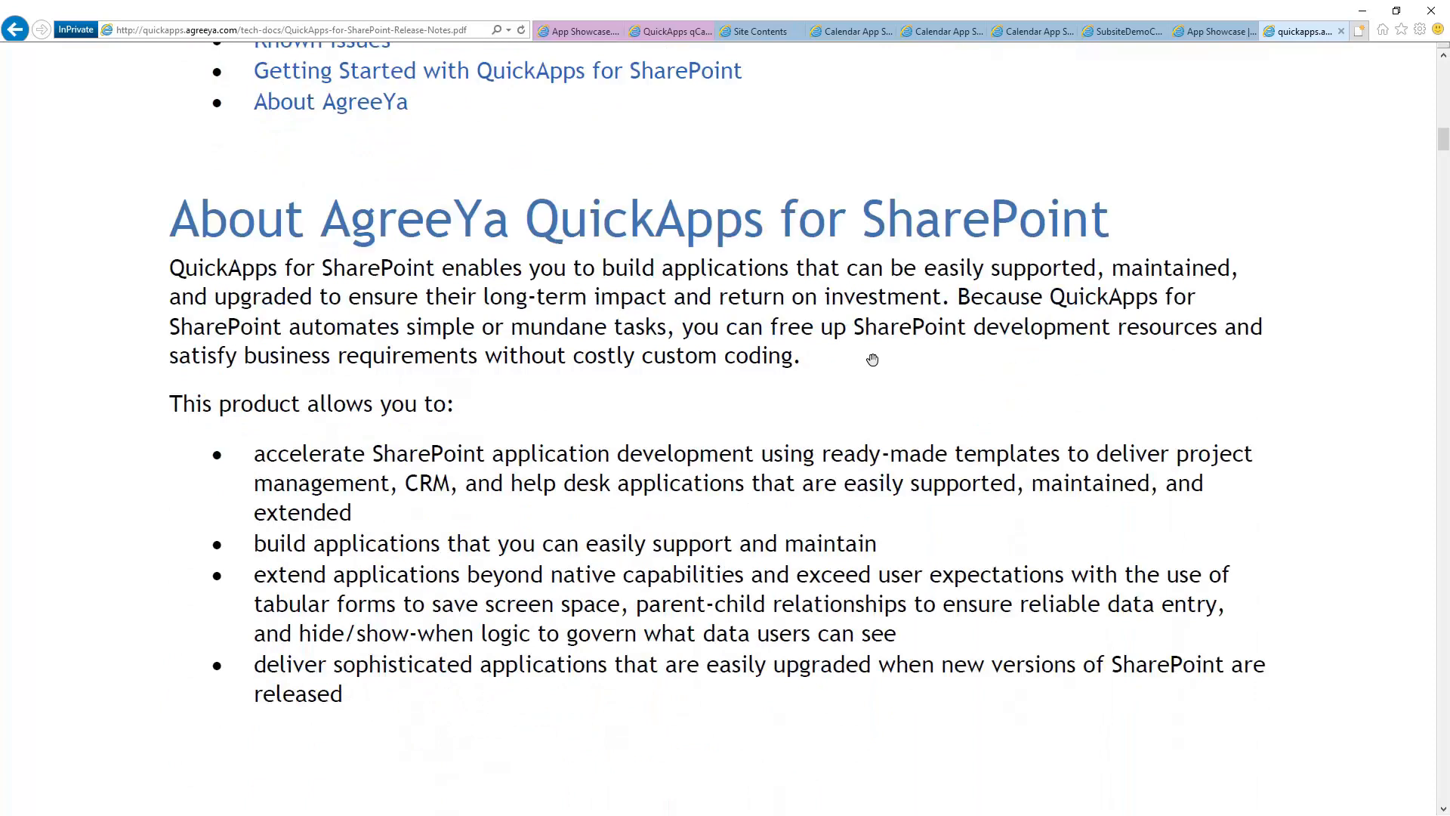
scroll(872, 360, "down", 3)
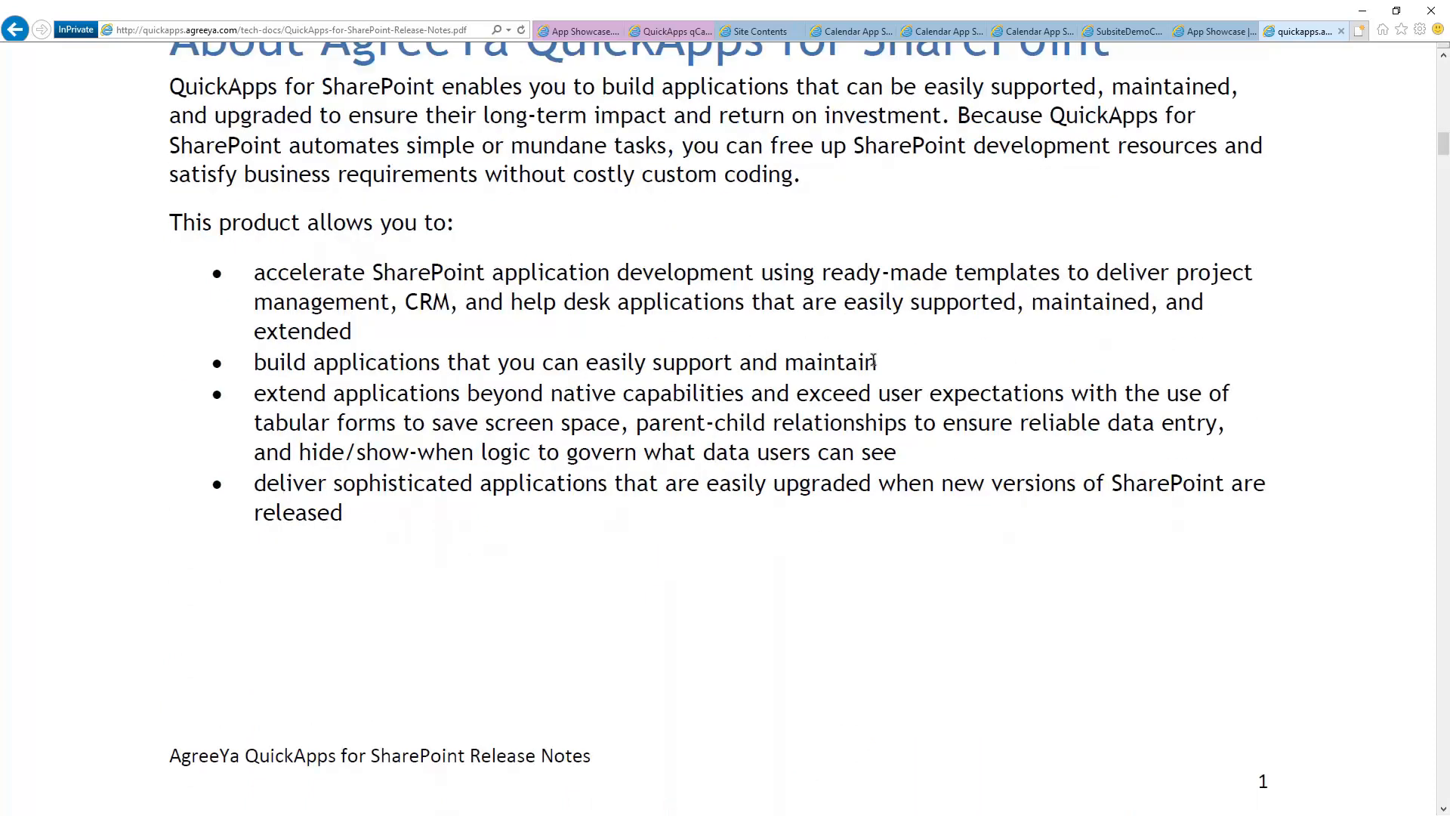
scroll(872, 359, "down", 12)
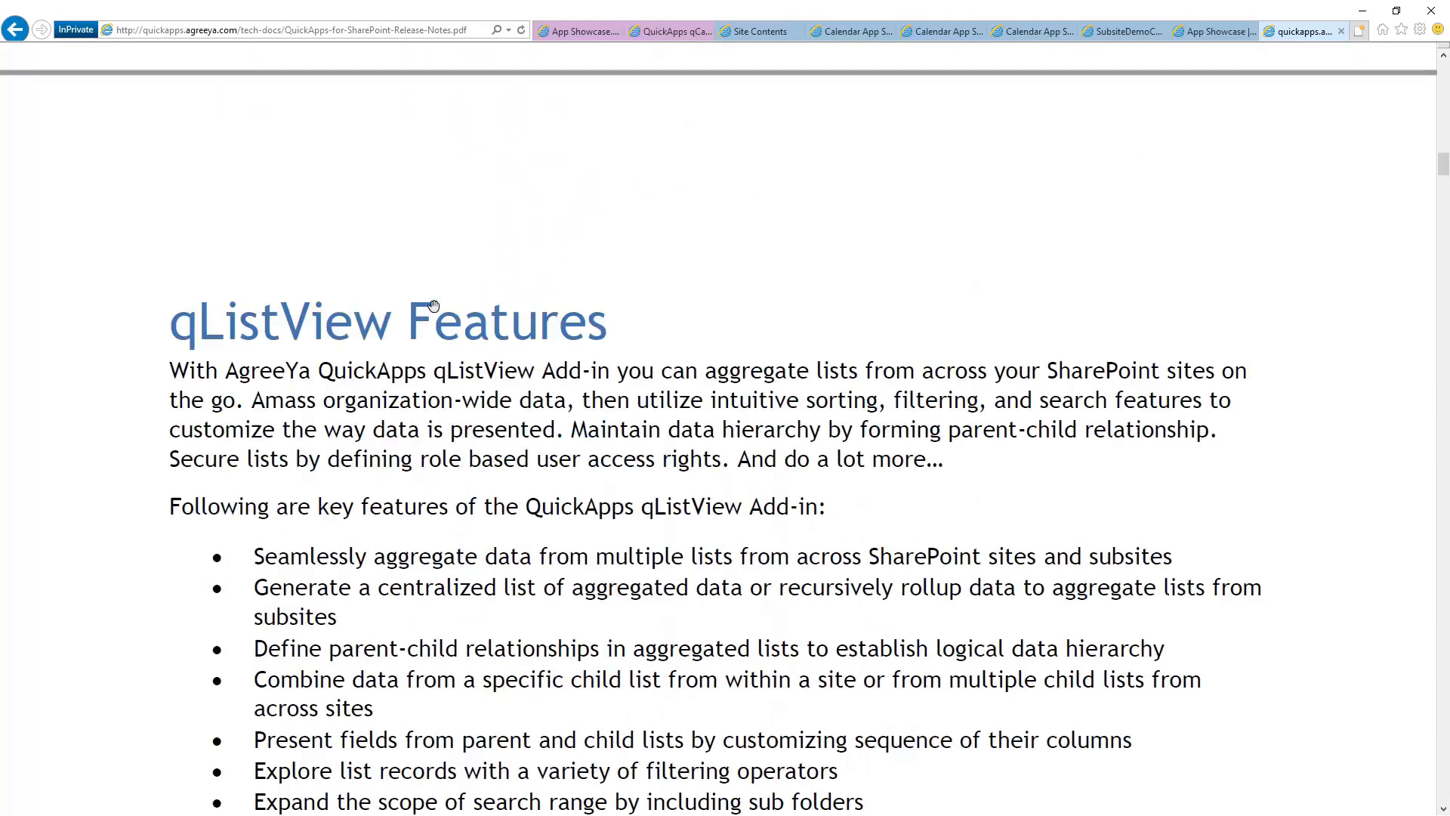
left_click(1340, 31)
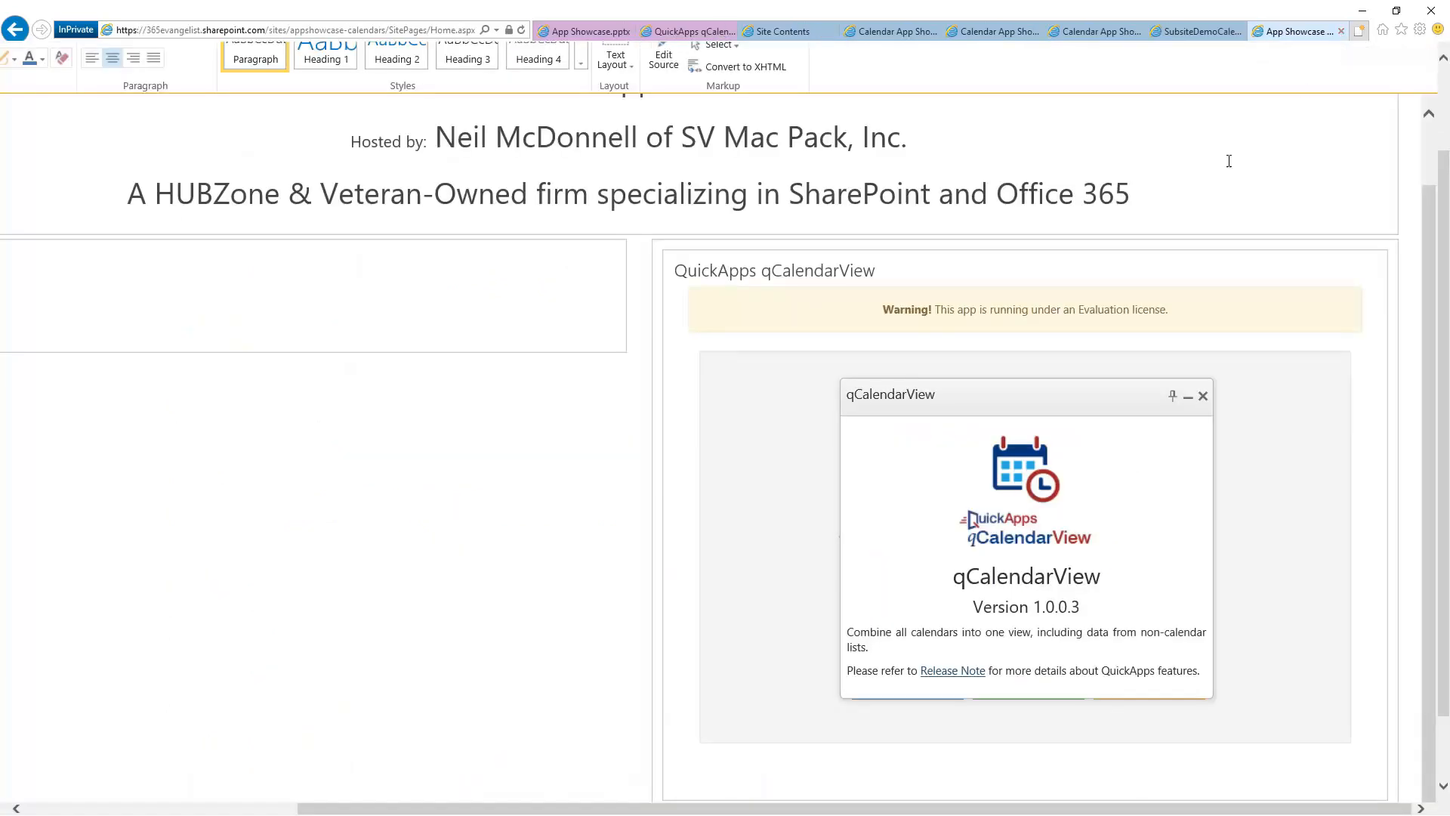
- Close the About information and read the add-in help on qCalendar Pages, covering the Content Page through Viewed Lists, then close the help
left_click(1200, 394)
left_click(1159, 646)
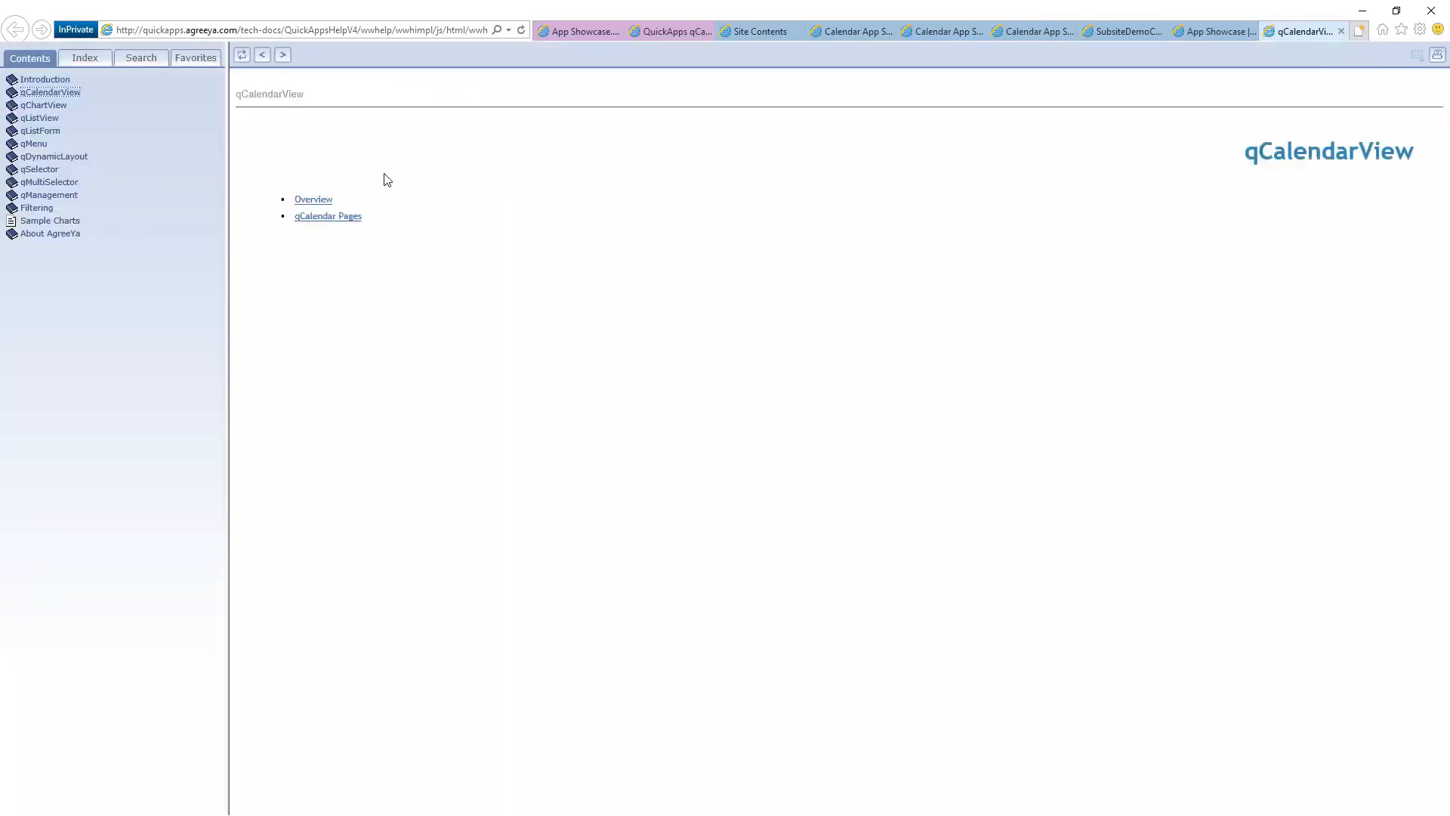
left_click(331, 217)
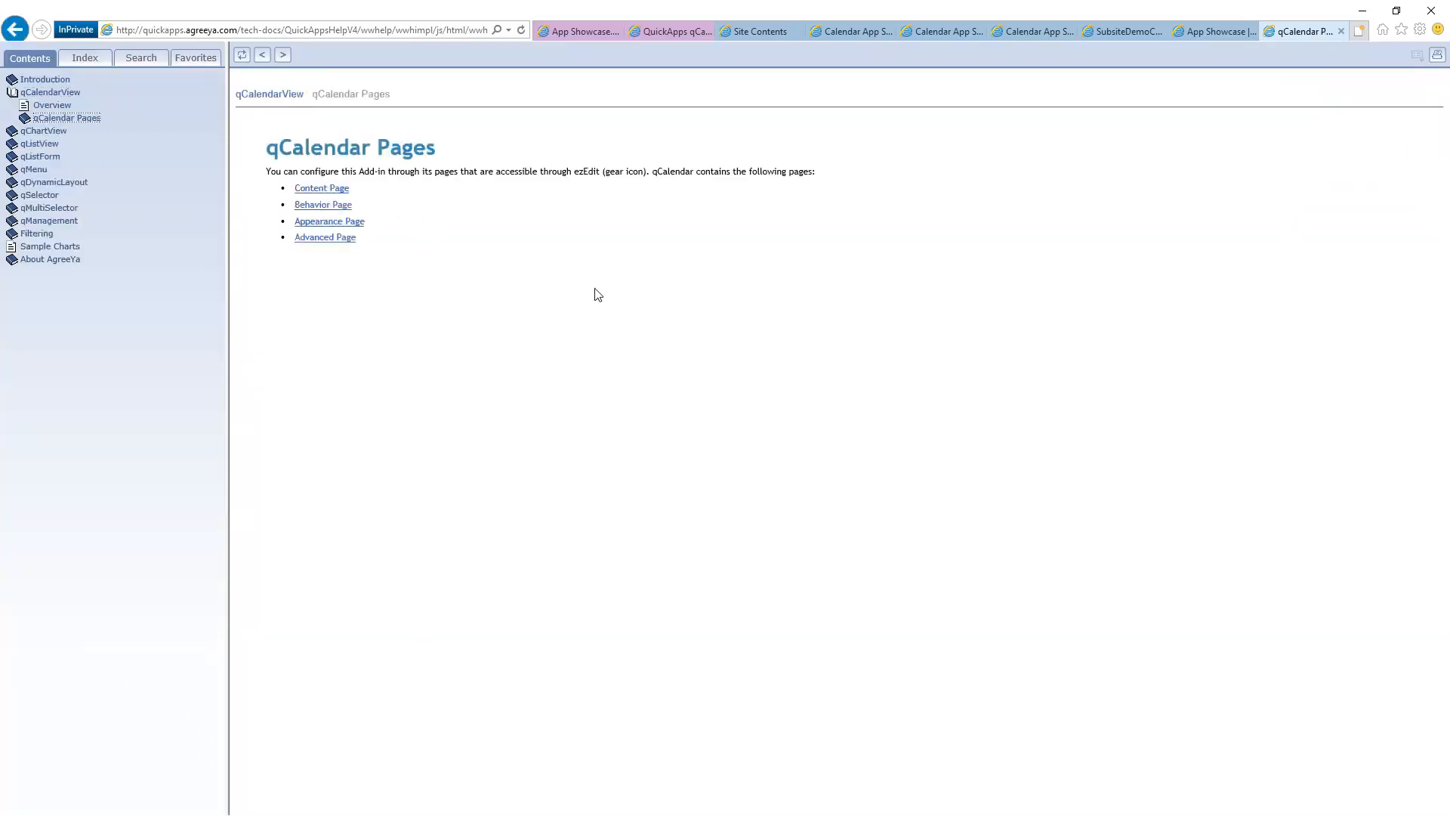
scroll(599, 295, "up", 5)
scroll(506, 168, "down", 4)
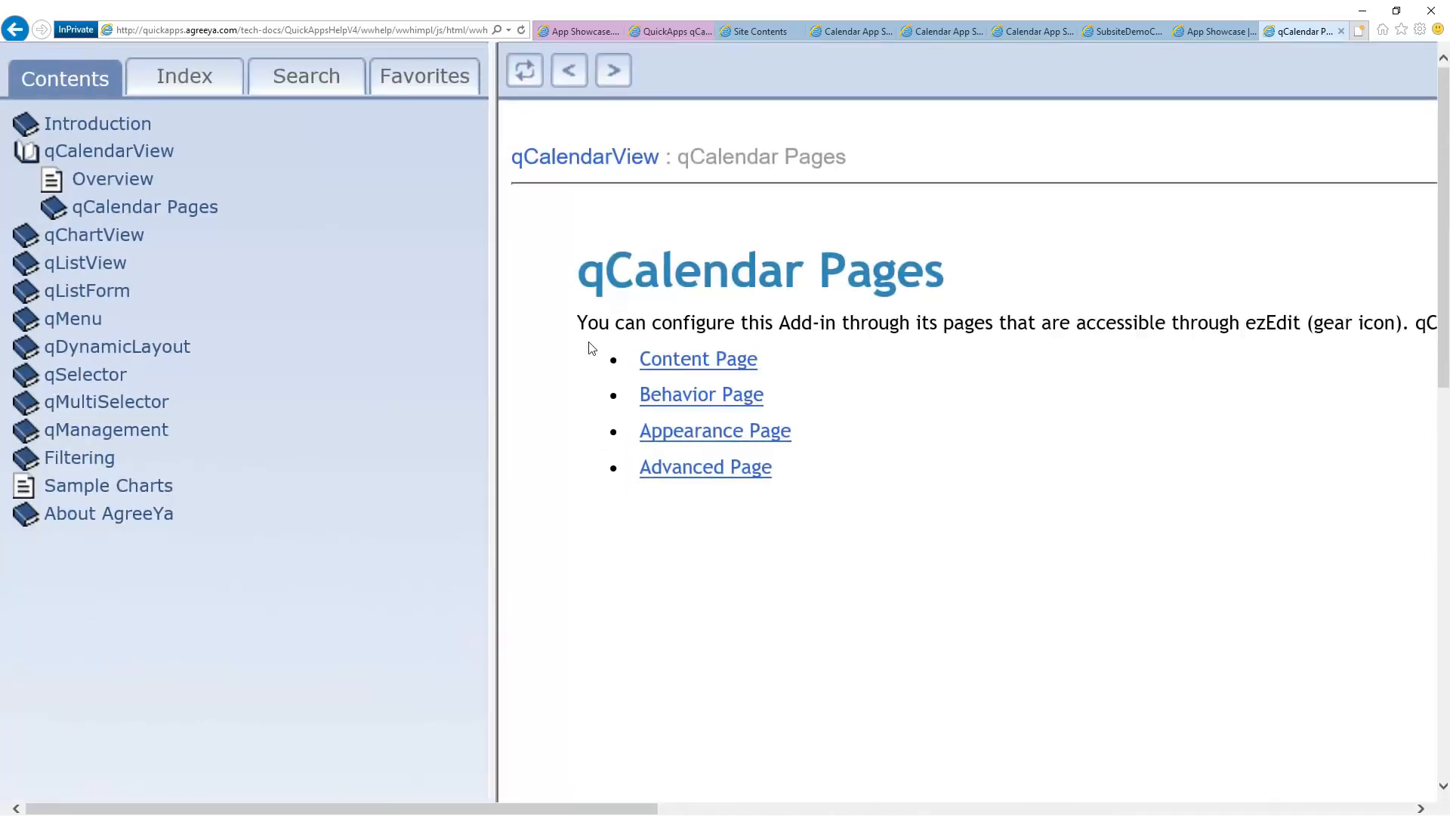
left_click(680, 363)
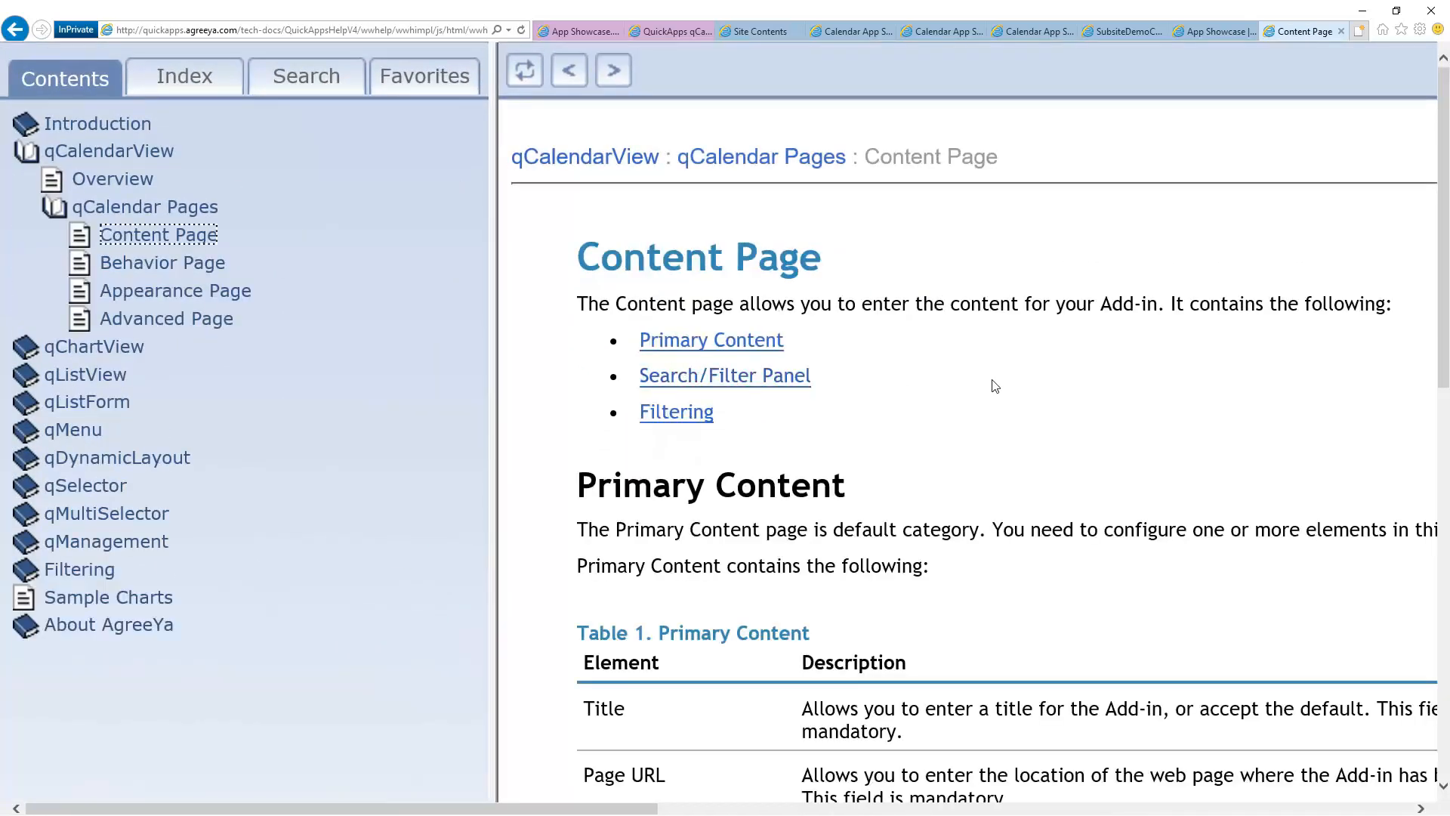
scroll(993, 378, "down", 15)
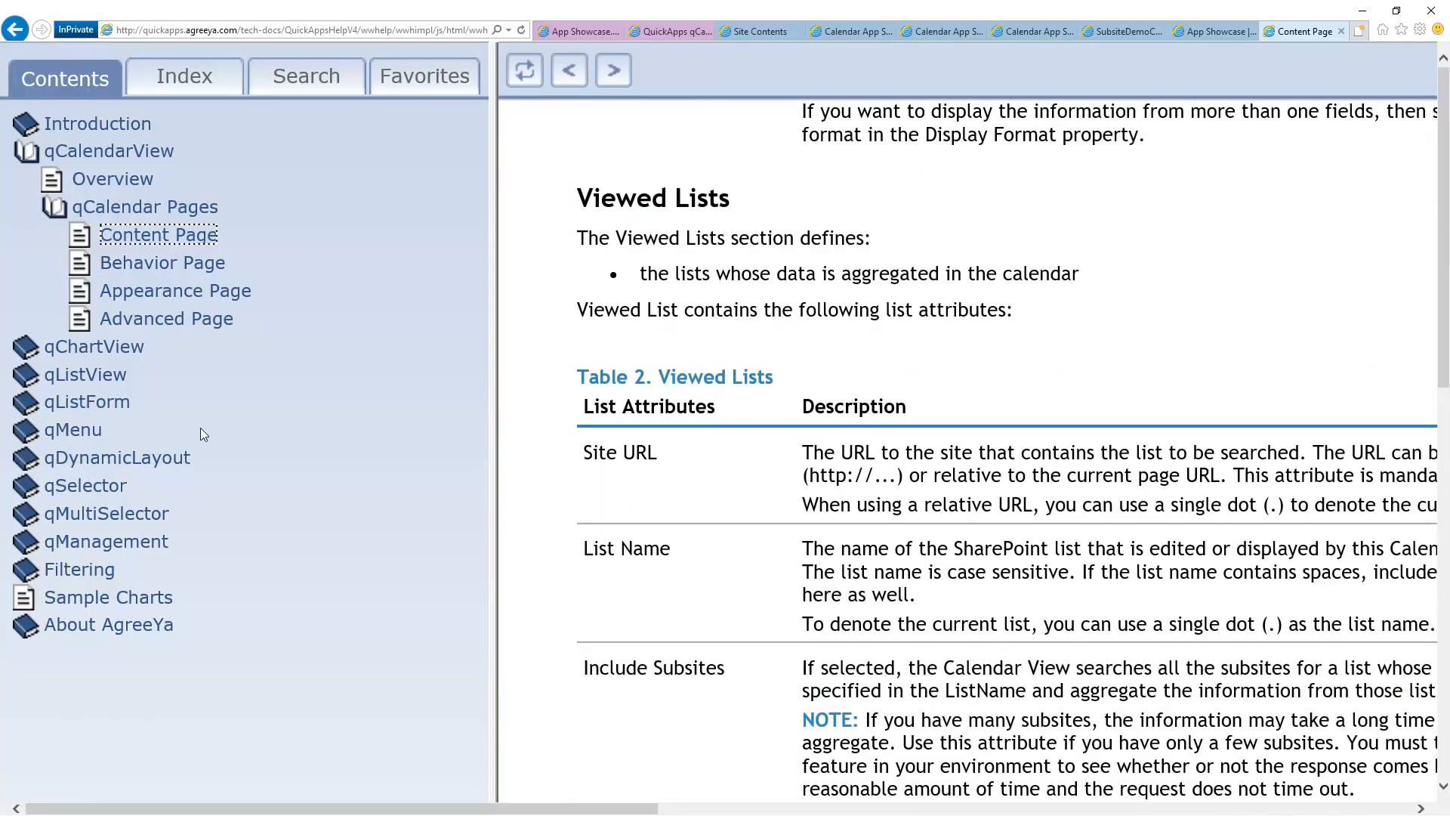
left_click(1341, 32)
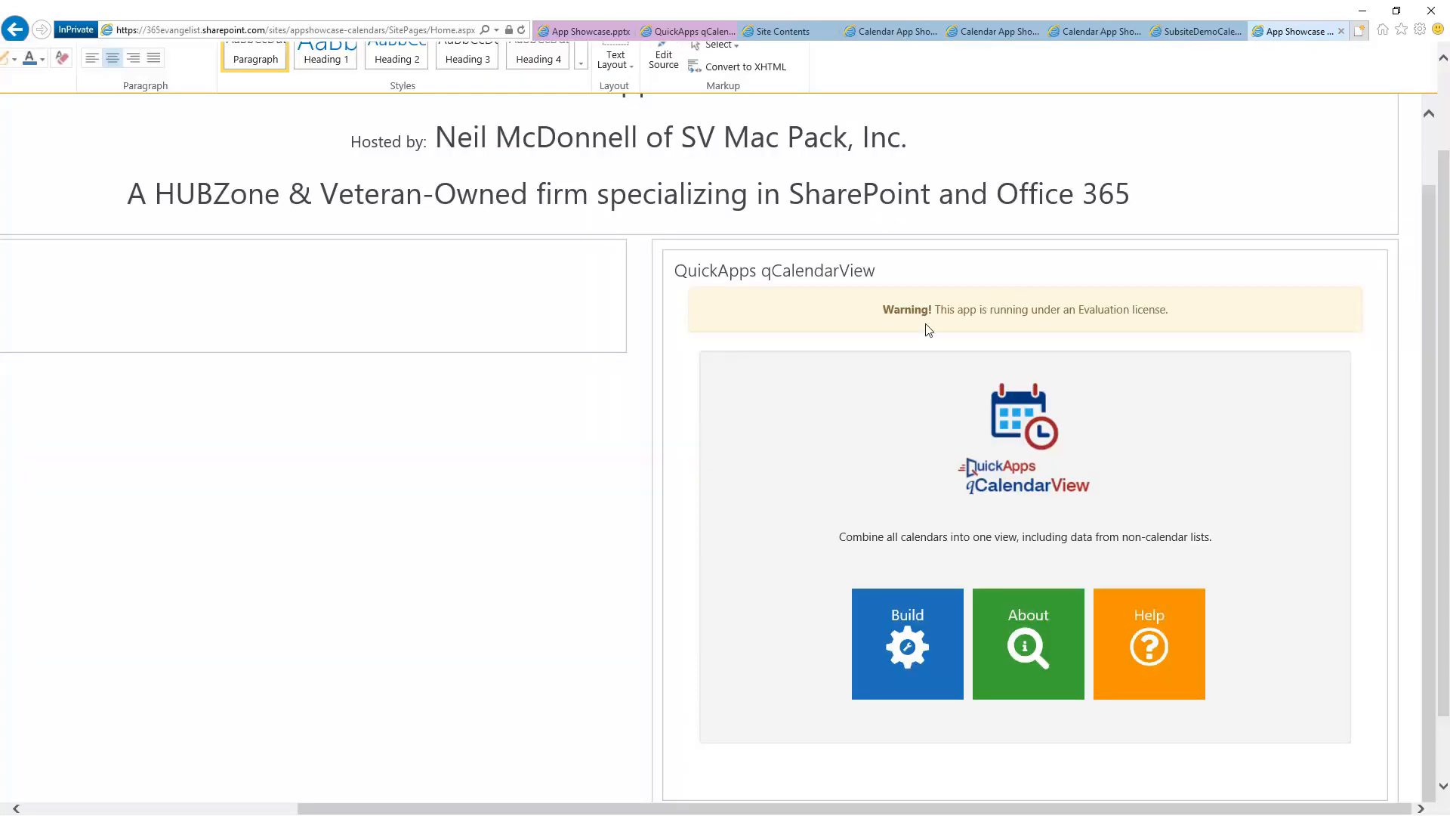
- Open the Build configuration of the qCalendarView part at its Primary Content settings
scroll(743, 411, "down", 1)
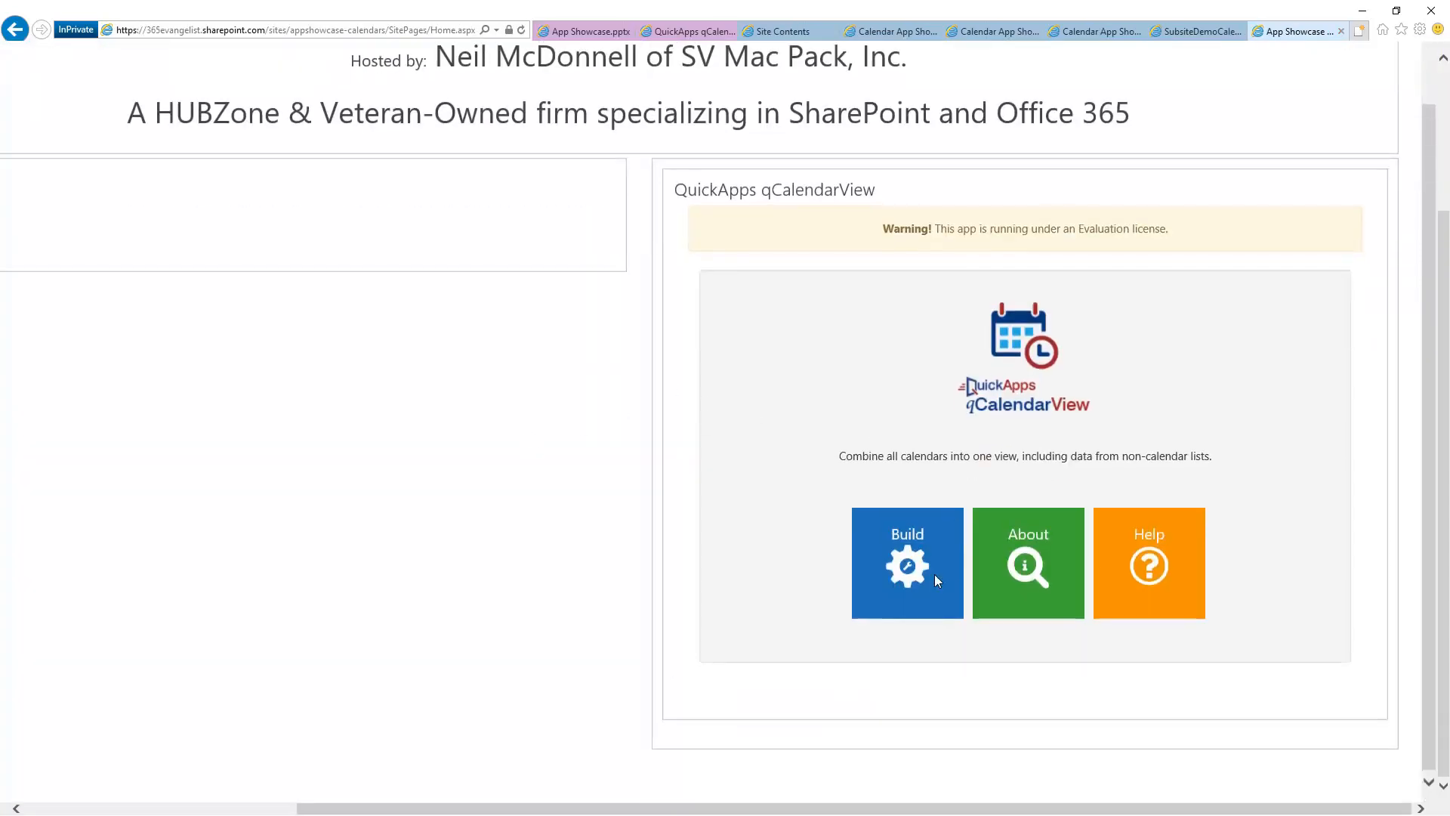
left_click(904, 568)
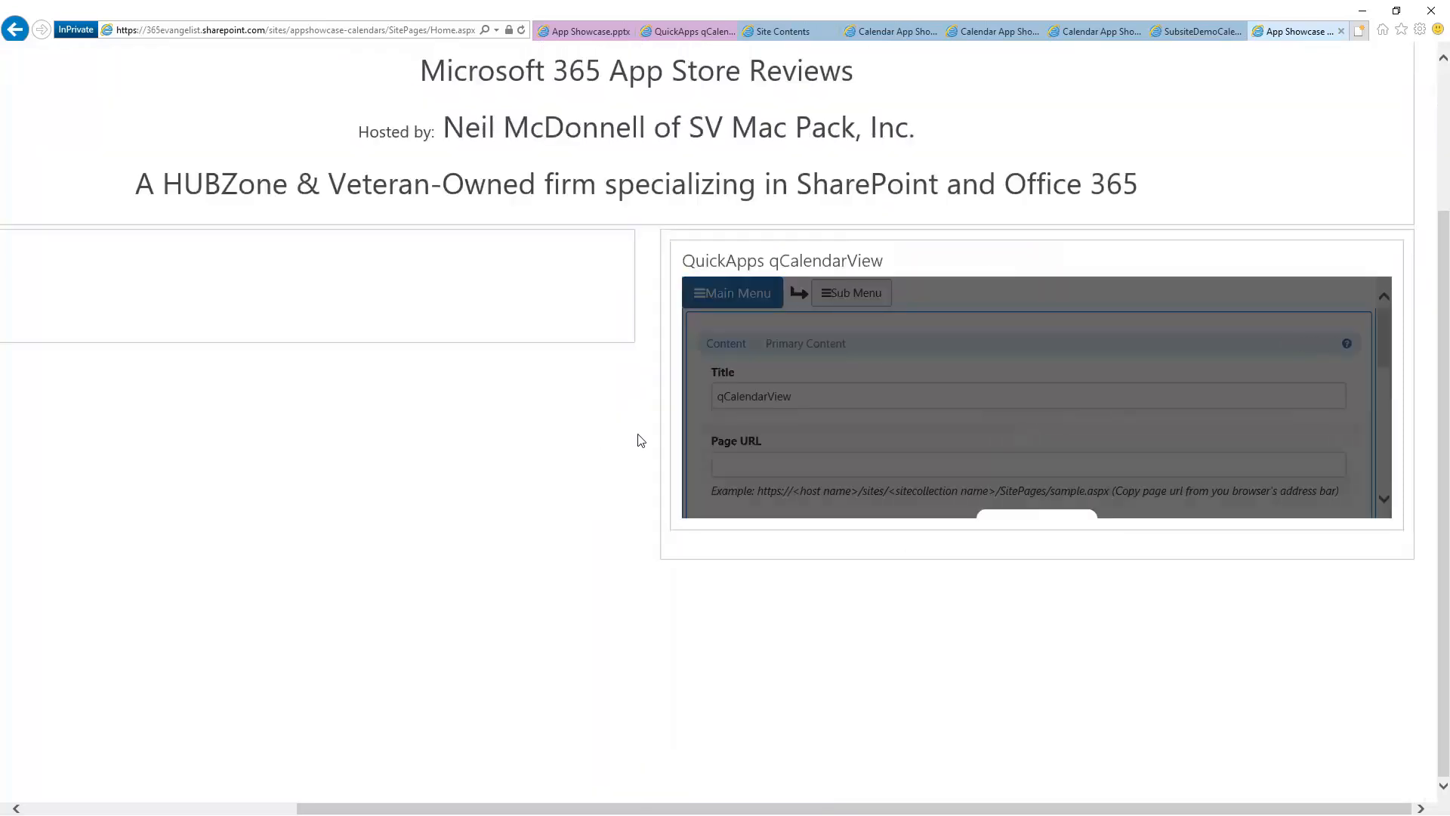
scroll(609, 451, "down", 2)
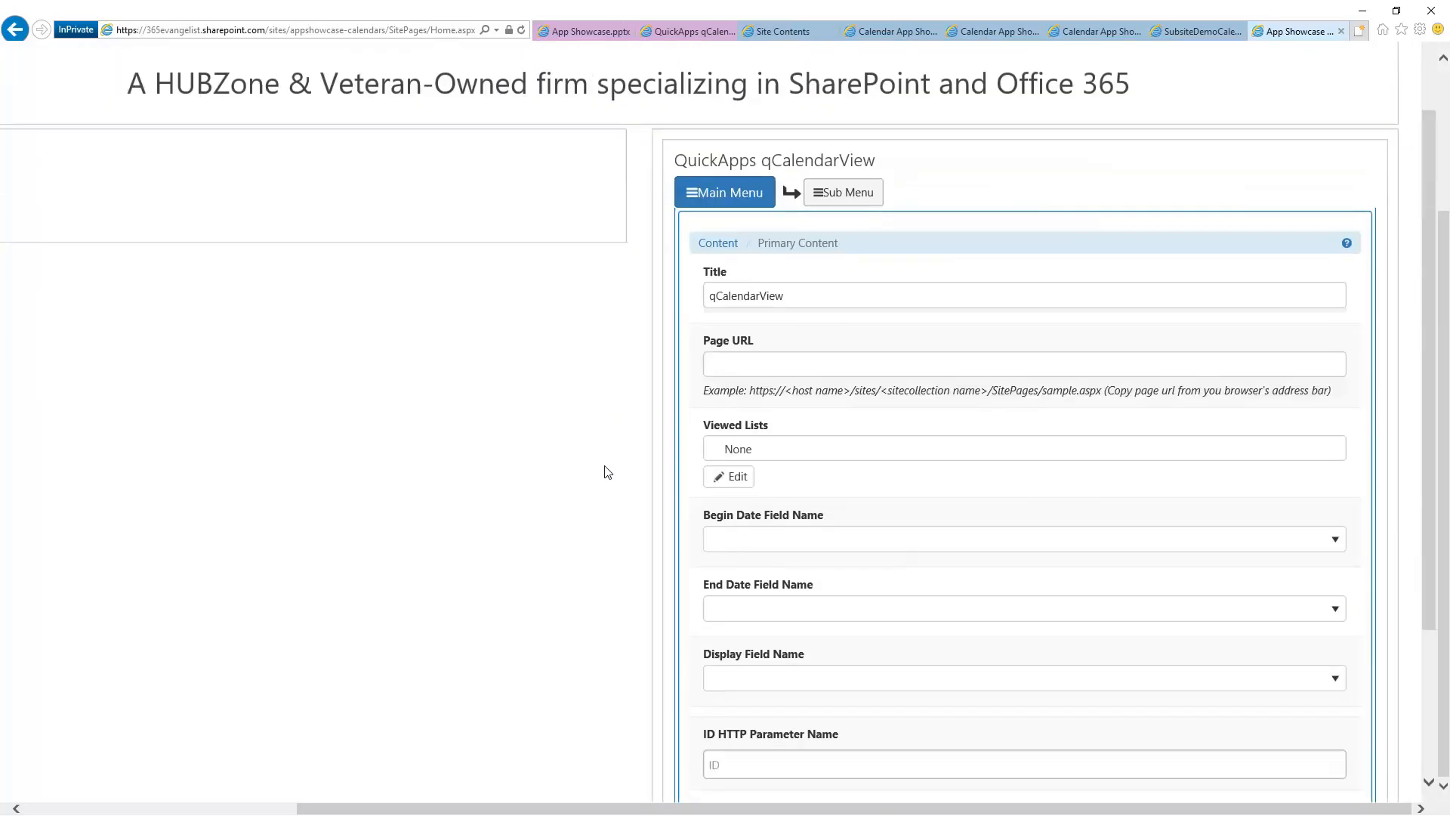
- Set the title of the calendar view's primary content to Demo Calendar
triple_click(789, 278)
type("Demo Calen")
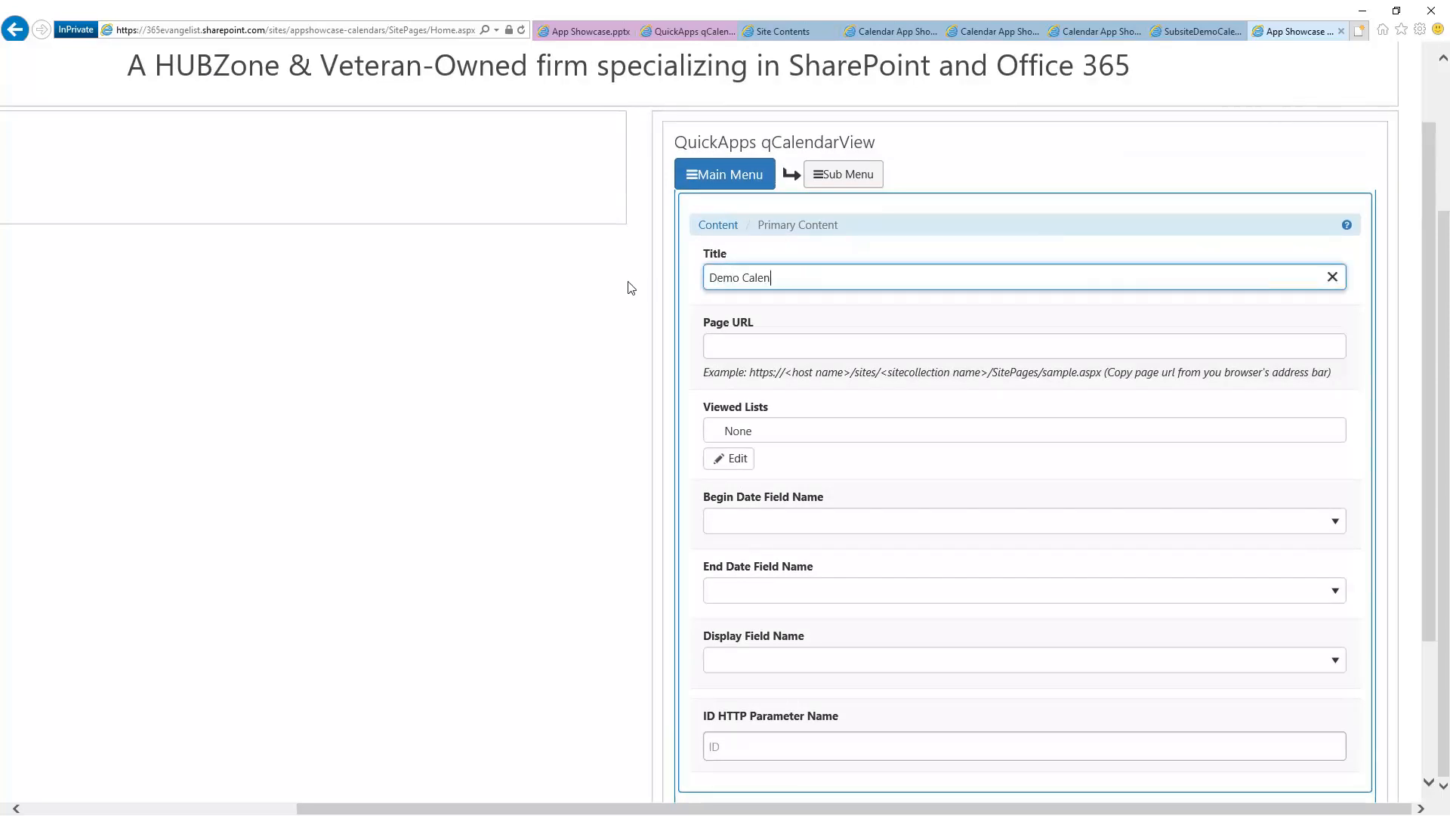
scroll(619, 348, "up", 2)
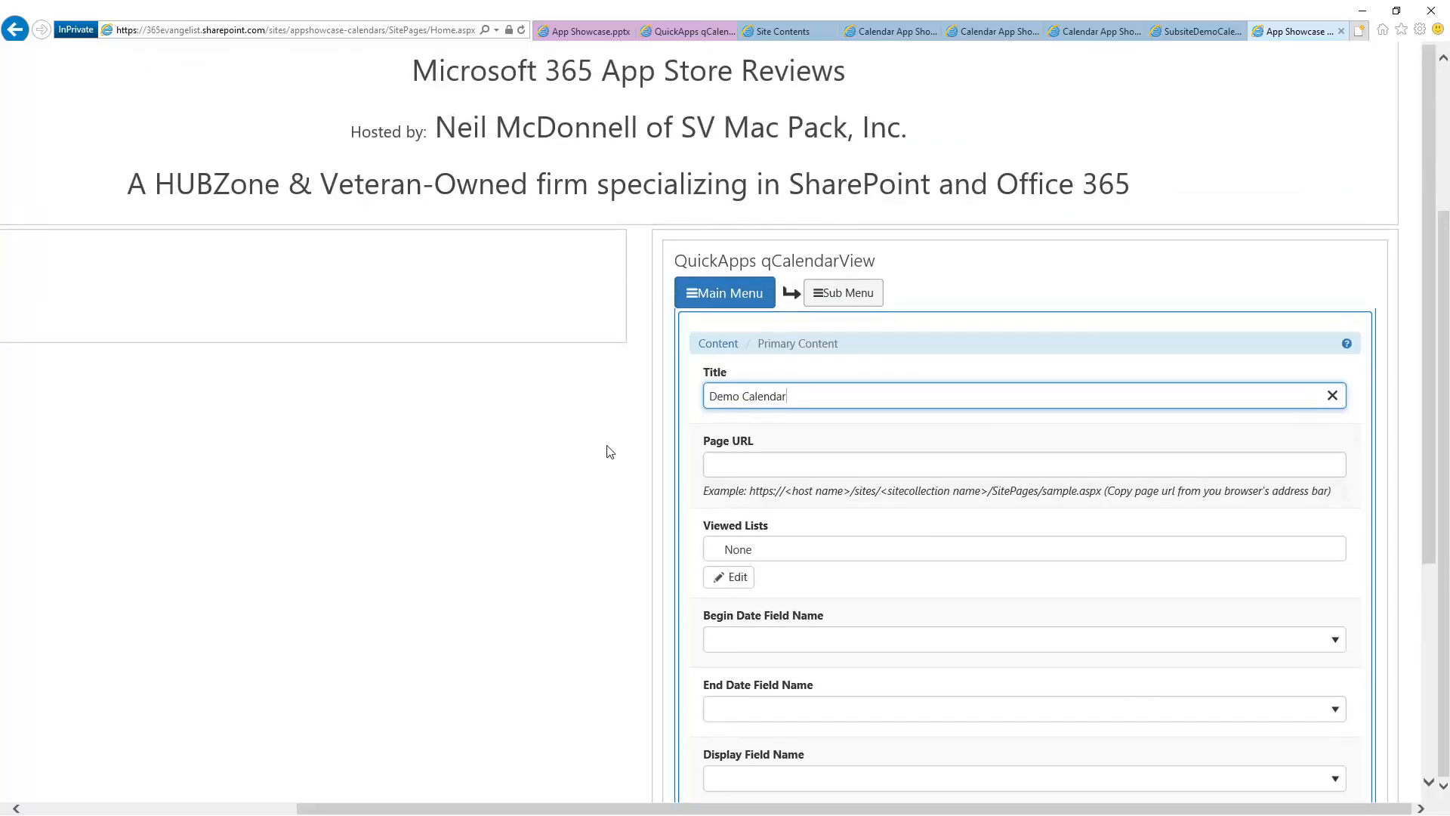
scroll(609, 446, "down", 2)
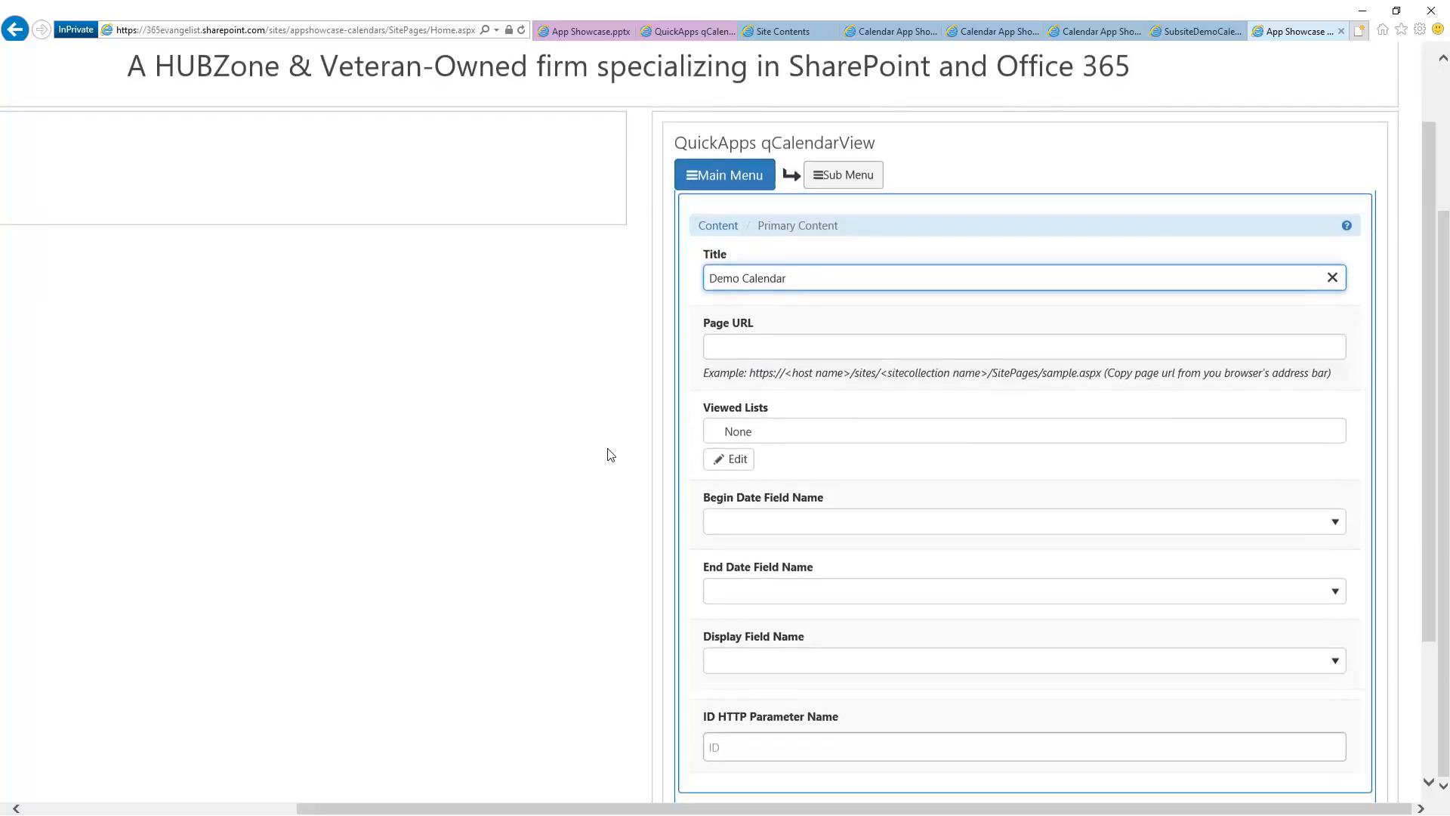
left_click(764, 345)
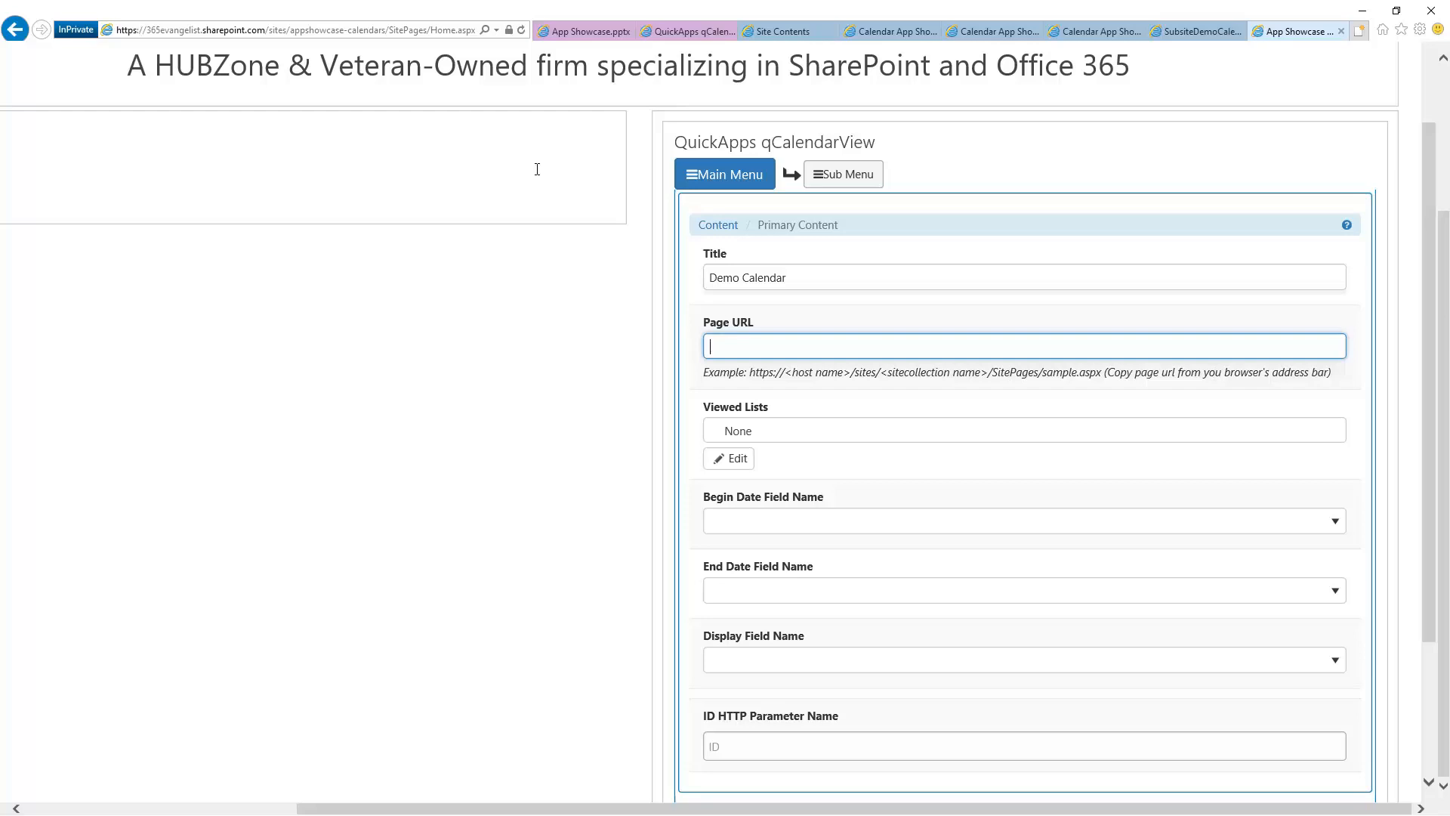
left_click(389, 29)
key("ctrl+c")
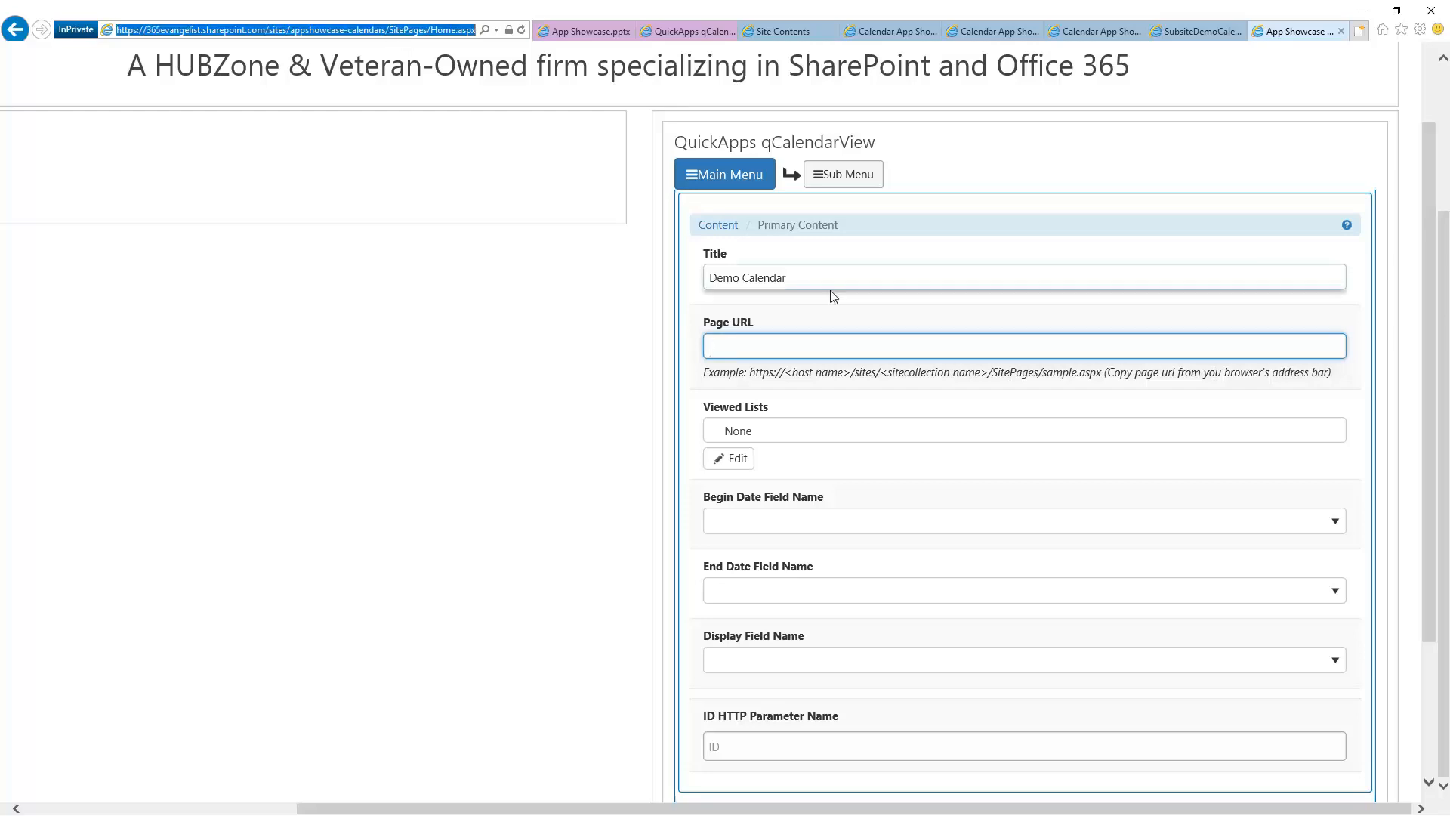
left_click(852, 340)
key("ctrl+v")
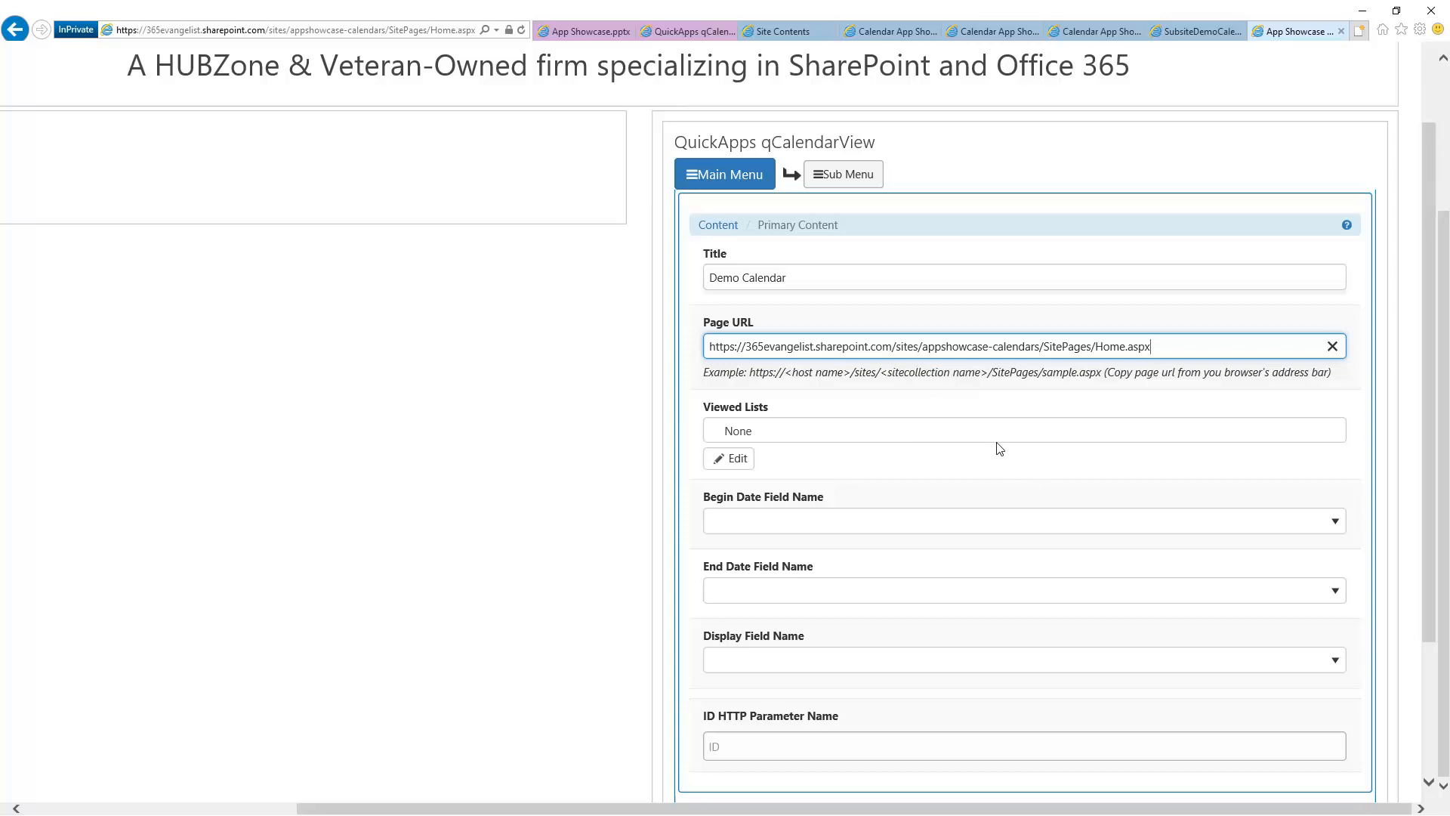
- Set the viewed lists to Calendar App Showcase, Calendar App Showcase 2 and Calendar App Showcase 3, and expand the saved selection
scroll(896, 469, "down", 2)
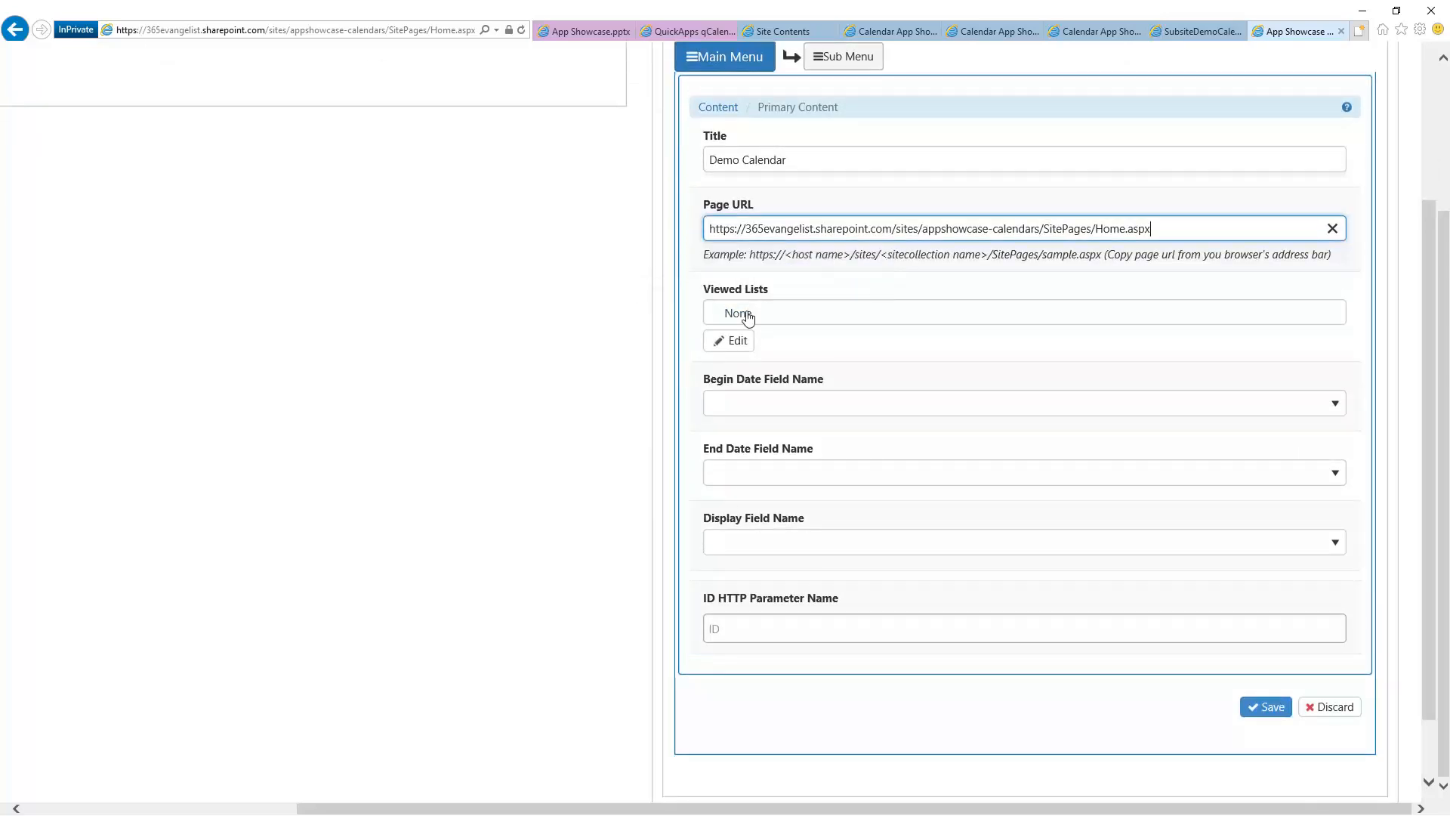
left_click(740, 344)
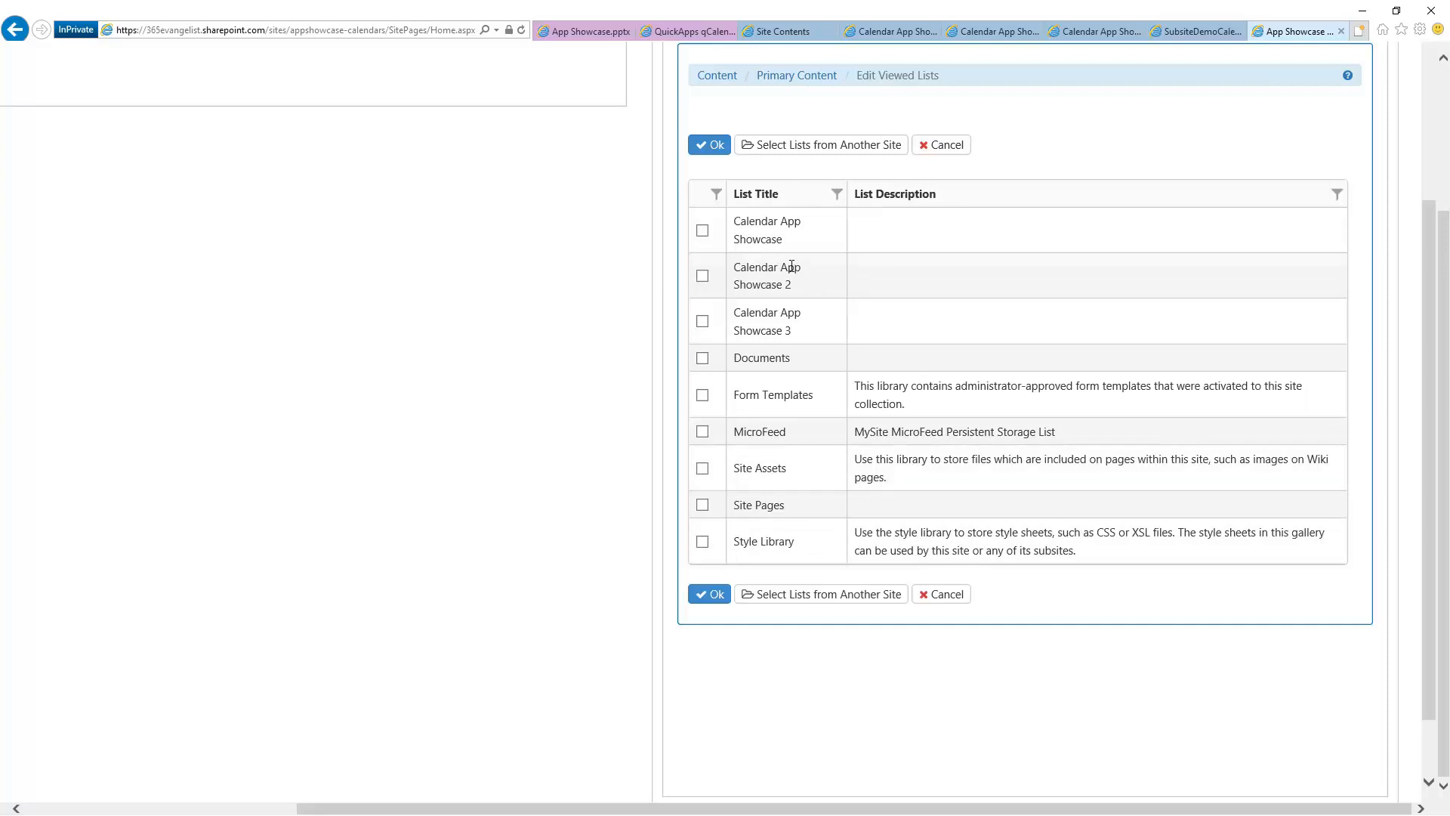
left_click(702, 232)
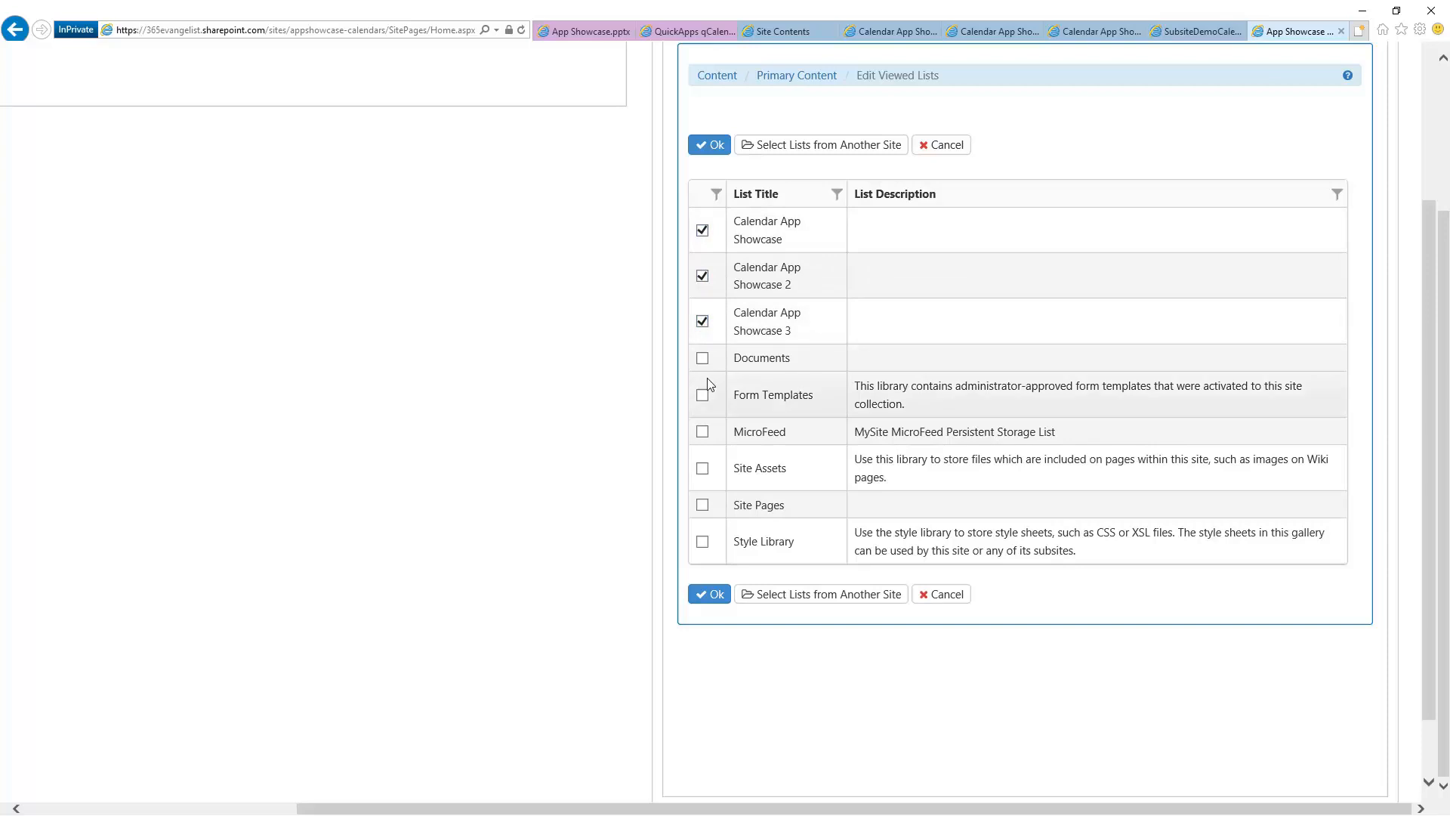
left_click(700, 595)
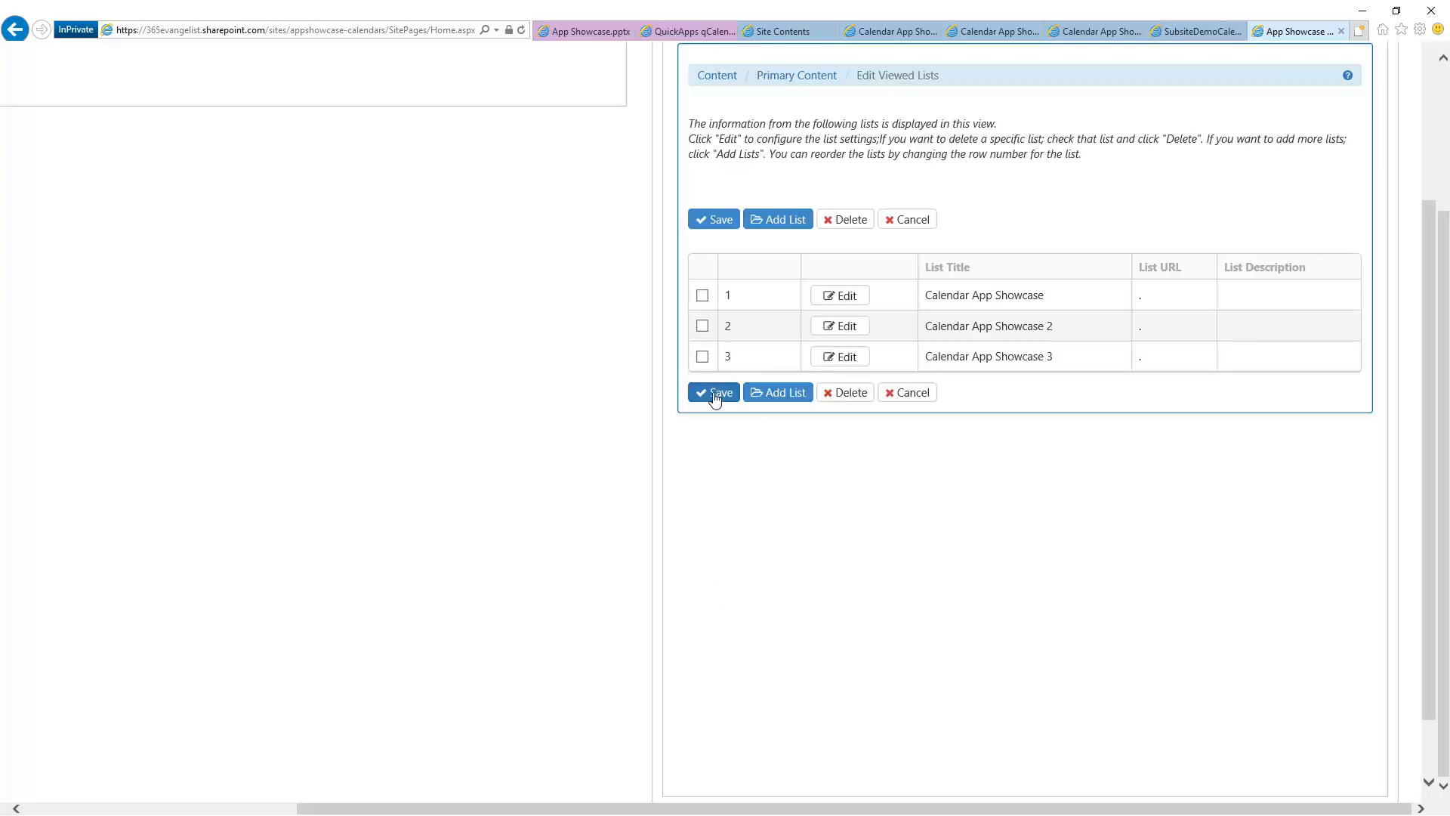
left_click(715, 398)
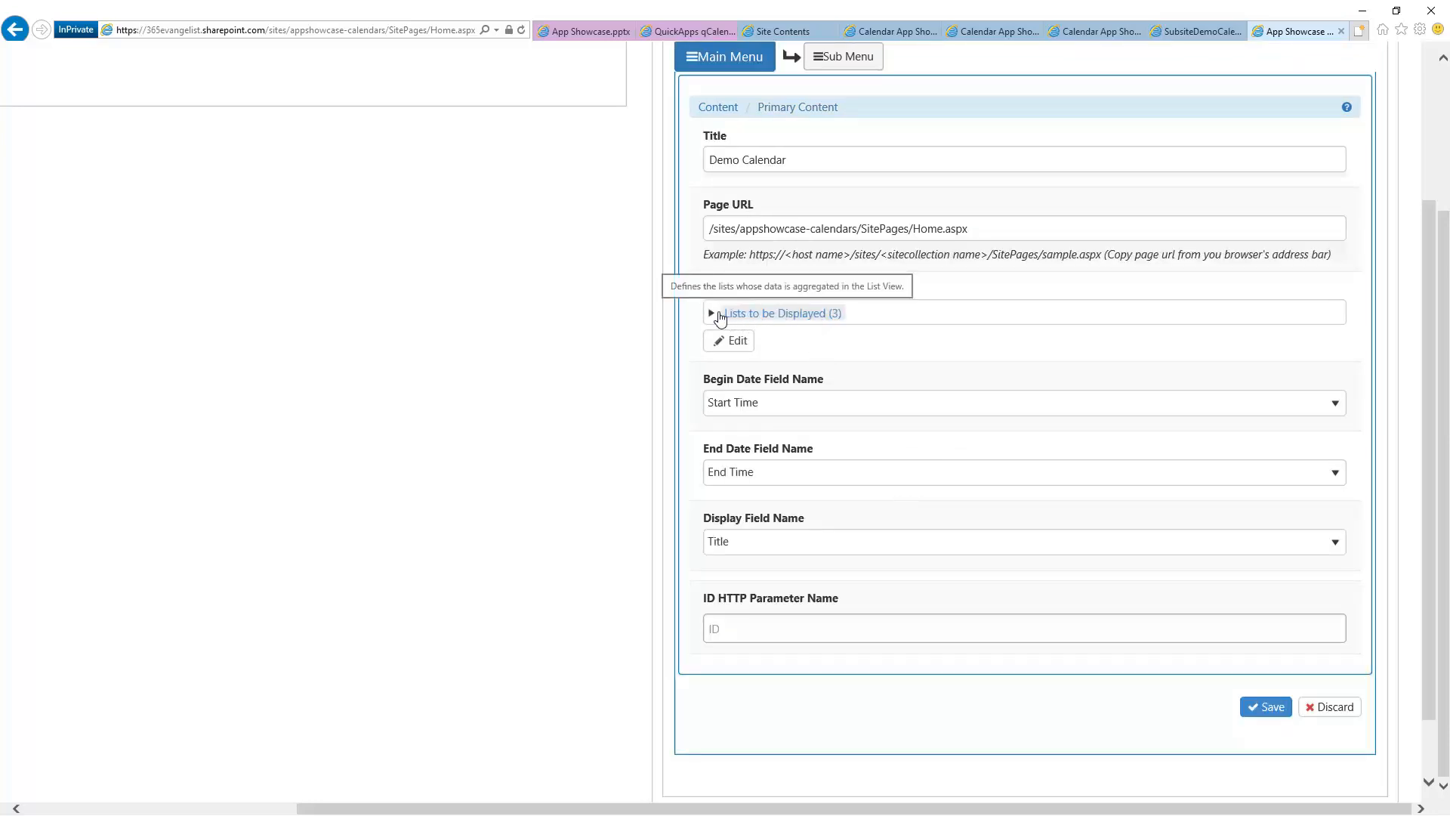
left_click(712, 315)
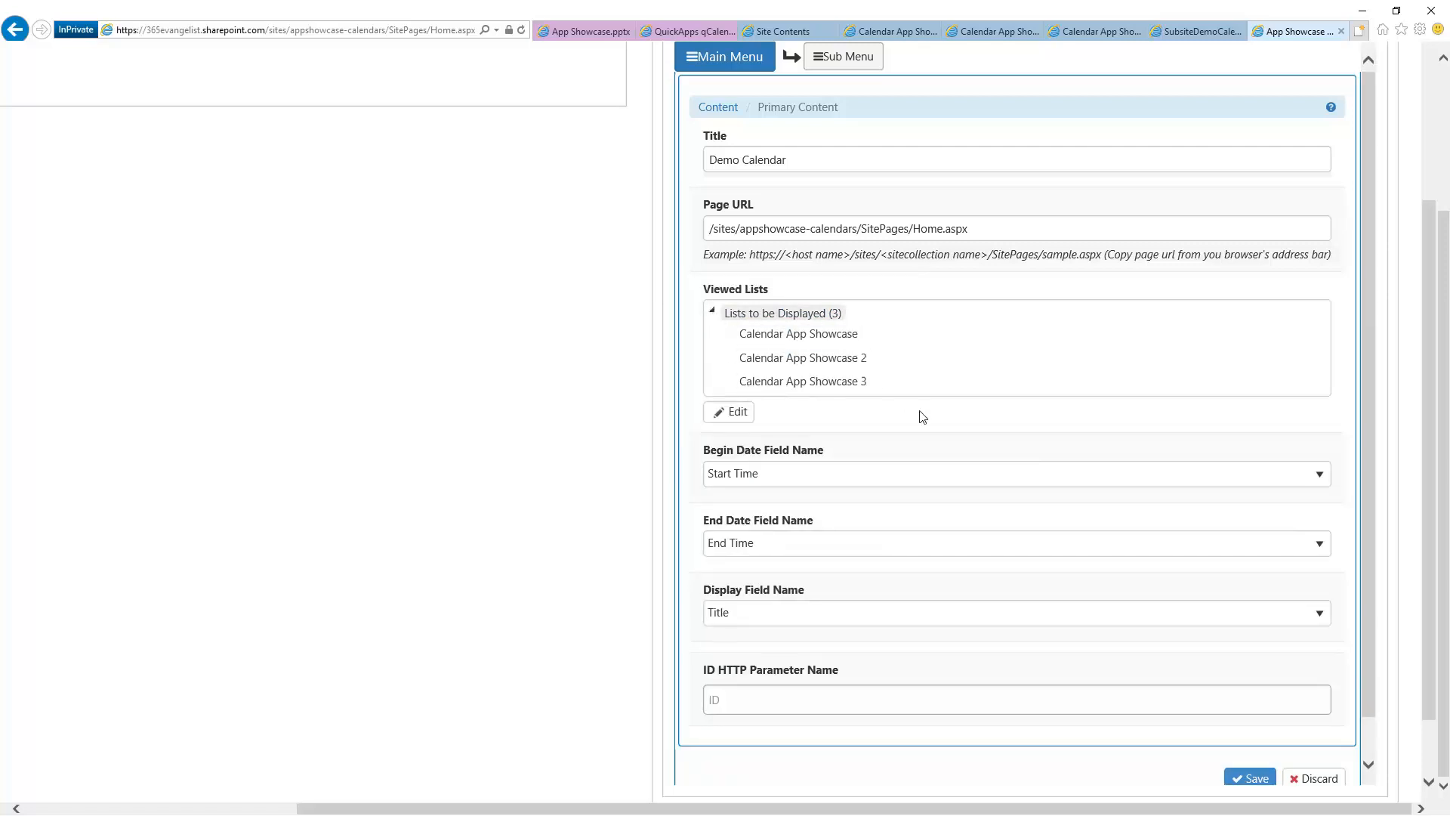
- Choose Start Time as the begin date field
scroll(989, 363, "down", 1)
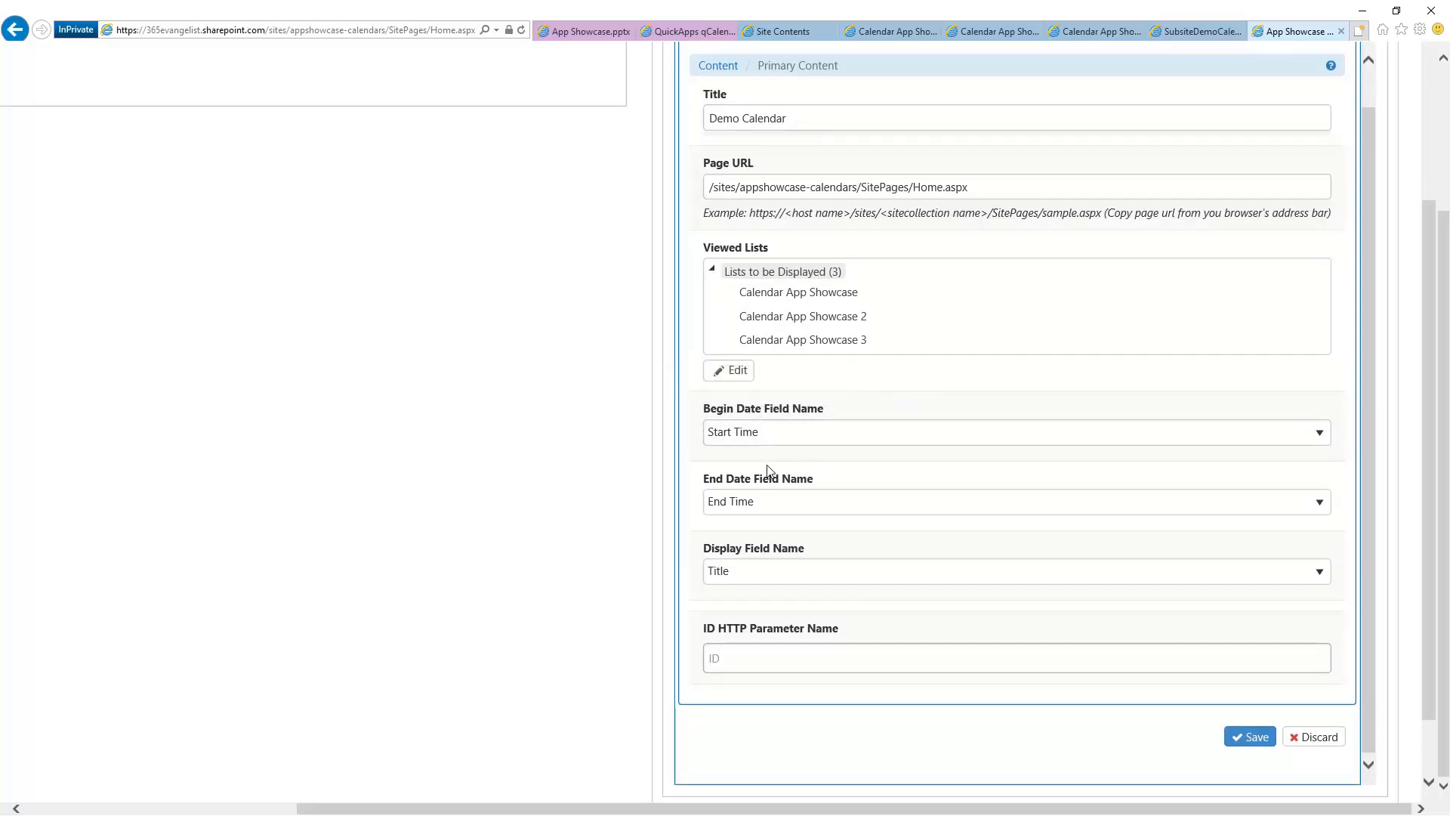
left_click(827, 438)
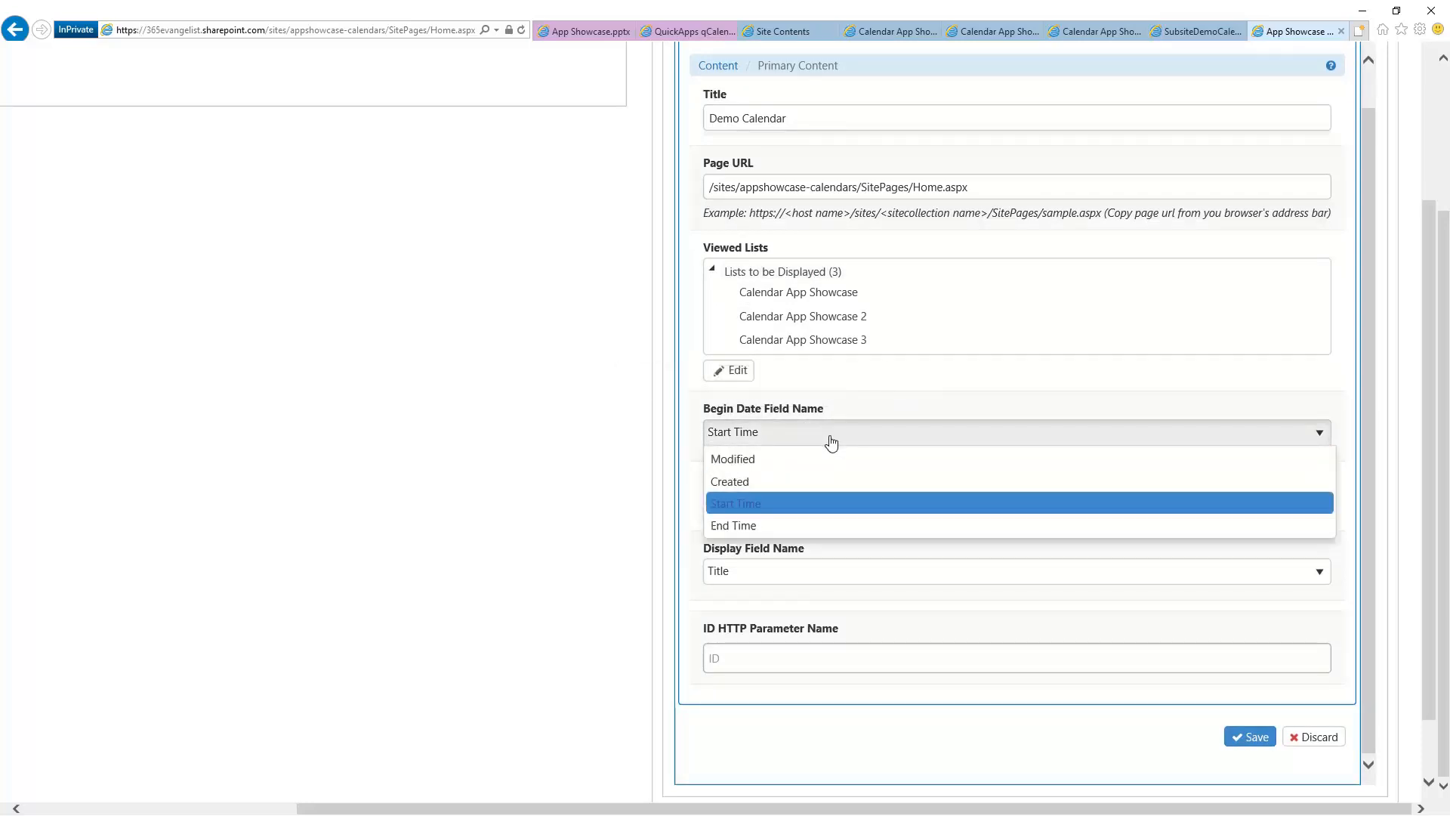
left_click(819, 504)
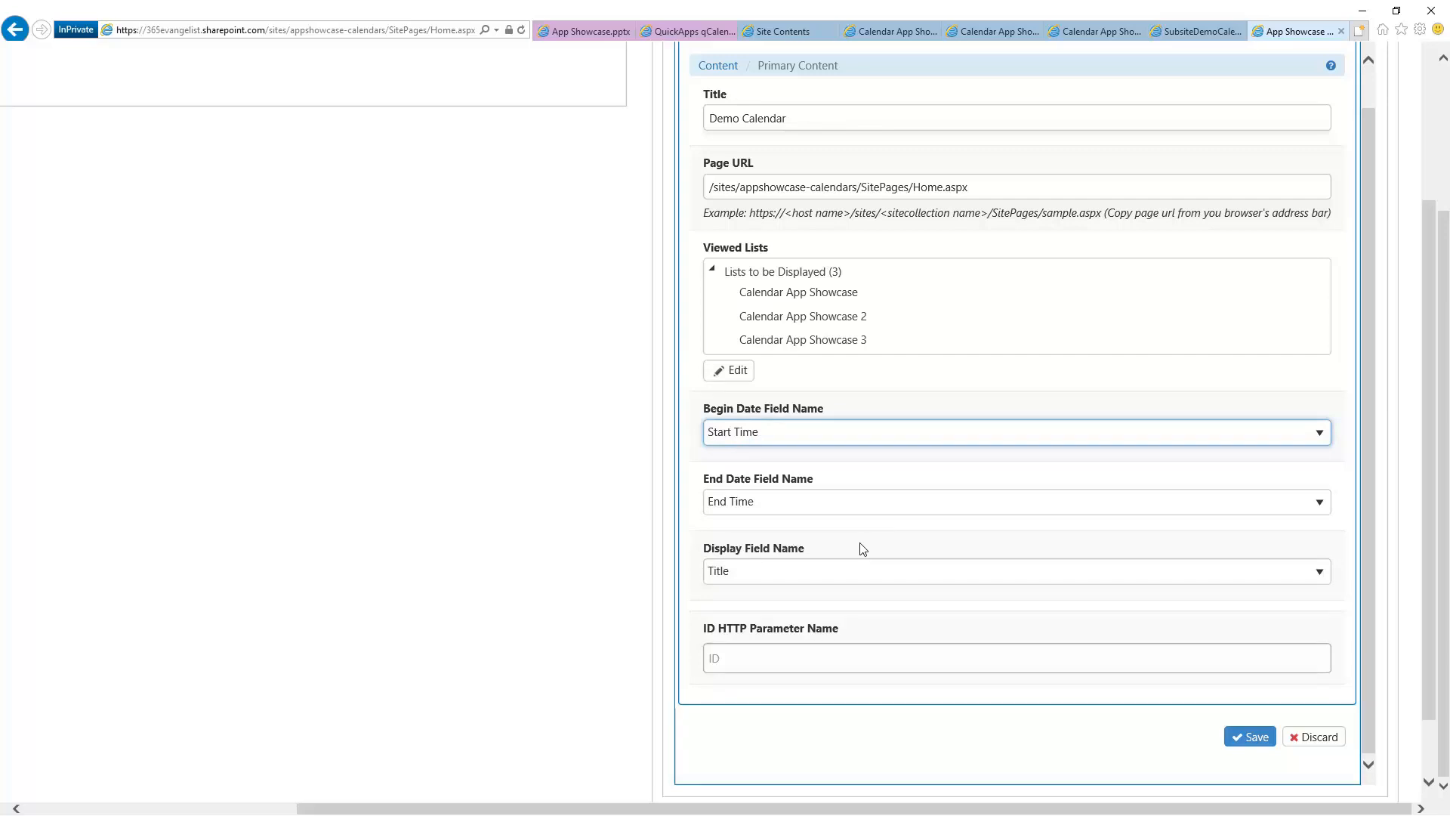
- Save the qCalendarView configuration and the pending changes to the home page
scroll(626, 602, "up", 3)
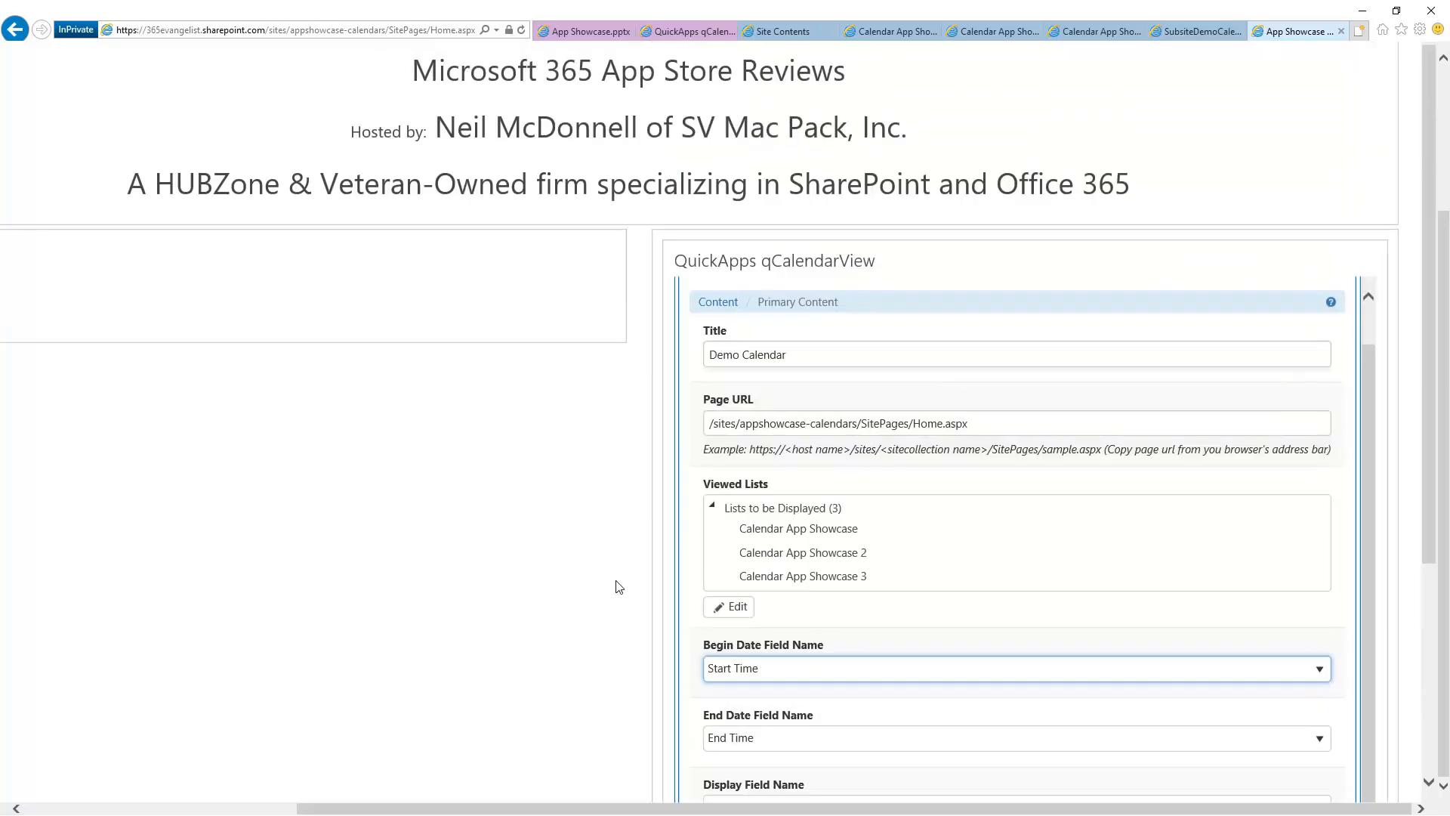
scroll(620, 586, "down", 2)
scroll(723, 475, "up", 1)
scroll(1384, 151, "up", 4)
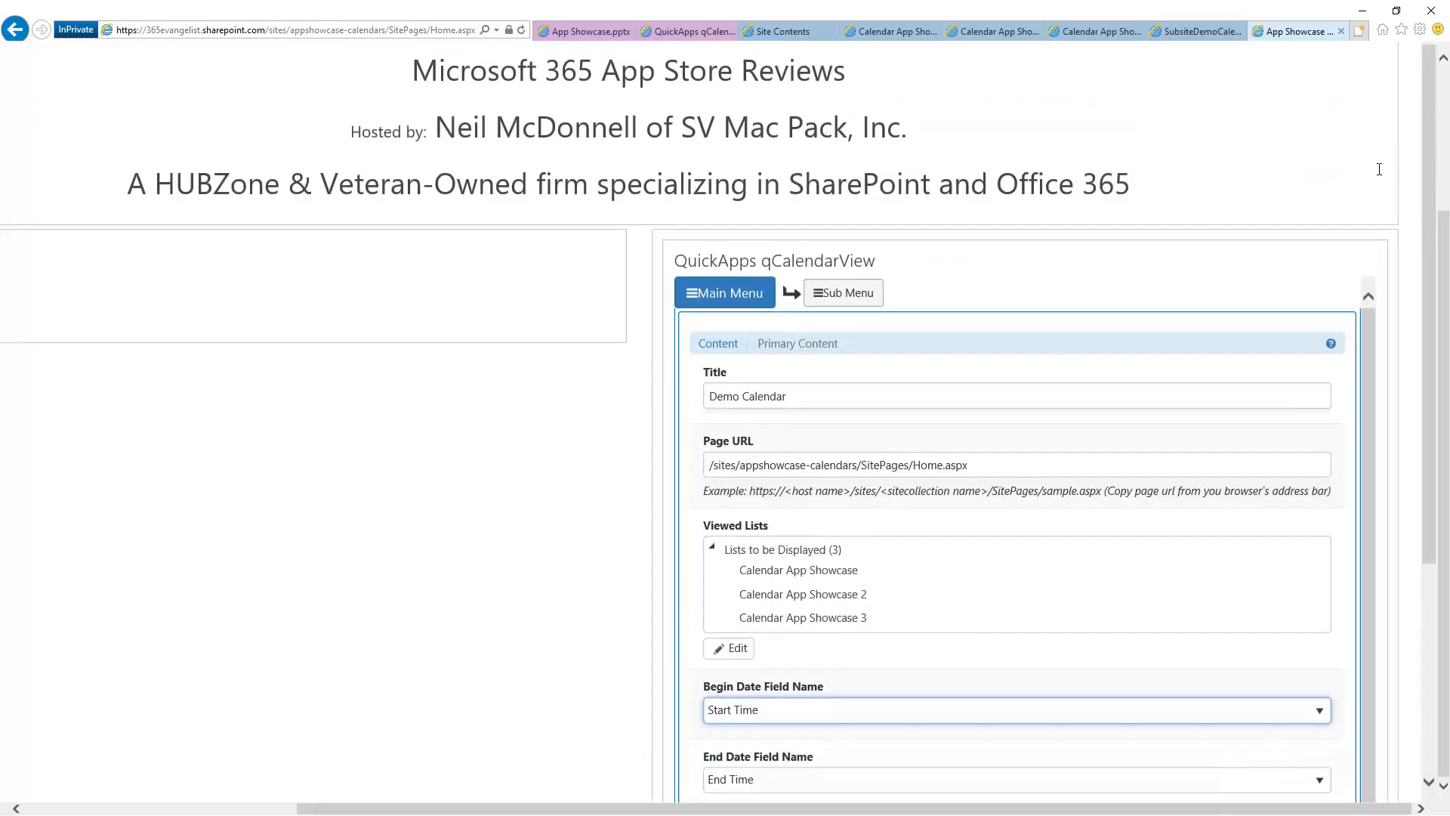
left_click(1367, 299)
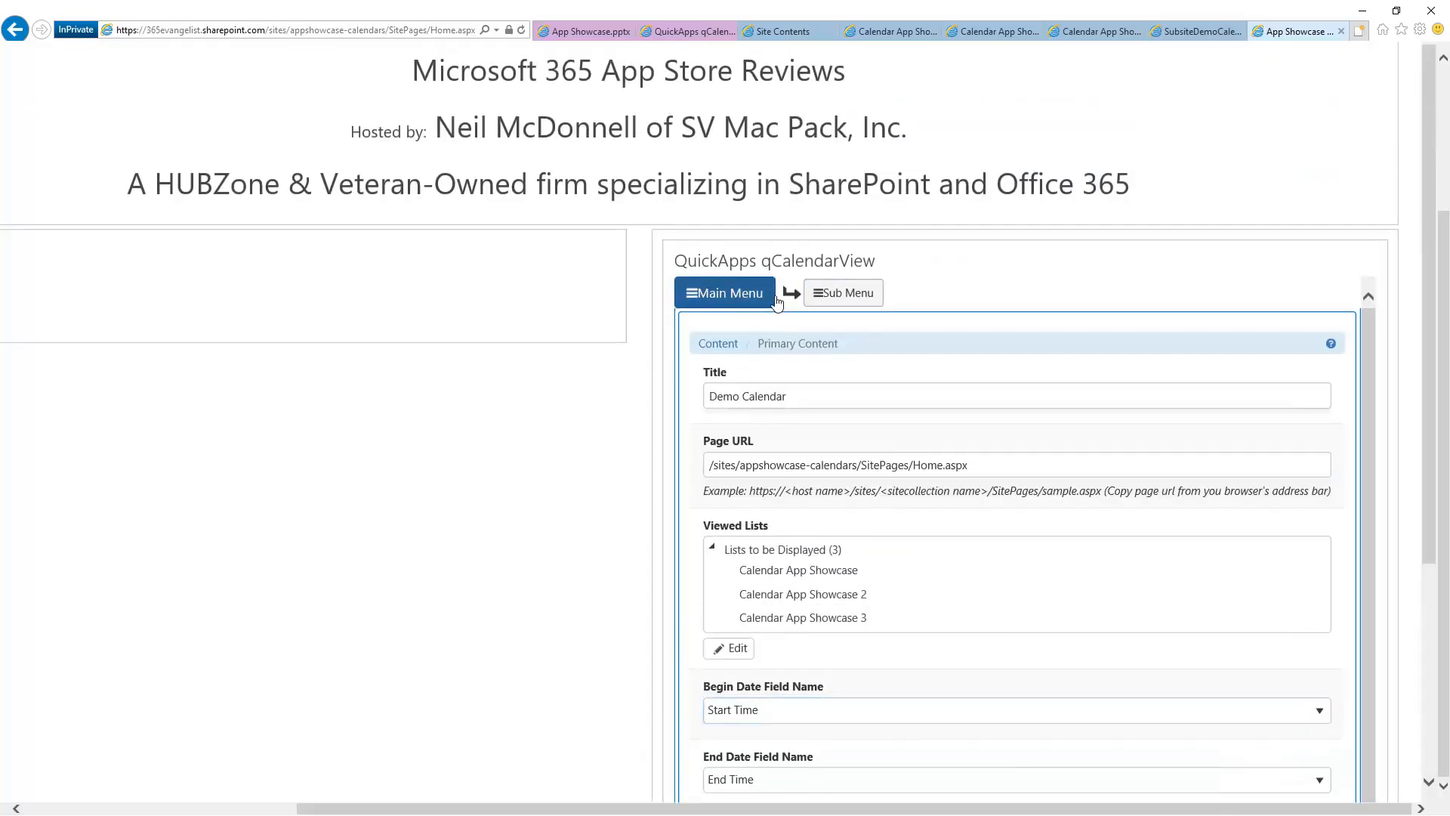
scroll(1401, 596, "down", 4)
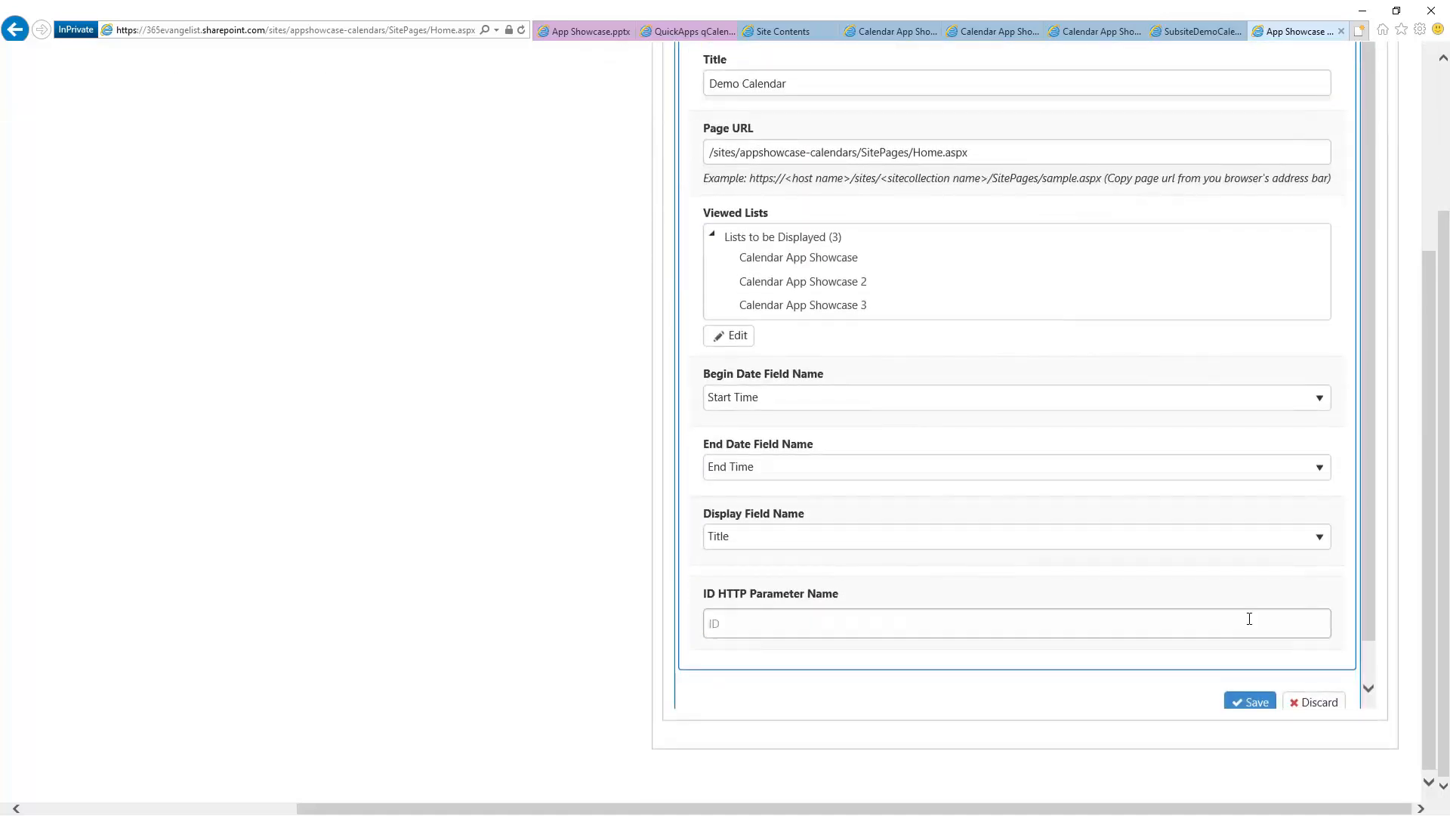
left_click(1252, 702)
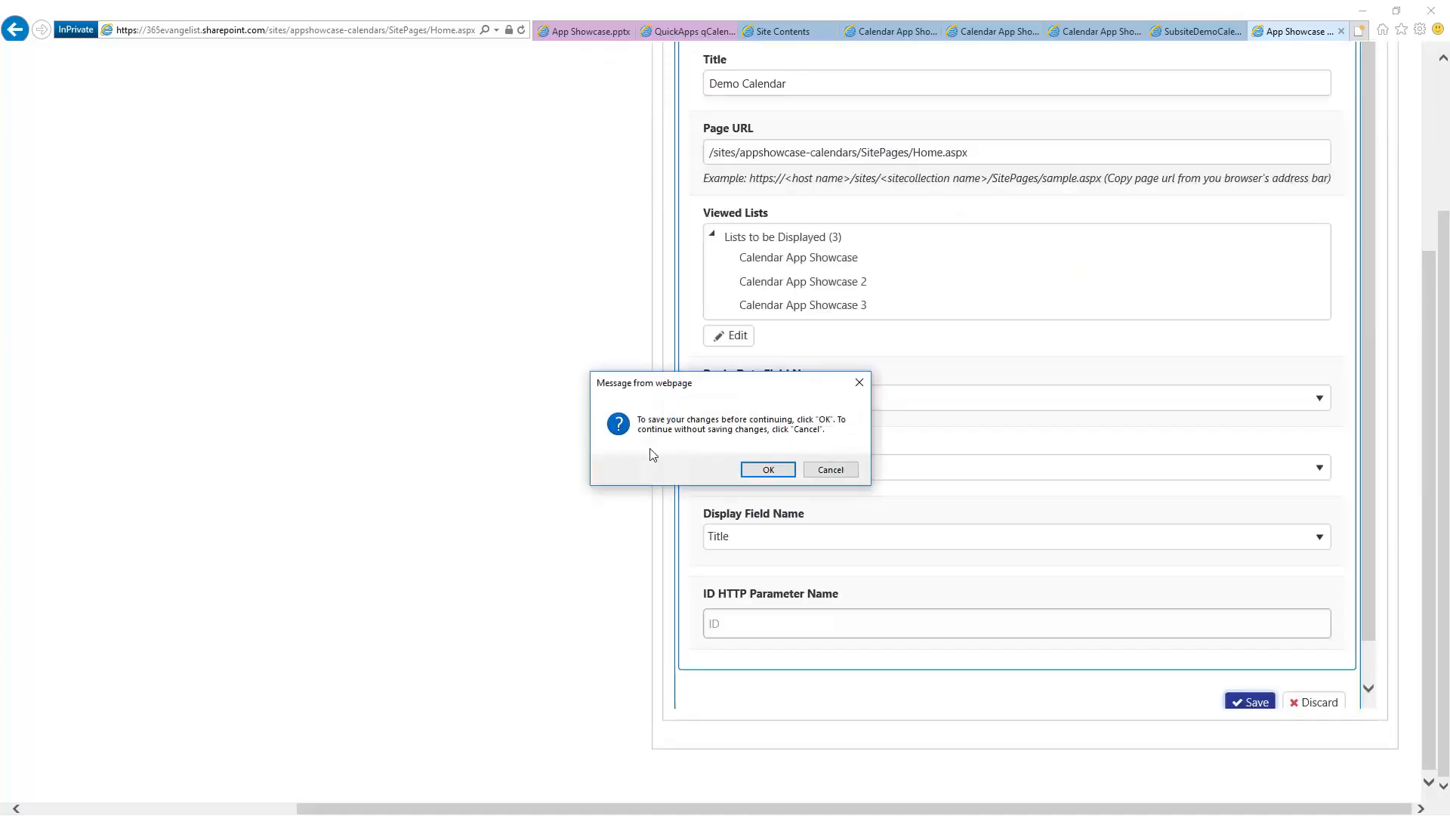
left_click(768, 470)
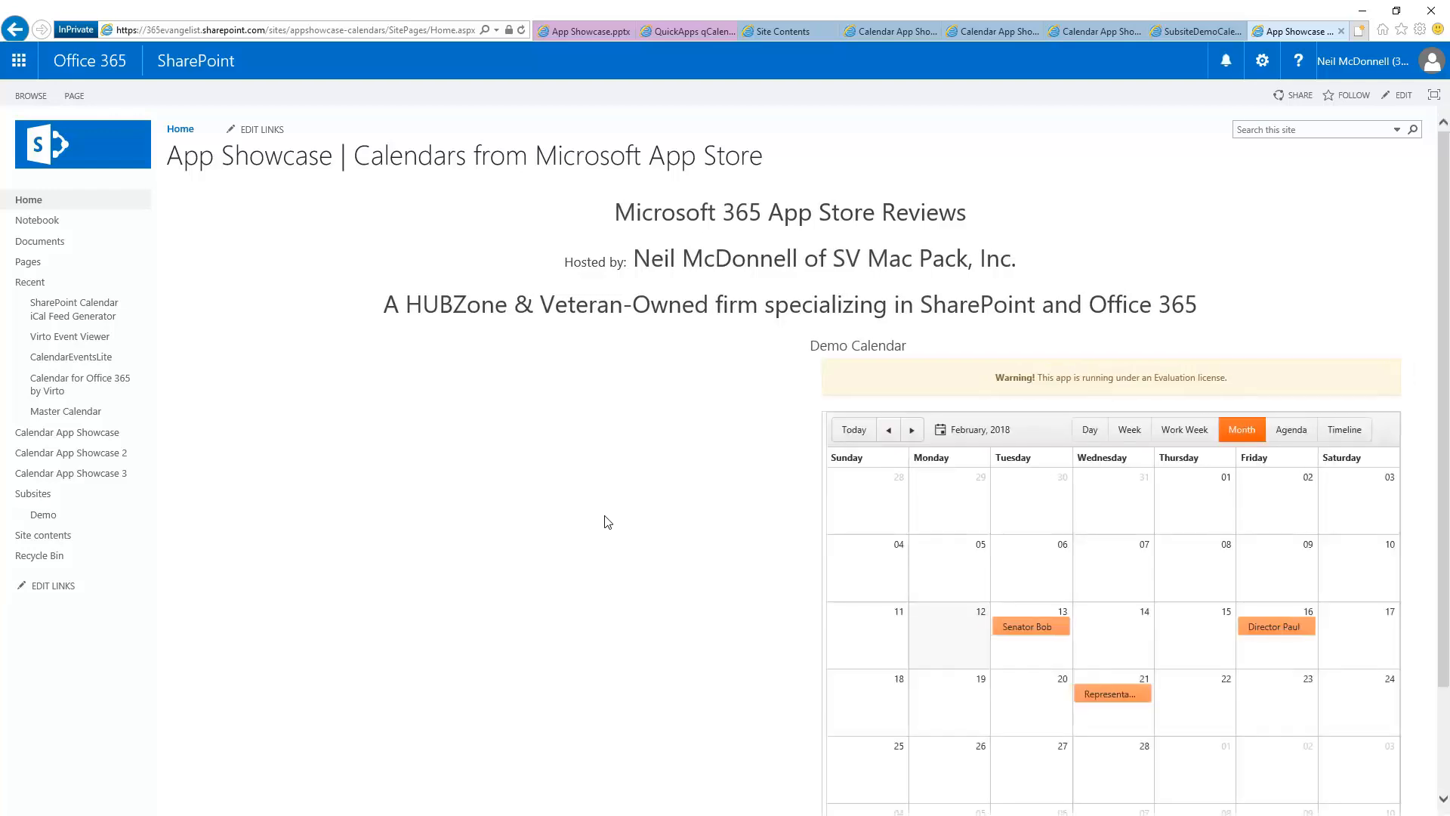
- Review the combined Demo Calendar on the home page and show the details of the February 13 event
scroll(606, 521, "down", 2)
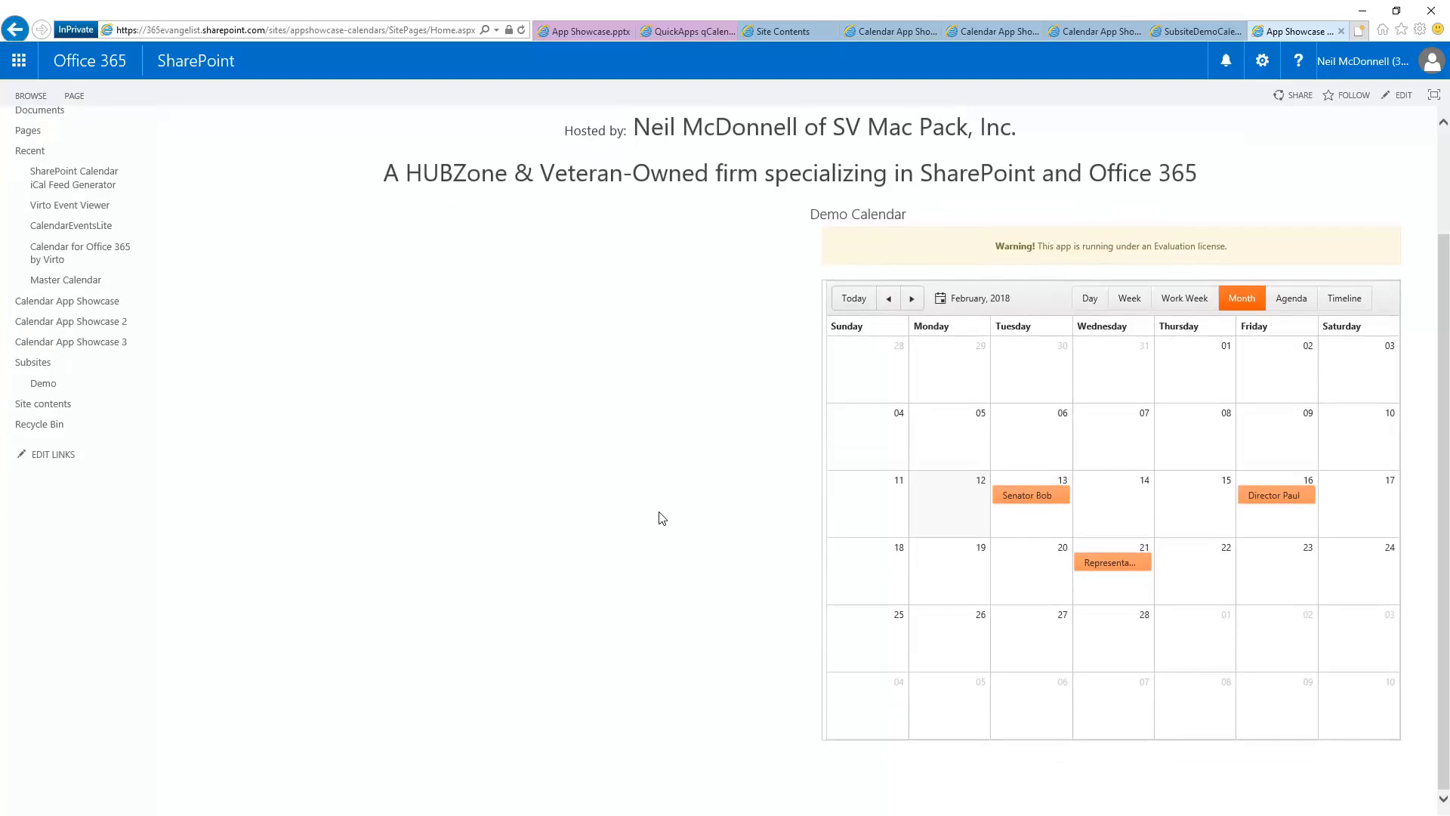
scroll(662, 519, "up", 3)
scroll(662, 519, "right", 3)
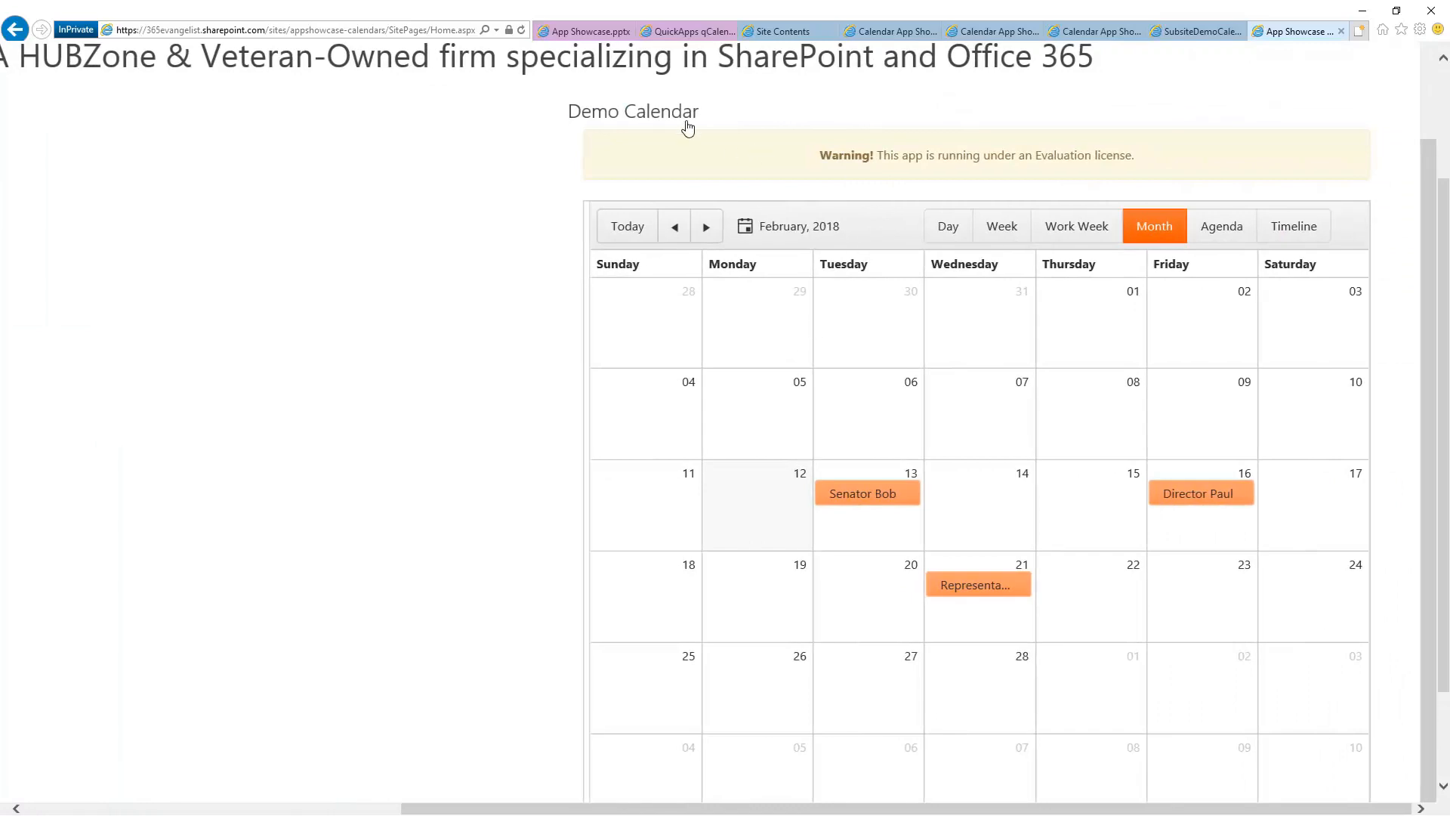
left_click_drag(703, 113, 759, 119)
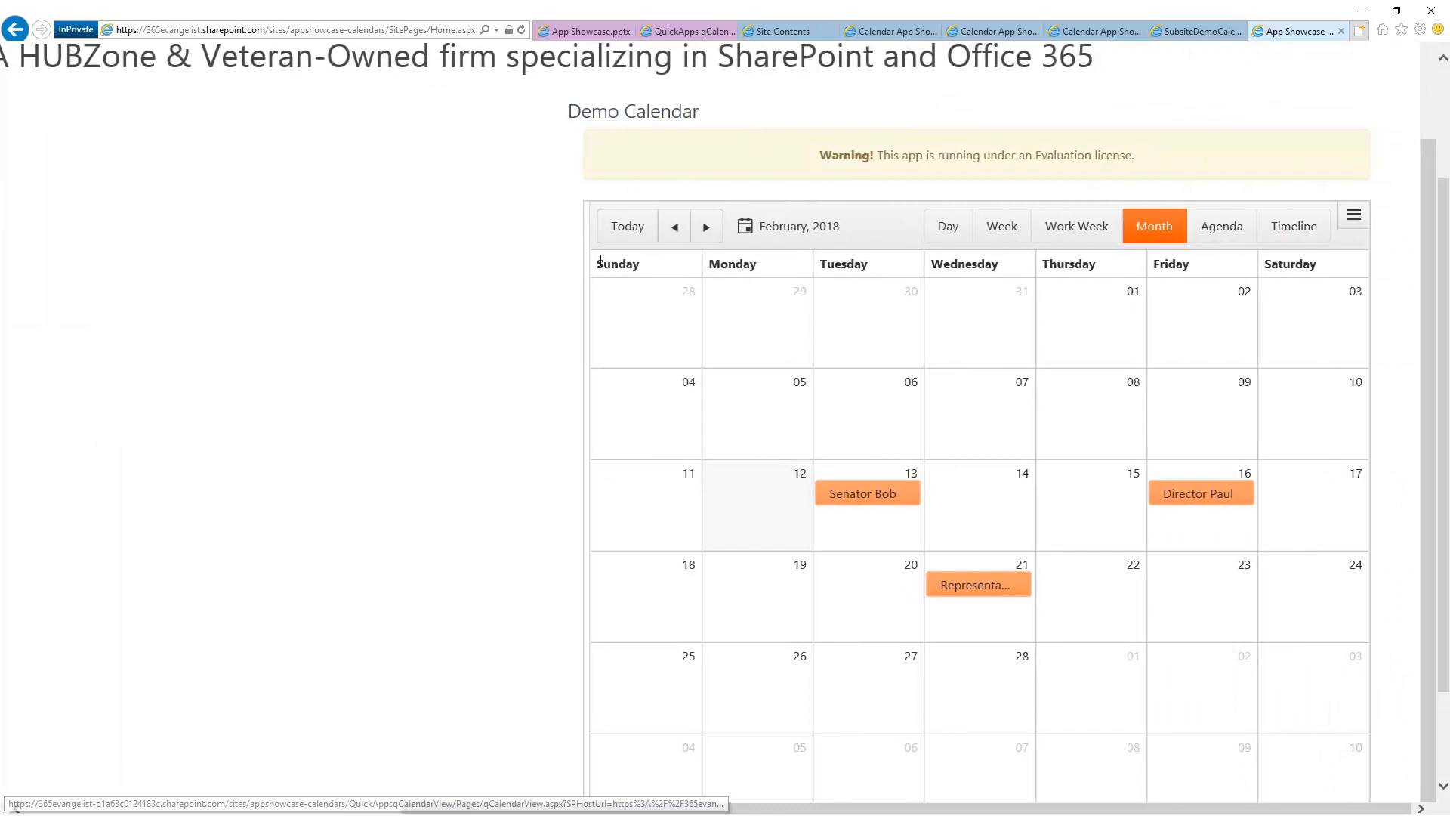
left_click(906, 493)
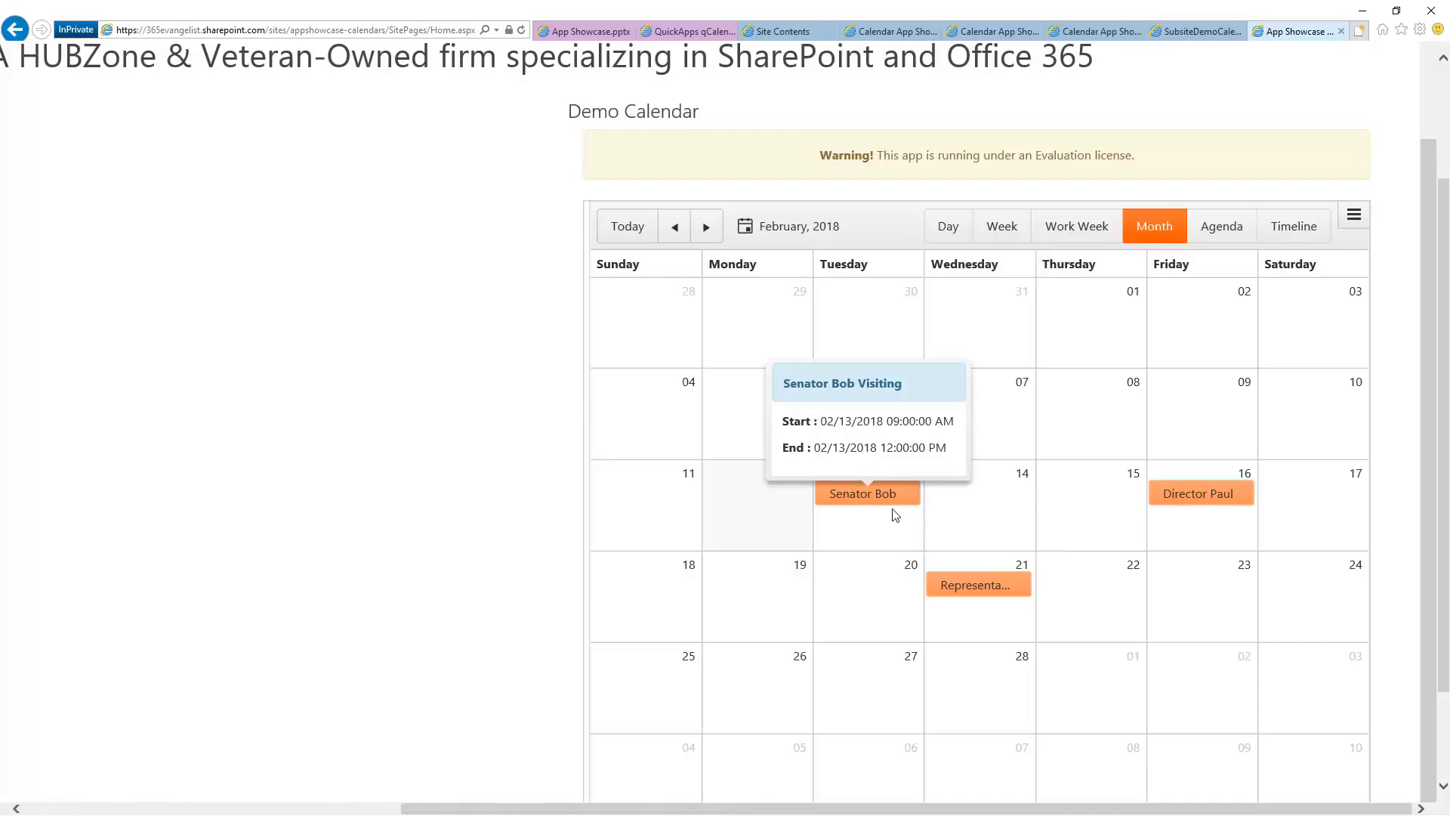
- Compare the events in the three source calendars, Calendar App Showcase, 2 and 3, with the combined view, and return to the home page
left_click(880, 33)
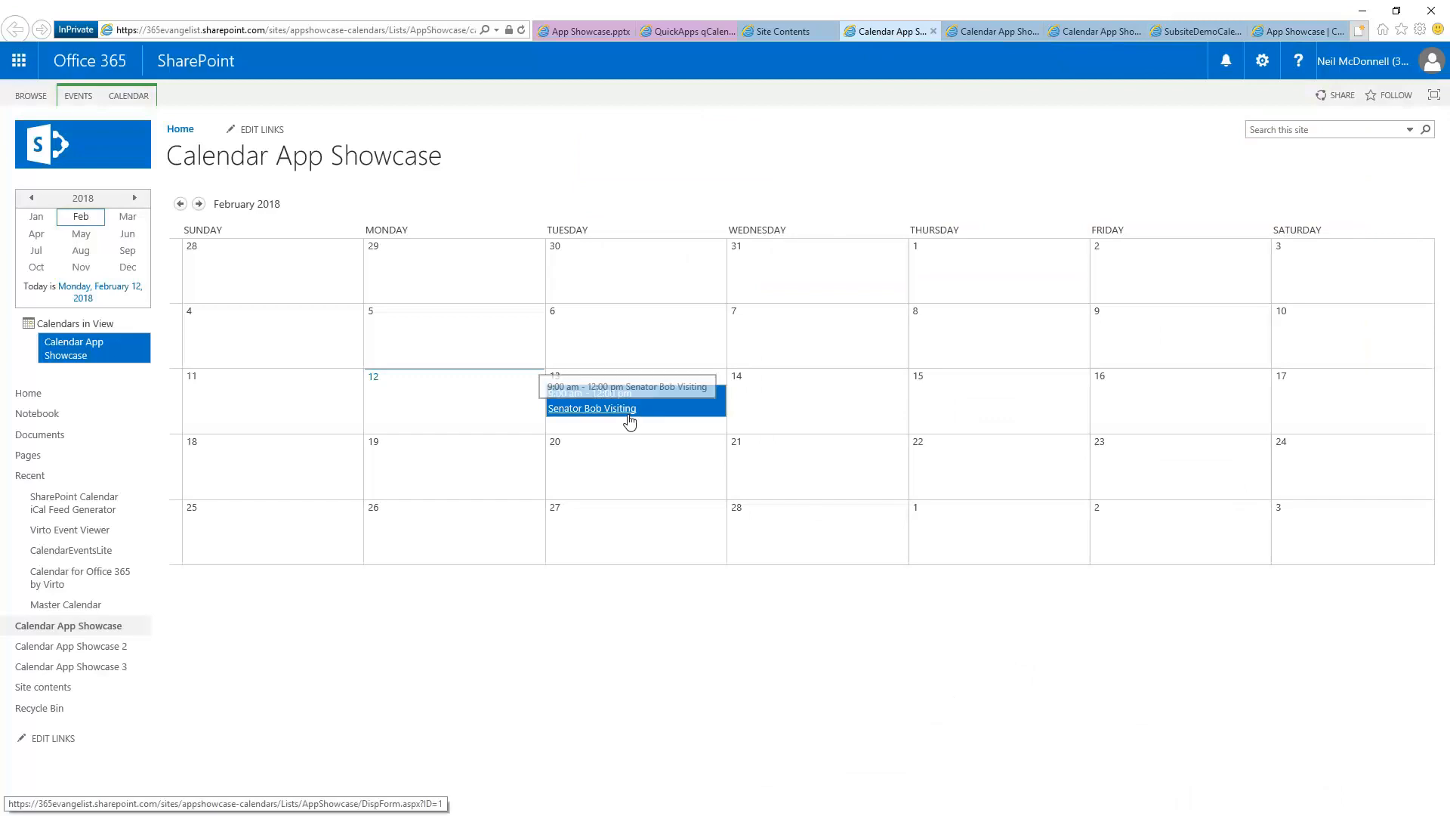
left_click(976, 33)
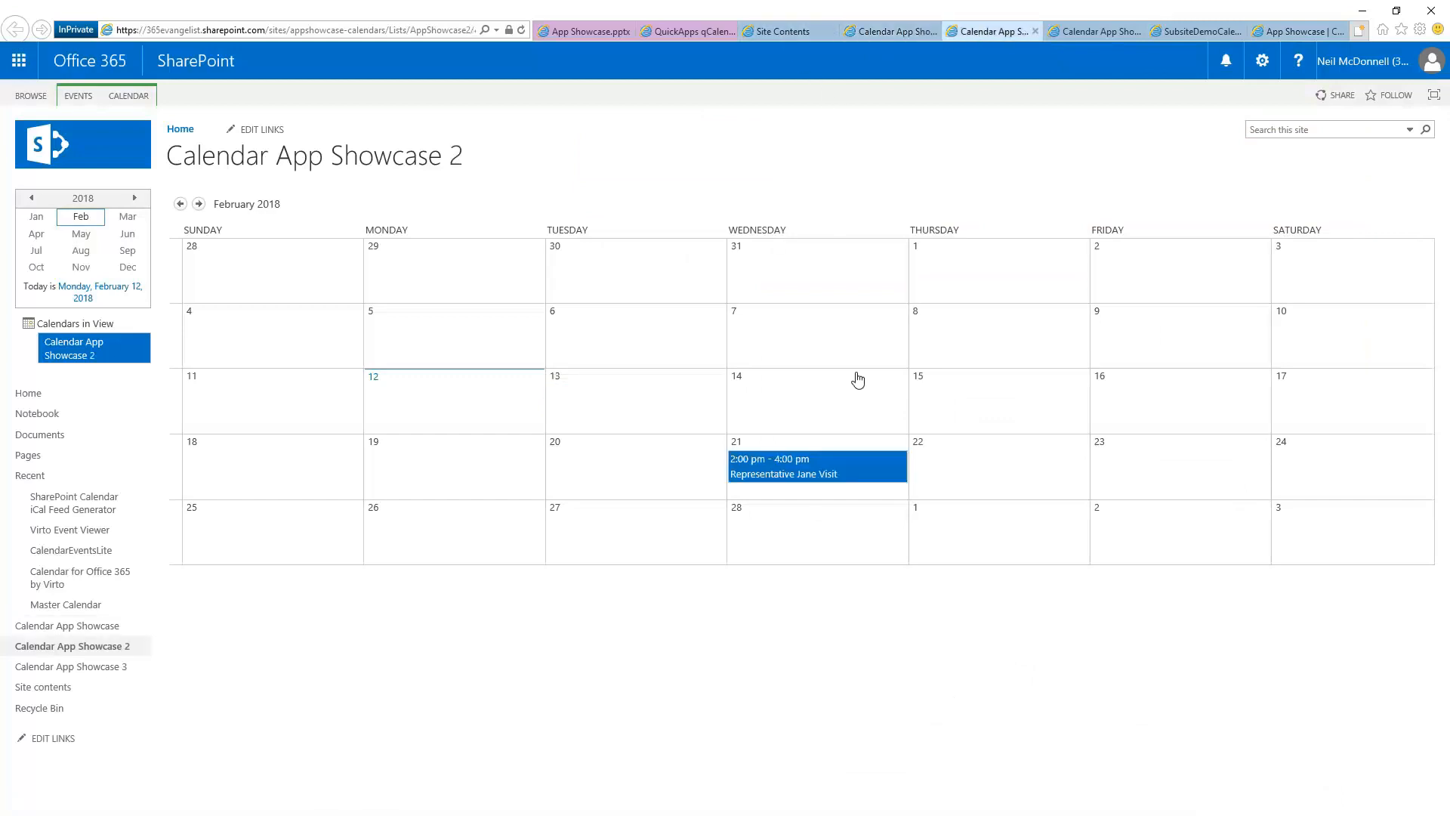
left_click(1084, 33)
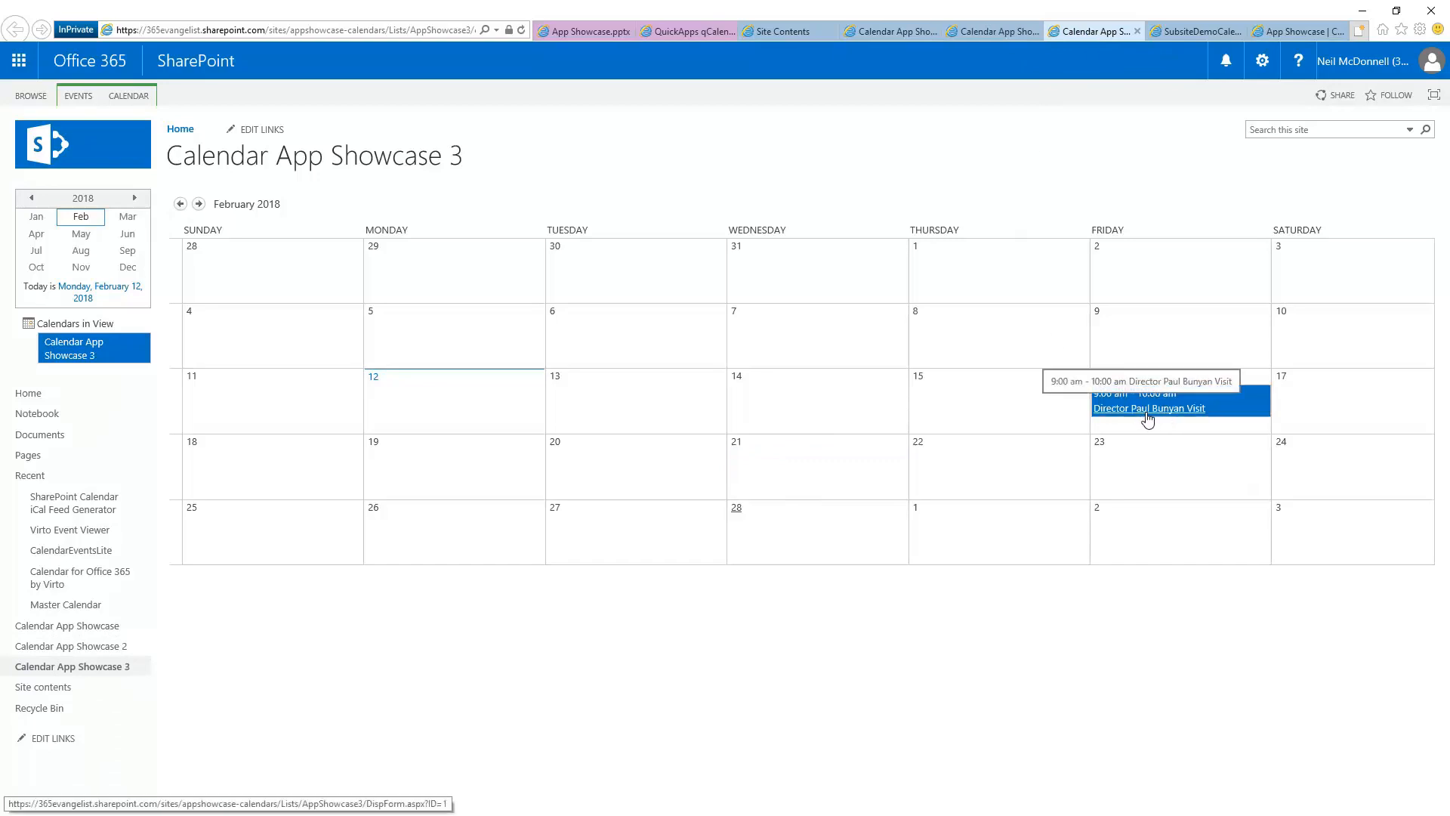
left_click(885, 34)
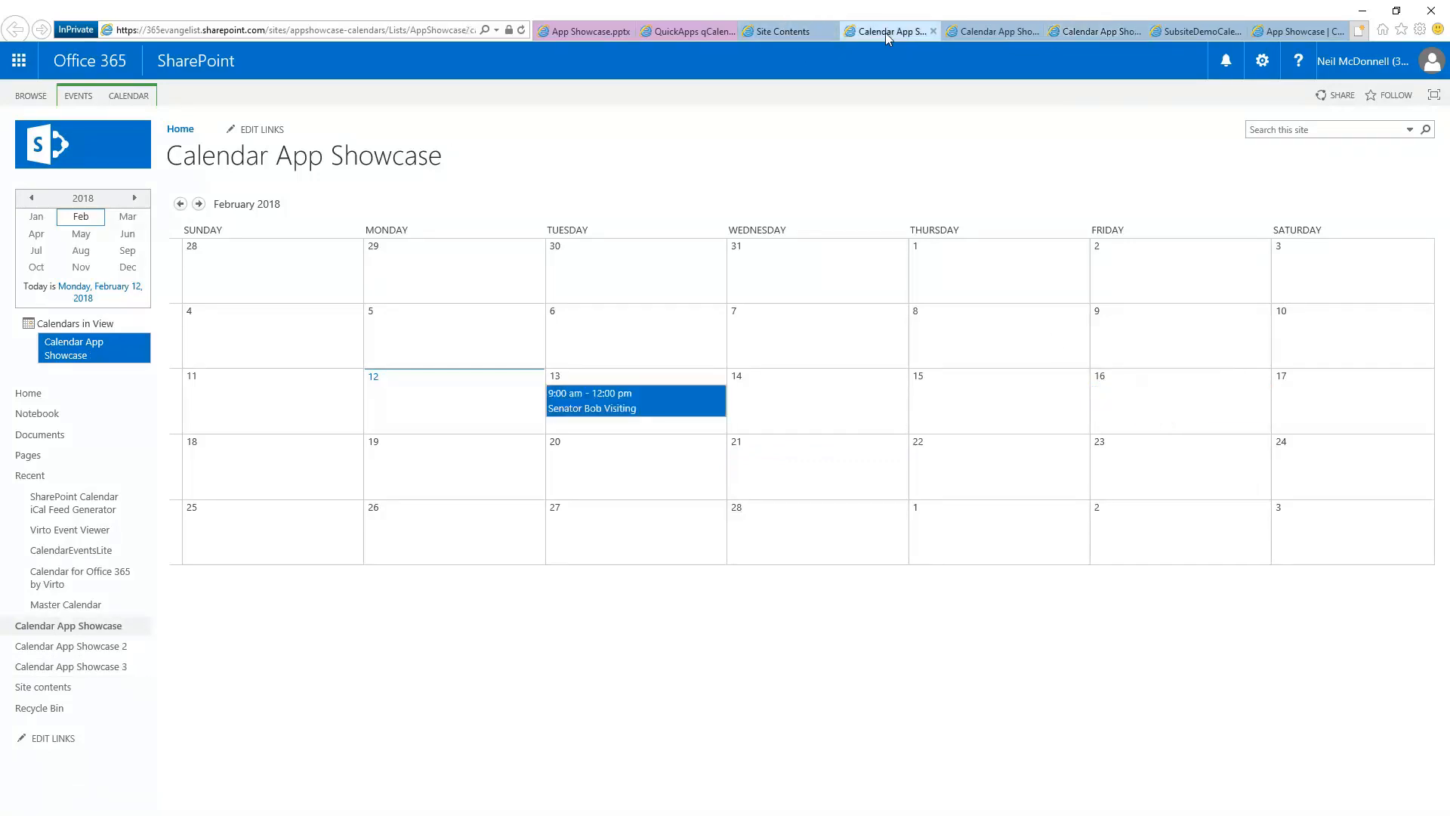
left_click(1298, 36)
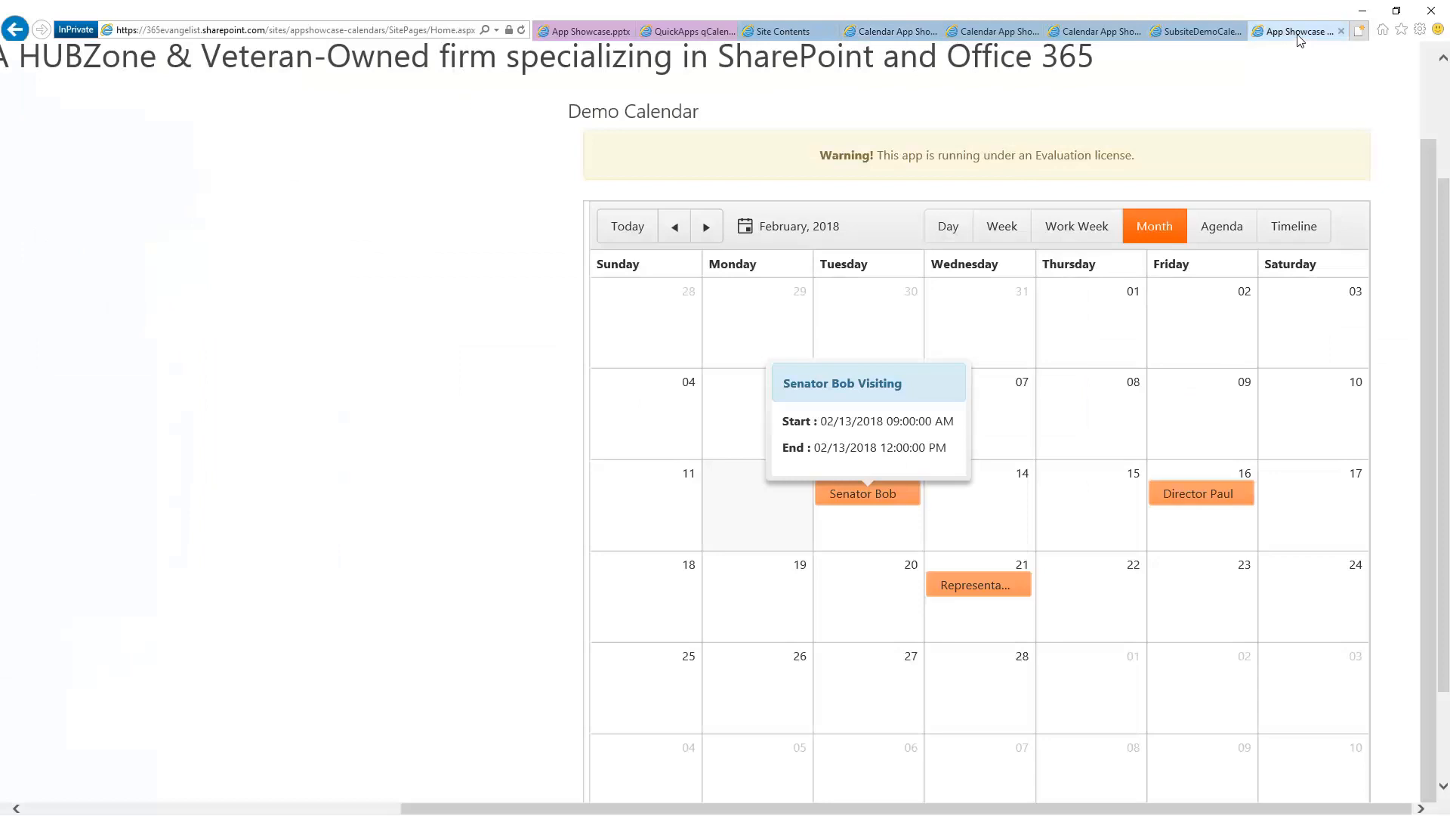
- Move the home page's browser tab ahead of the calendar tabs and check the February 21 and 16 events in the combined calendar
left_click_drag(1300, 36, 900, 38)
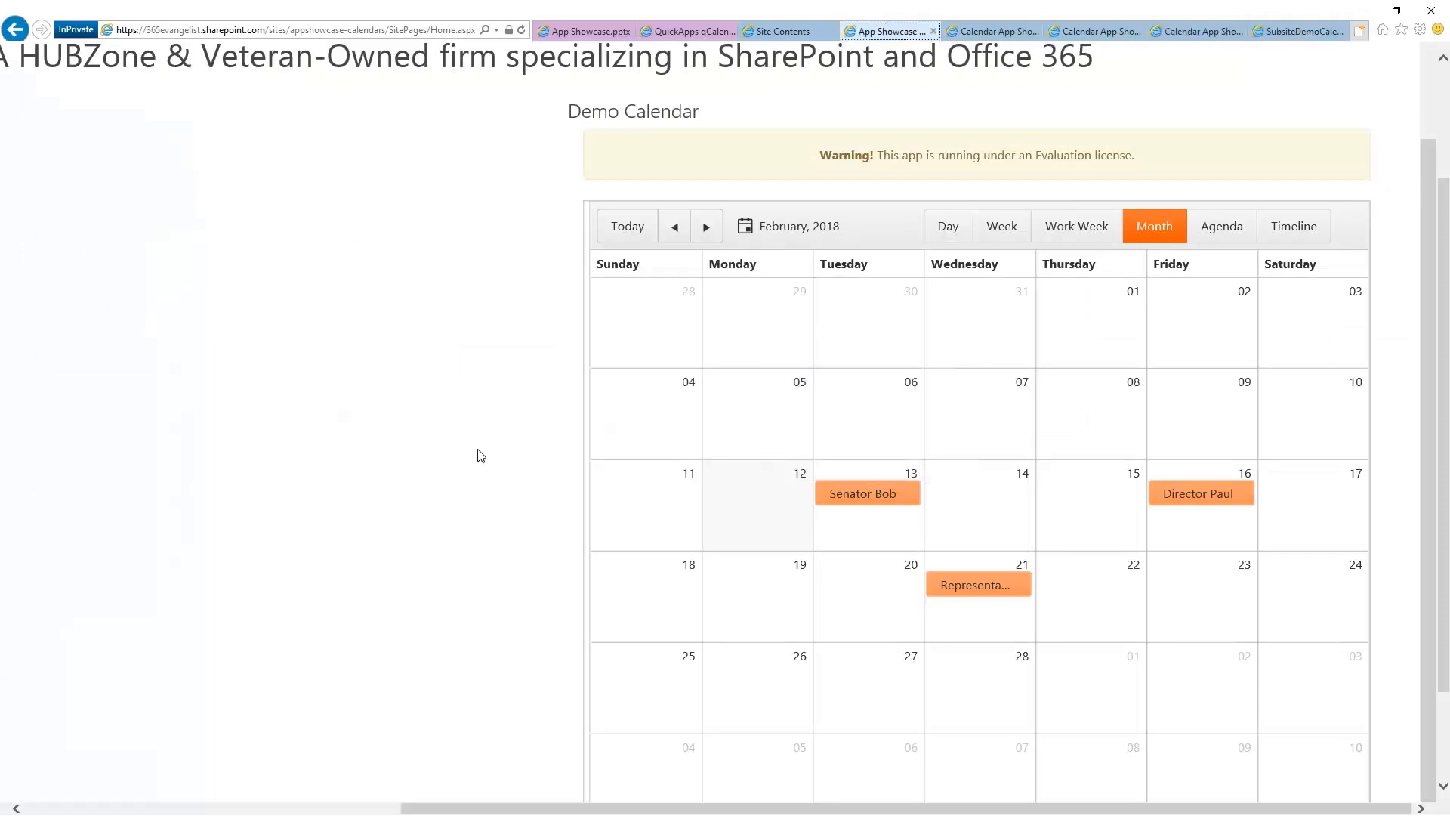
mouse_move(985, 585)
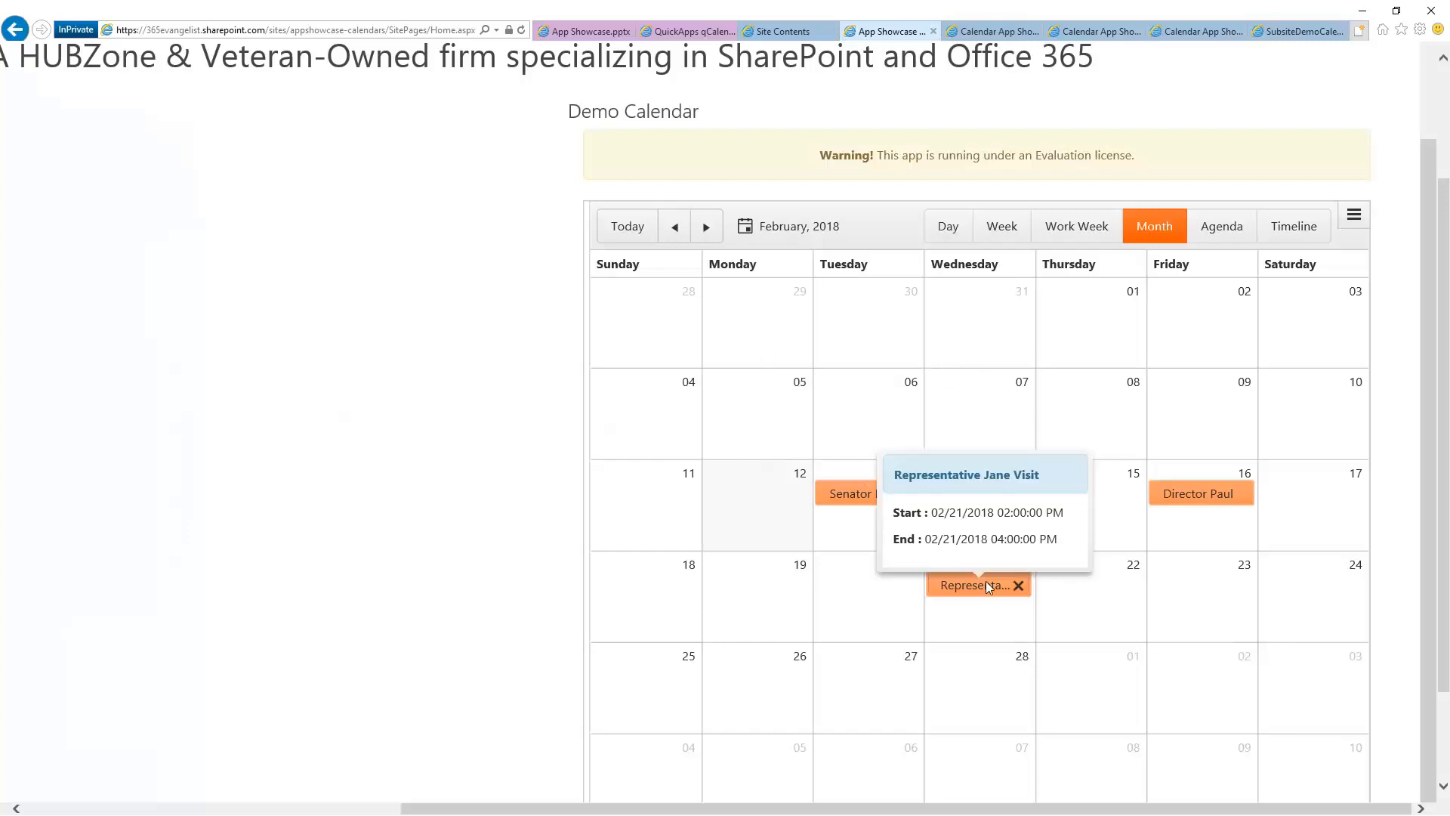
mouse_move(1202, 500)
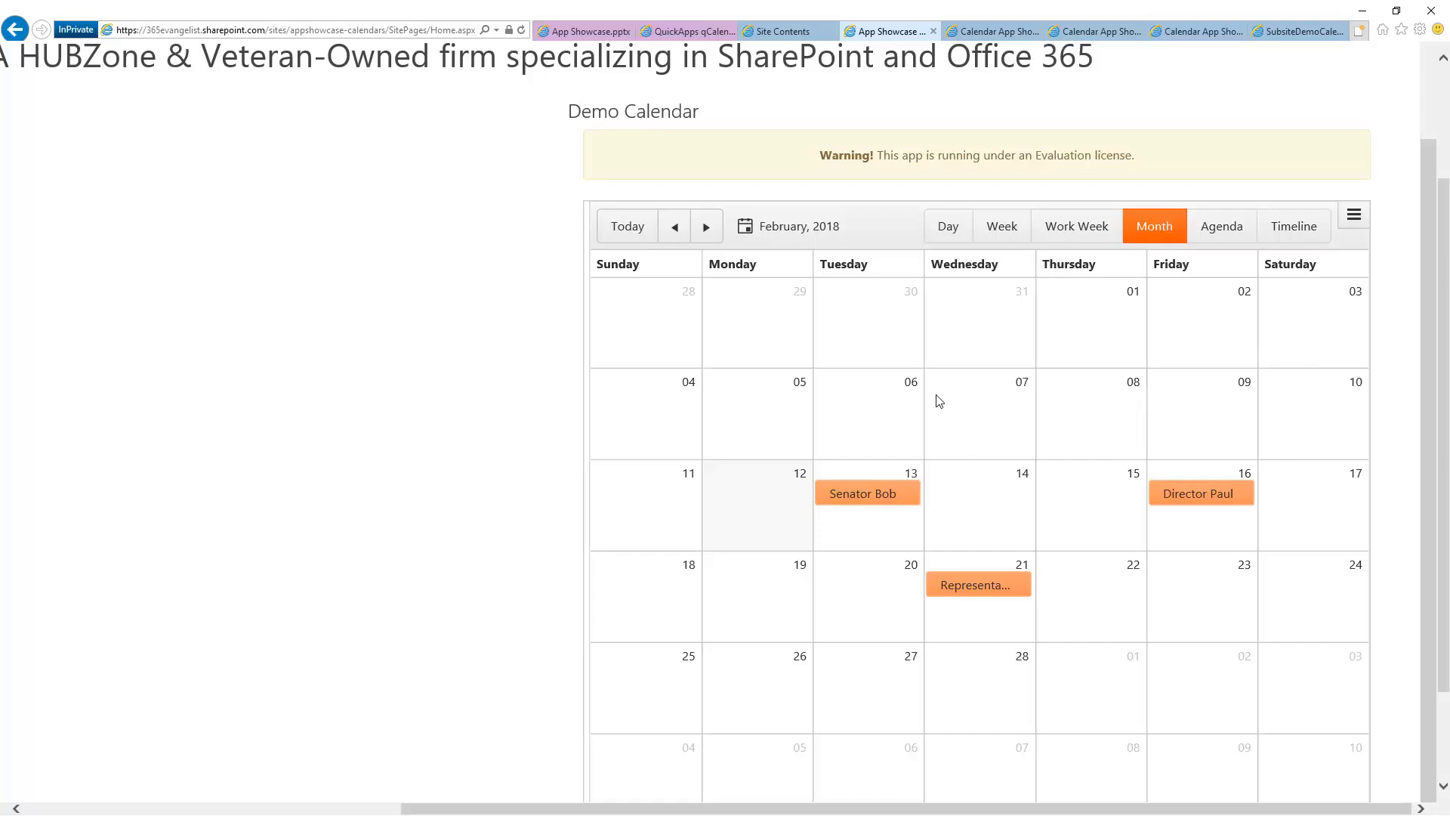
scroll(1054, 372, "down", 2)
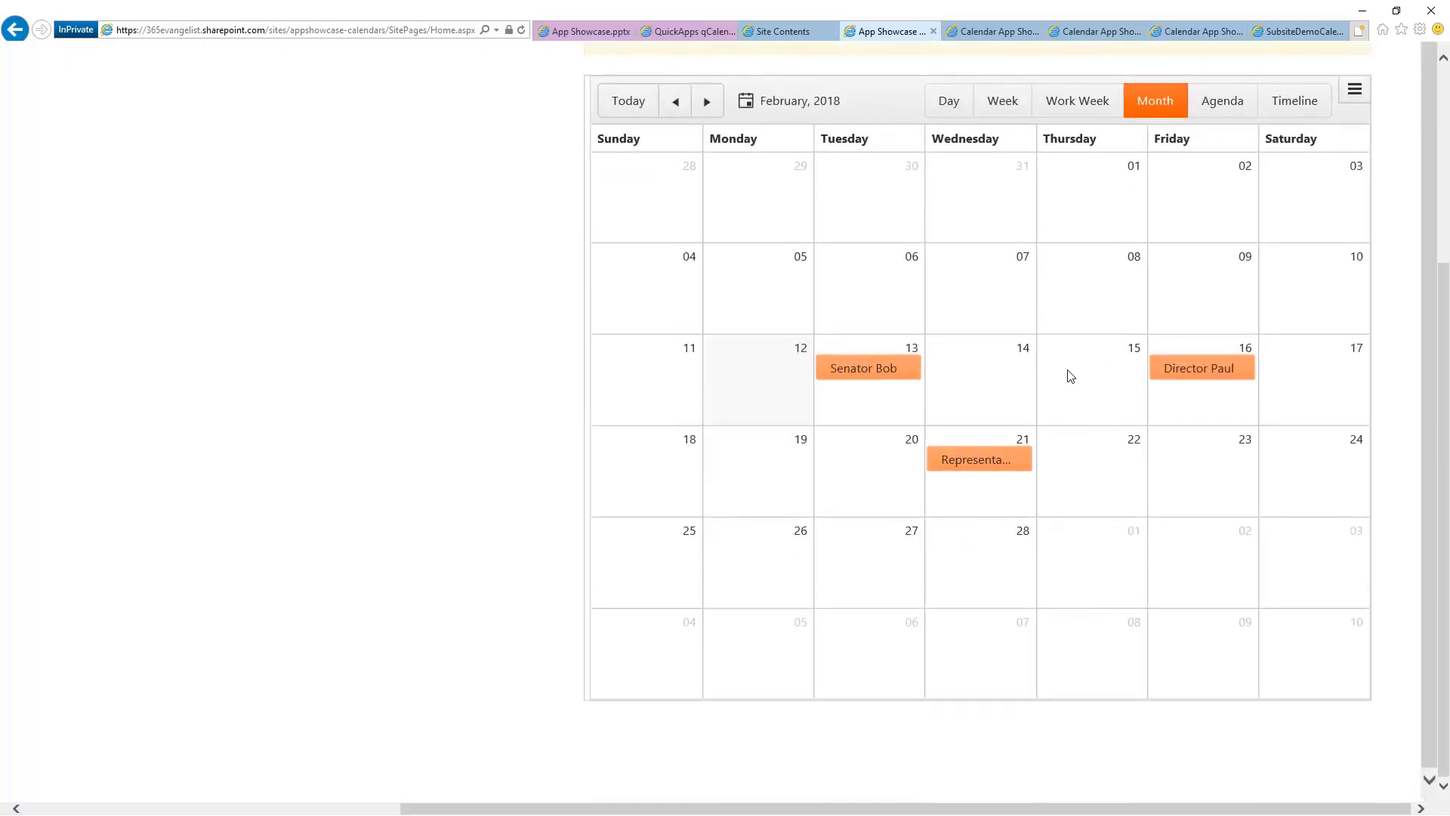
scroll(1067, 375, "up", 3)
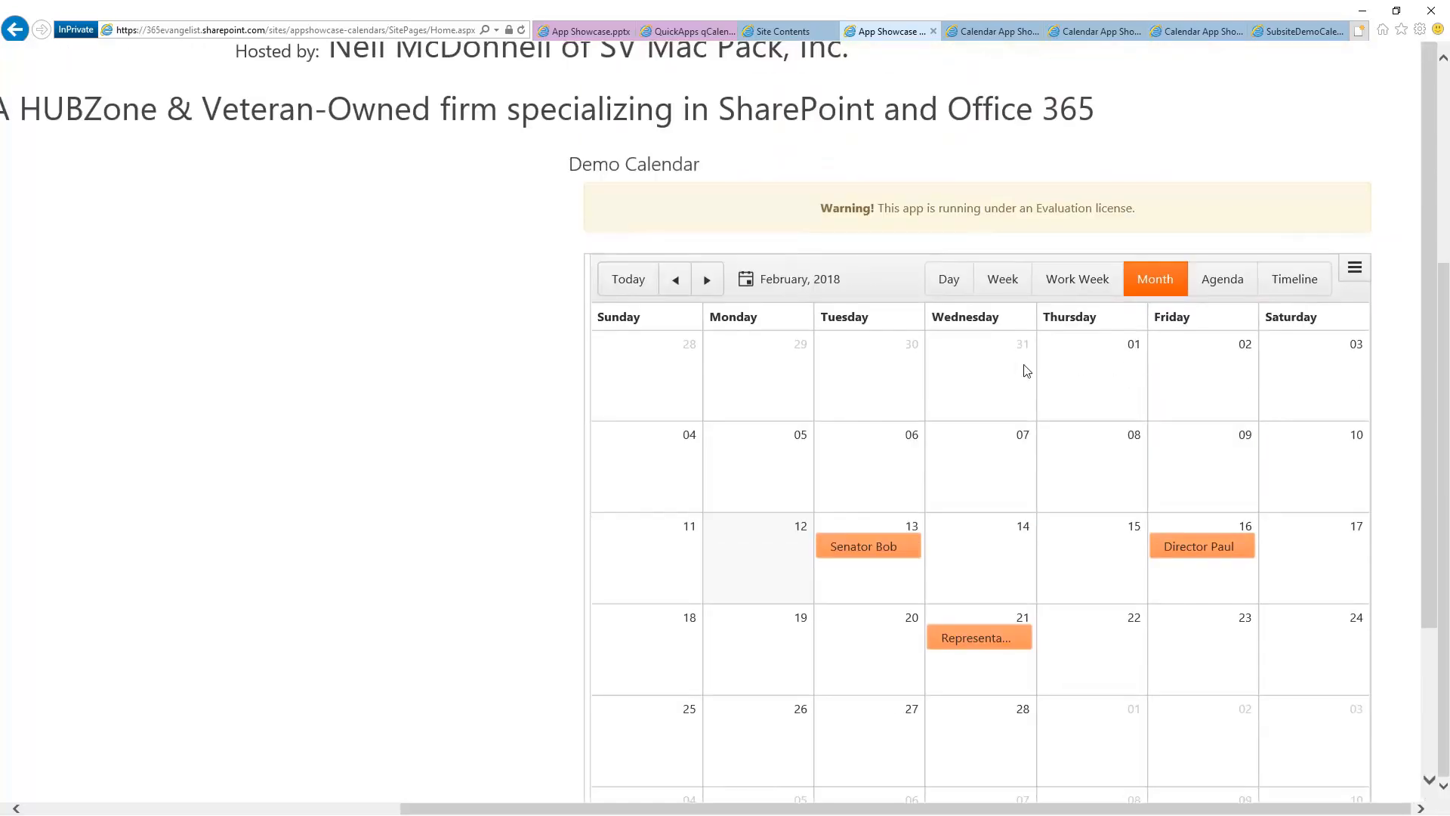
- Check the events in SubsiteDemoCalendar and start adding a list to the viewed lists in the Demo Calendar's configuration
scroll(521, 456, "down", 2)
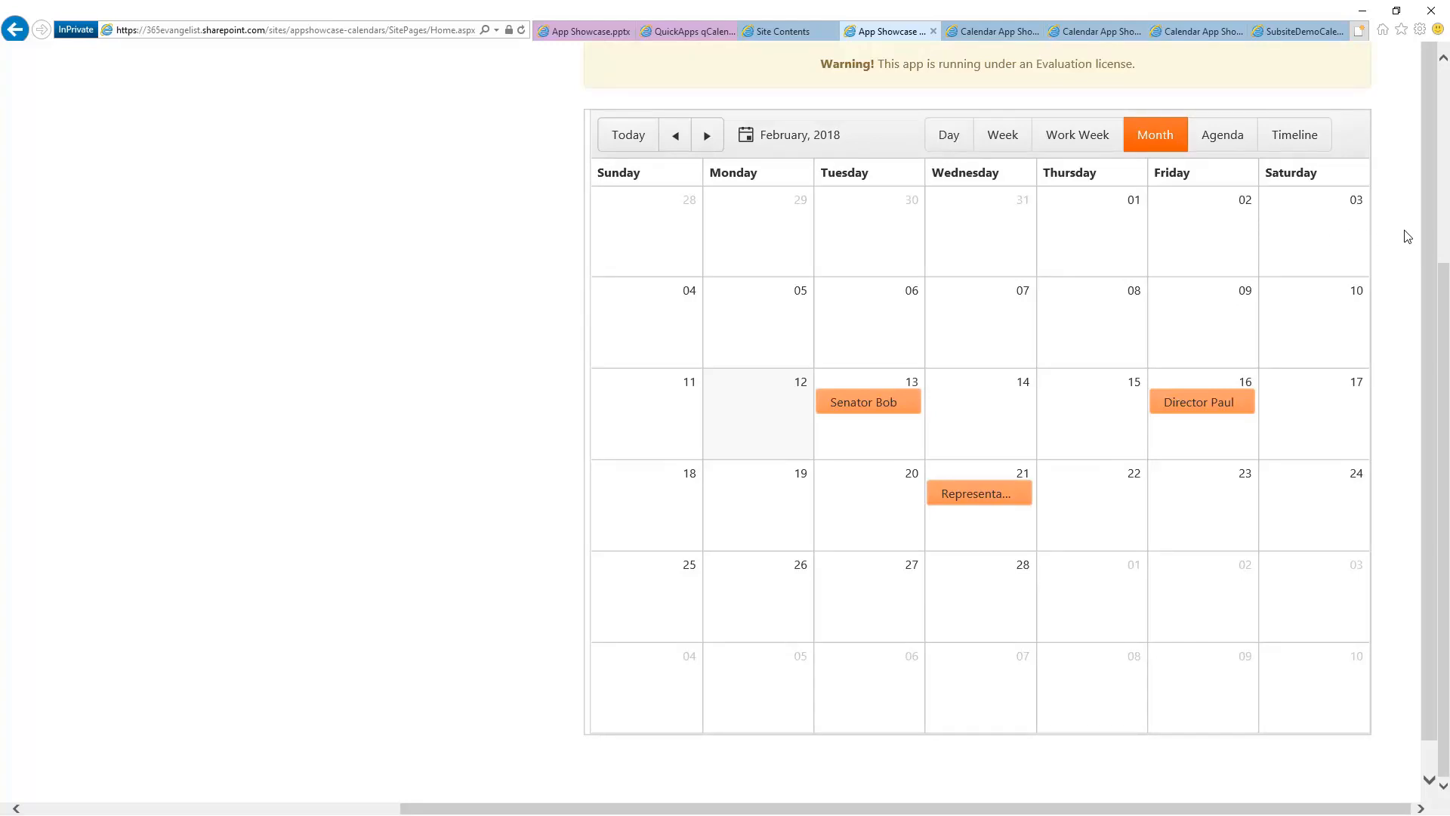
left_click(1352, 131)
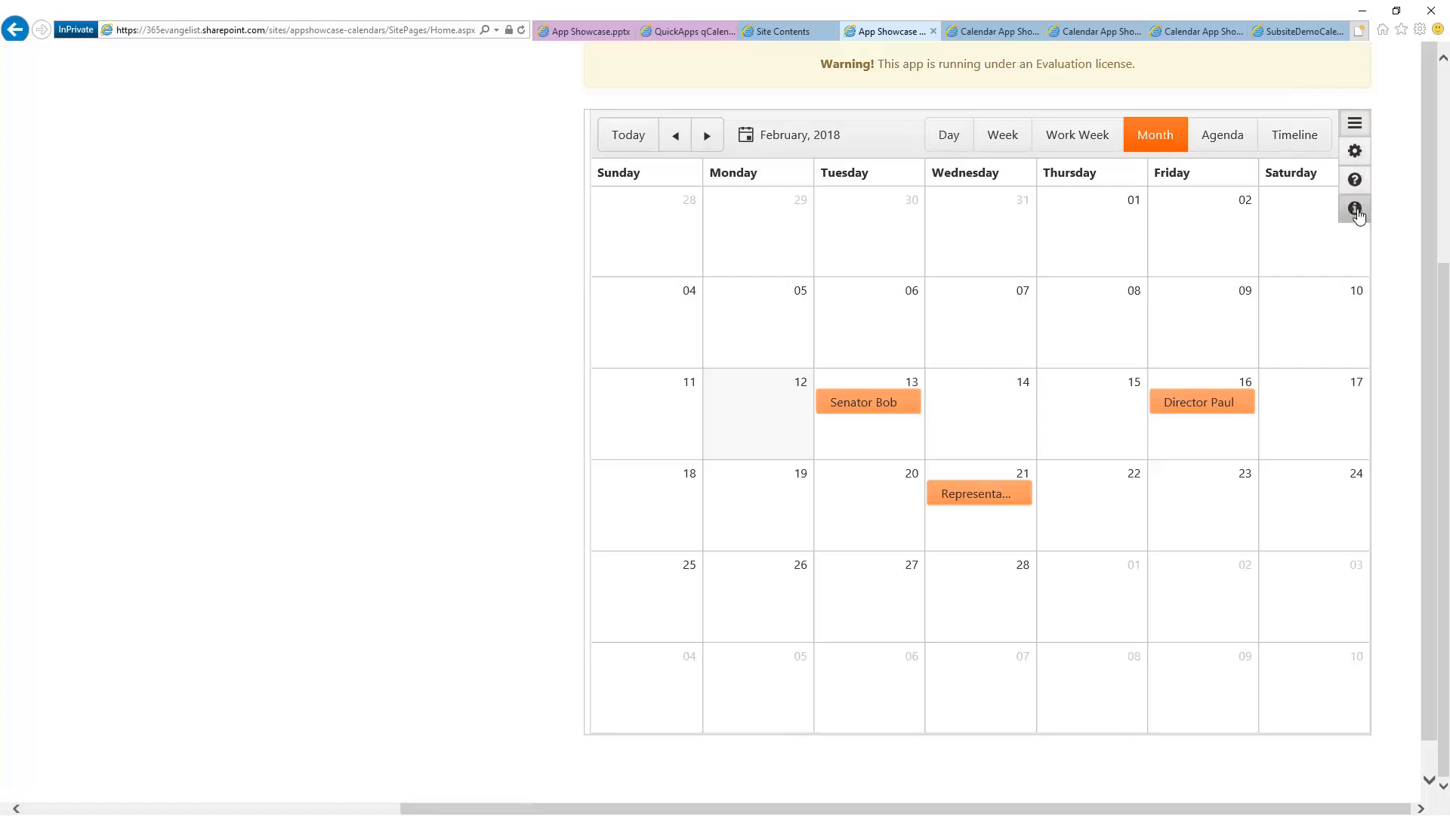
left_click(1355, 153)
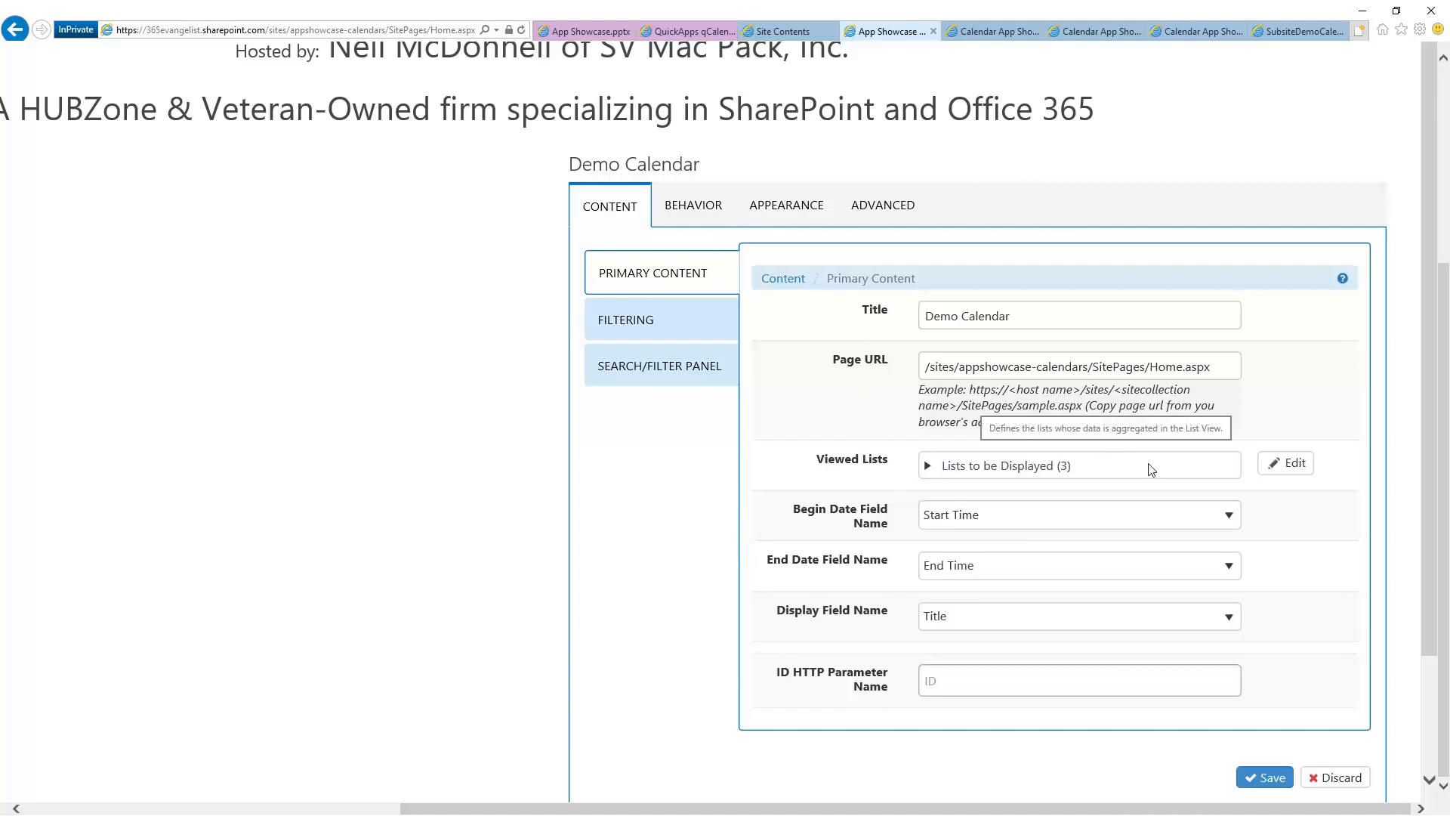
left_click(1291, 32)
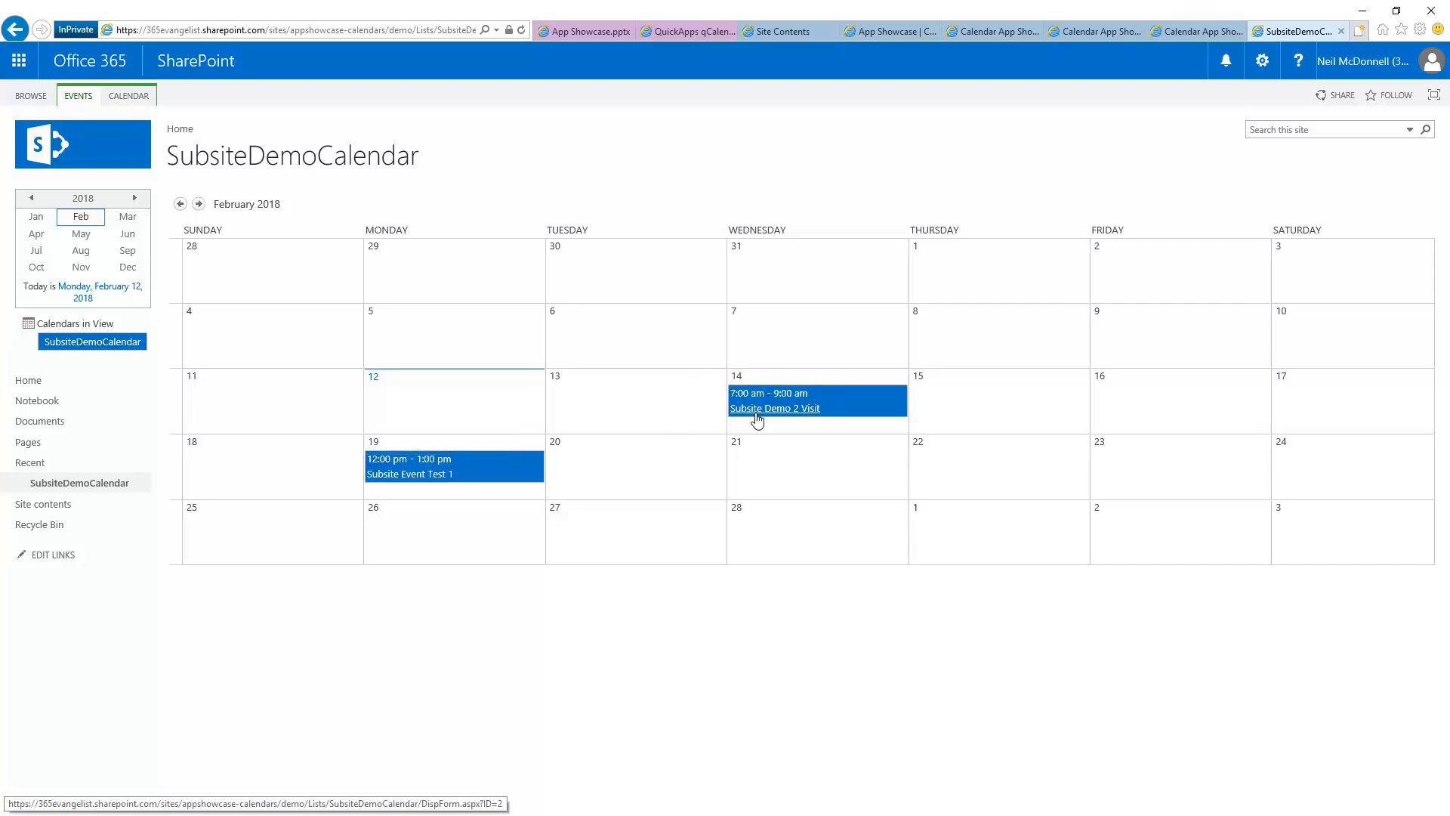
left_click(889, 31)
left_click(1293, 463)
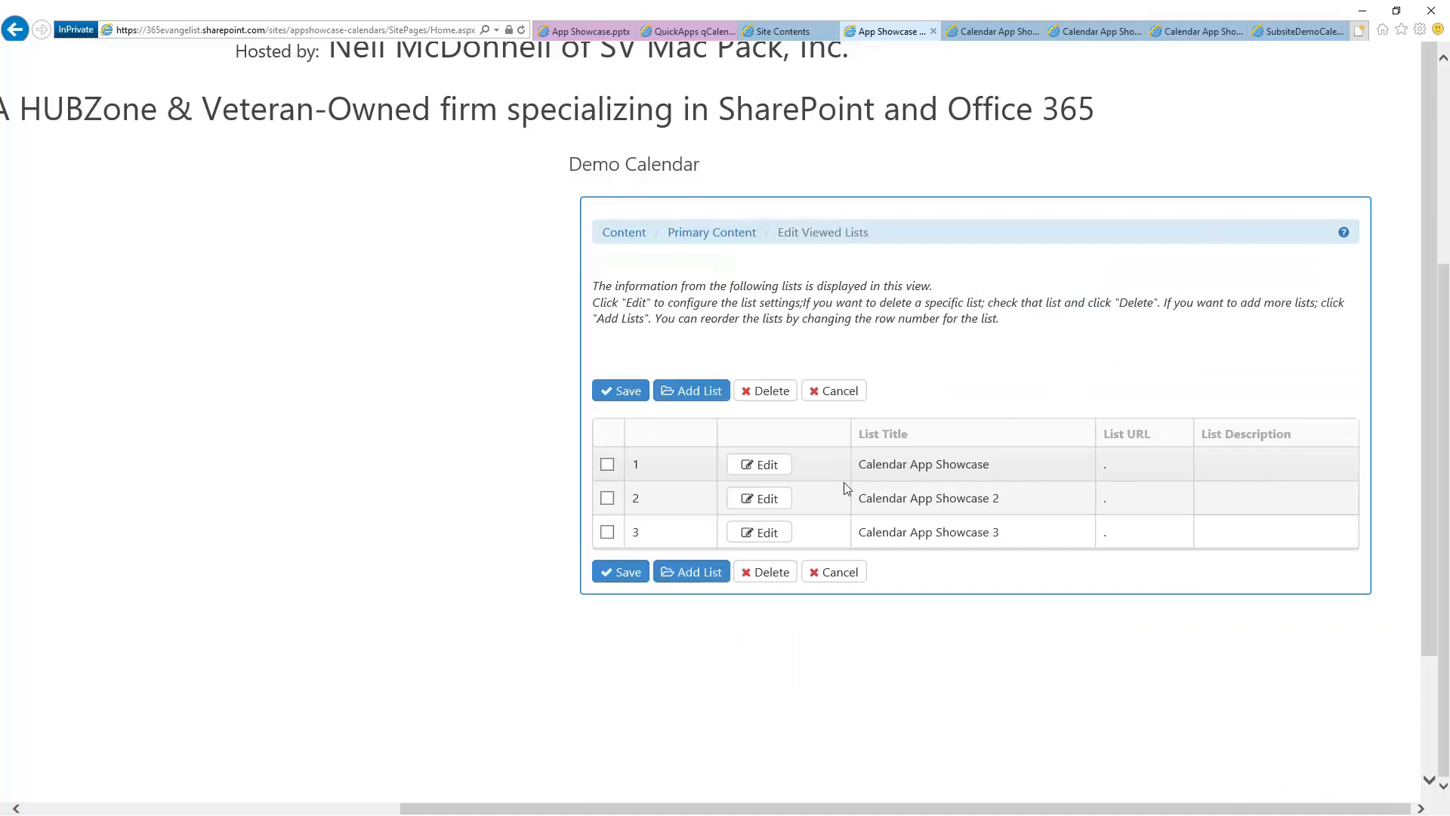
left_click(702, 396)
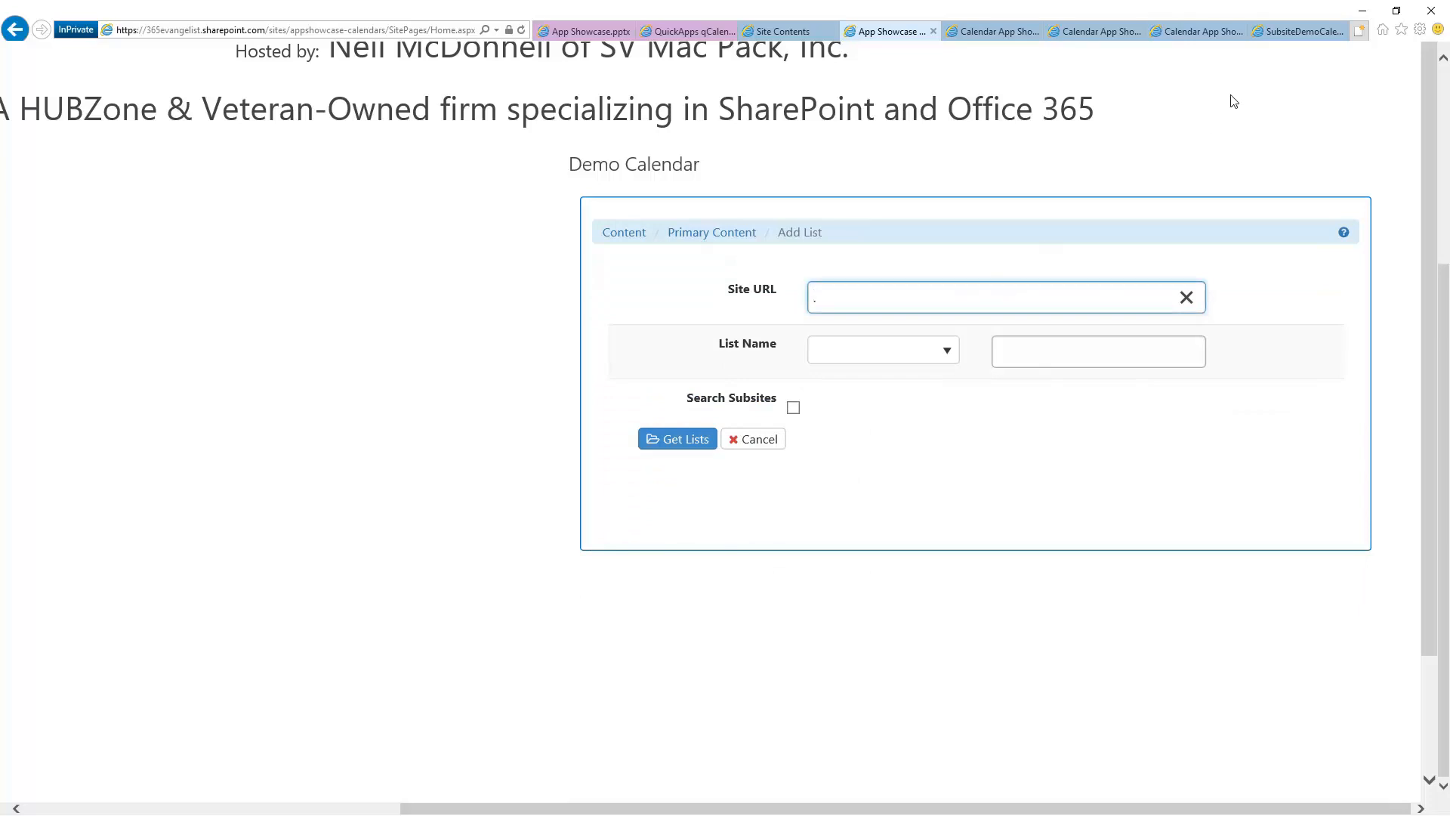
left_click(1280, 33)
left_click(408, 29)
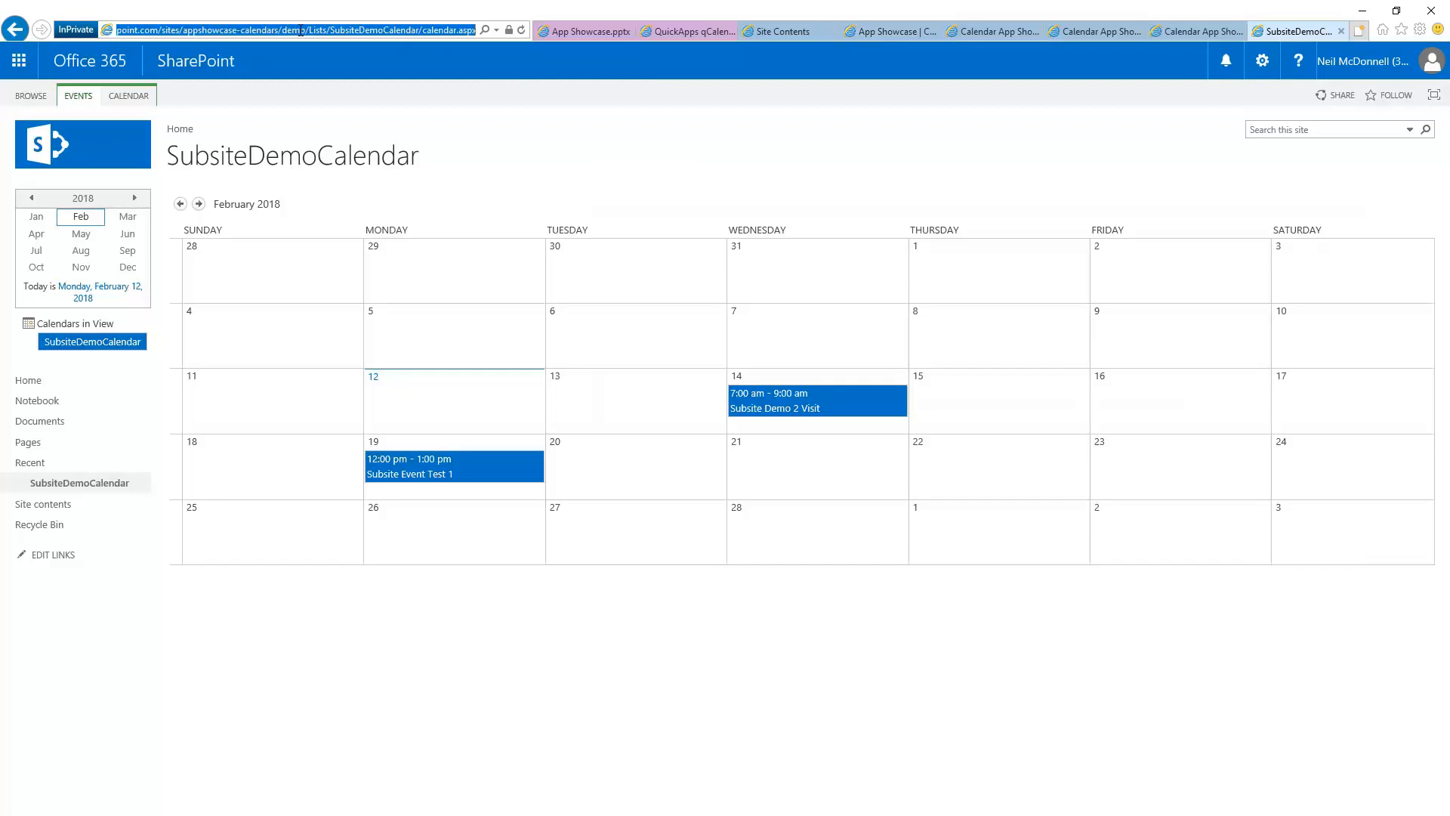
left_click_drag(301, 30, 30, 31)
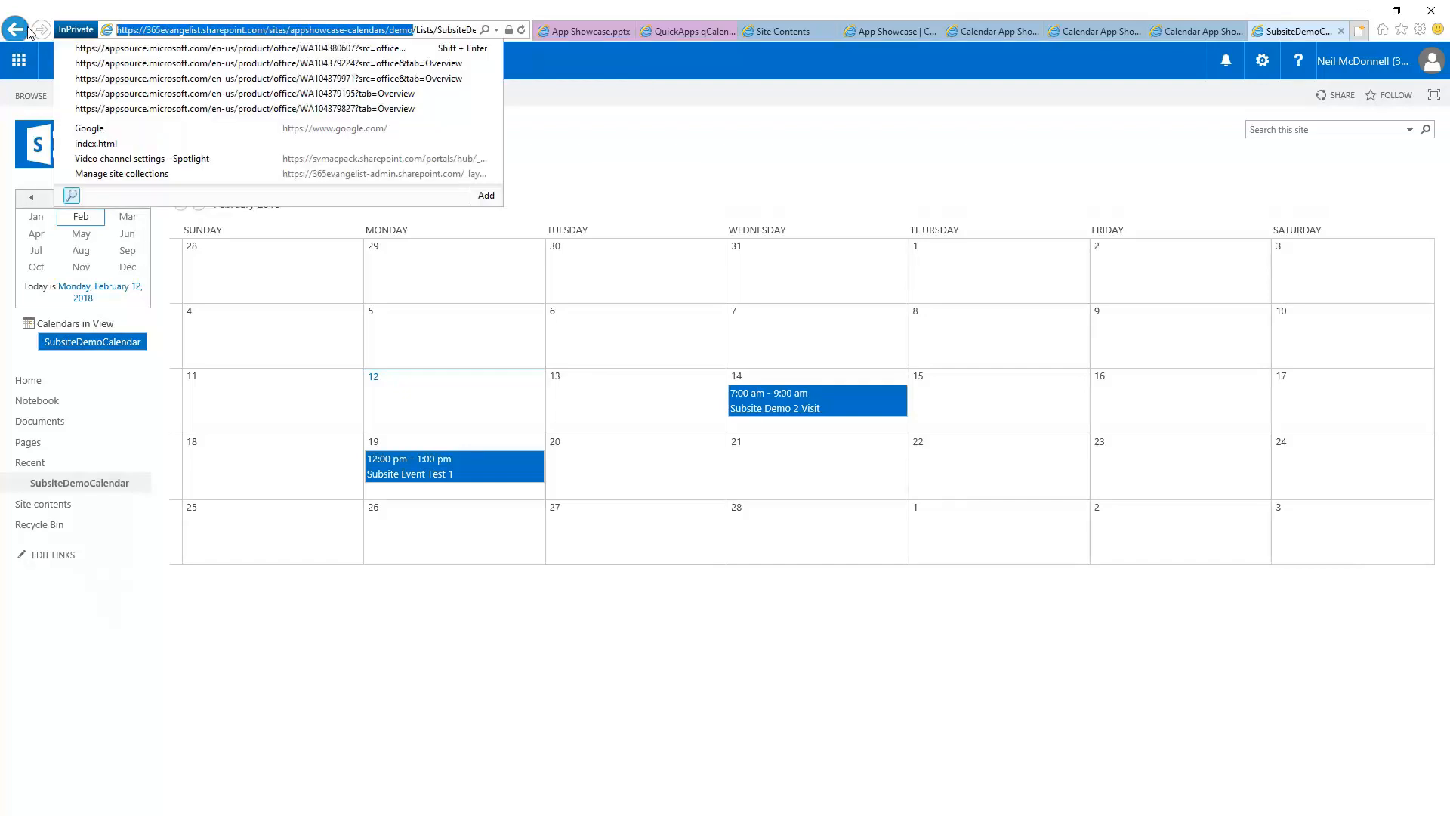
left_click(888, 31)
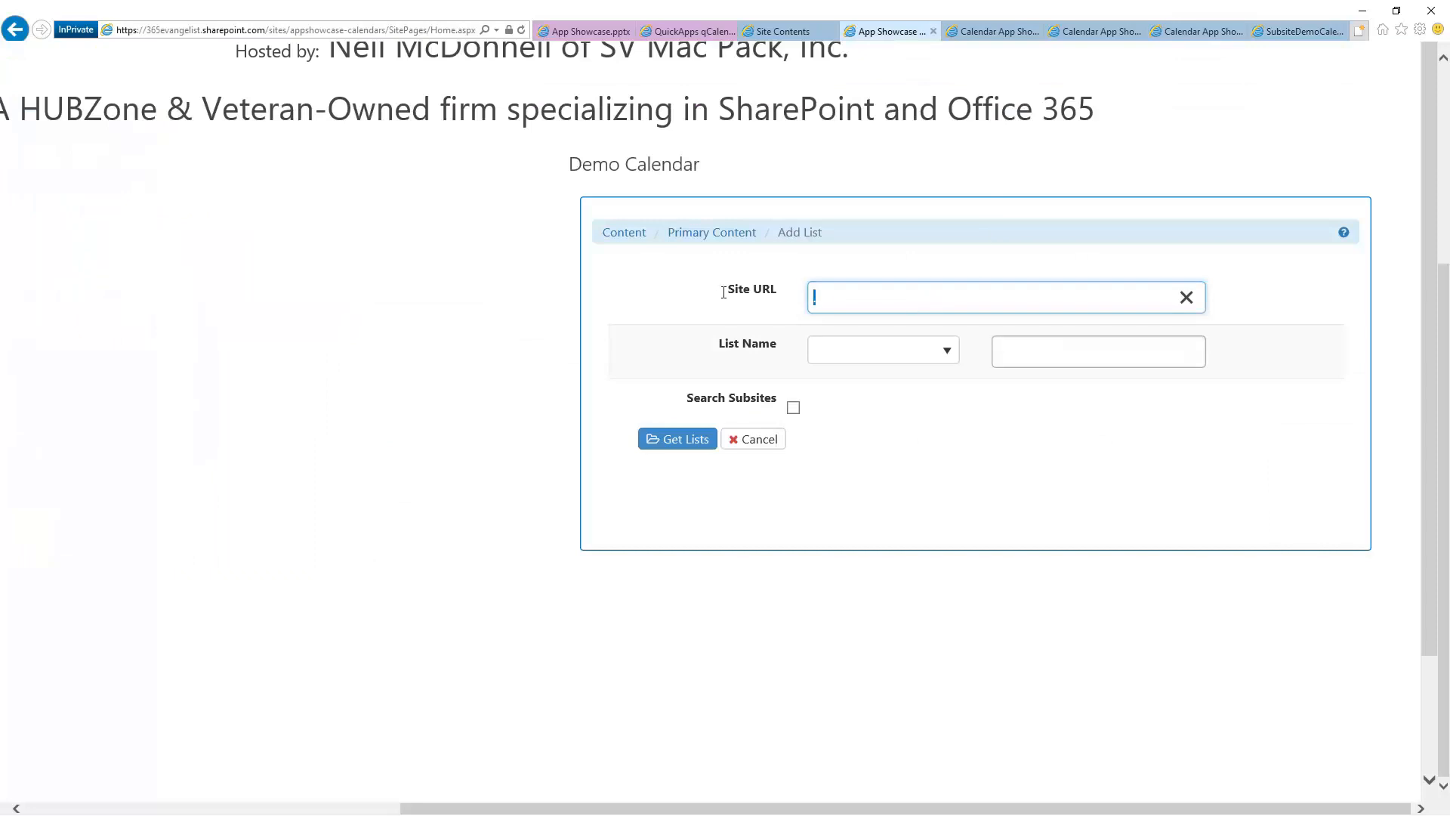
key("ctrl+v")
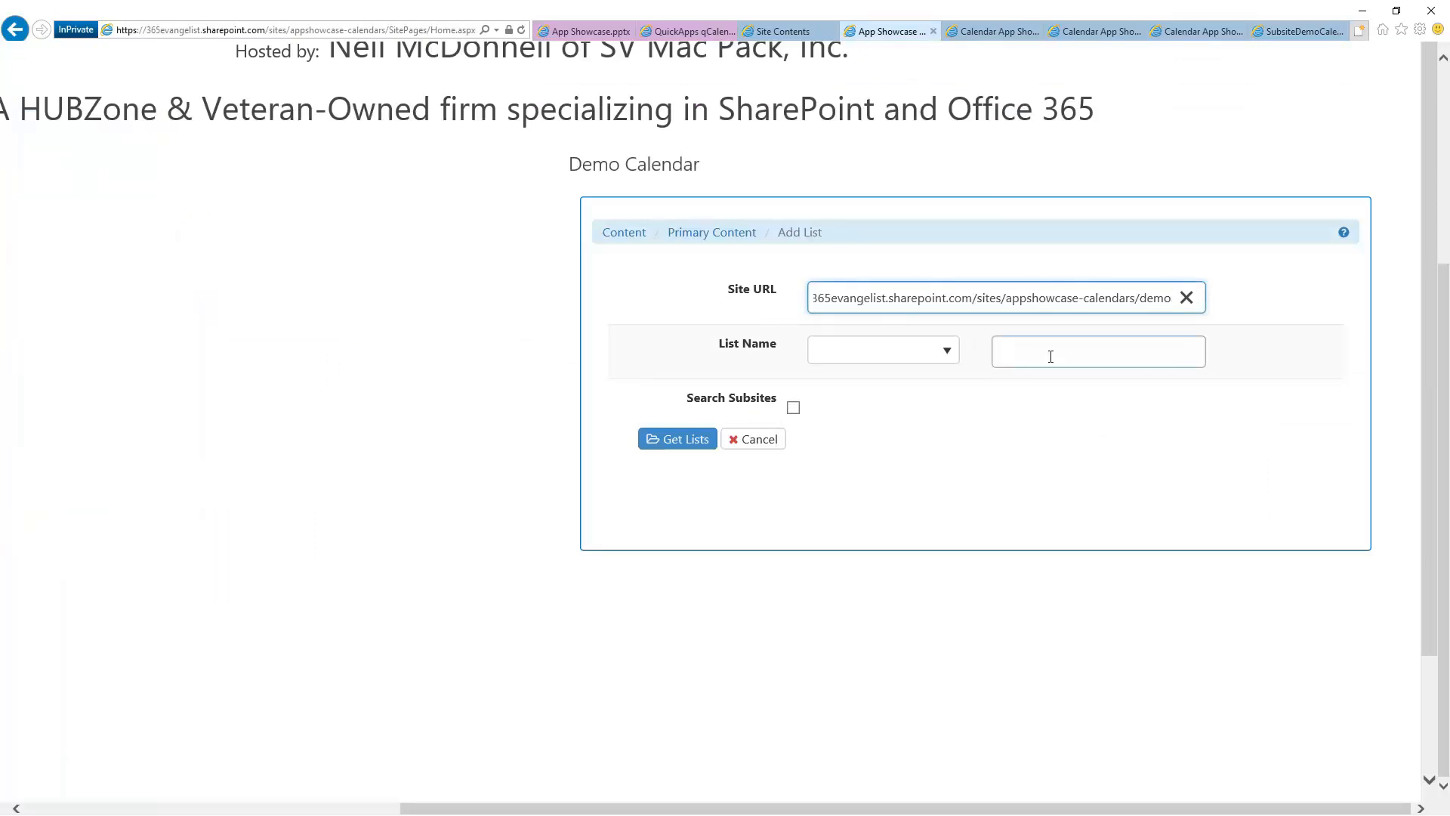
key("Tab")
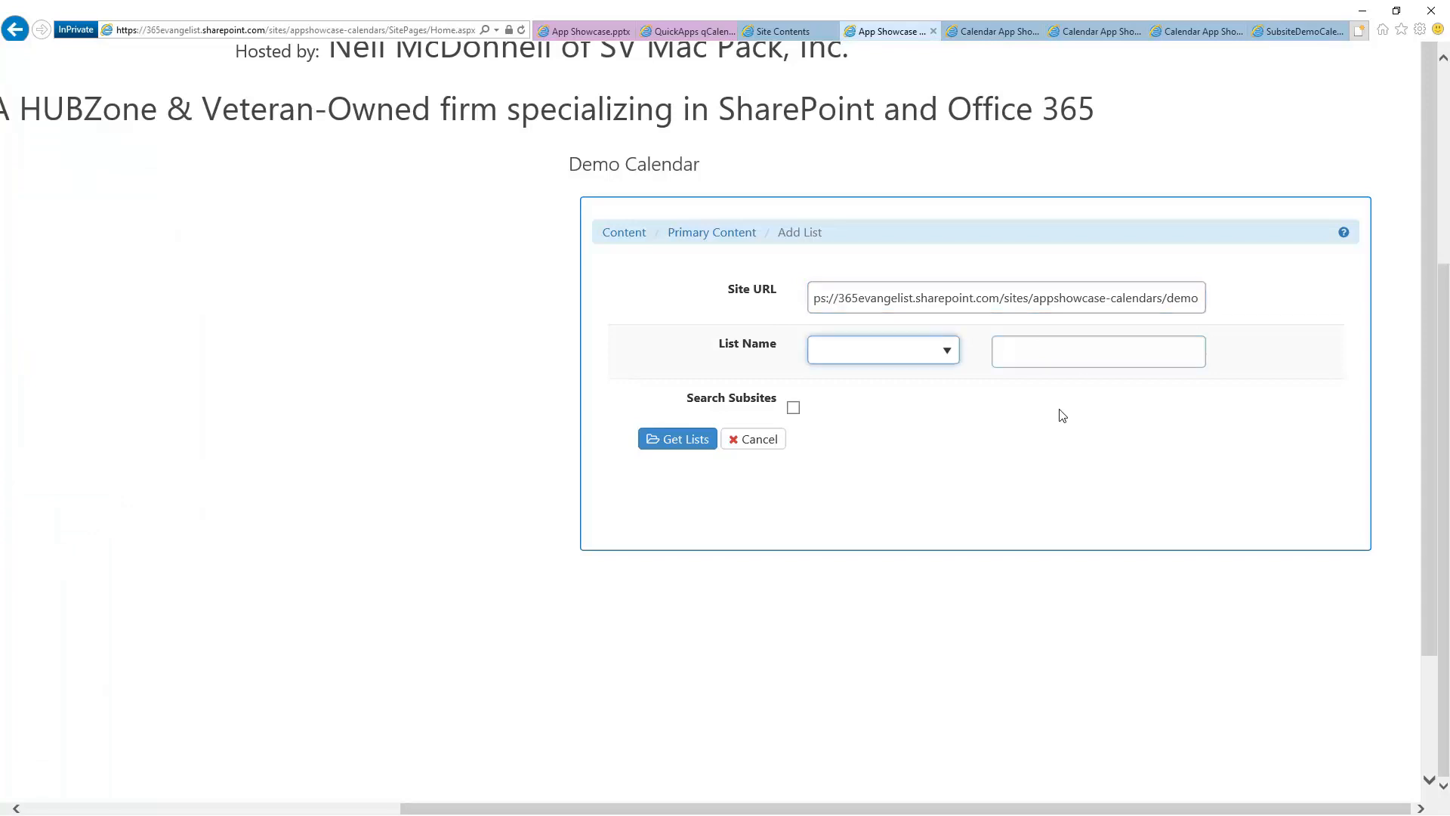
left_click(942, 353)
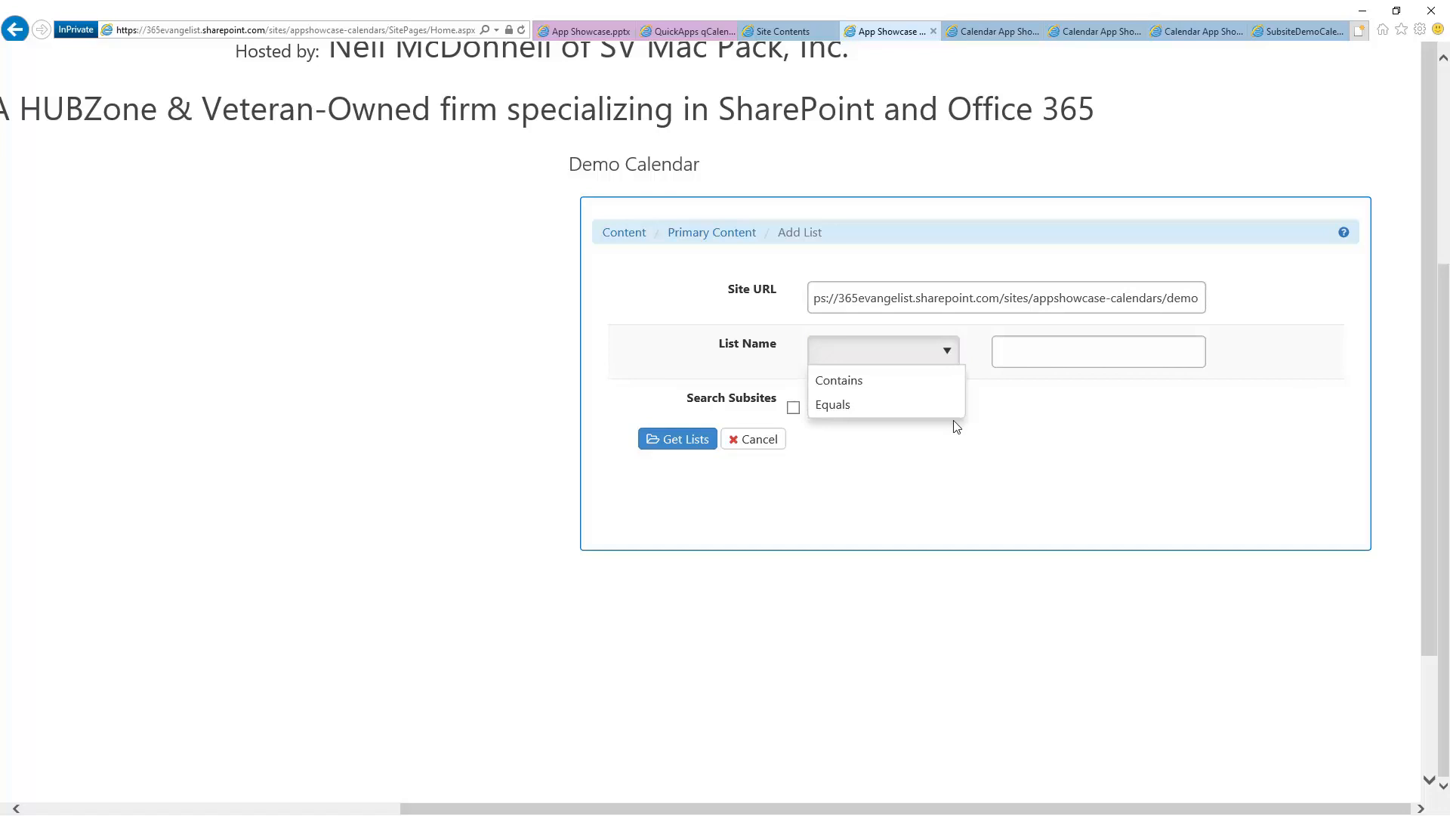
left_click(1014, 456)
- Retrieve the available lists with subsites included in the search and the site URL left empty
left_click(793, 407)
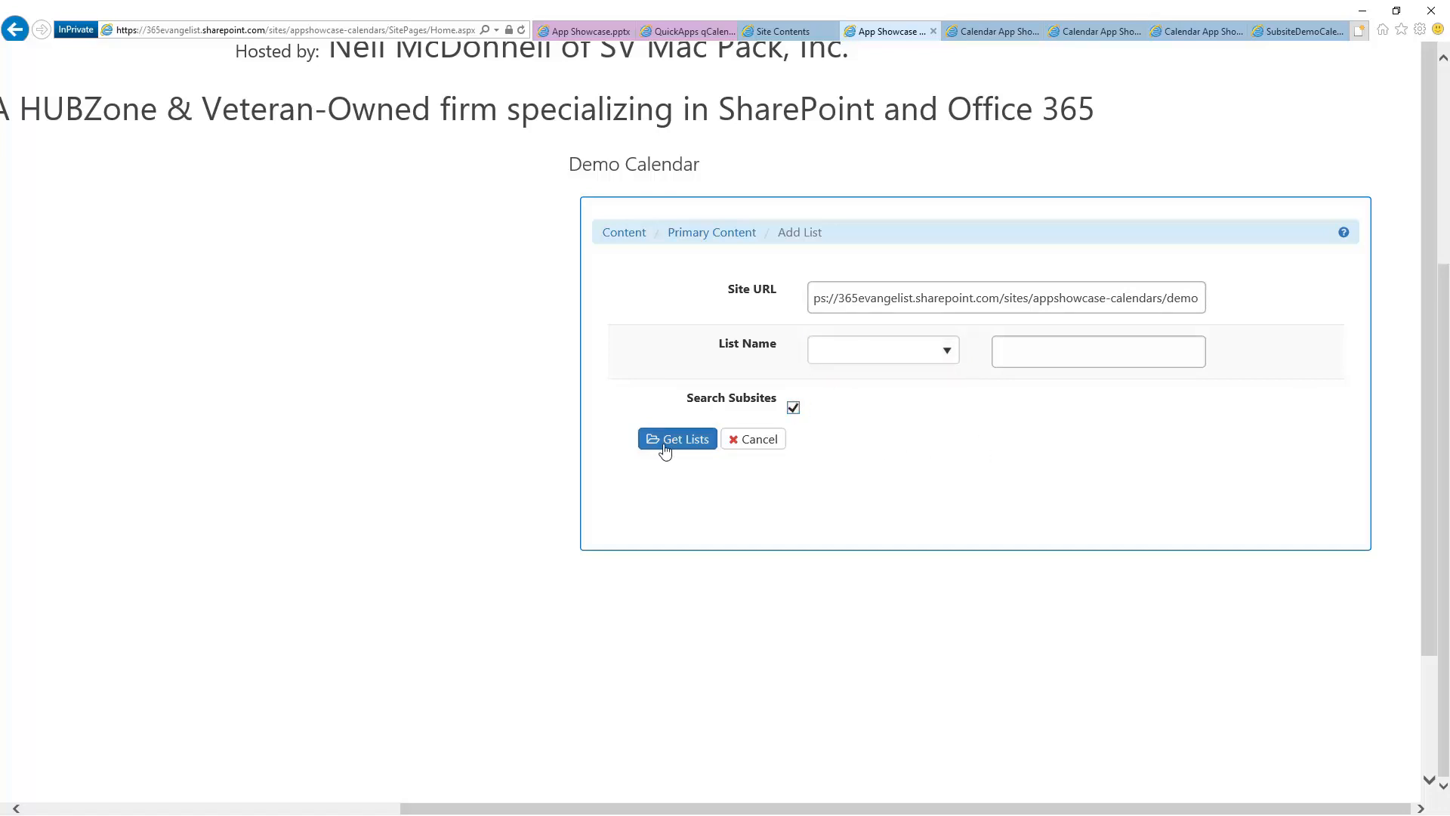
left_click(866, 302)
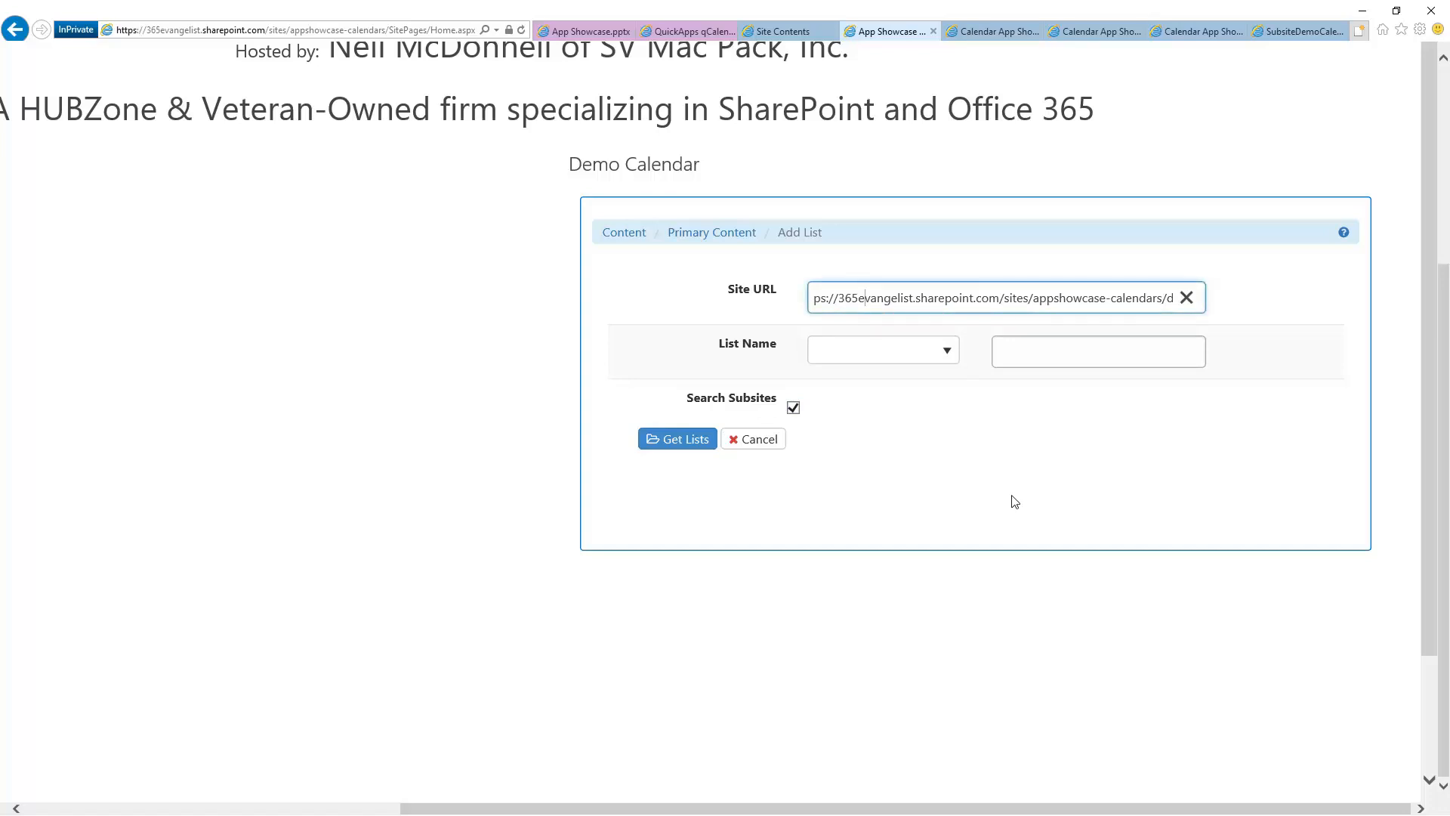
key("ctrl+a")
key("BackSpace")
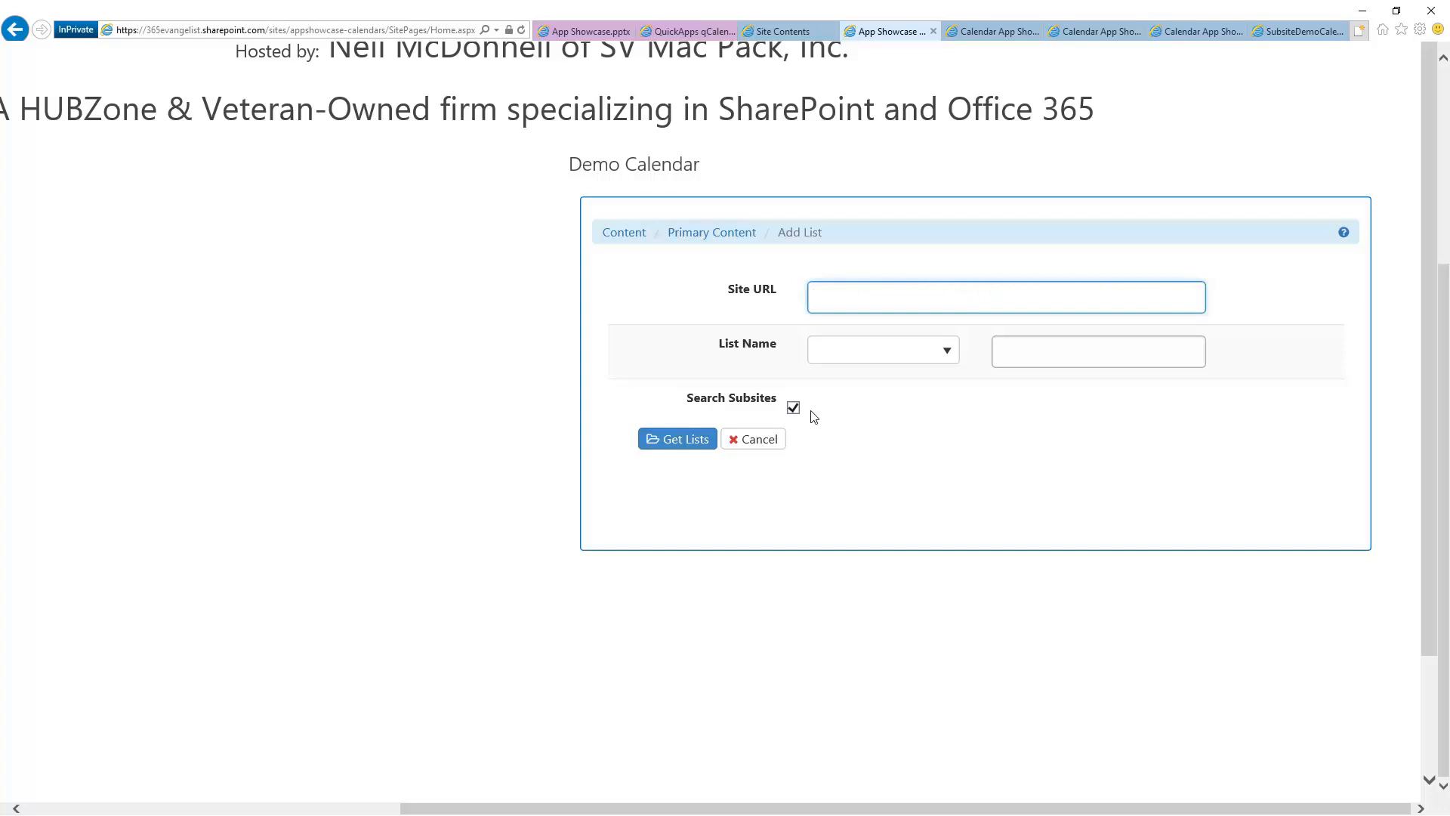
left_click(680, 439)
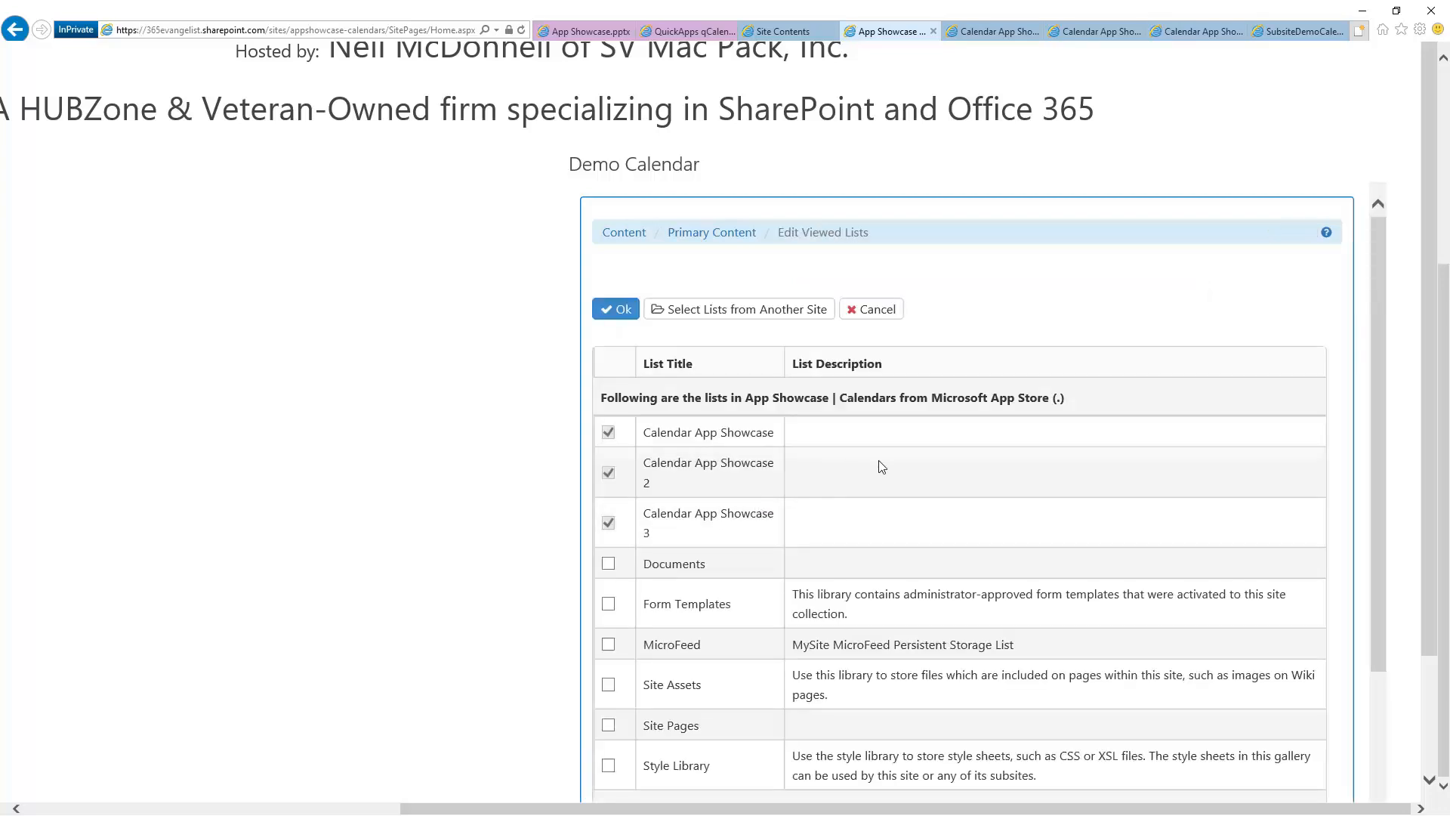
- Add the Demo subsite's SubsiteDemoCalendar to the viewed lists and save the calendar configuration
scroll(899, 453, "down", 3)
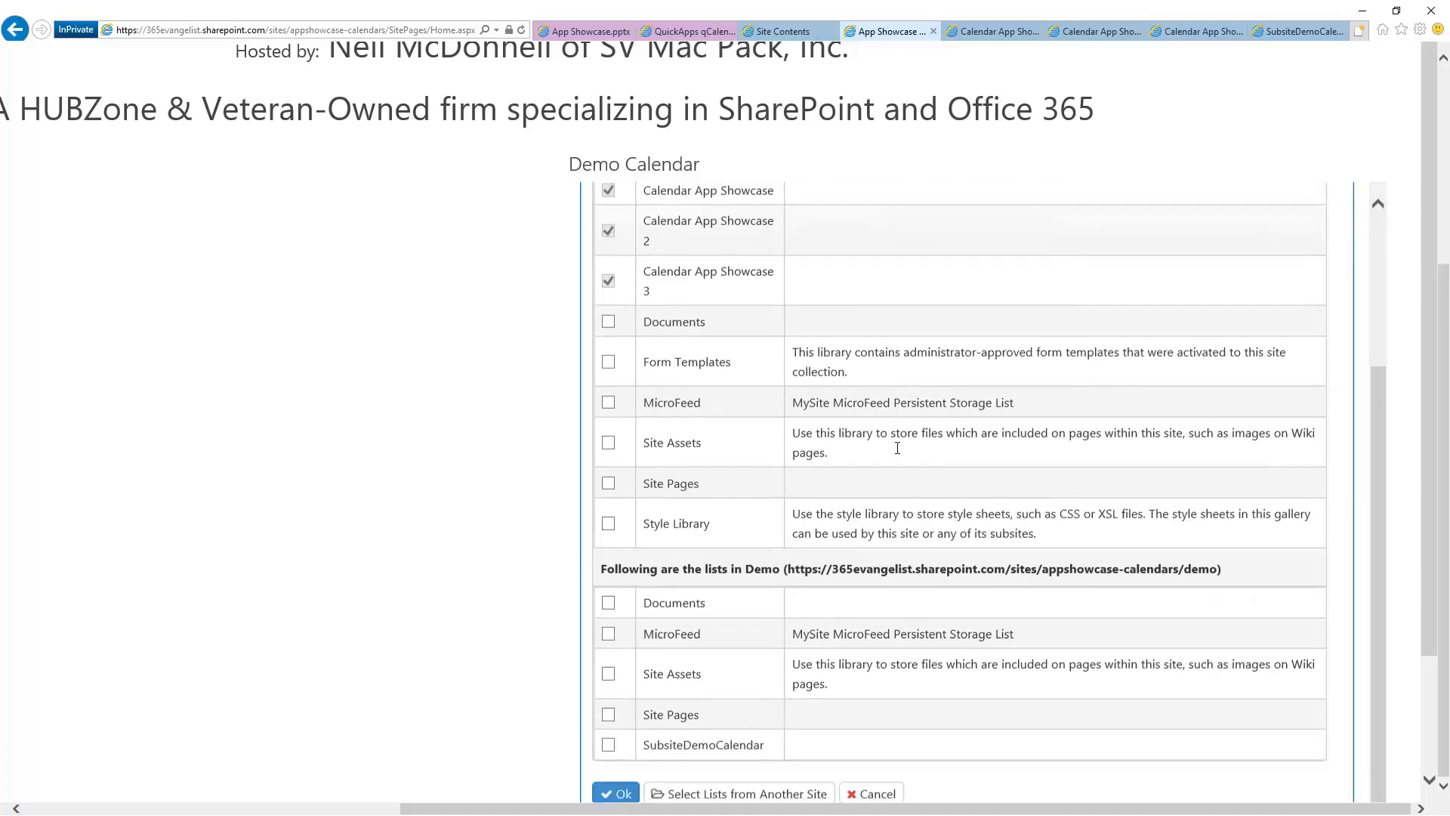
scroll(819, 307, "up", 3)
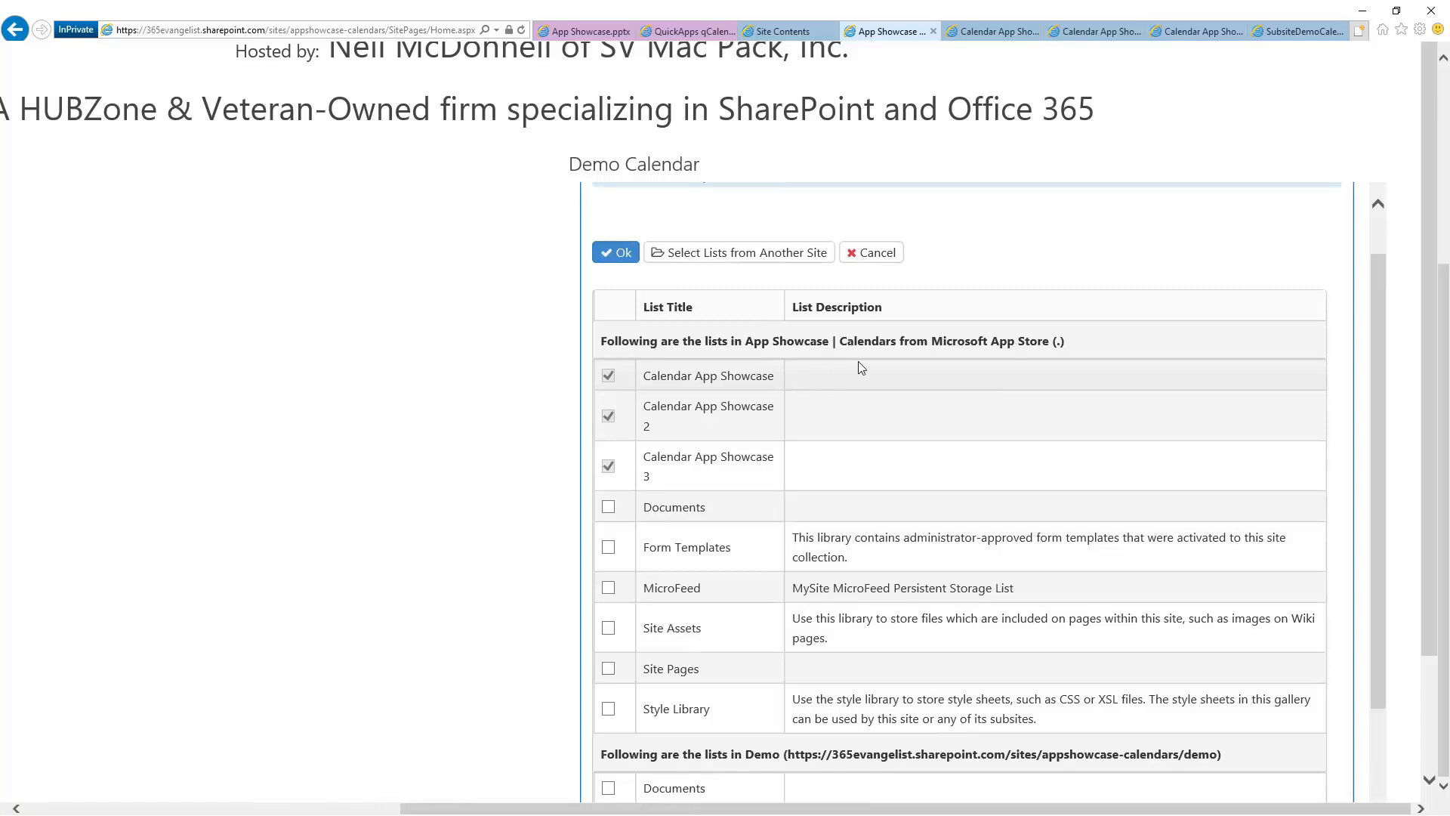
scroll(1042, 446, "down", 3)
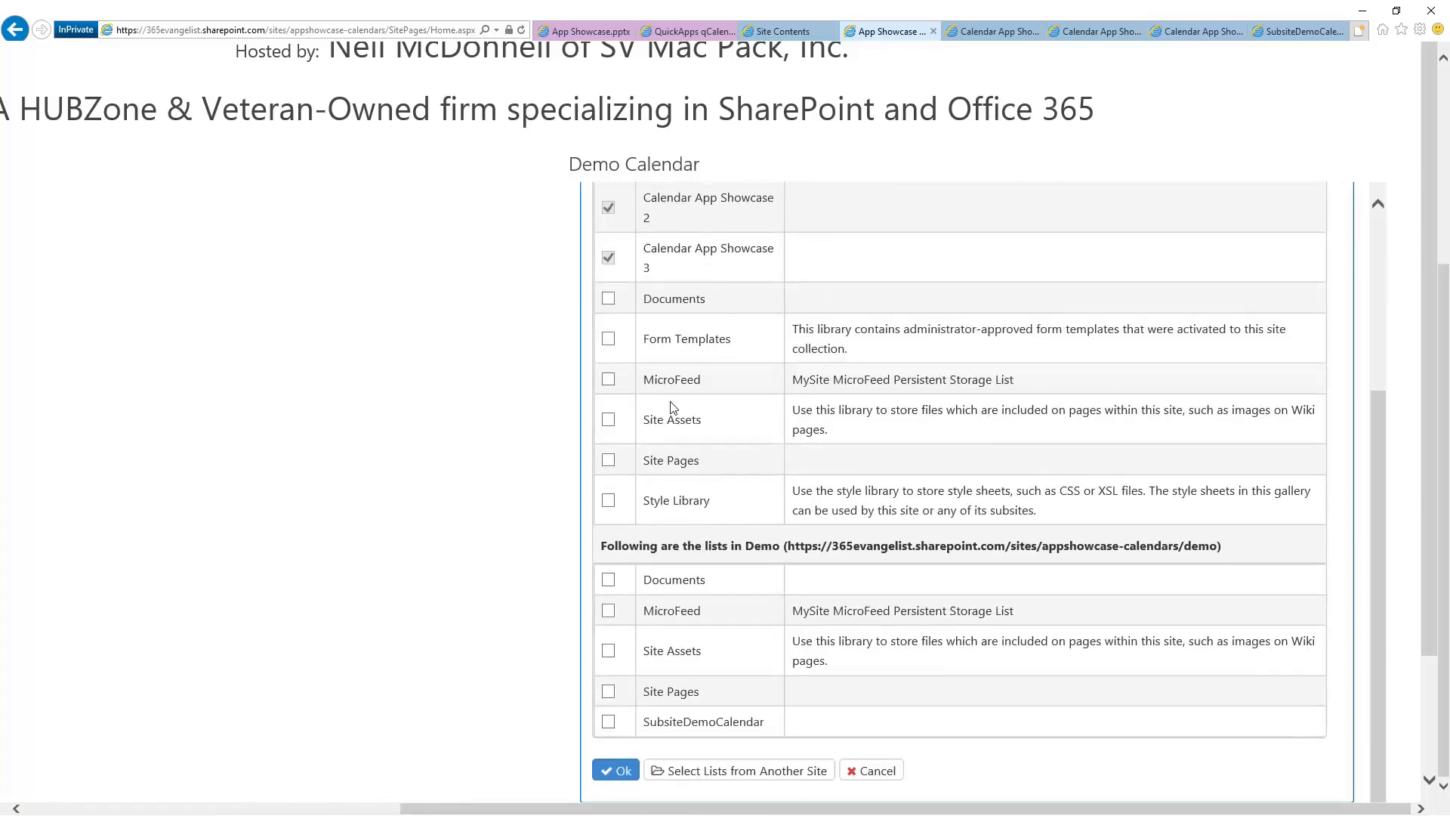
scroll(995, 429, "down", 2)
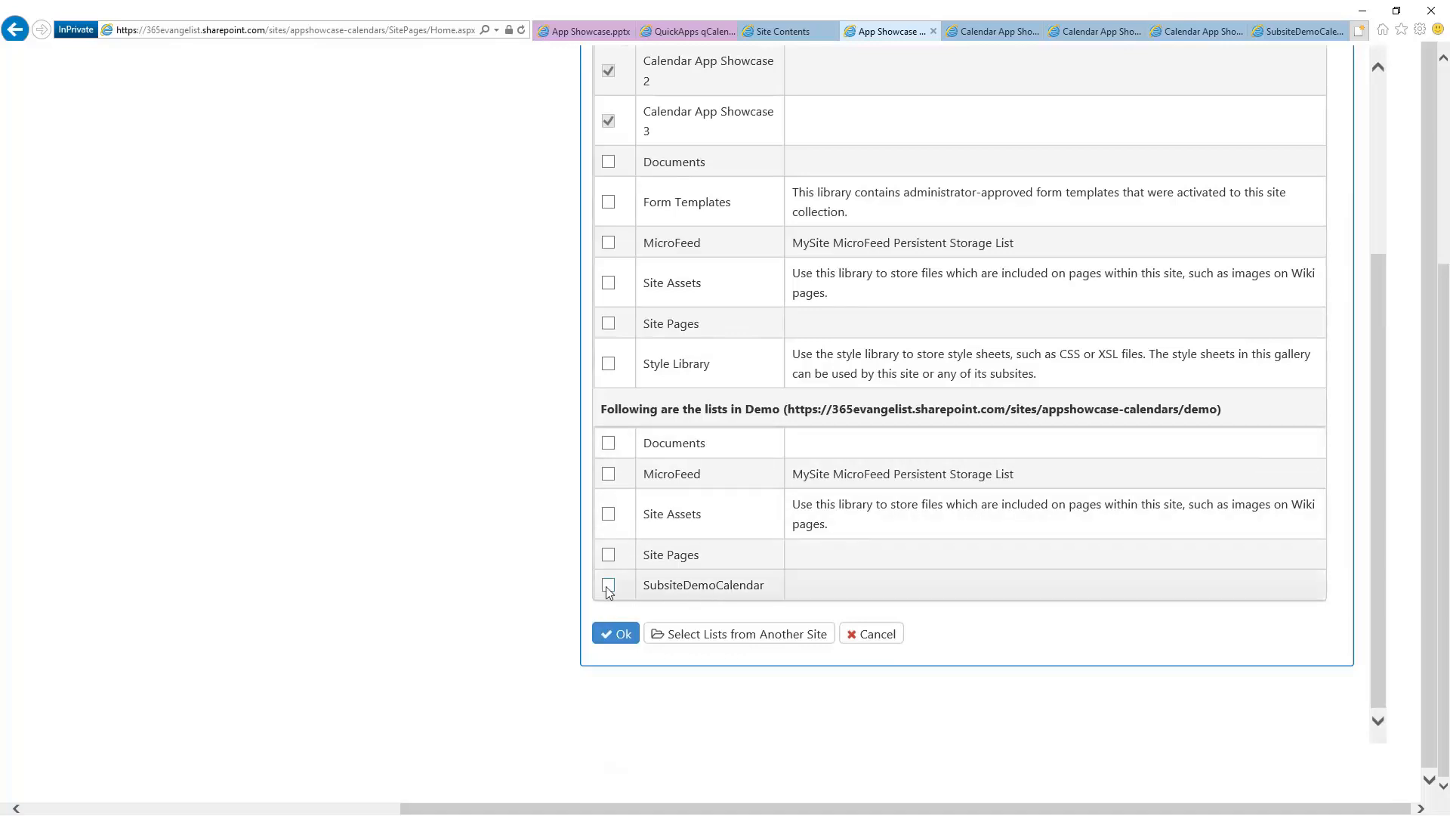
left_click(623, 636)
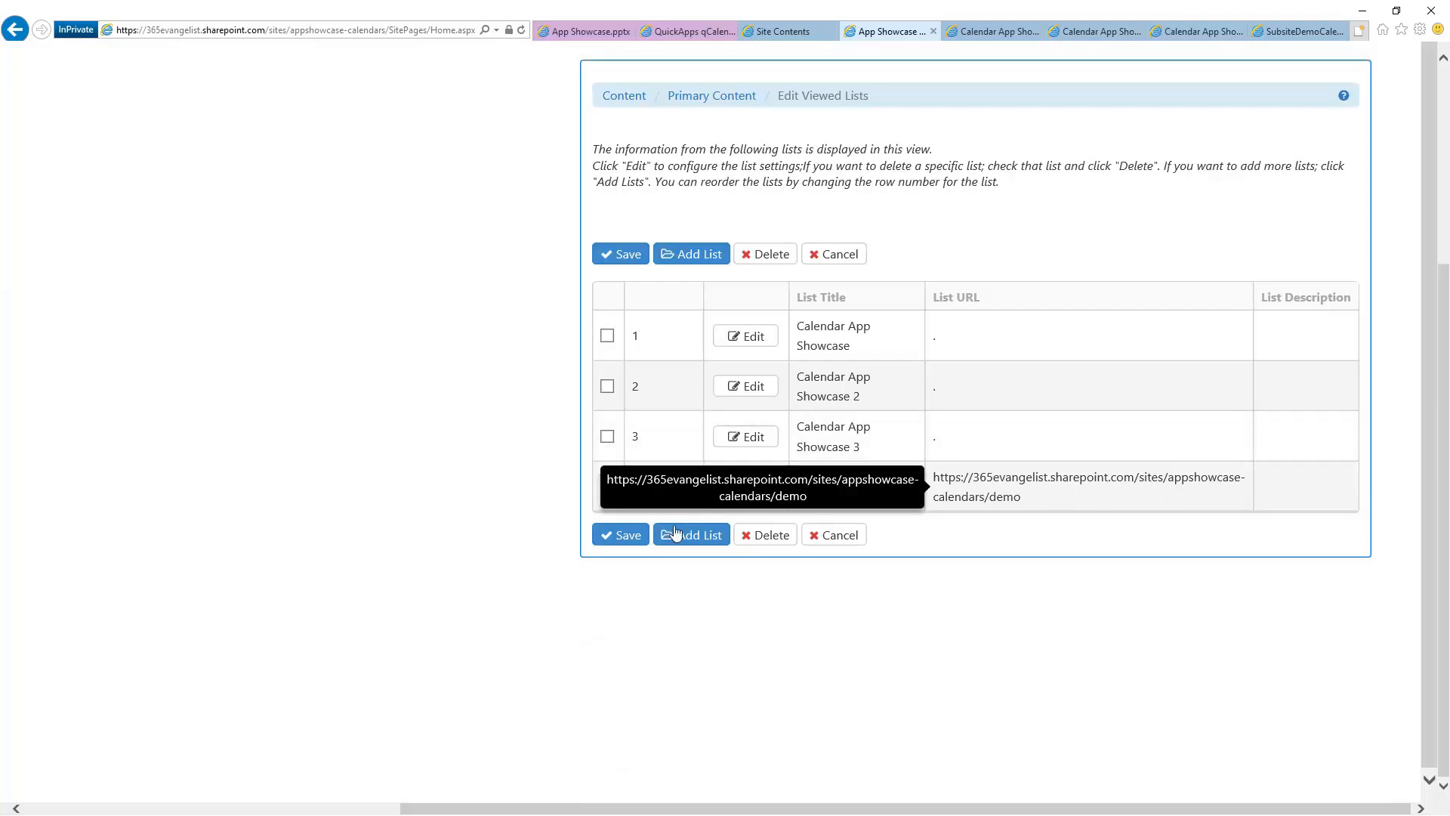
left_click(625, 536)
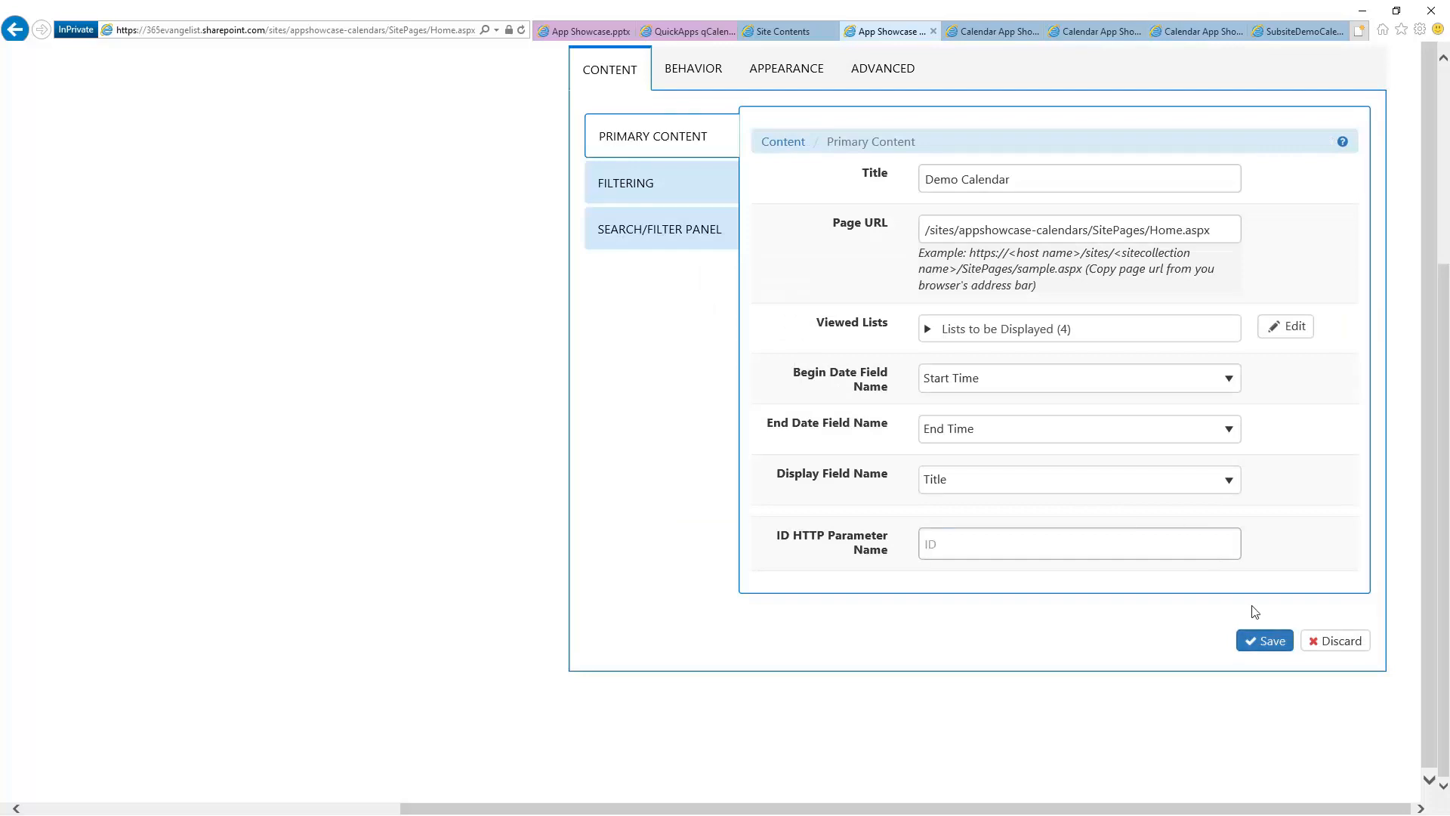
left_click(1268, 642)
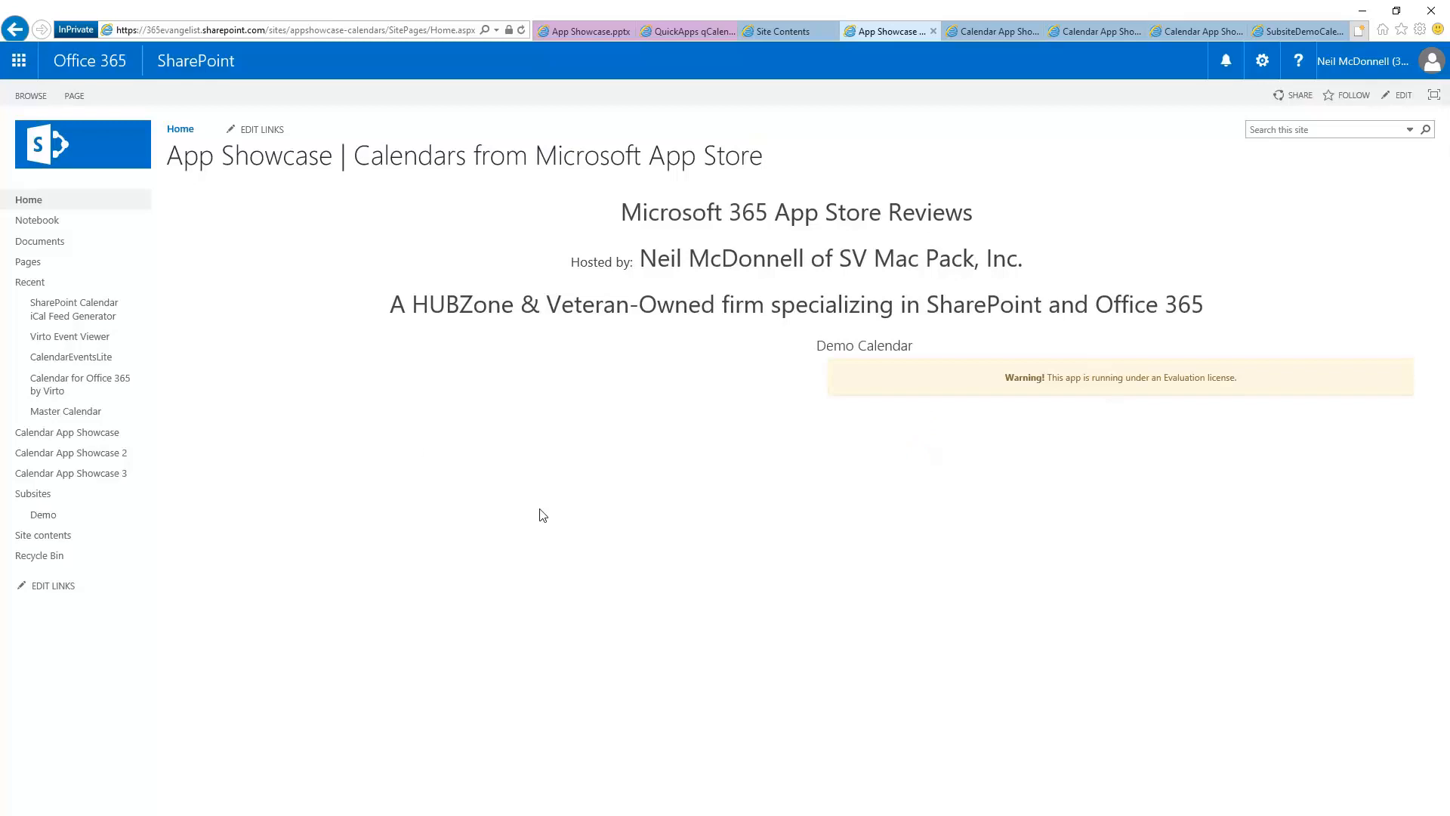
- Check the February 19 and 14 subsite events in the combined calendar and view the full details of Subsite Demo 2 Visit
scroll(555, 519, "down", 1)
scroll(574, 525, "down", 1)
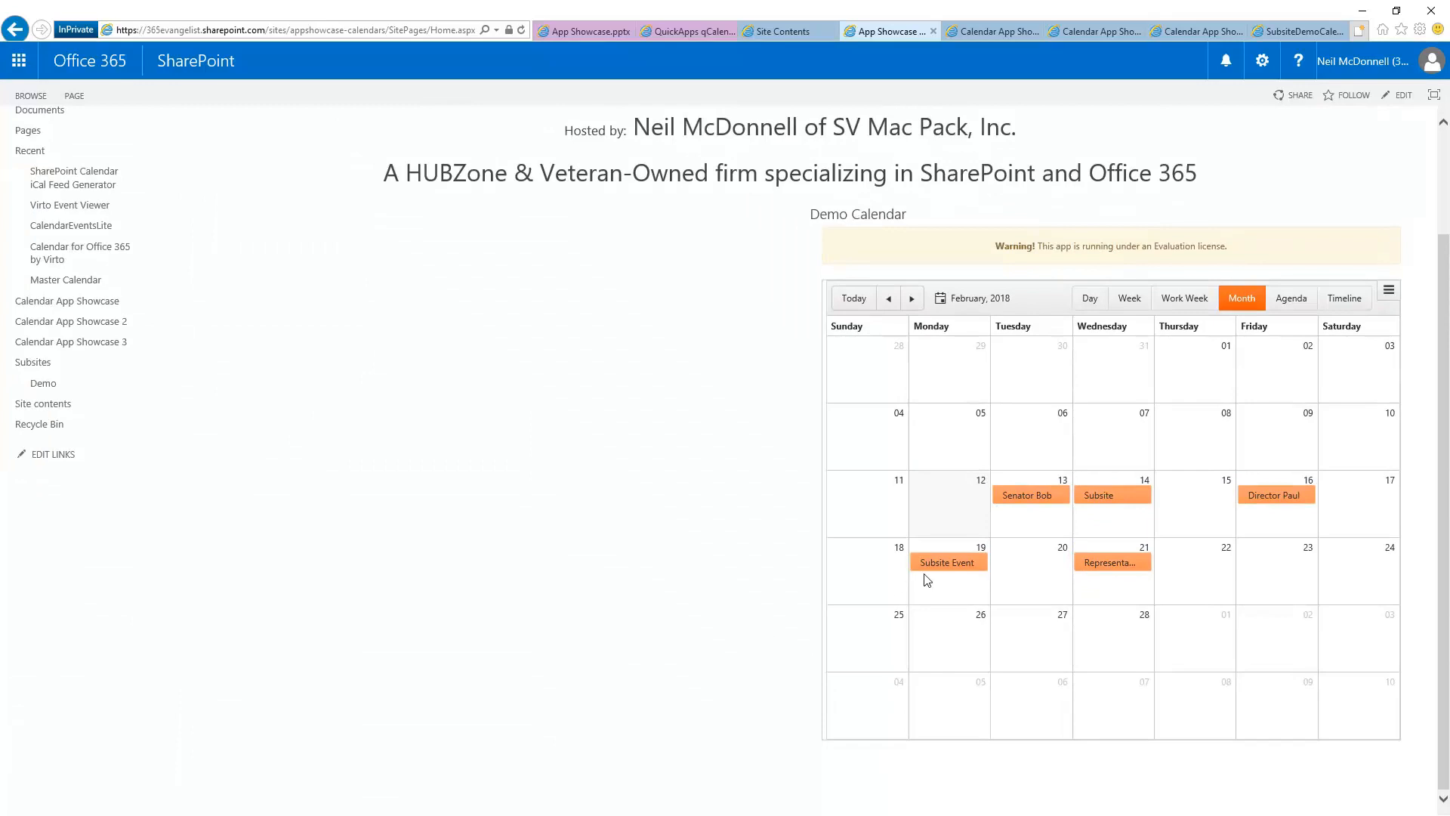
mouse_move(935, 563)
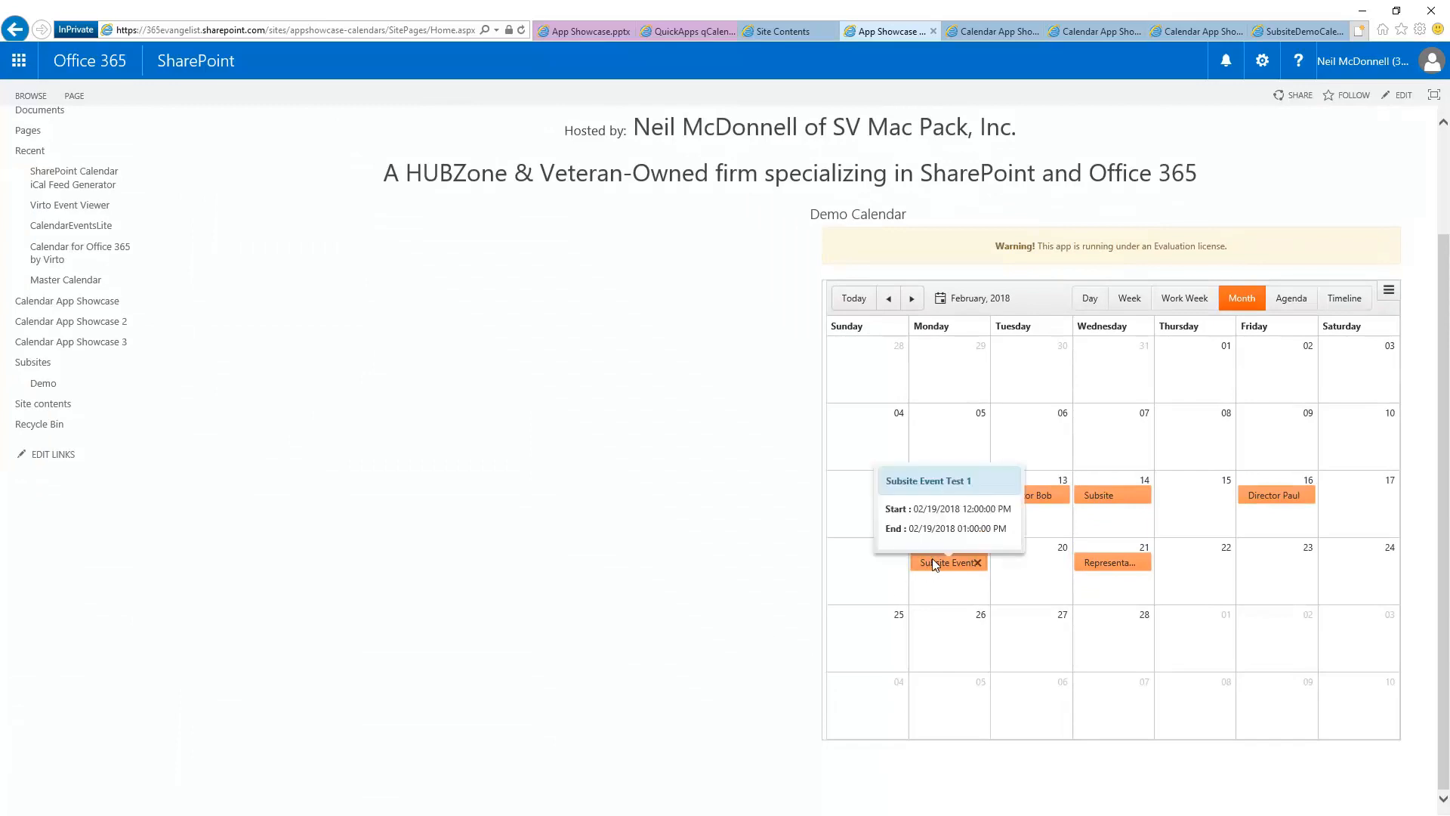
mouse_move(1102, 499)
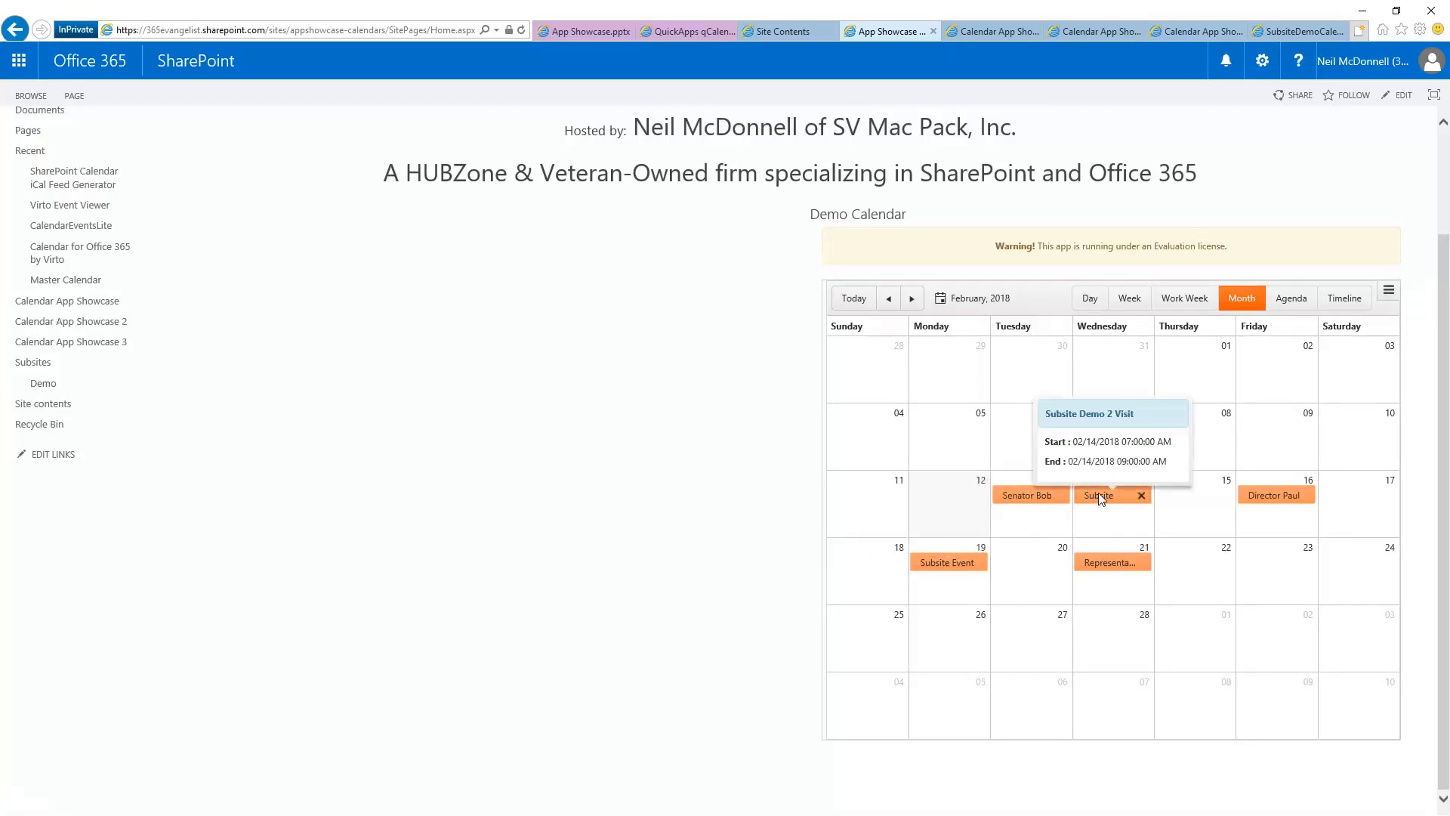
left_click(1098, 495)
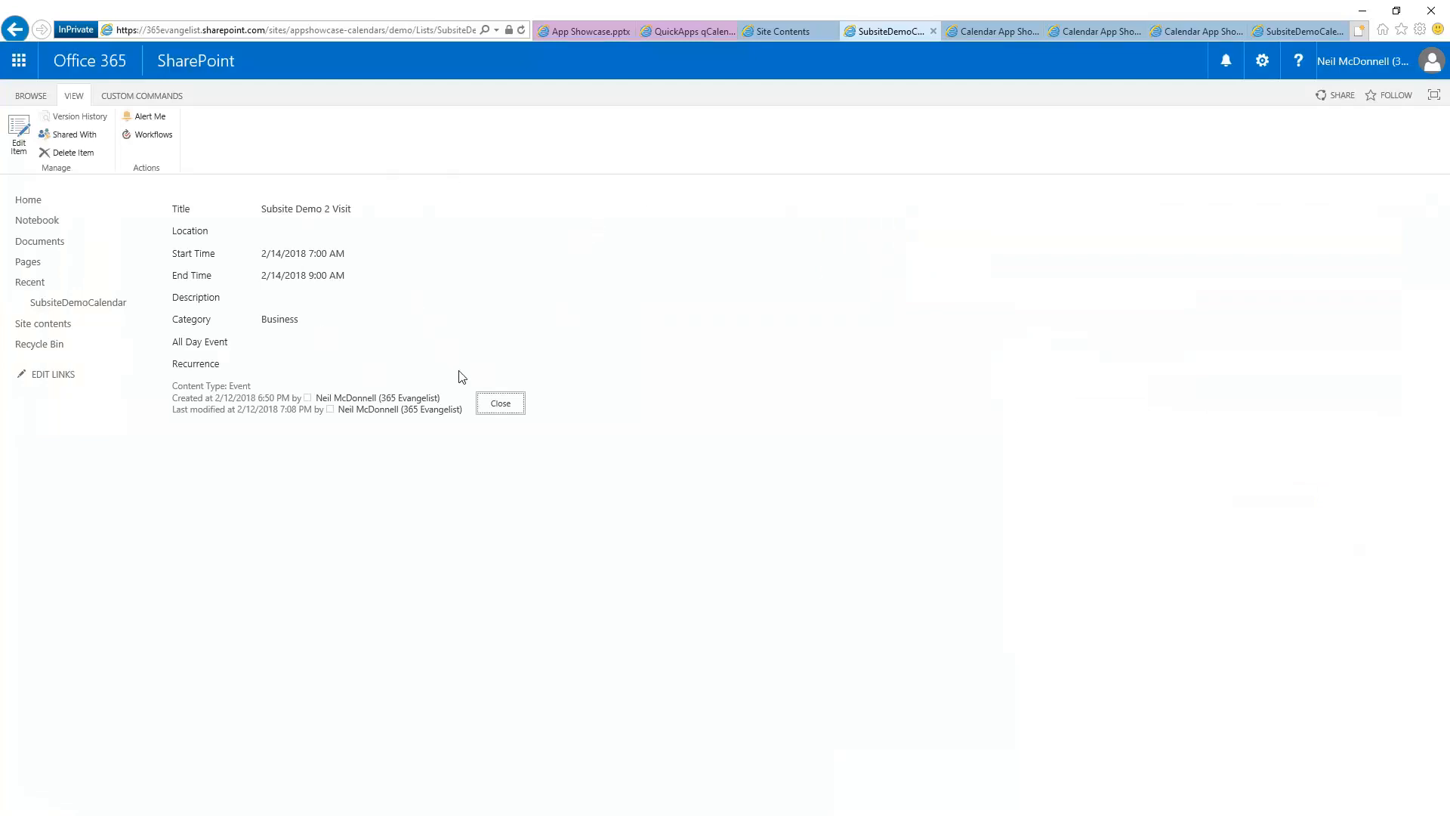
left_click(500, 407)
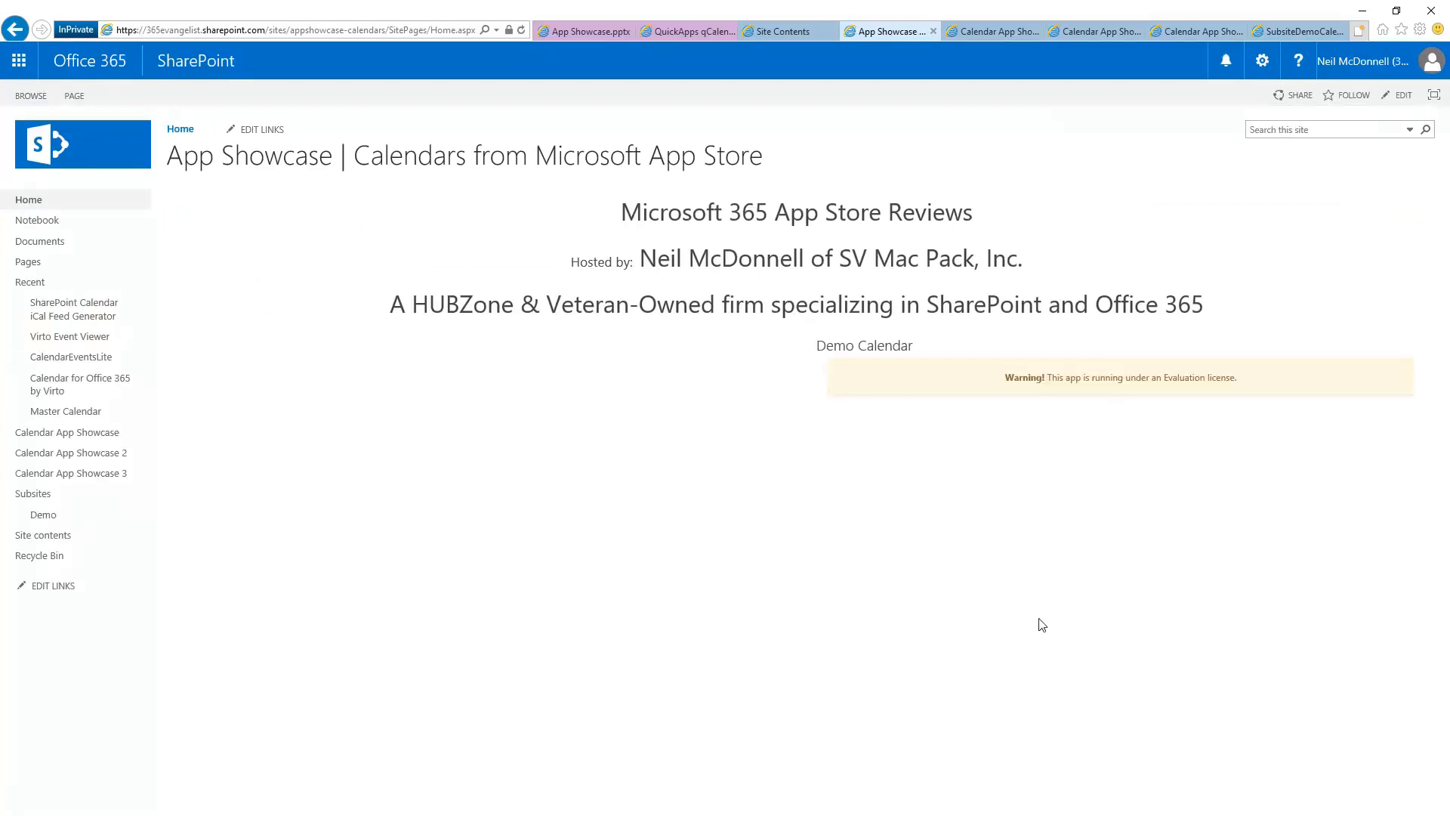
mouse_move(1042, 627)
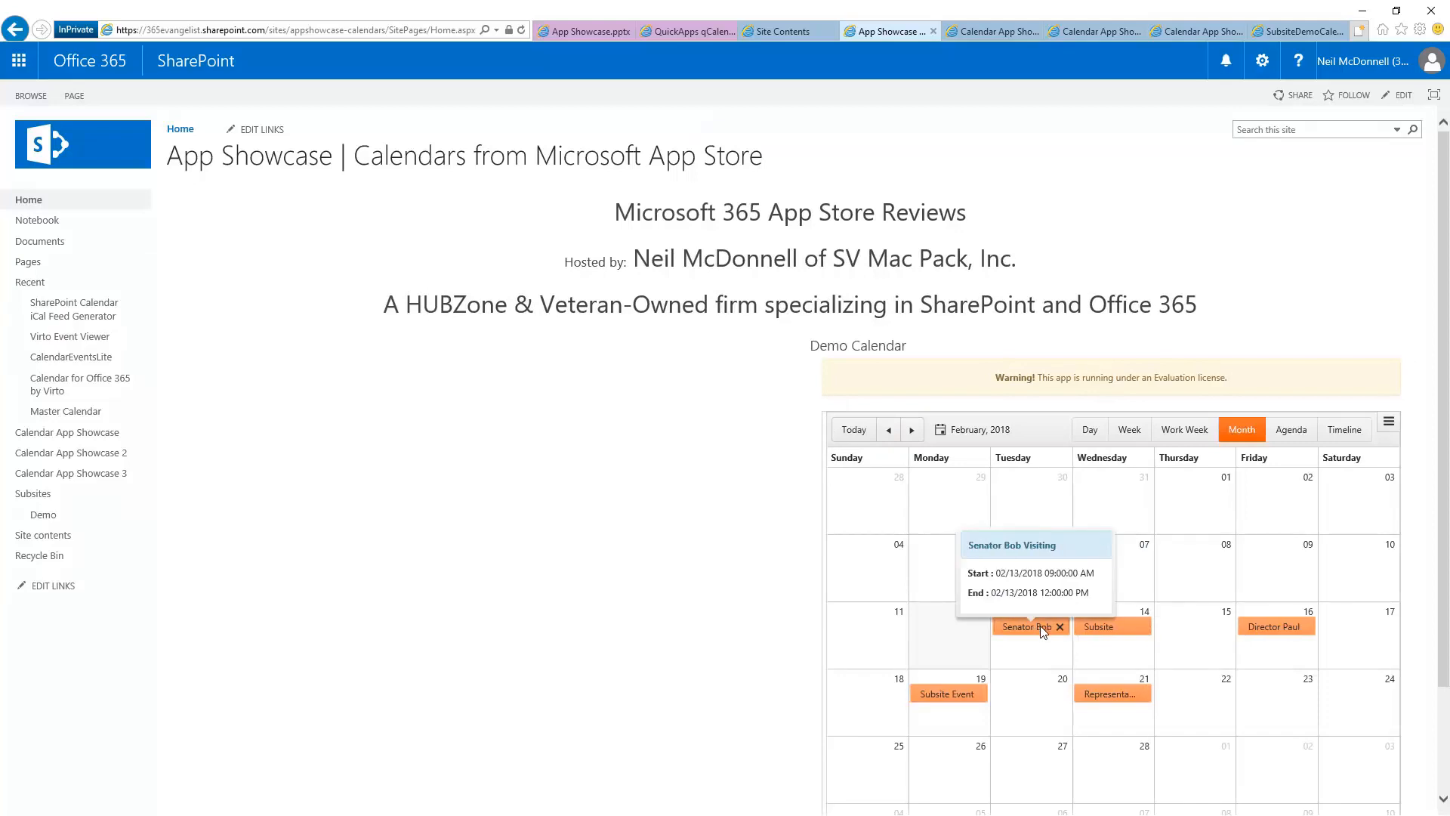
- Open the February 19 subsite event from the combined calendar, rename it A Subsite Event Test 1 and save it
mouse_move(944, 696)
scroll(939, 702, "down", 1)
left_click(938, 702)
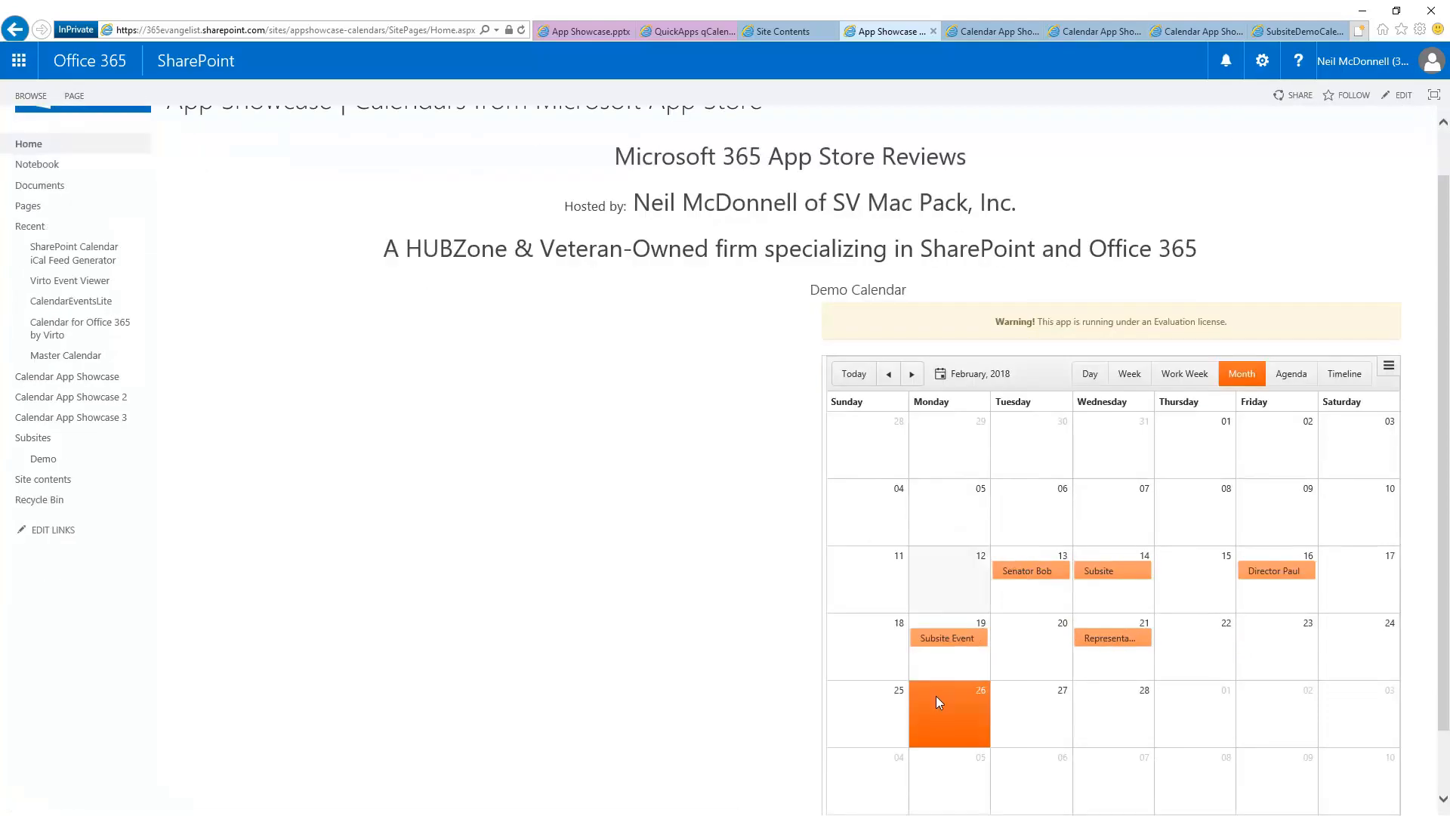
left_click(943, 640)
double_click(941, 639)
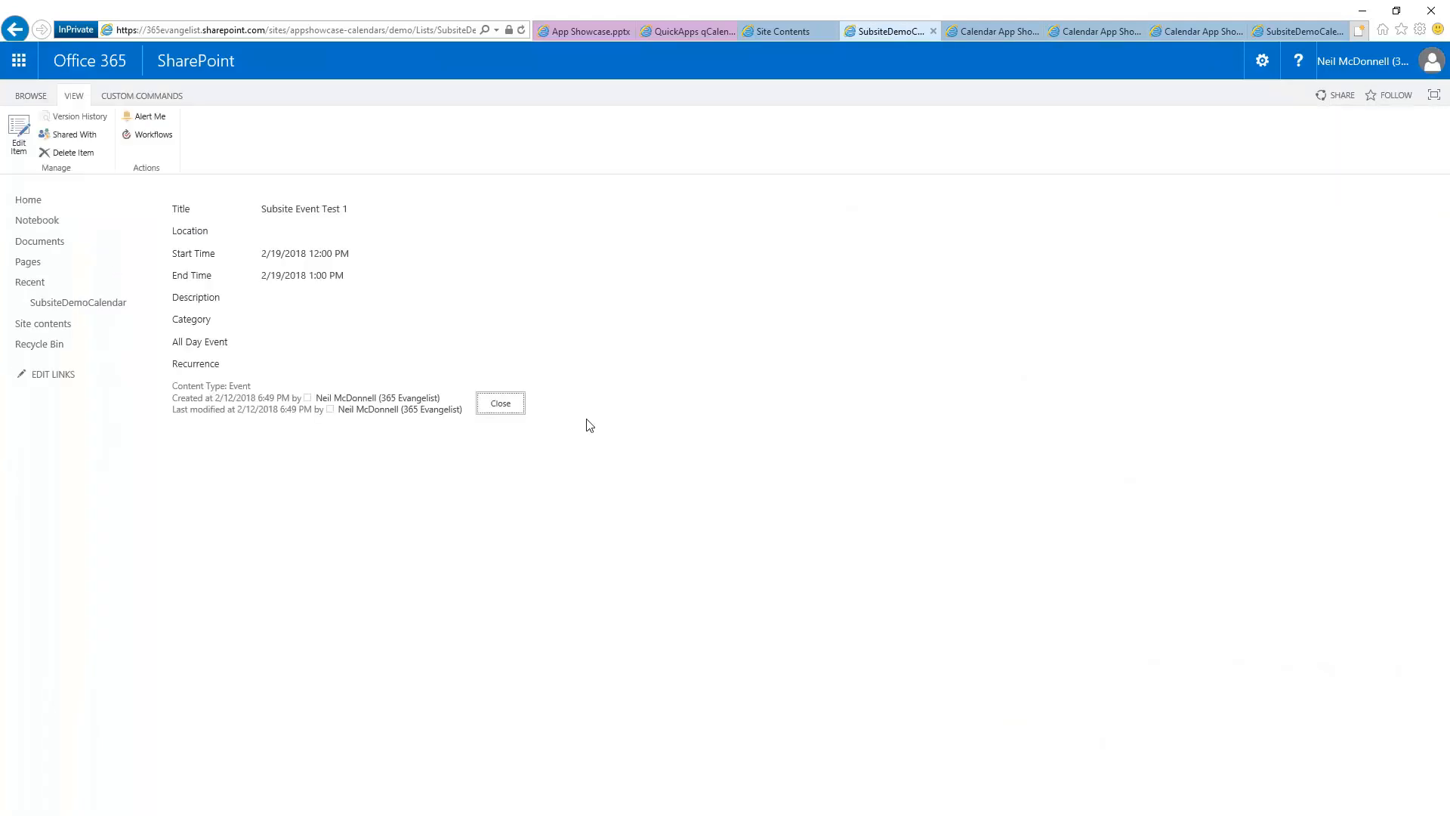
left_click(15, 132)
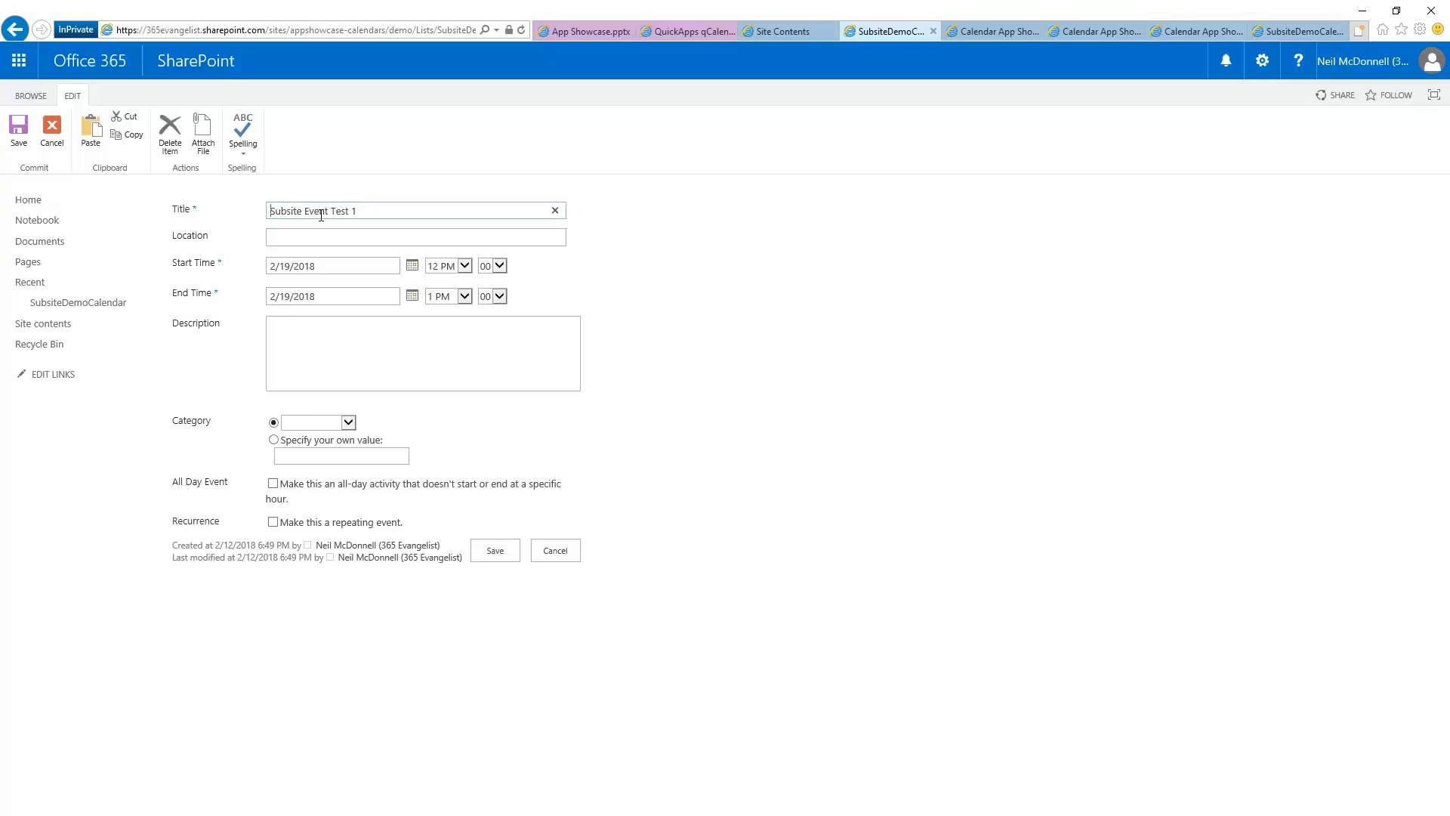
type("A")
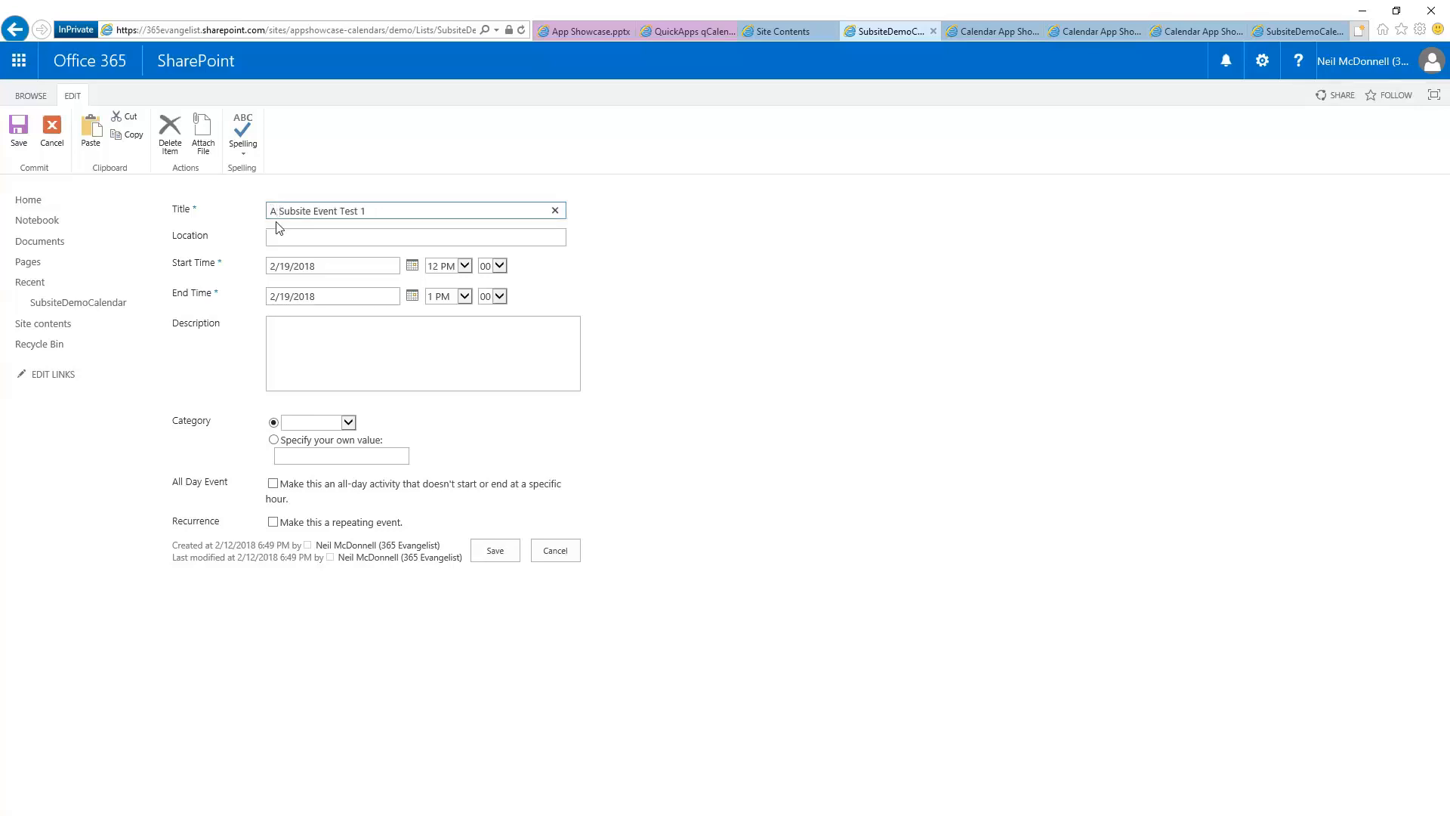
left_click(17, 132)
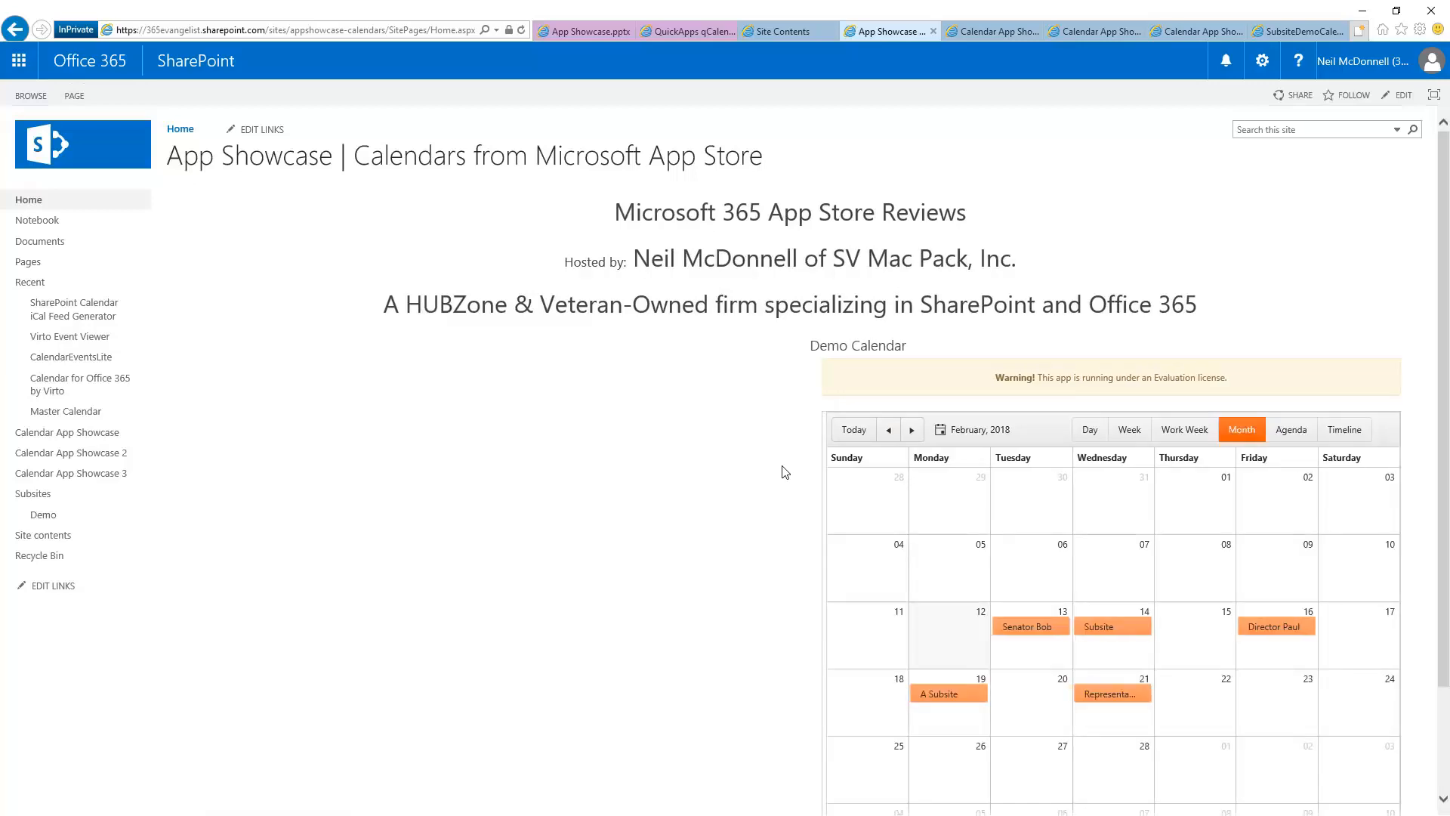
mouse_move(946, 701)
scroll(646, 469, "down", 2)
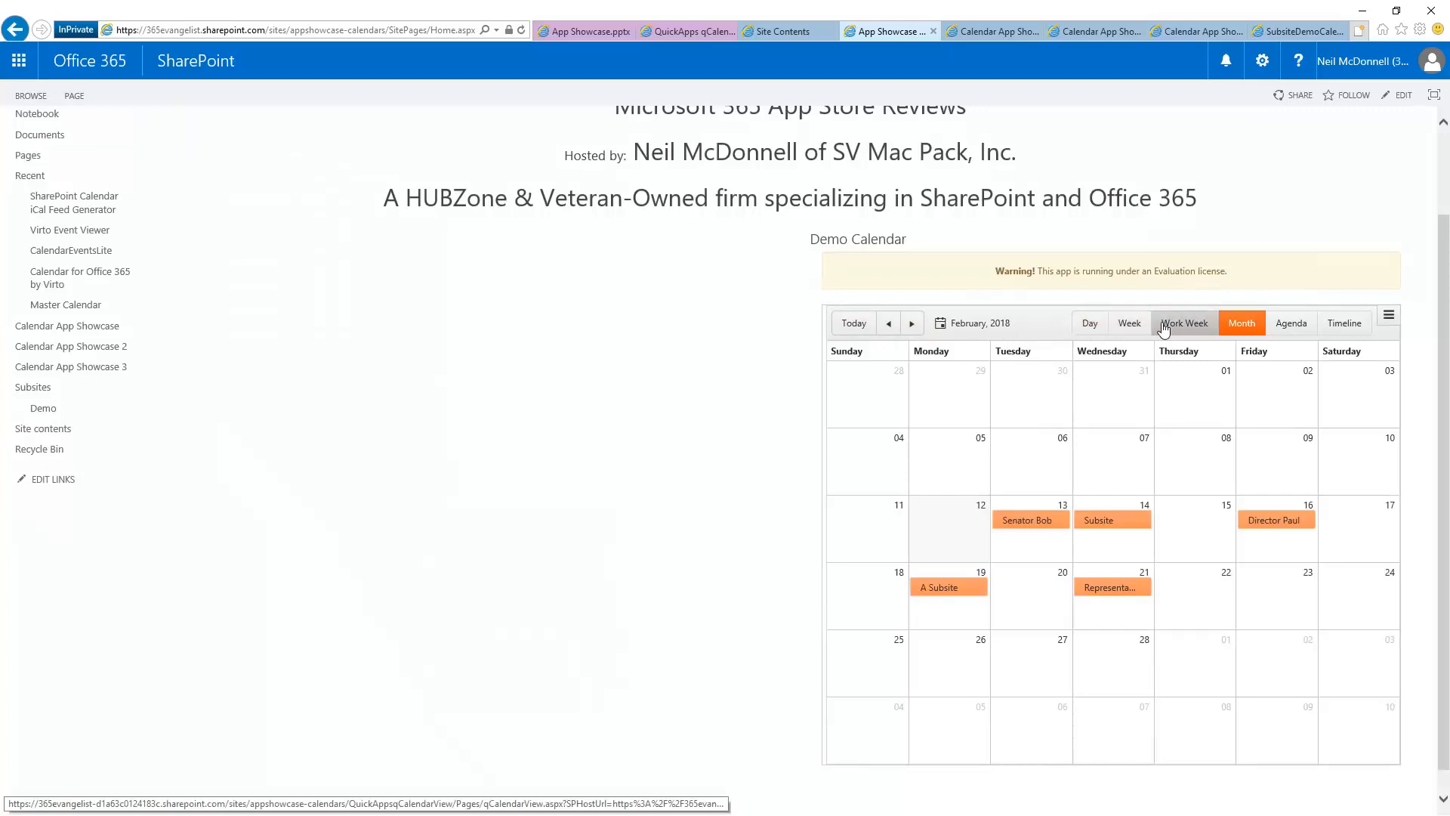
- Check the combined calendar in Day view and look through the February 11–17 events hour by hour in Week view
left_click(1091, 326)
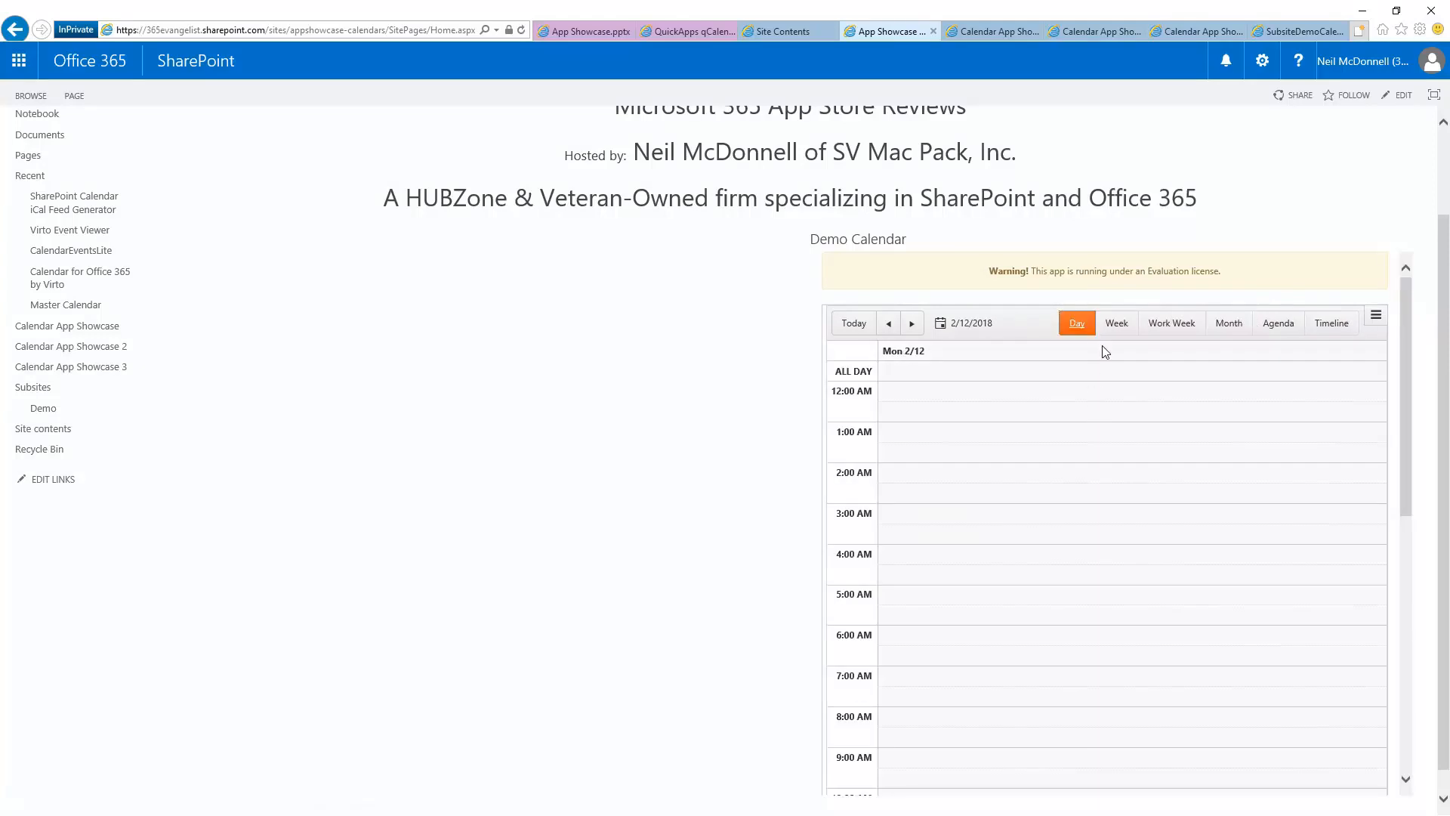
left_click(1112, 333)
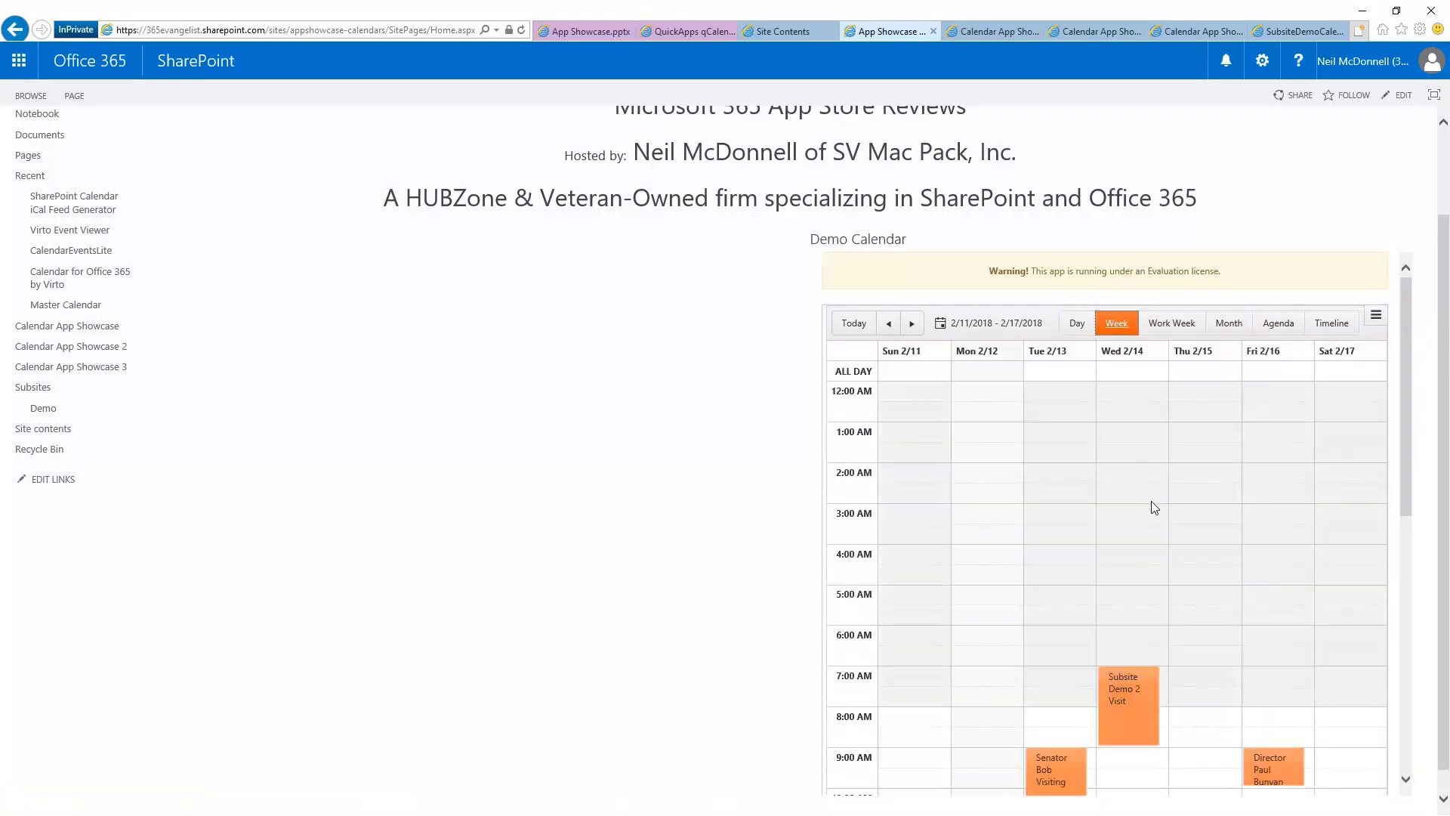
scroll(1156, 501, "down", 3)
scroll(977, 486, "up", 3)
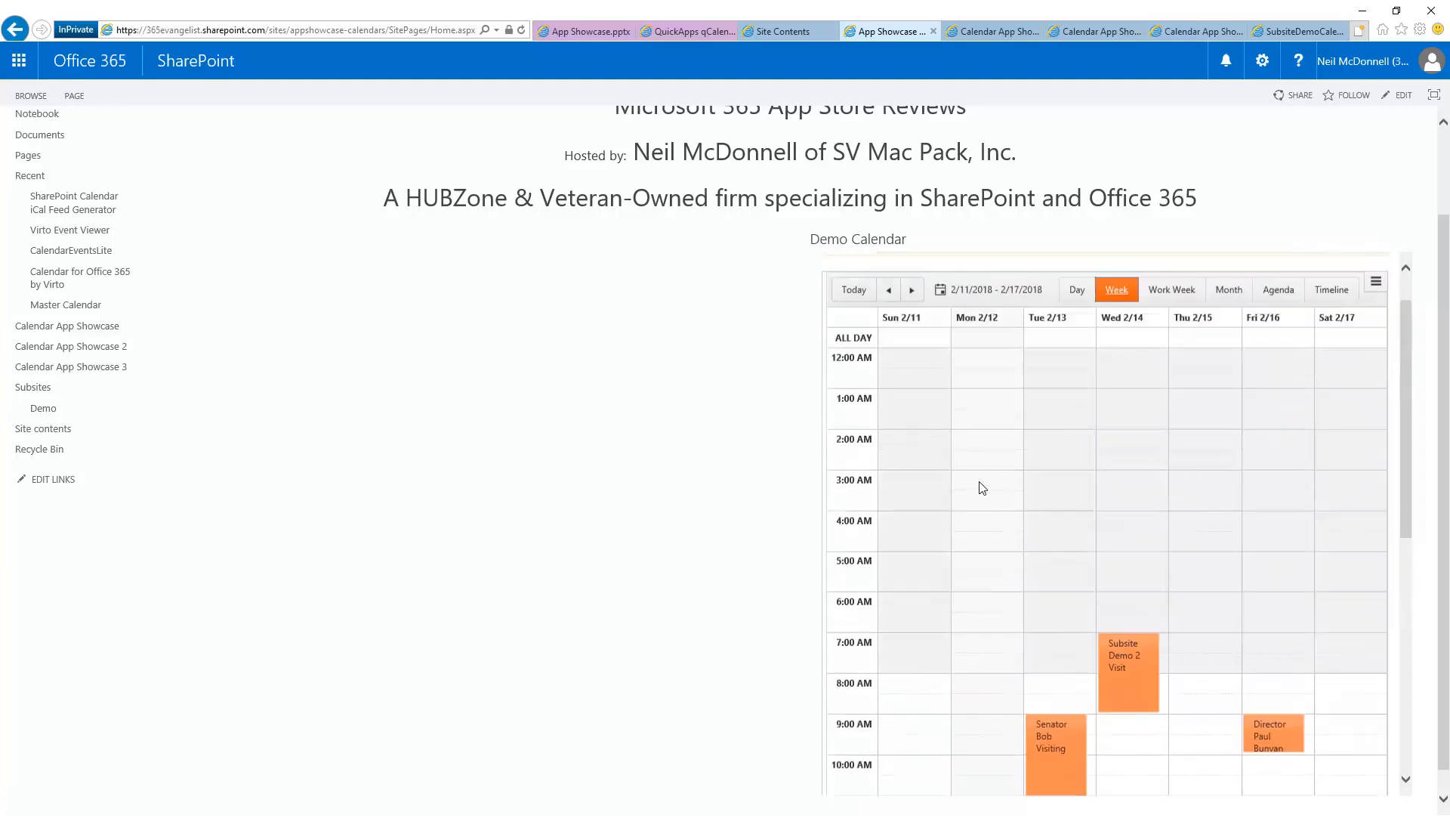
scroll(1129, 471, "down", 3)
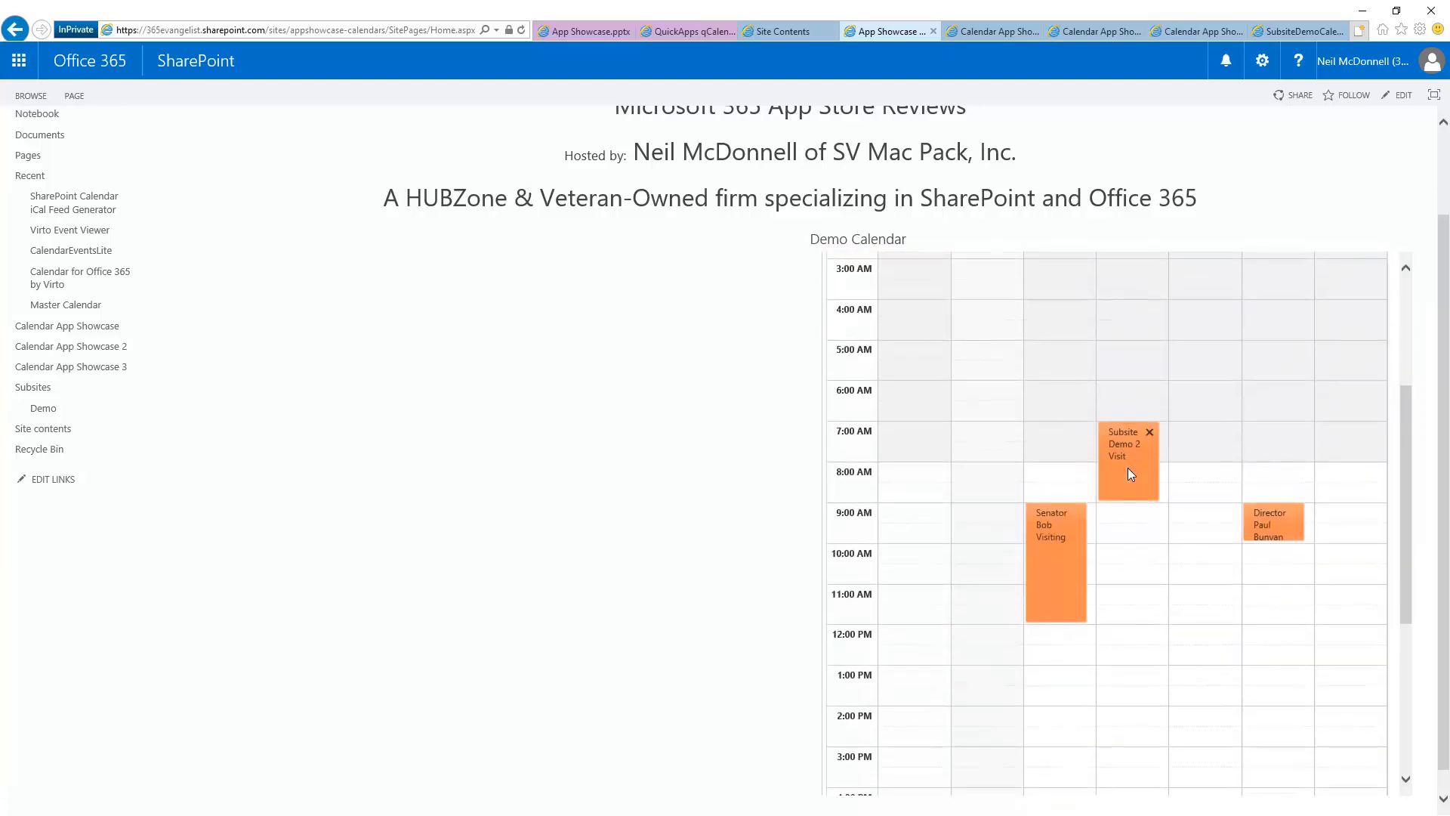
scroll(1129, 471, "up", 3)
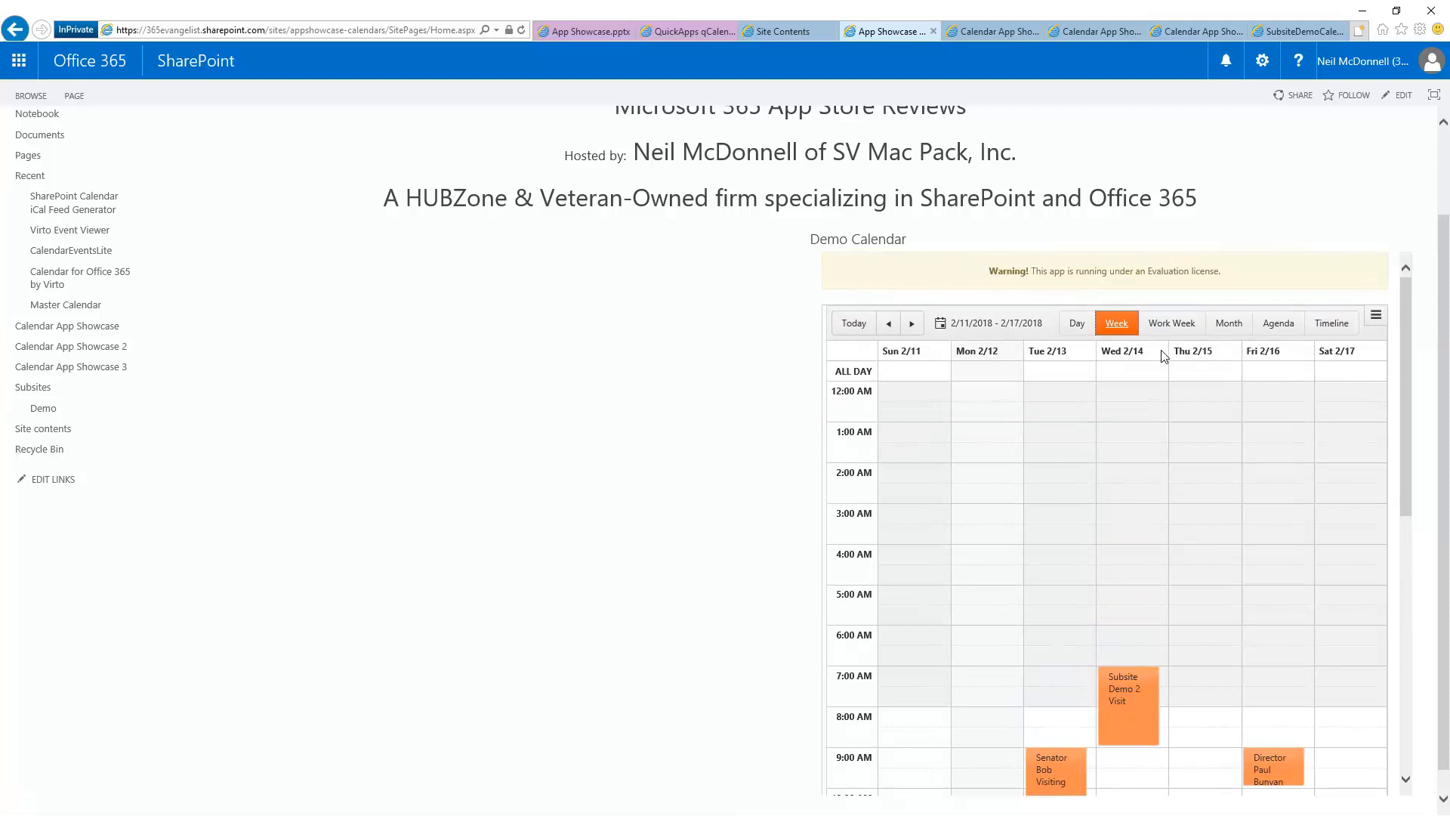
scroll(1122, 425, "down", 1)
scroll(1123, 426, "down", 3)
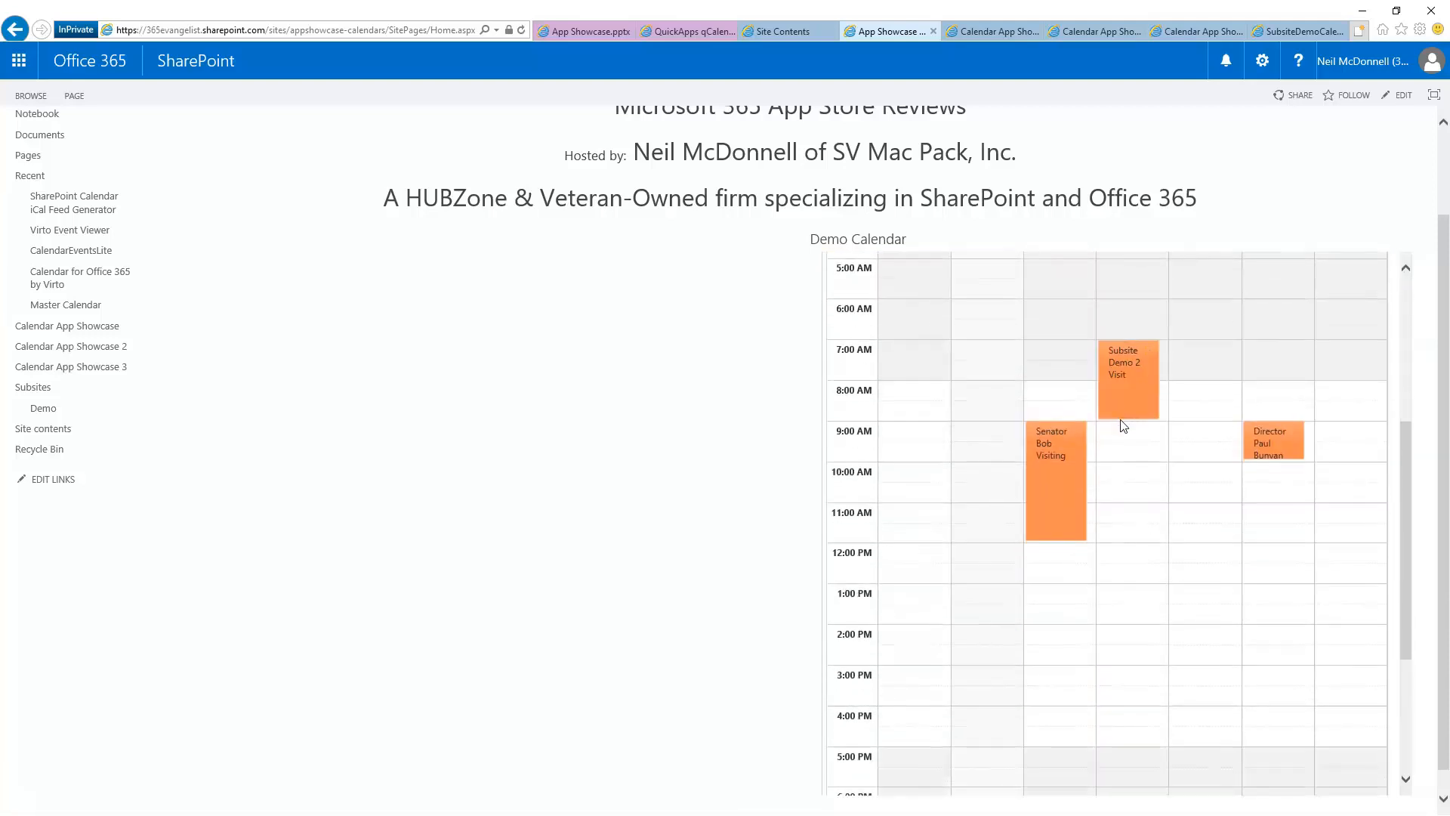
scroll(1122, 425, "down", 3)
scroll(1122, 426, "up", 2)
scroll(1122, 426, "up", 5)
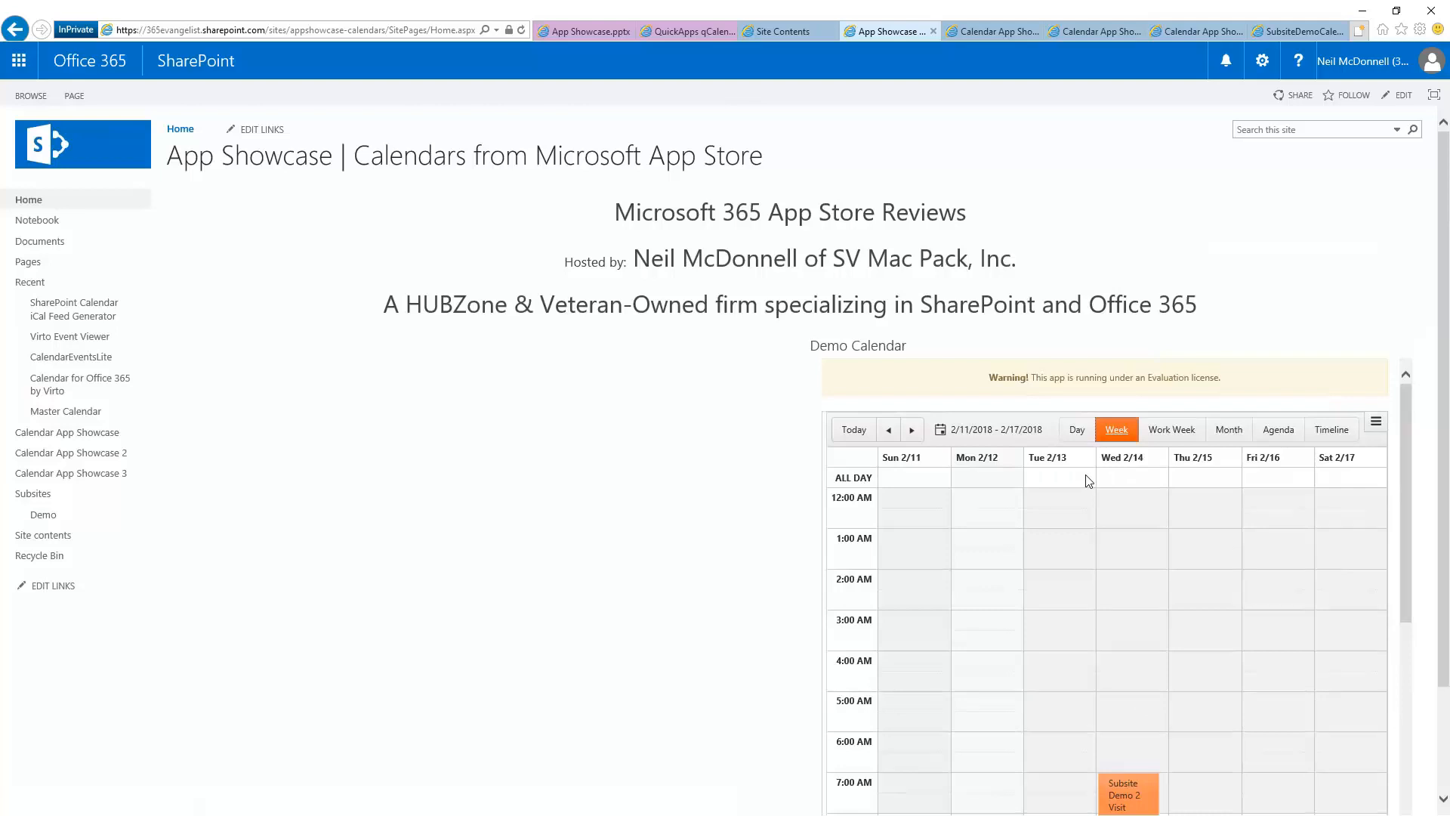
- Compare the combined calendar in Work Week, Month, Agenda and Timeline views, ending on the Month view
left_click(1164, 444)
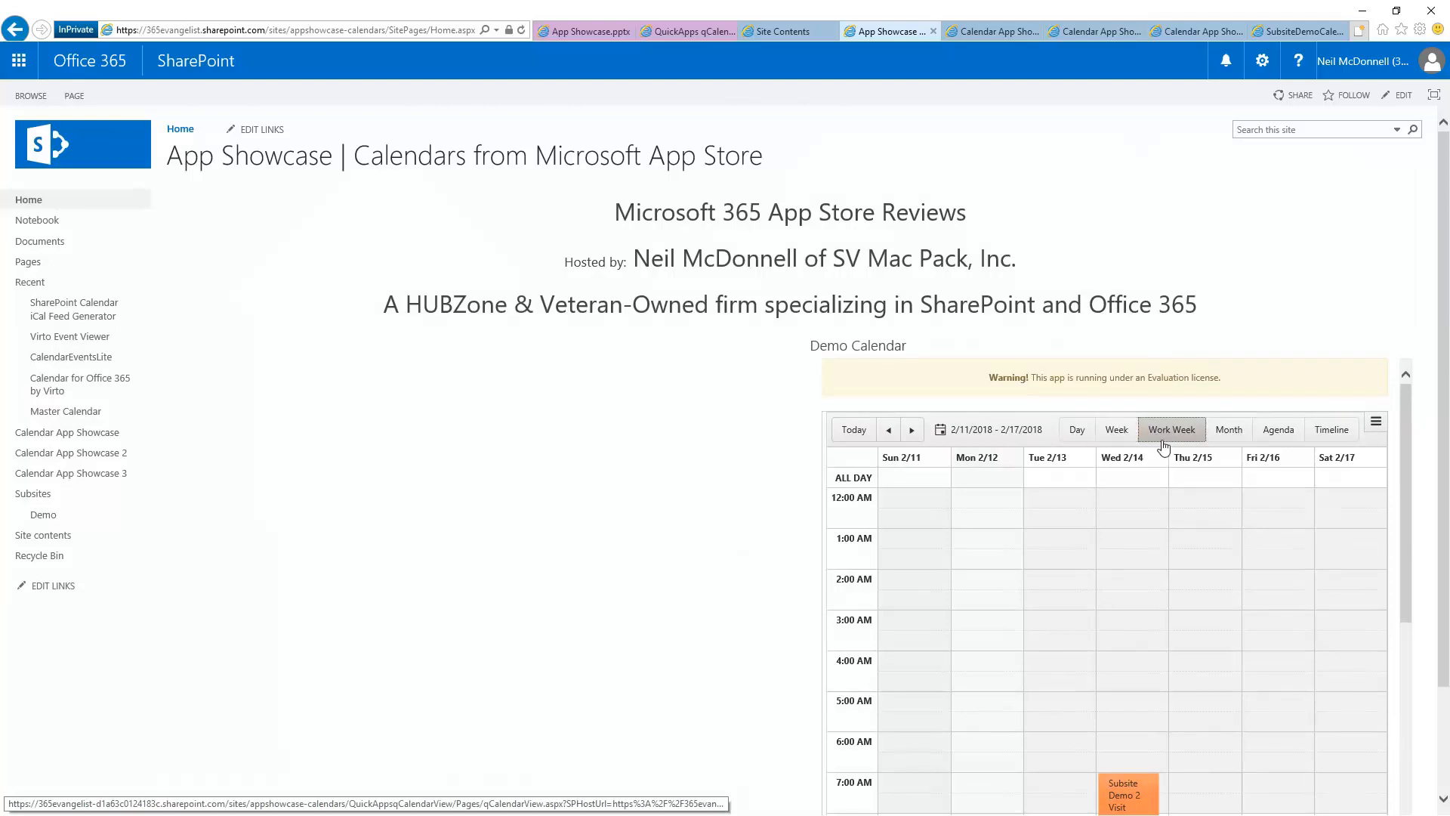
left_click(1227, 439)
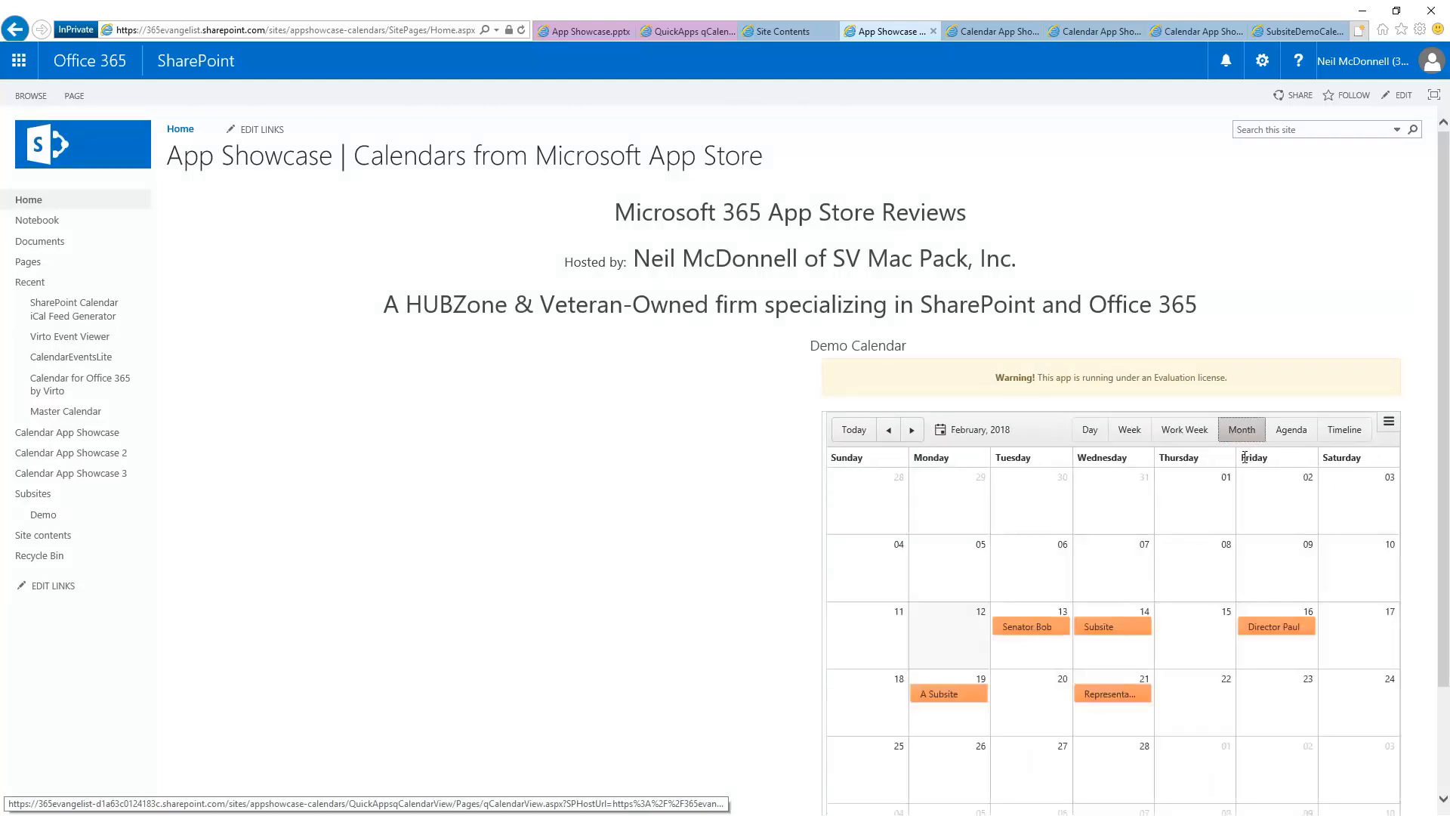
scroll(1254, 393, "down", 1)
left_click(1292, 331)
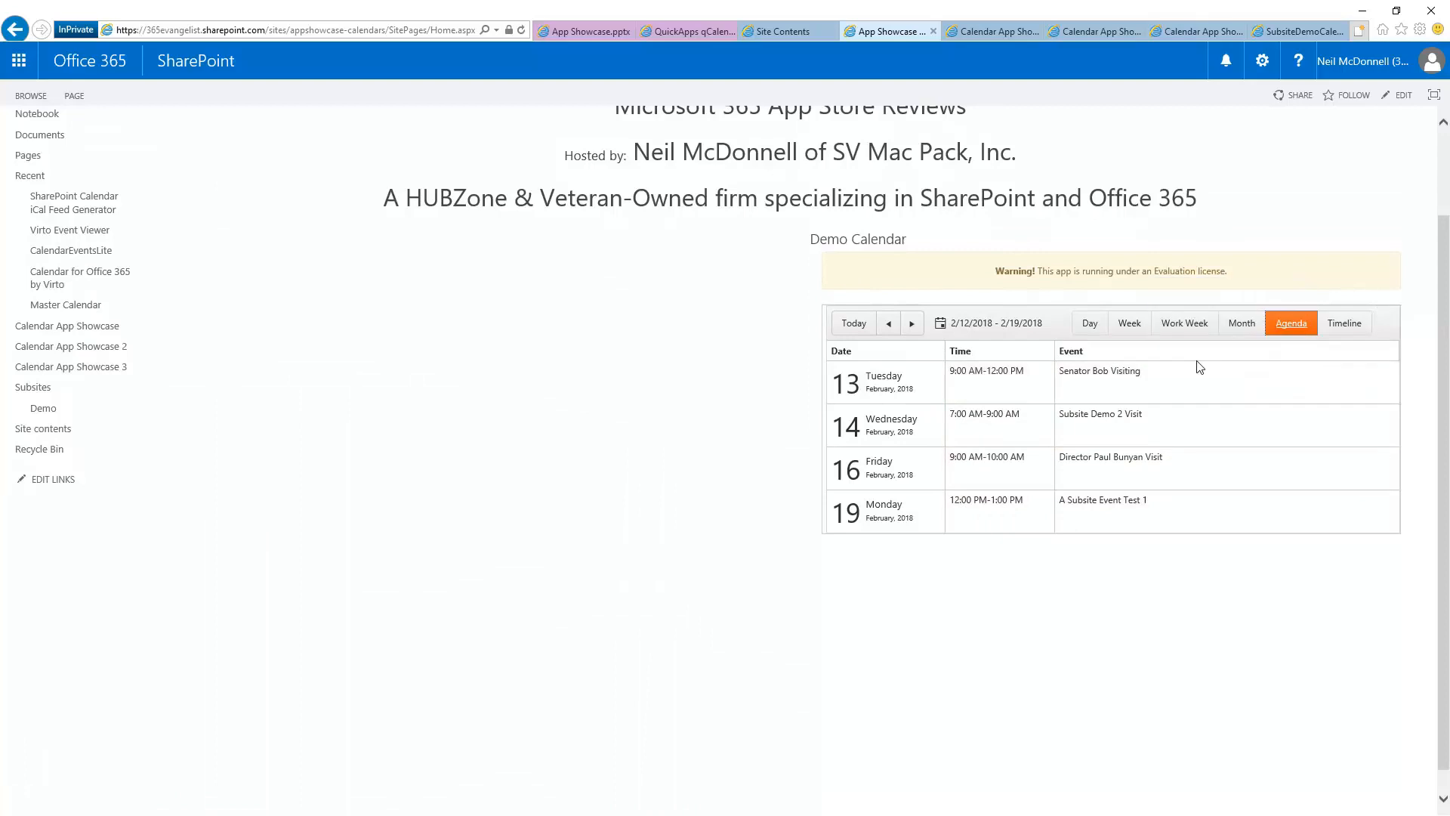
left_click(1237, 335)
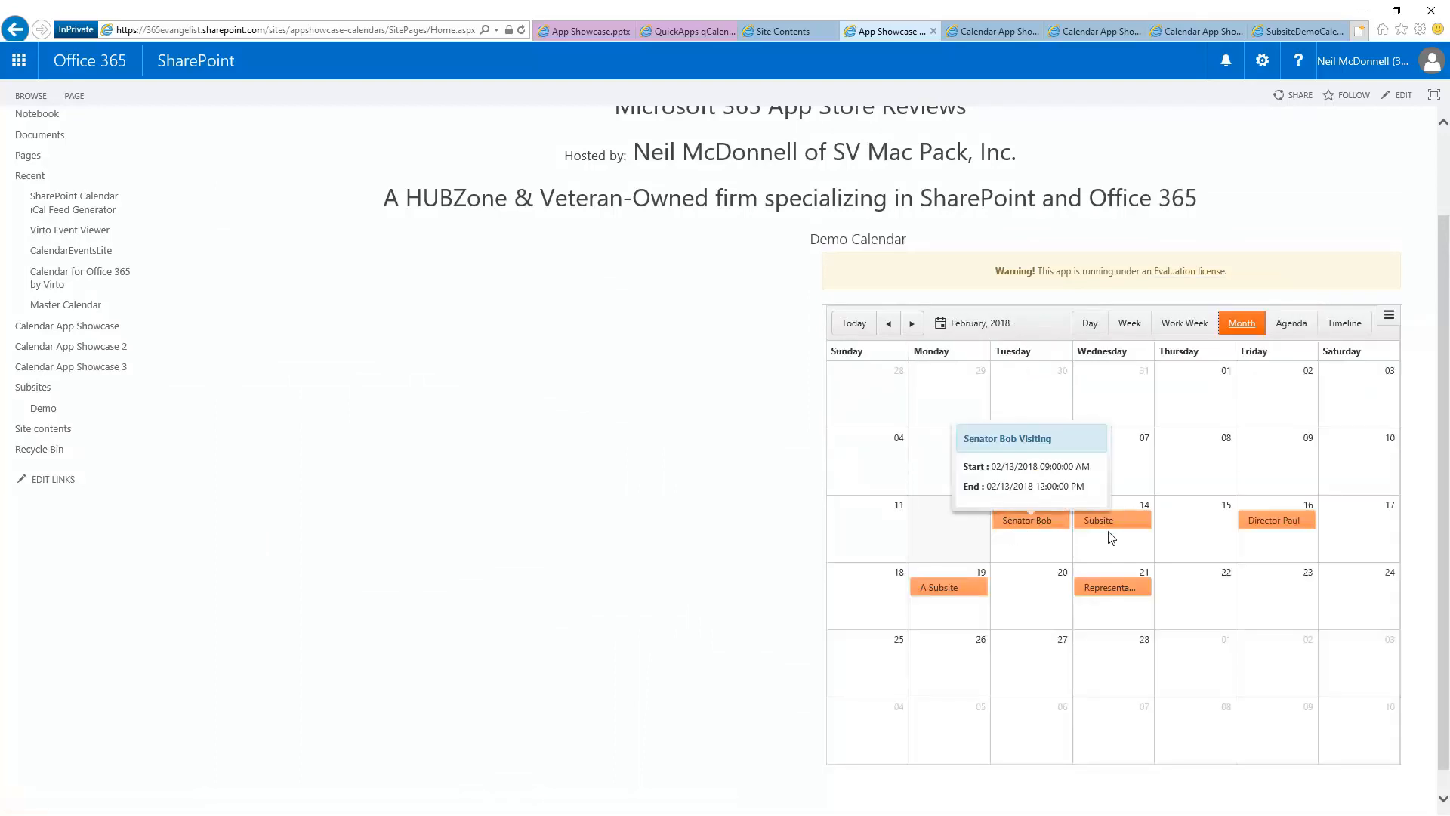
left_click(1291, 324)
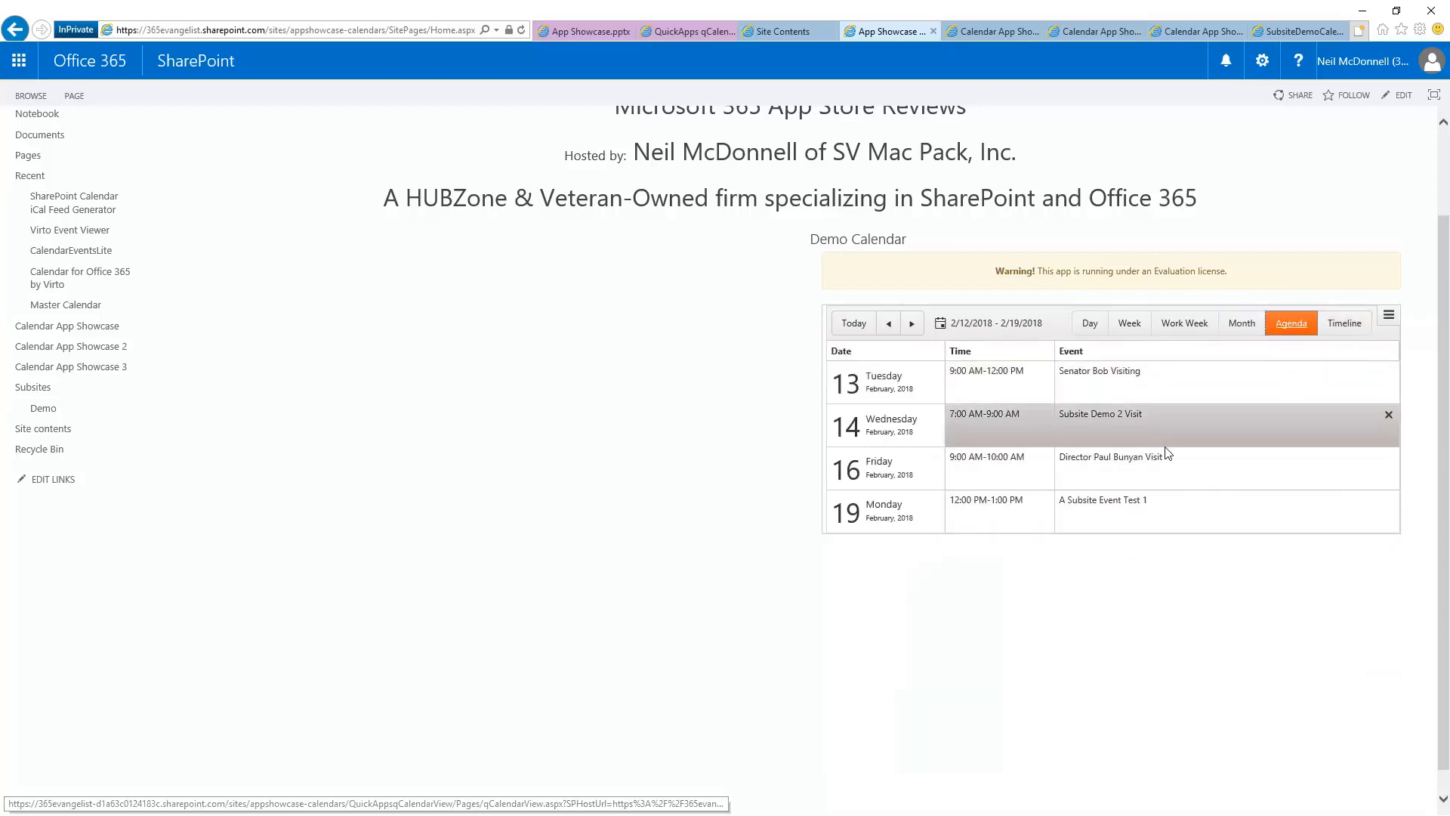
left_click(1344, 323)
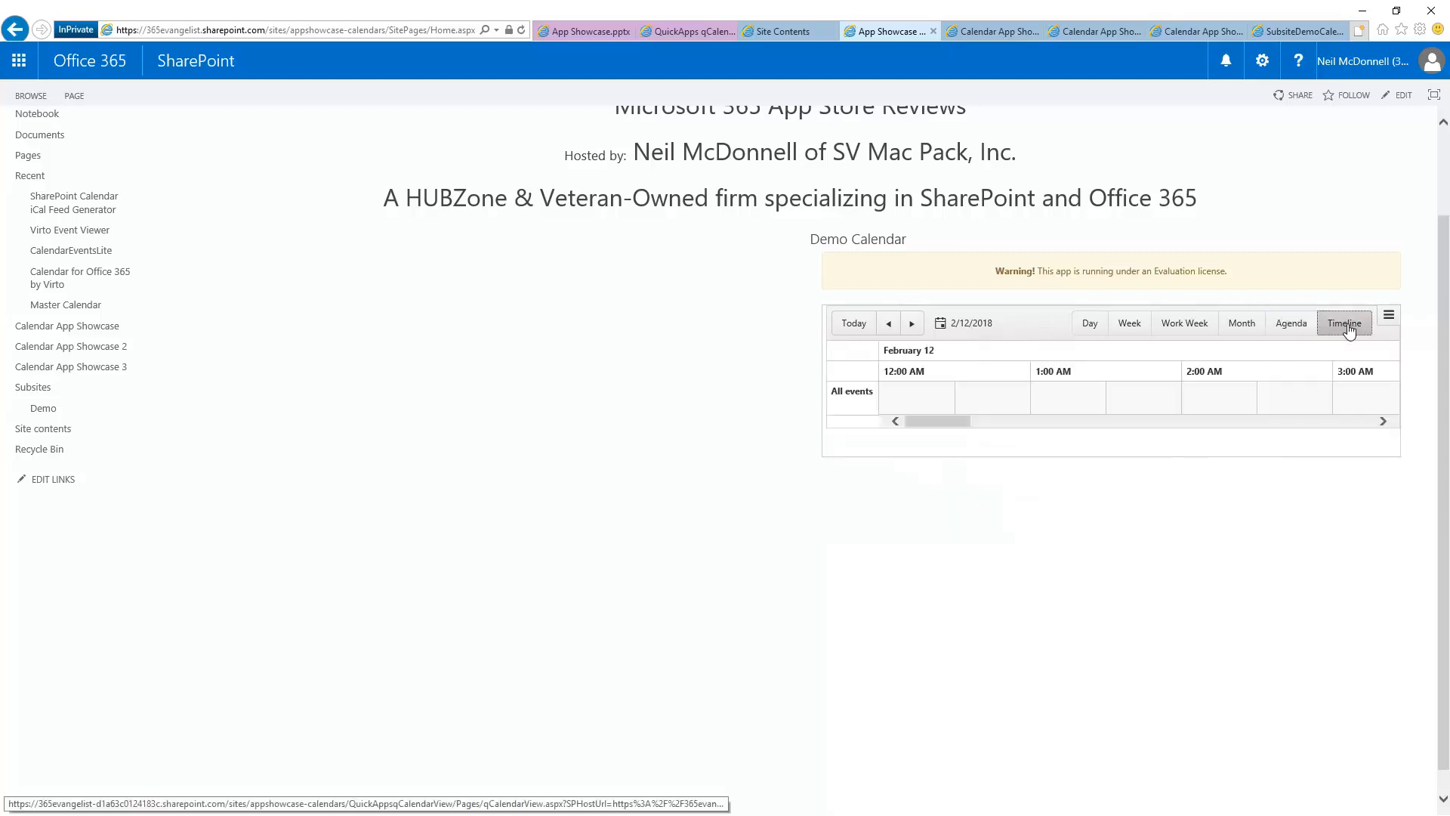
mouse_move(933, 423)
left_mouse_down()
mouse_move(1349, 437)
mouse_move(909, 434)
left_mouse_up()
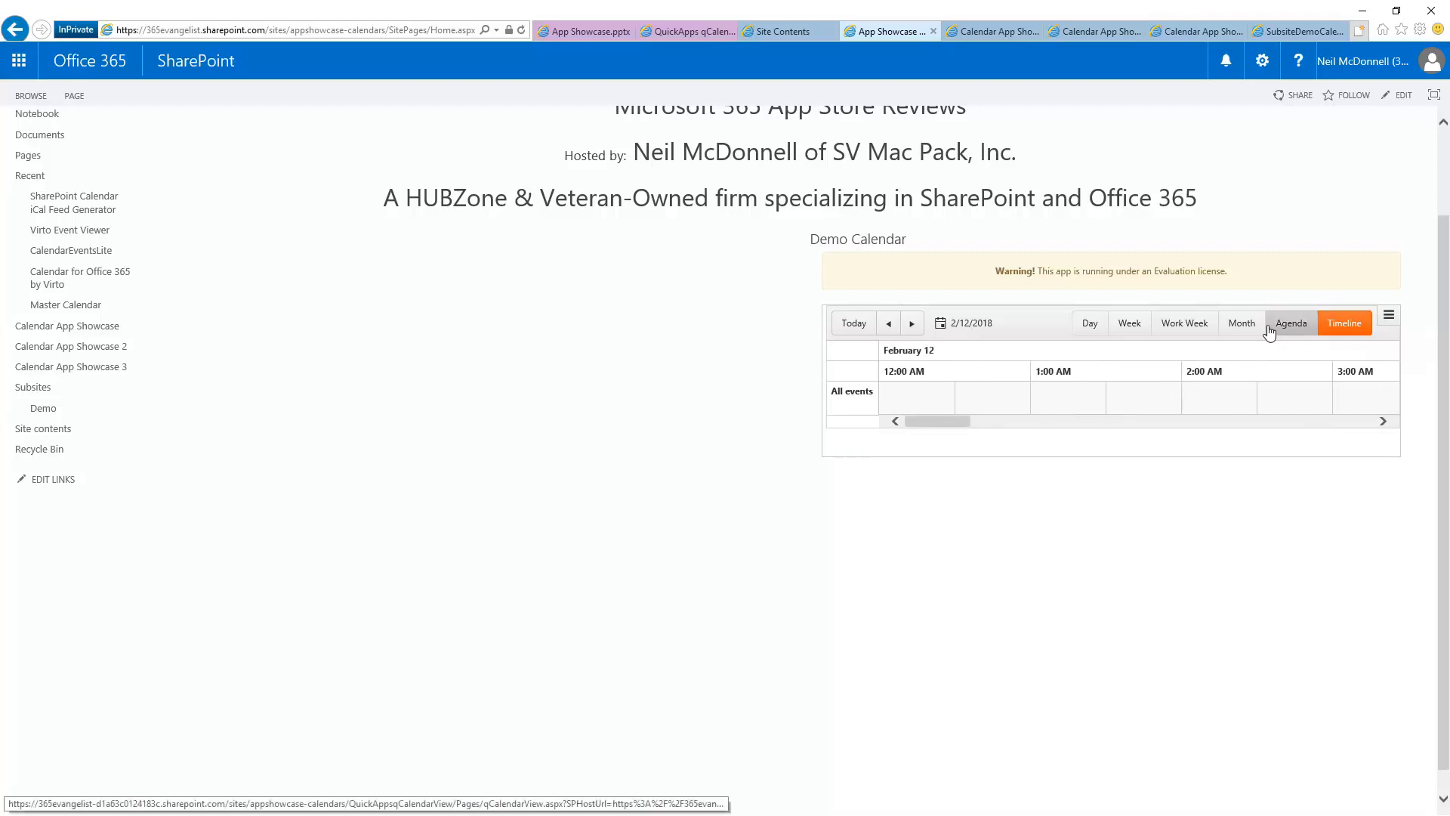
left_click(1241, 323)
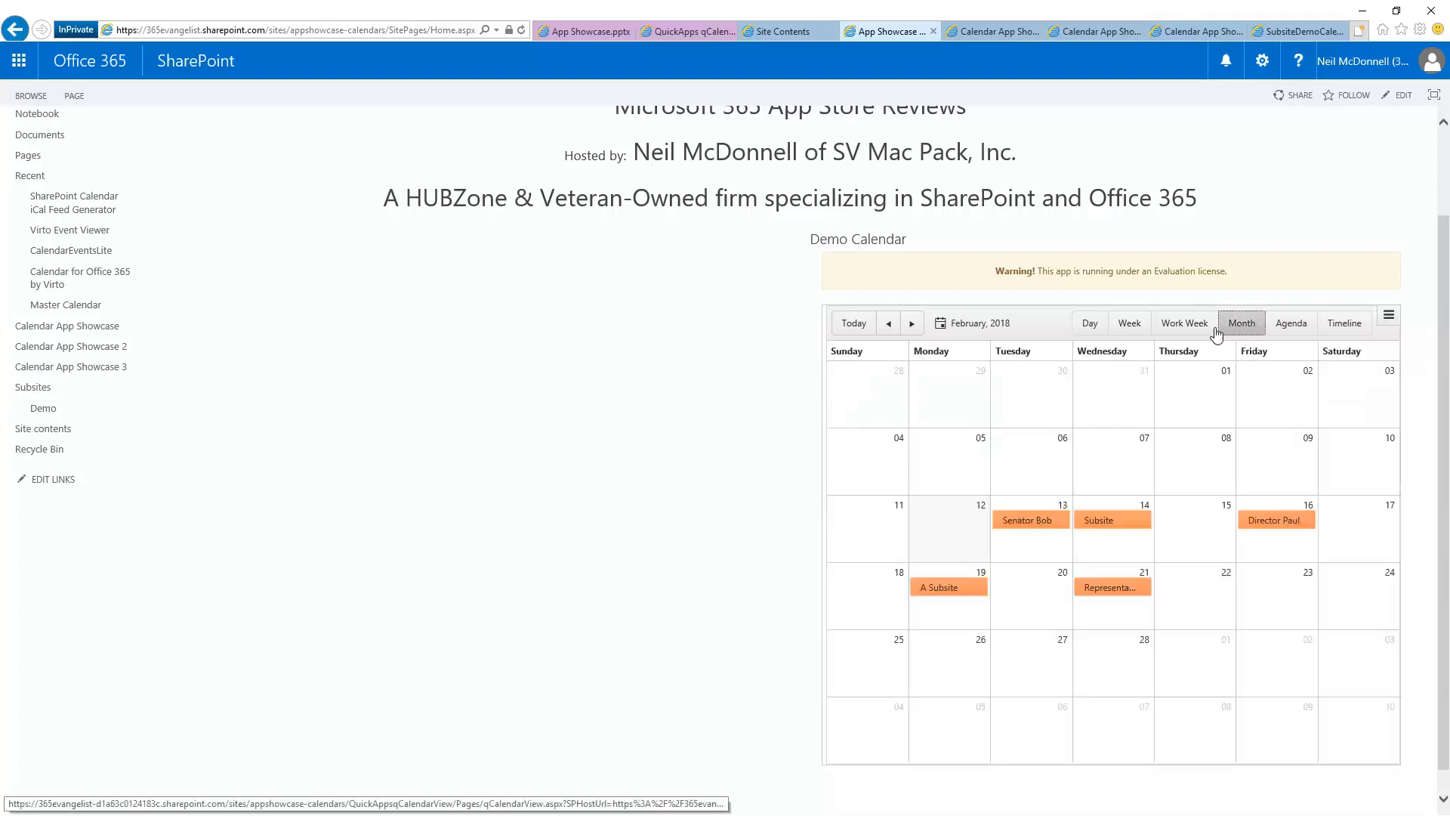
- Open the calendar's configuration and review its filtering, Selector/Multiselector Filter, search panel and custom action settings
left_click(1388, 315)
left_click(1389, 337)
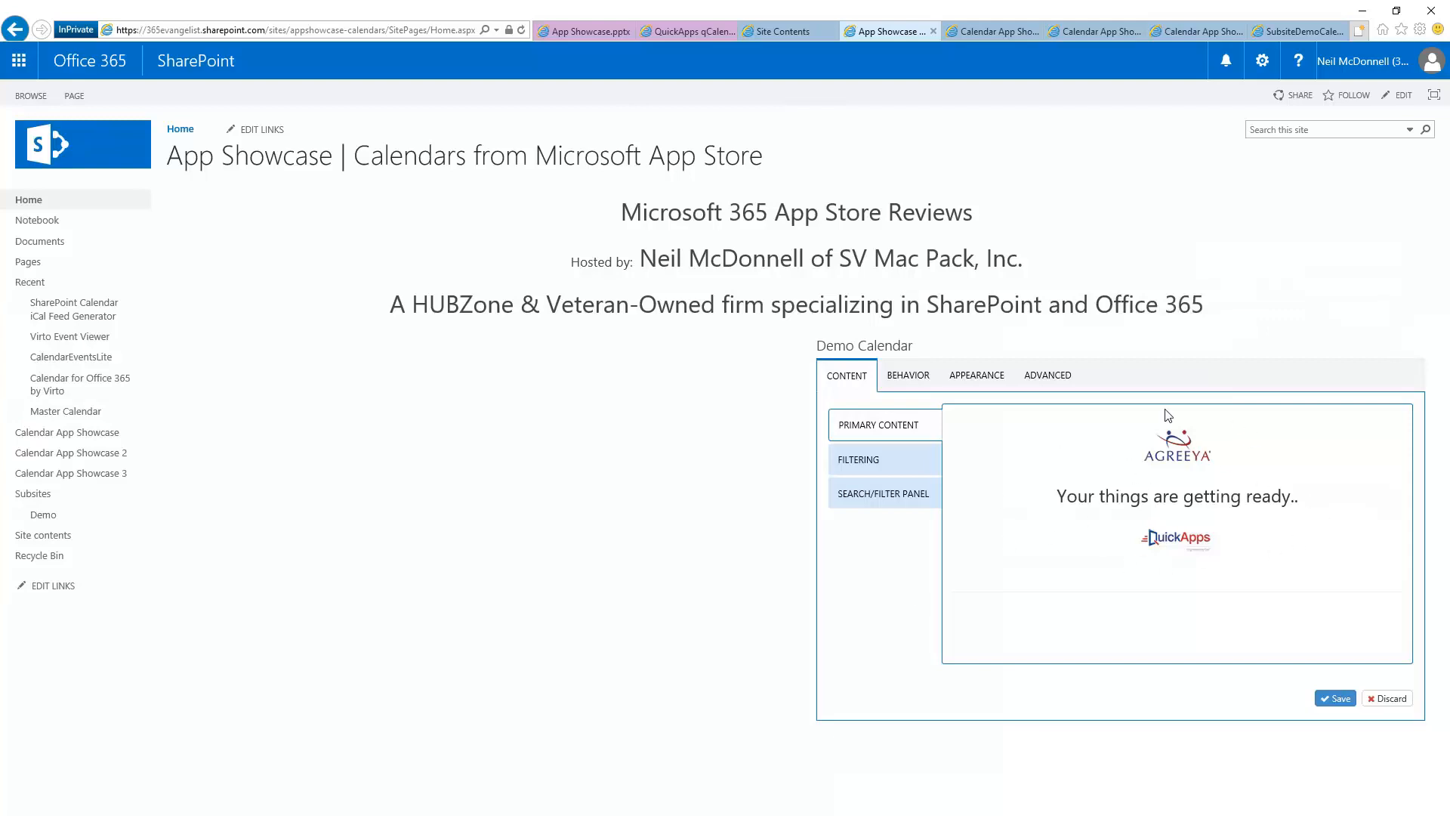
left_click(860, 462)
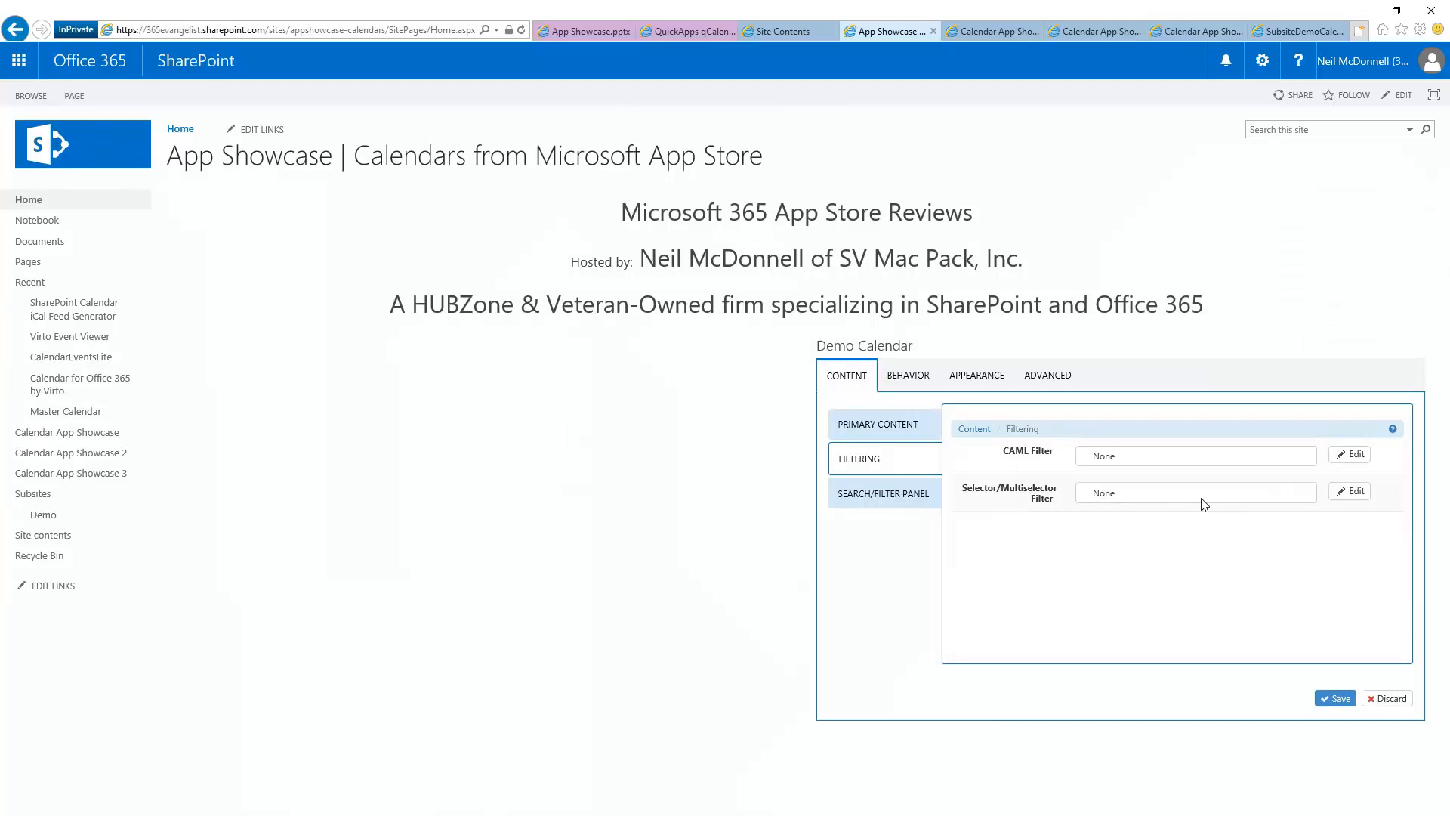
left_click(911, 496)
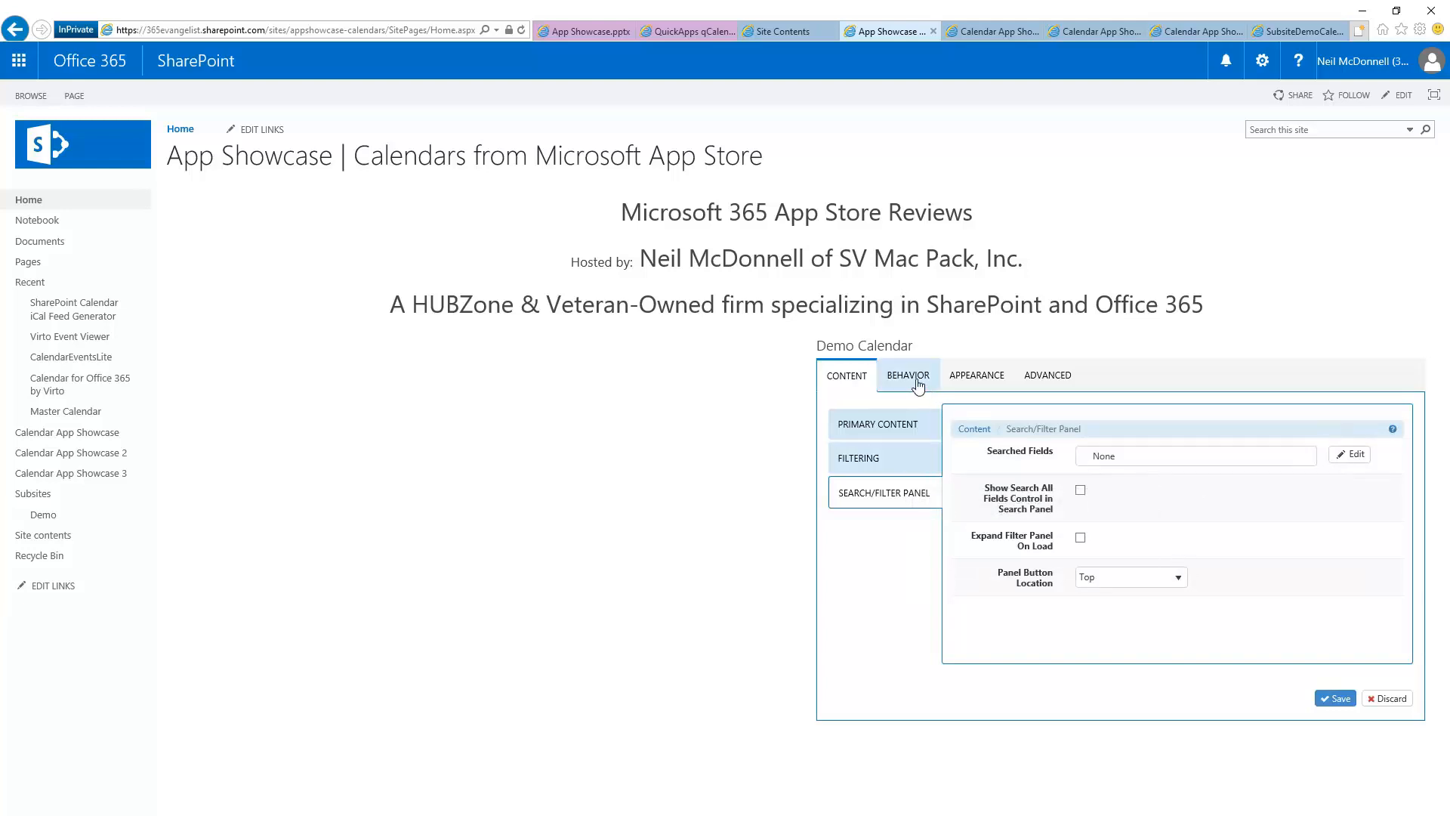
left_click(866, 463)
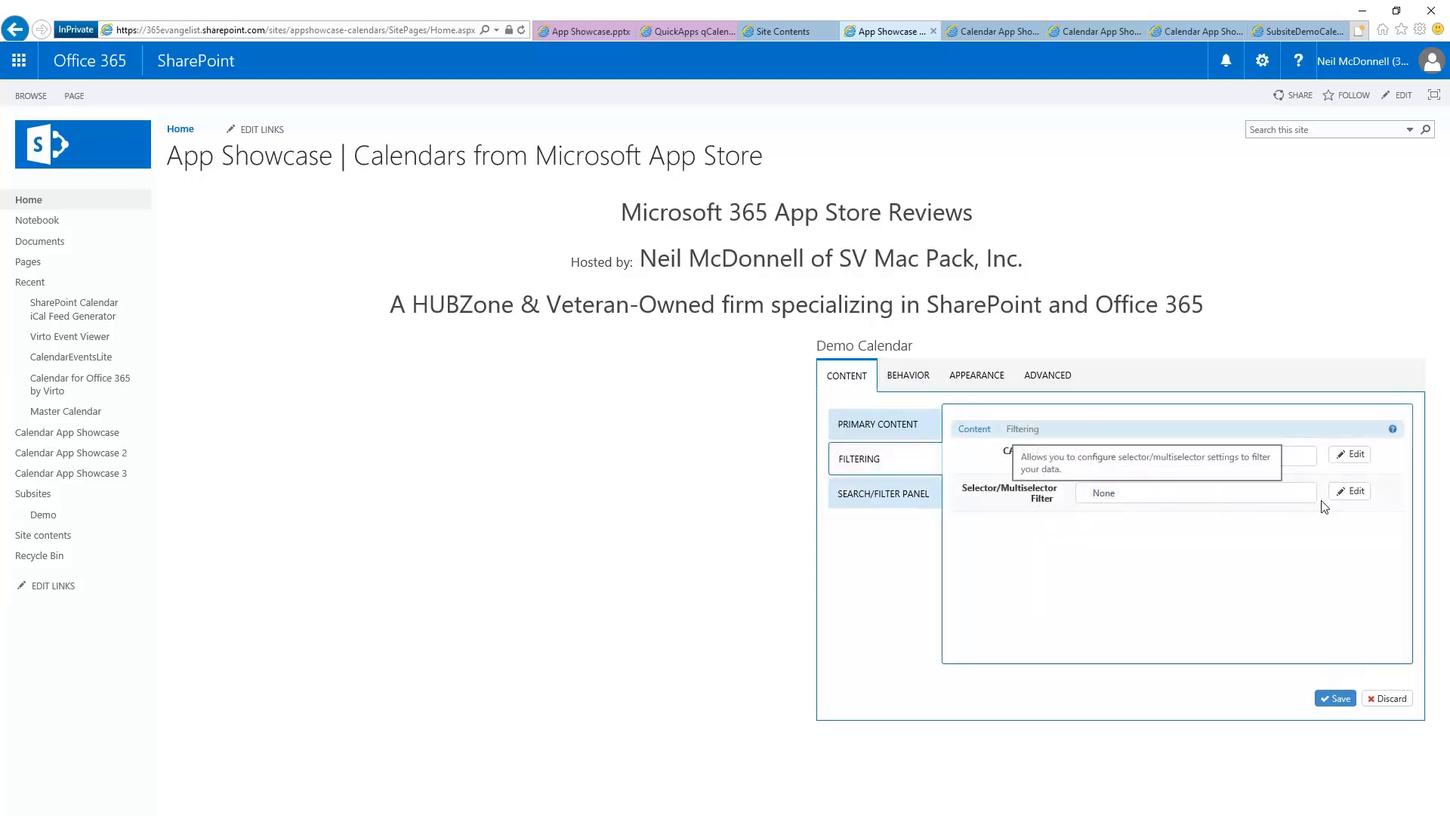
left_click(1357, 492)
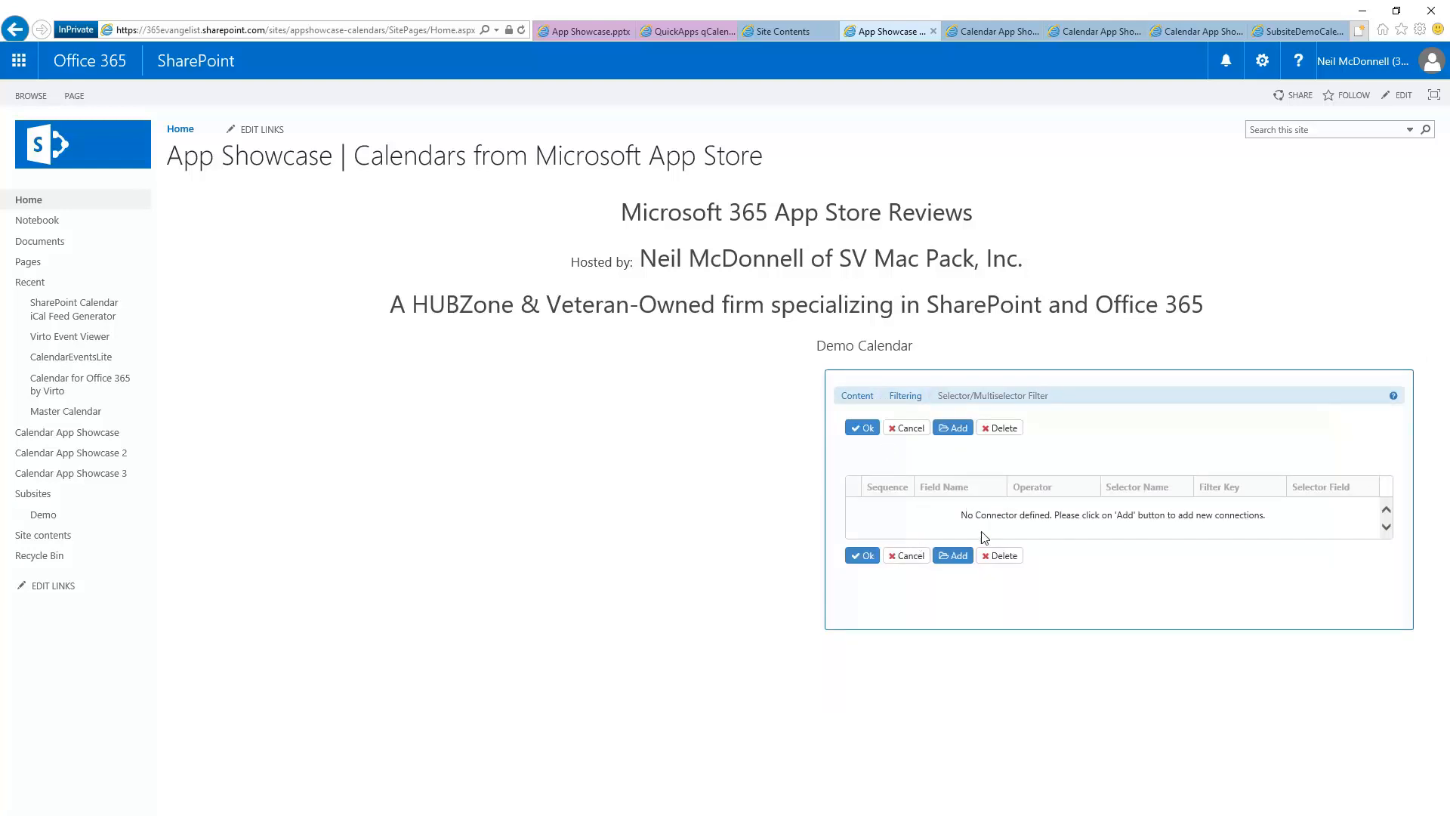
left_click(909, 556)
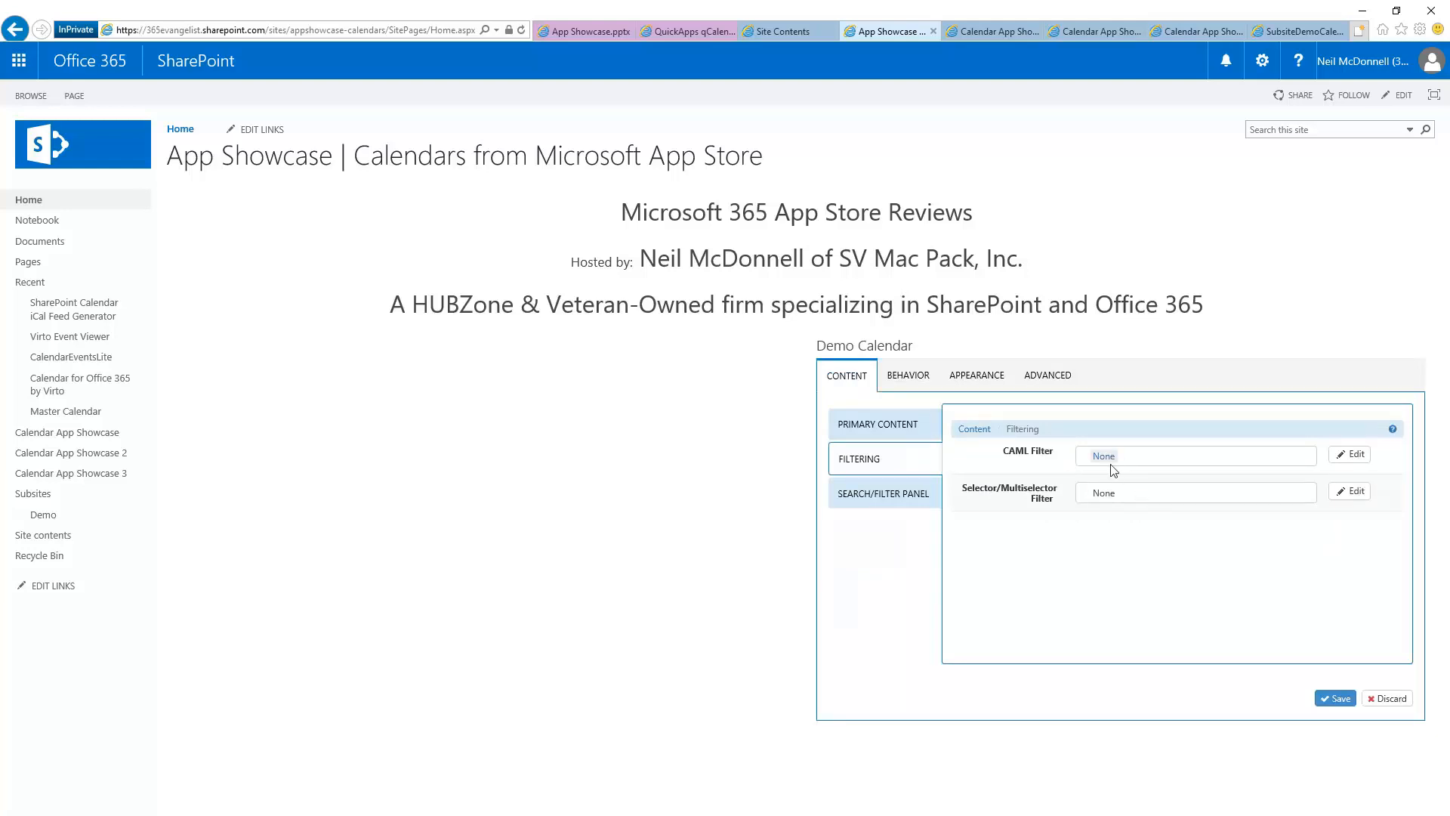
left_click(905, 377)
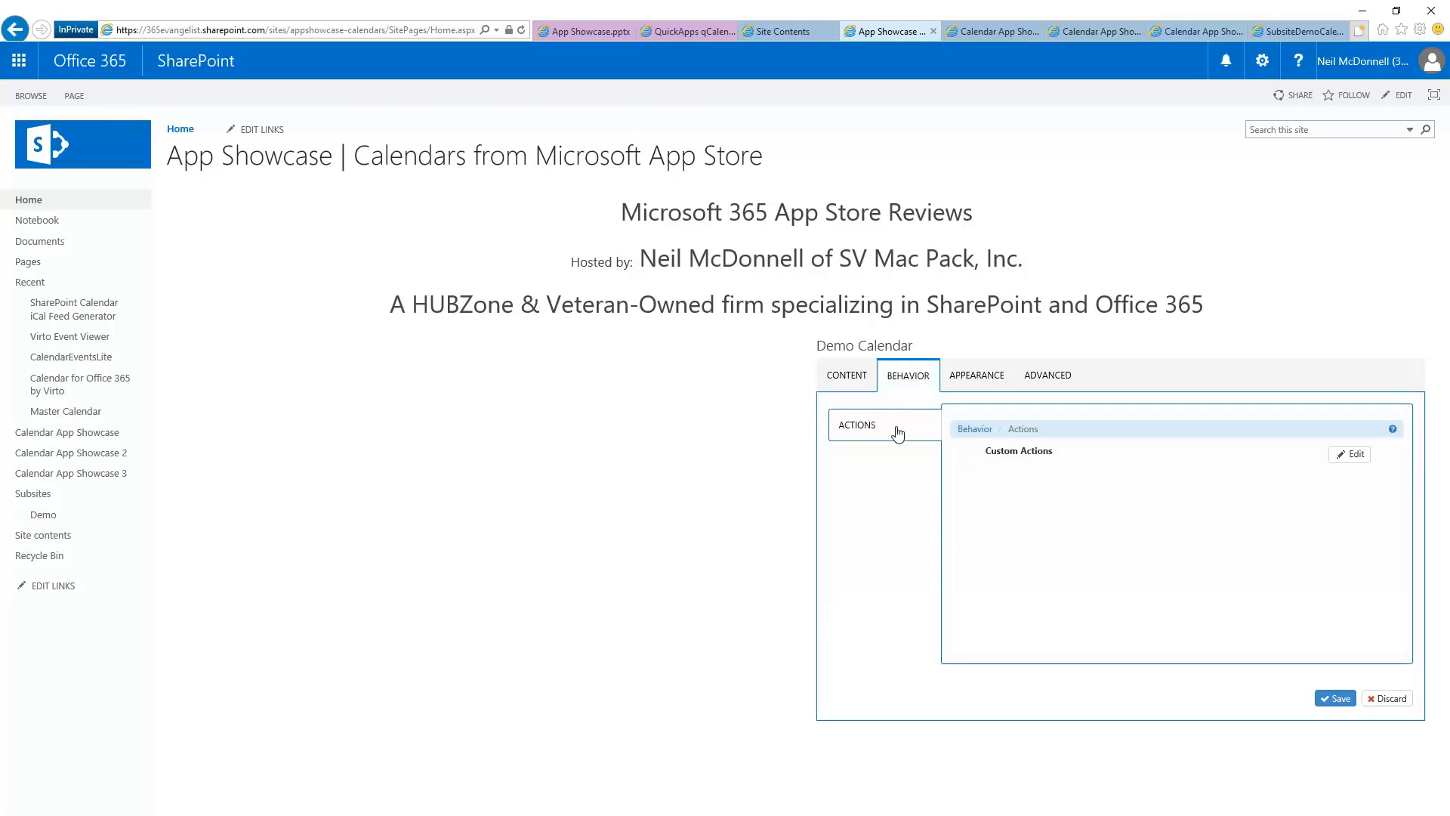
- Enable the New Item and Alert Me buttons in the calendar's toolbar appearance settings
left_click(984, 382)
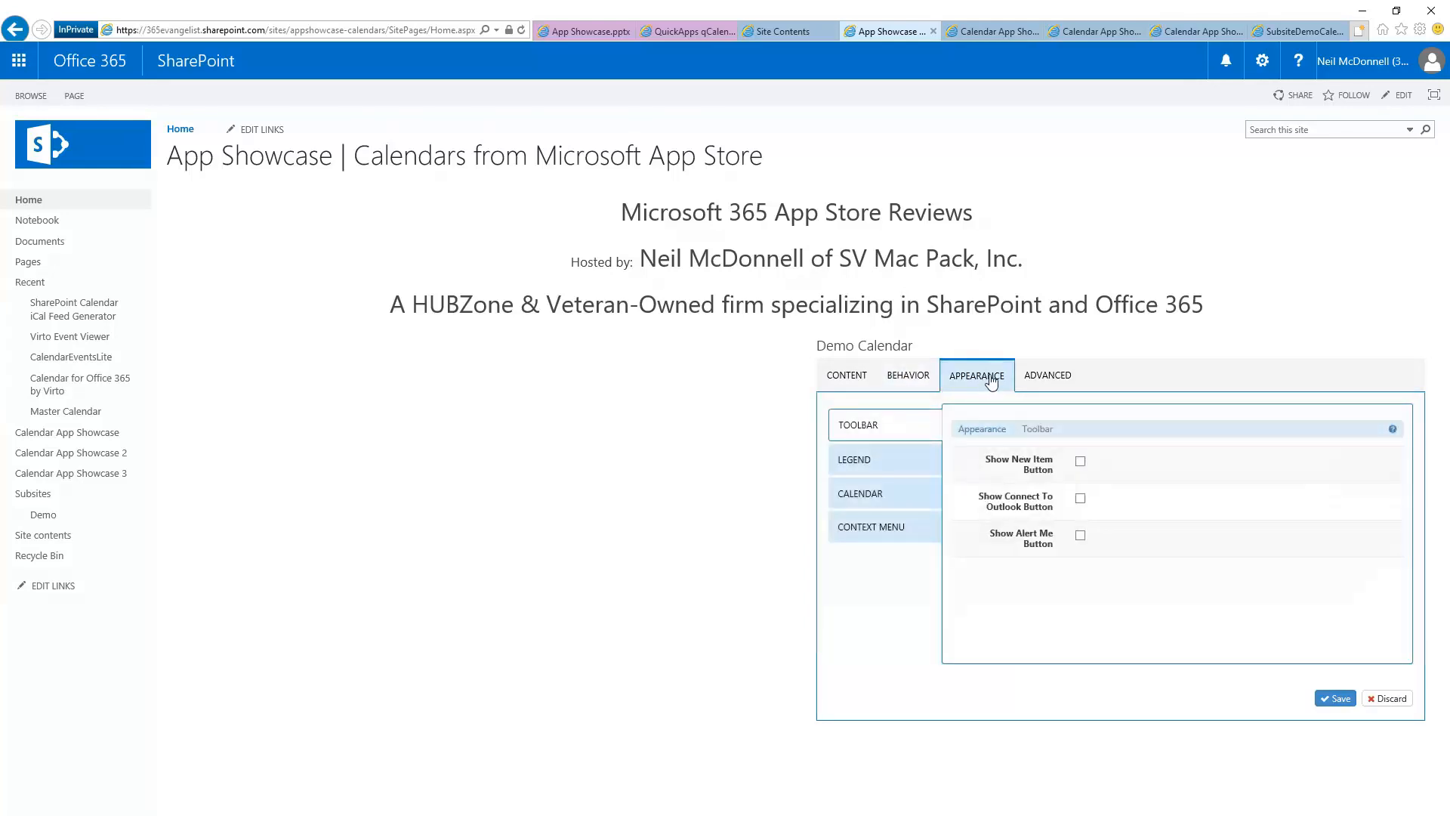
left_click(1080, 462)
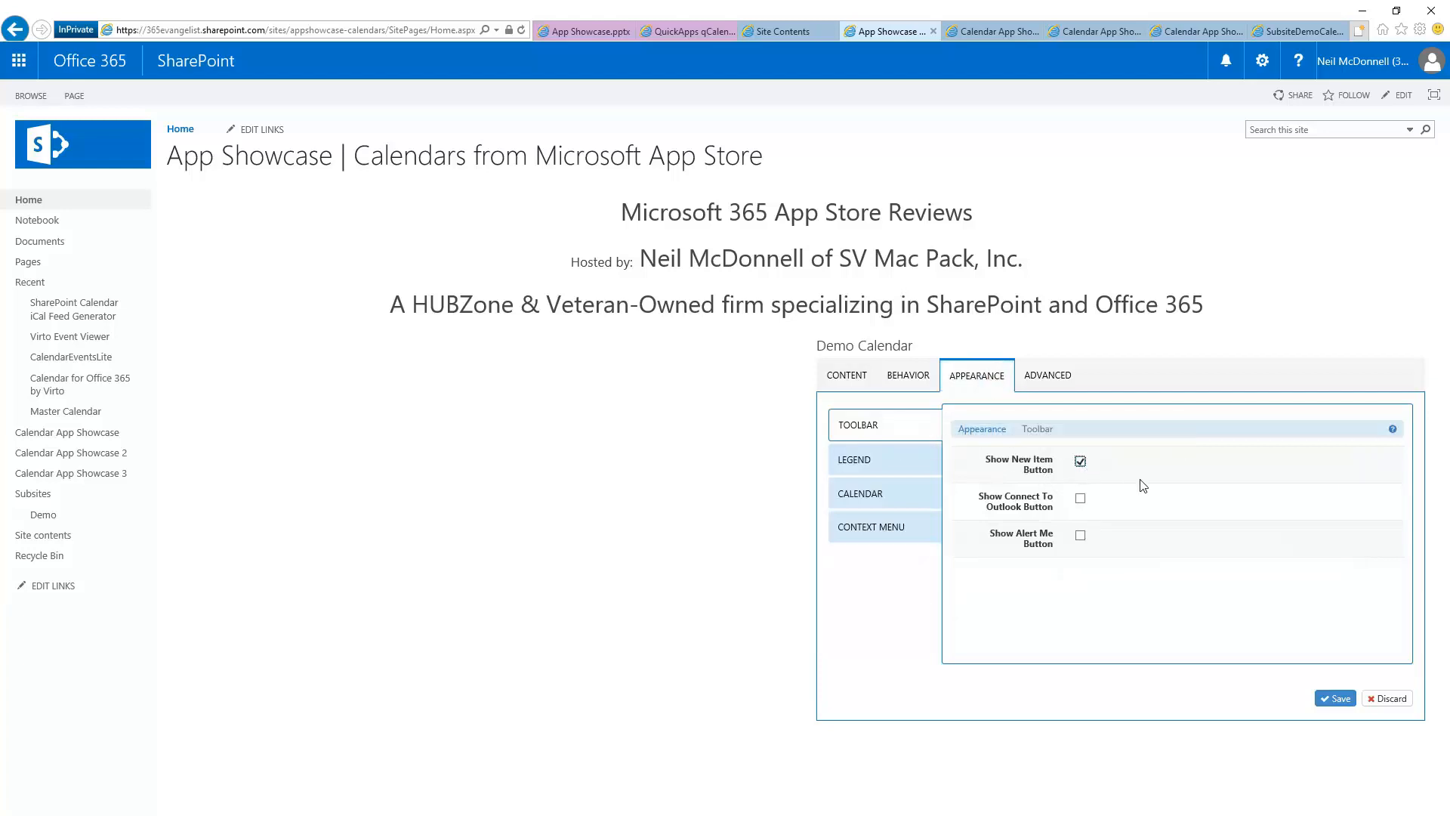
left_click(1081, 538)
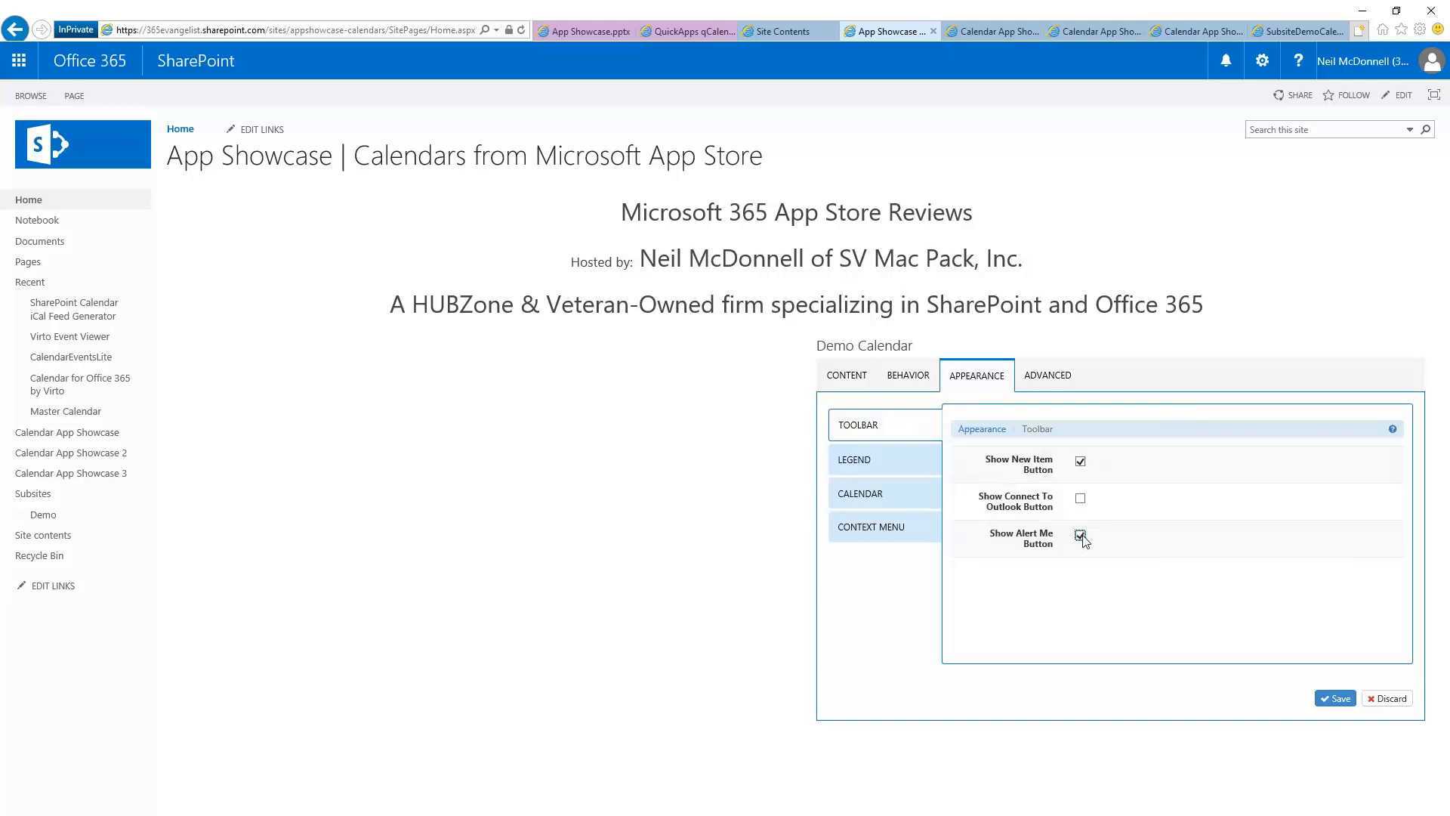
- Glance at the legend options, and disable Timeline view, WorkWeek view and Allow Delete in the calendar appearance settings
left_click(863, 468)
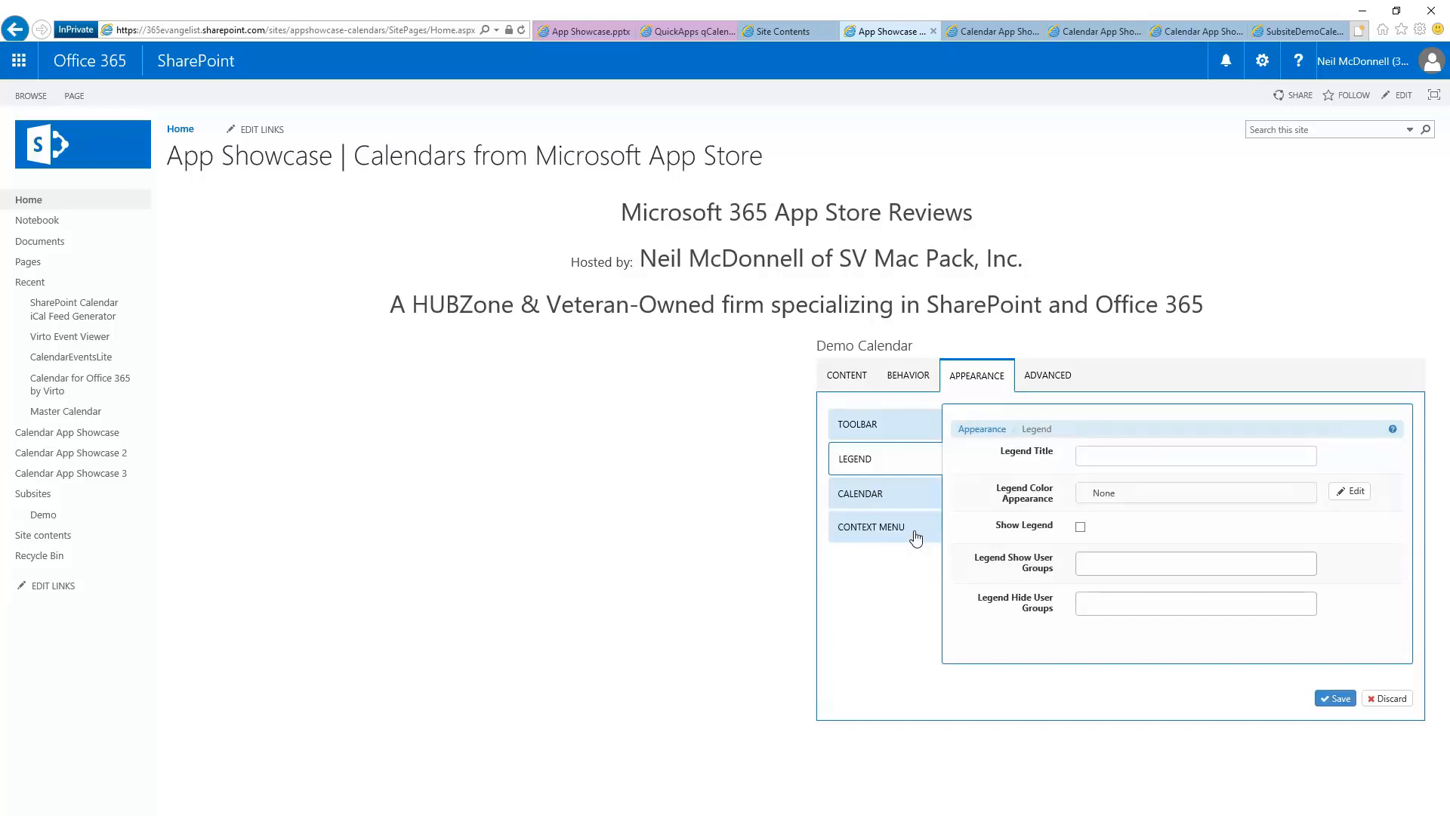
left_click(867, 494)
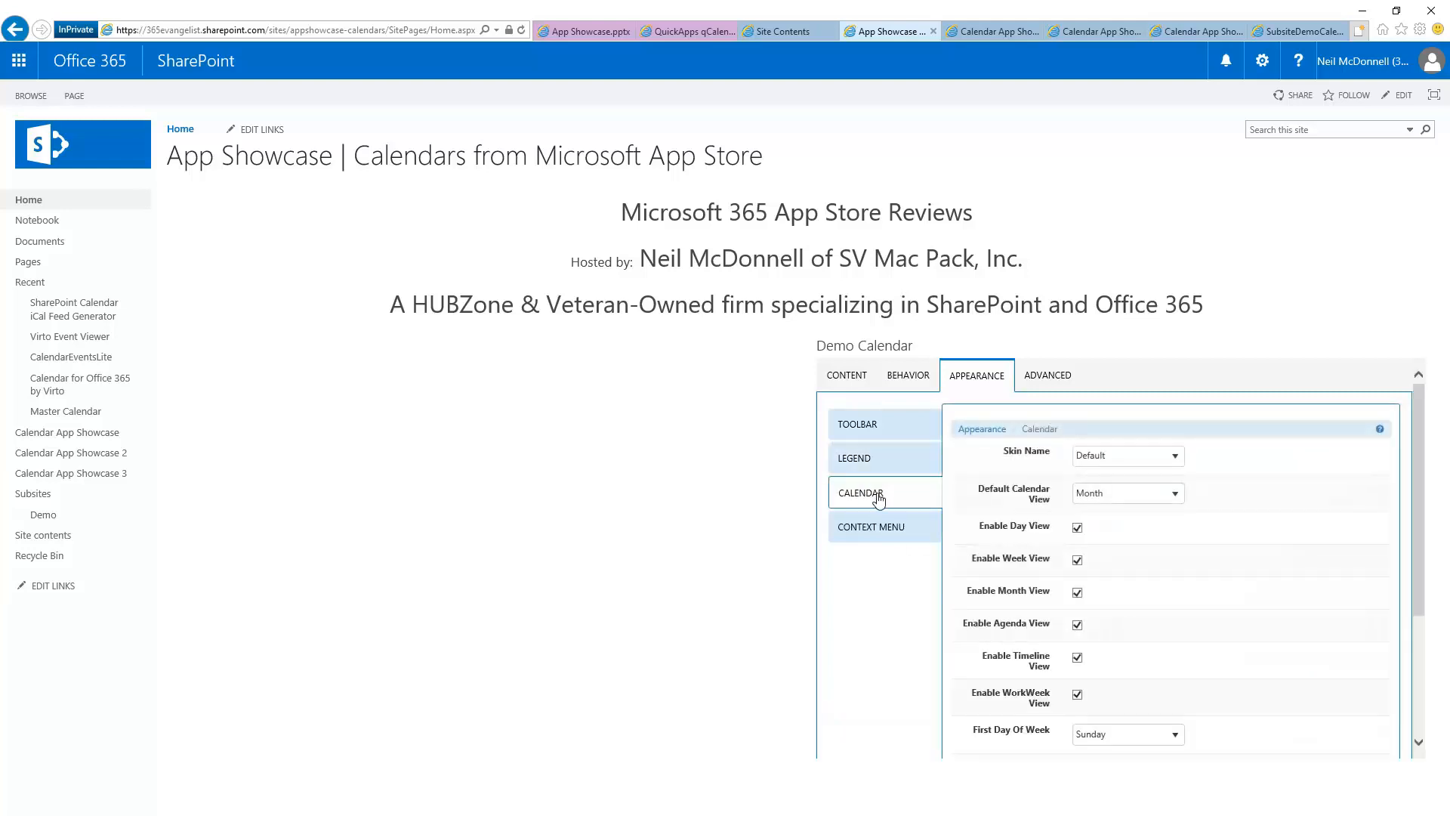
scroll(1276, 481, "down", 2)
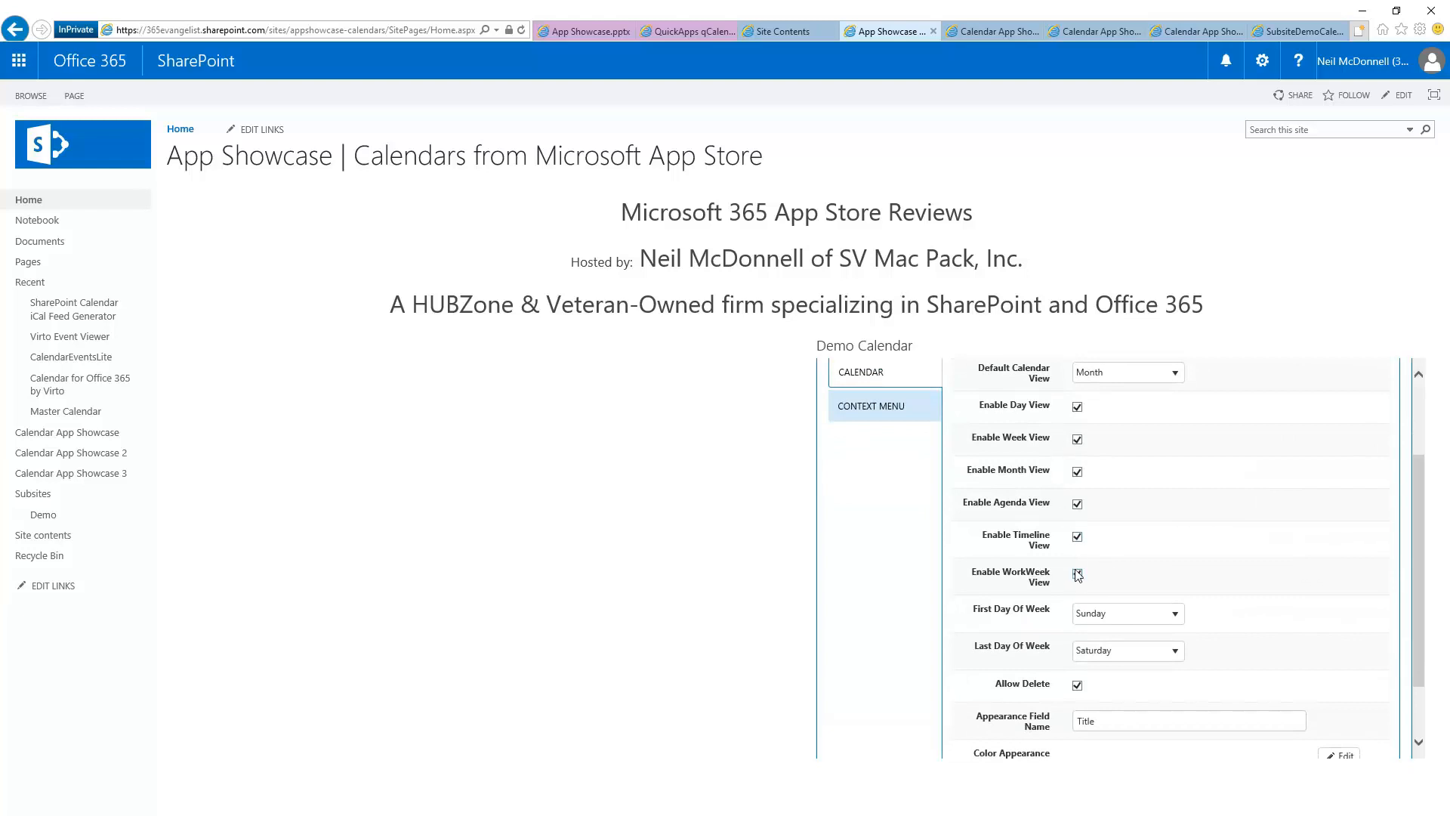
left_click(1077, 536)
scroll(1227, 507, "down", 1)
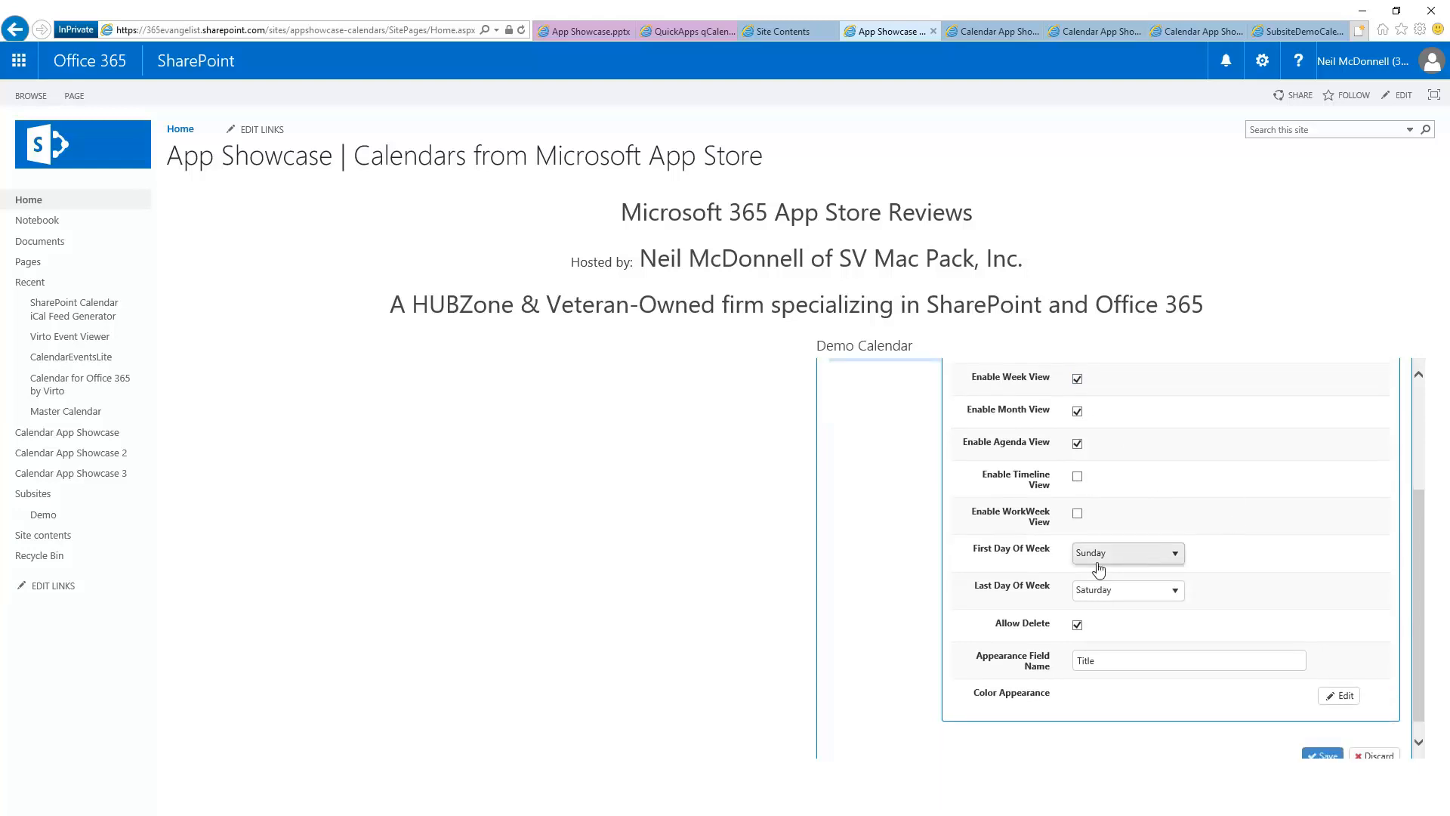
left_click(1077, 626)
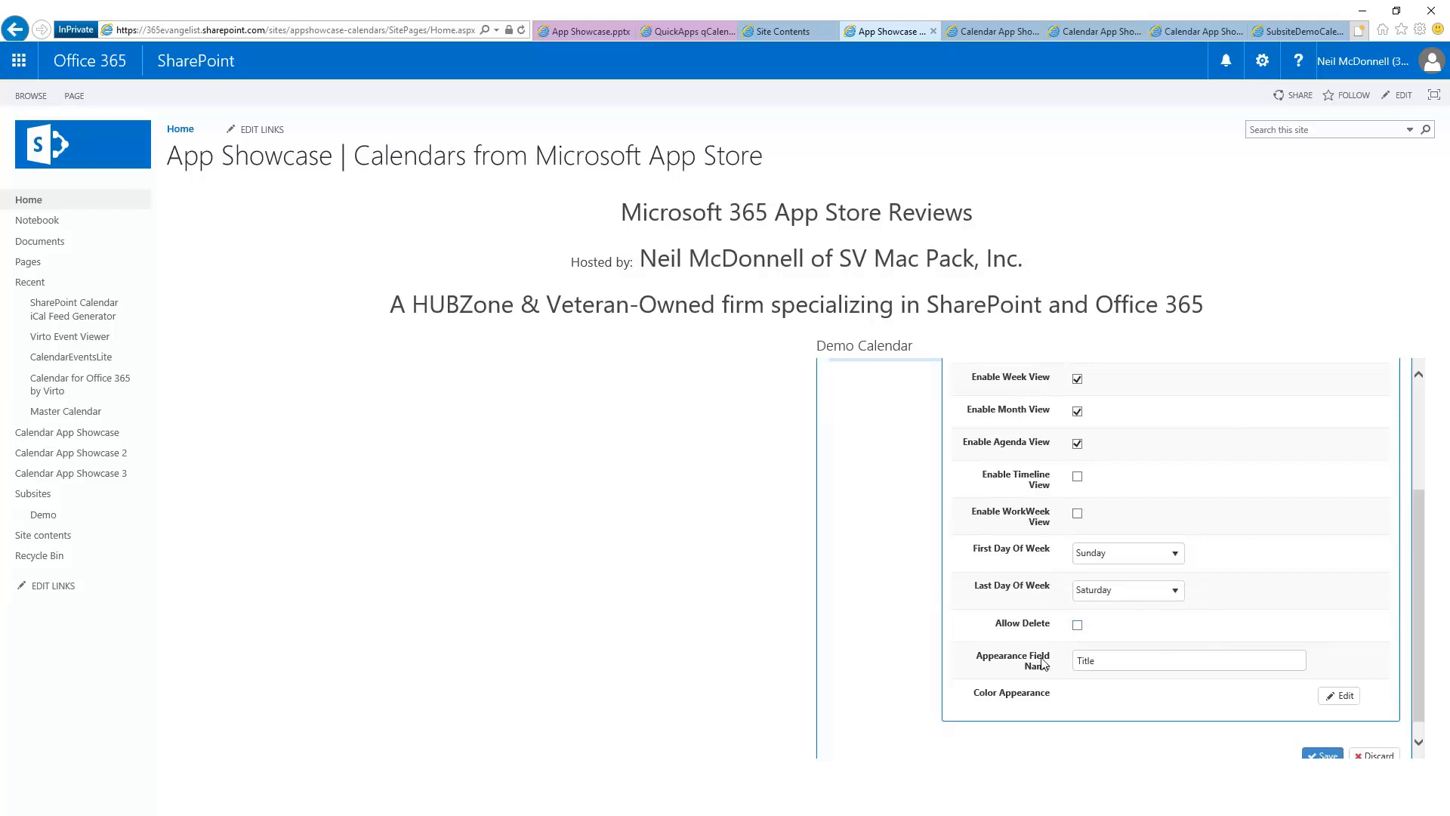
- Look at the calendar's Color Appearance options, leave them without saving, and open the context menu settings
scroll(1272, 703, "up", 3)
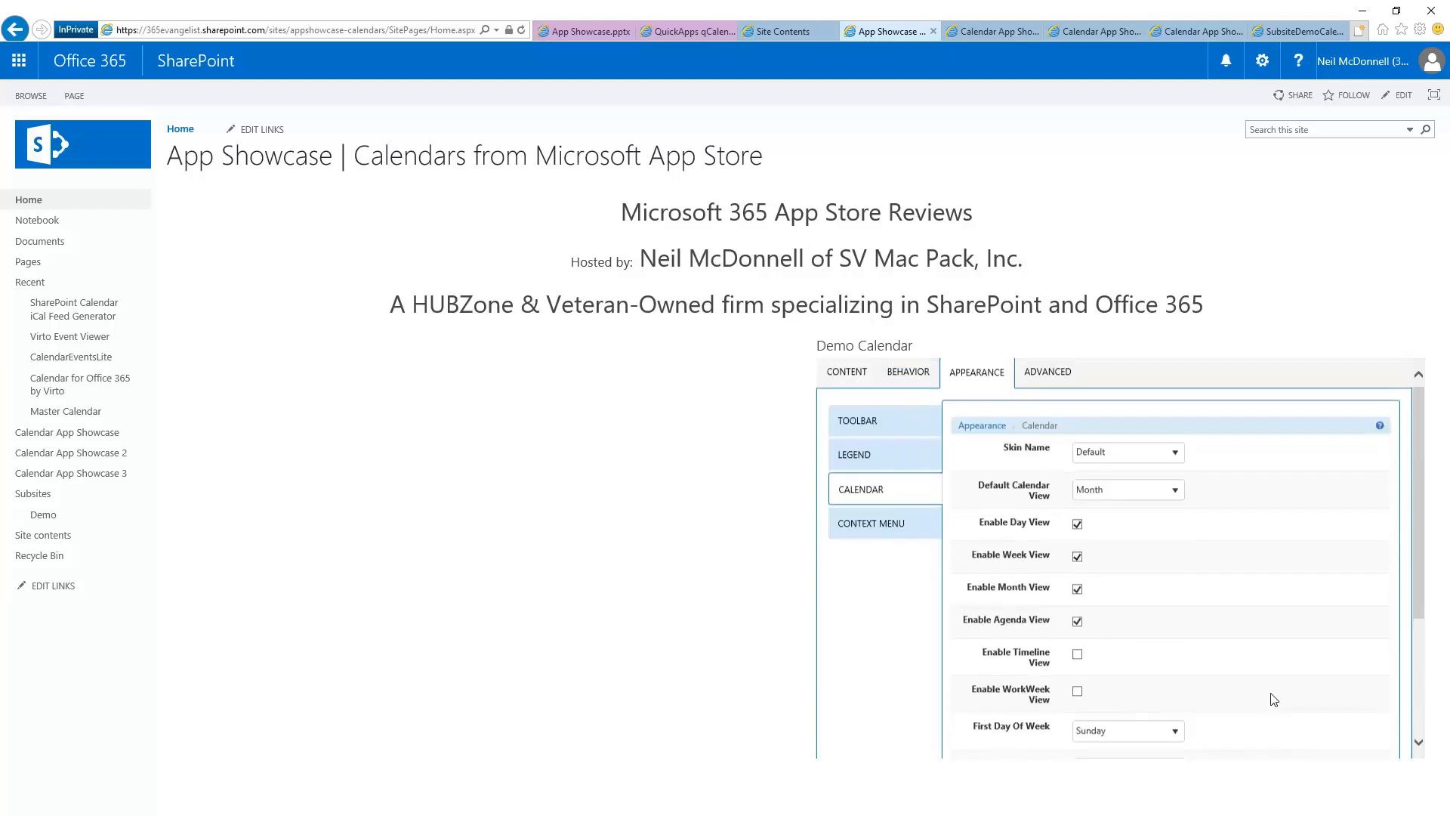
scroll(1269, 649, "down", 3)
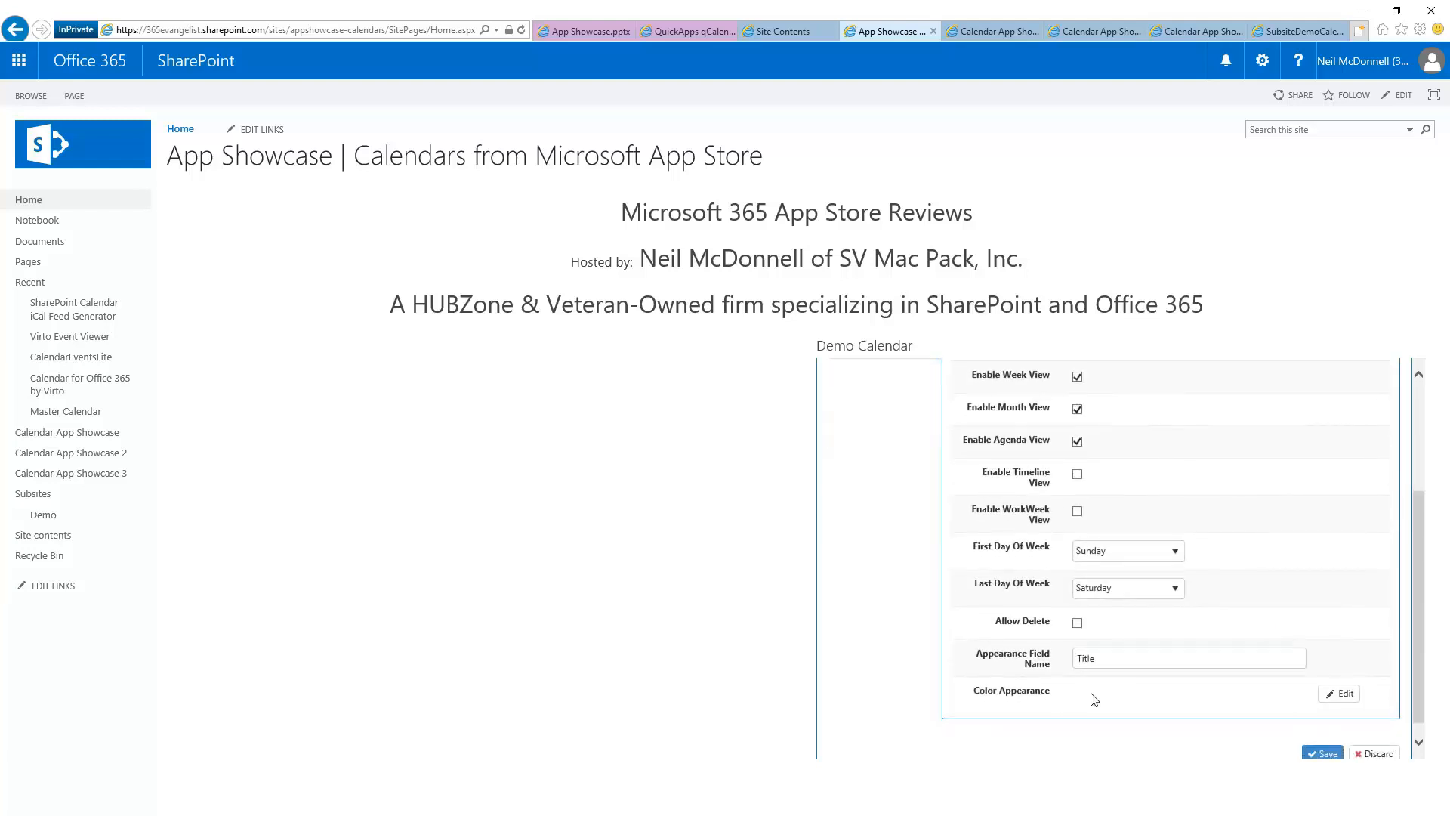
left_click(1344, 694)
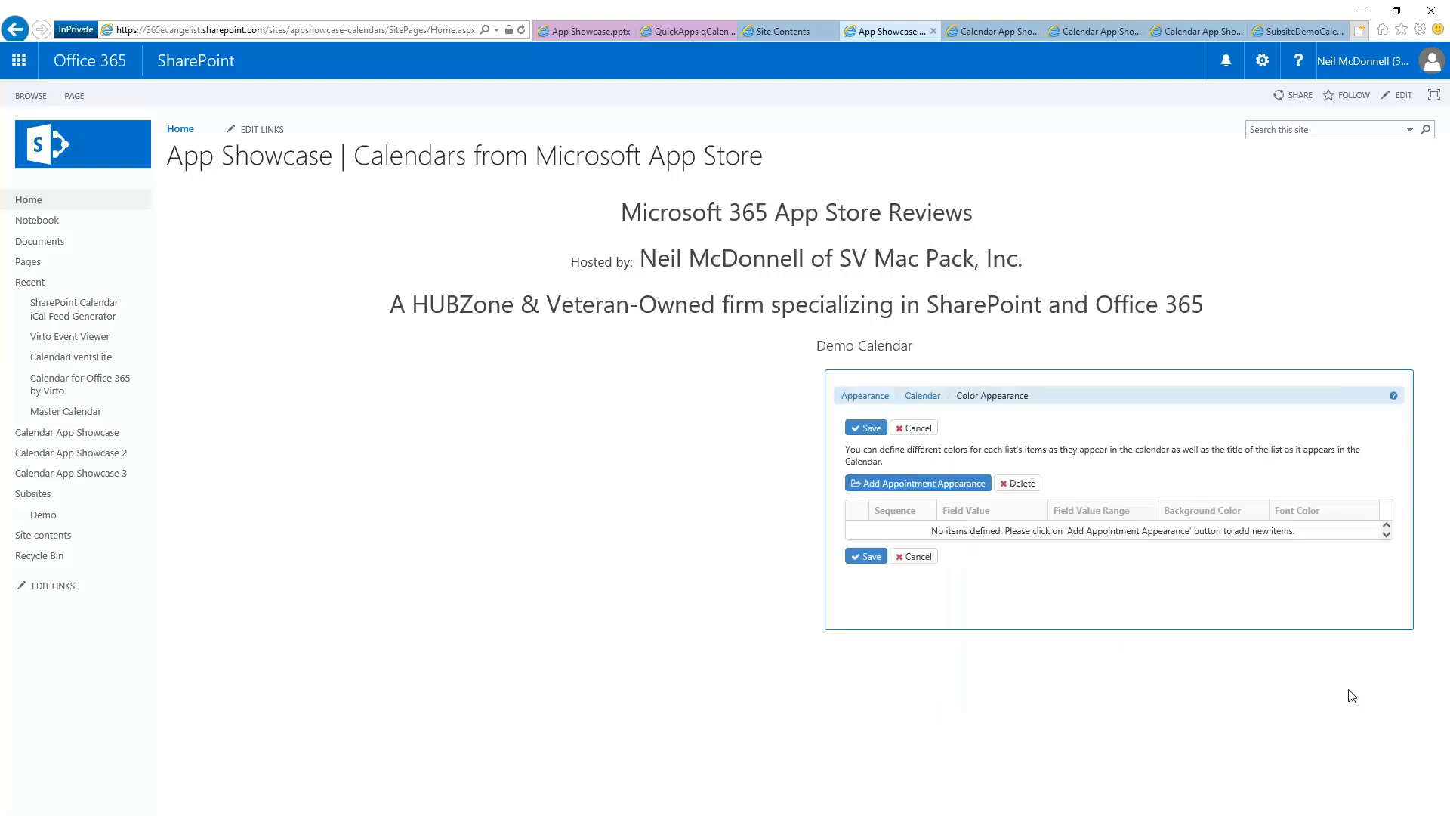
left_click(930, 559)
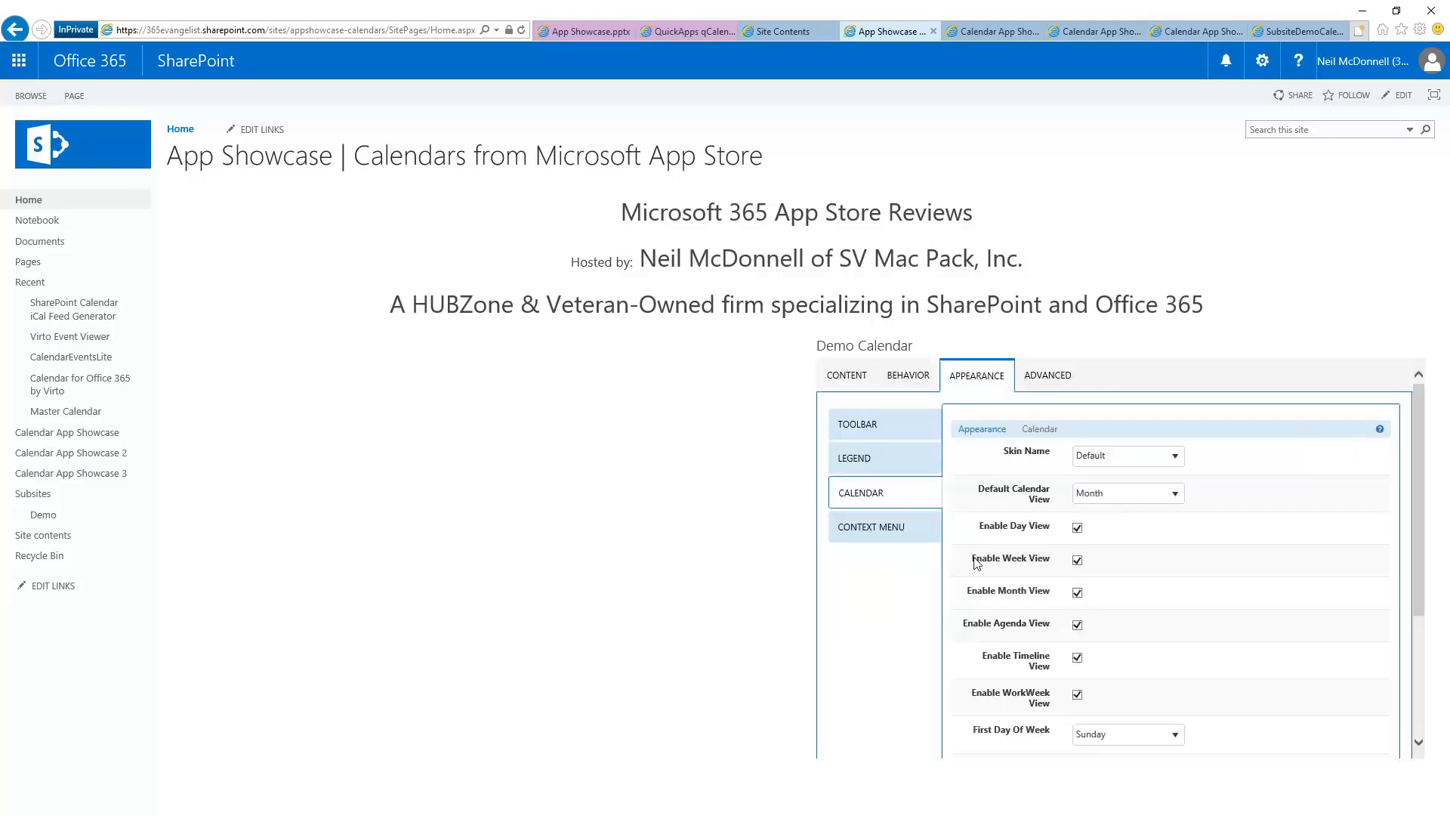
left_click(867, 529)
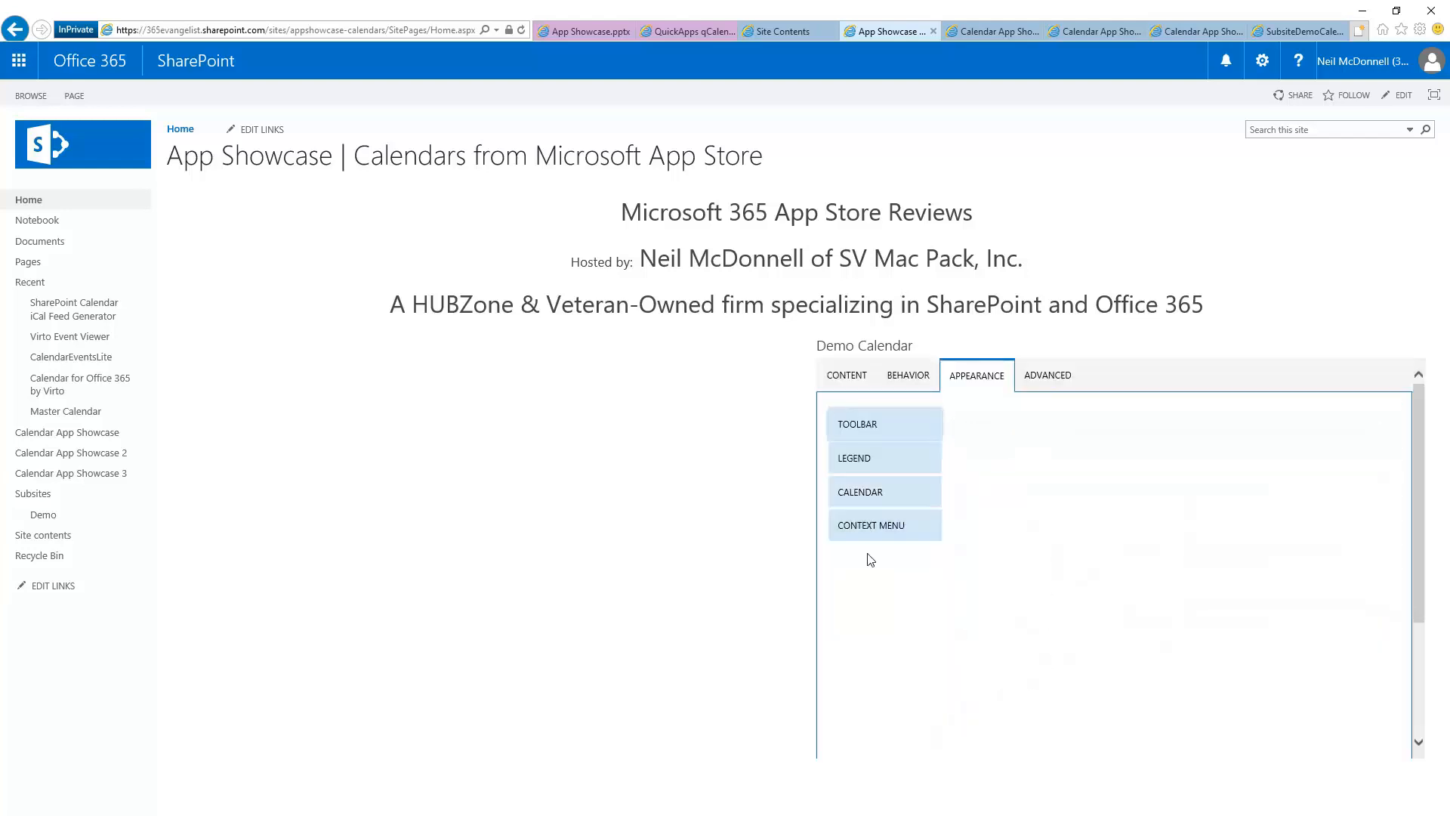
- Review the context menu settings and the advanced Show and Hide User Groups security settings, and save the calendar configuration
mouse_move(1035, 558)
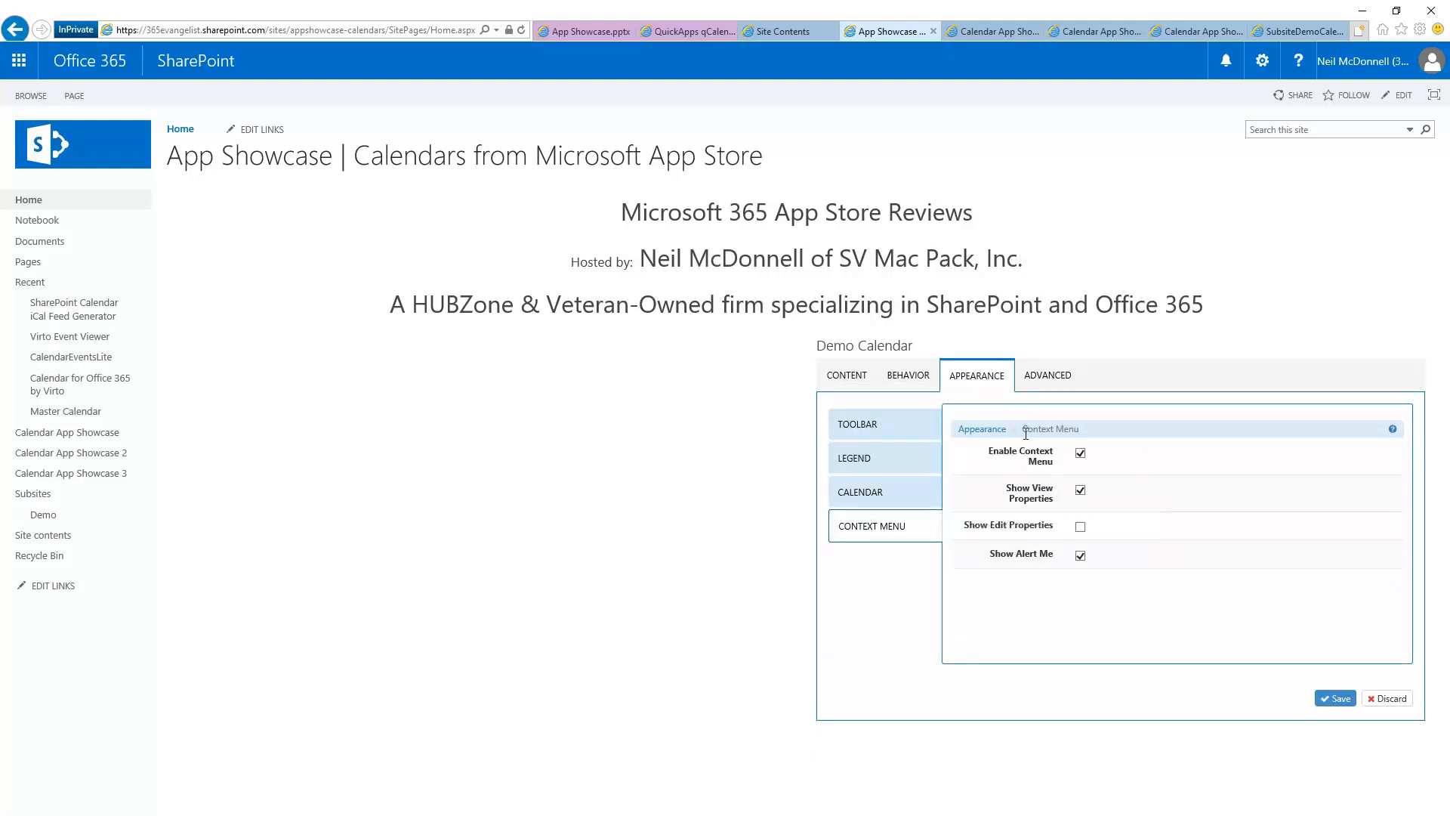
left_click(1046, 377)
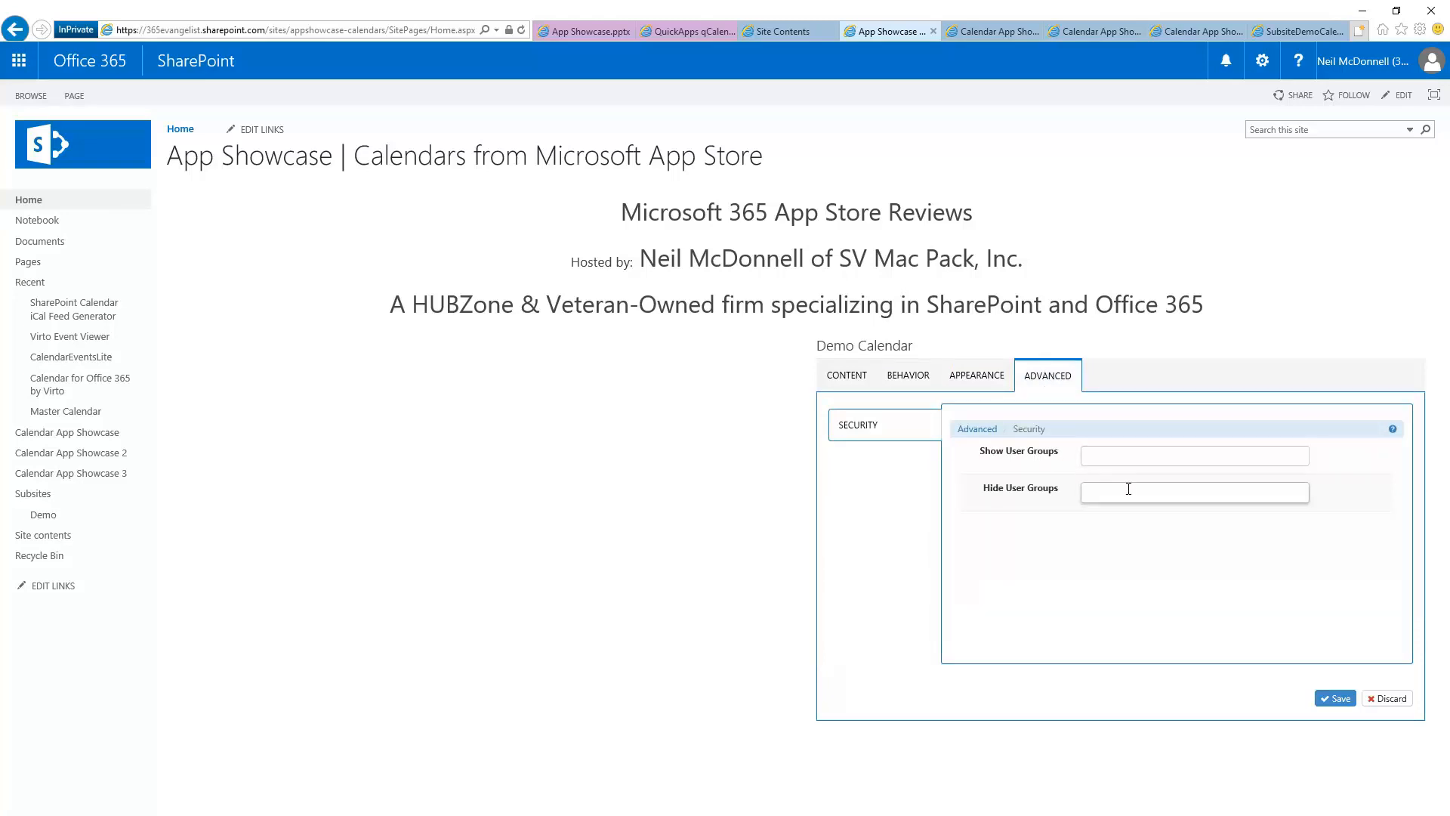
mouse_move(1127, 501)
left_click(1337, 699)
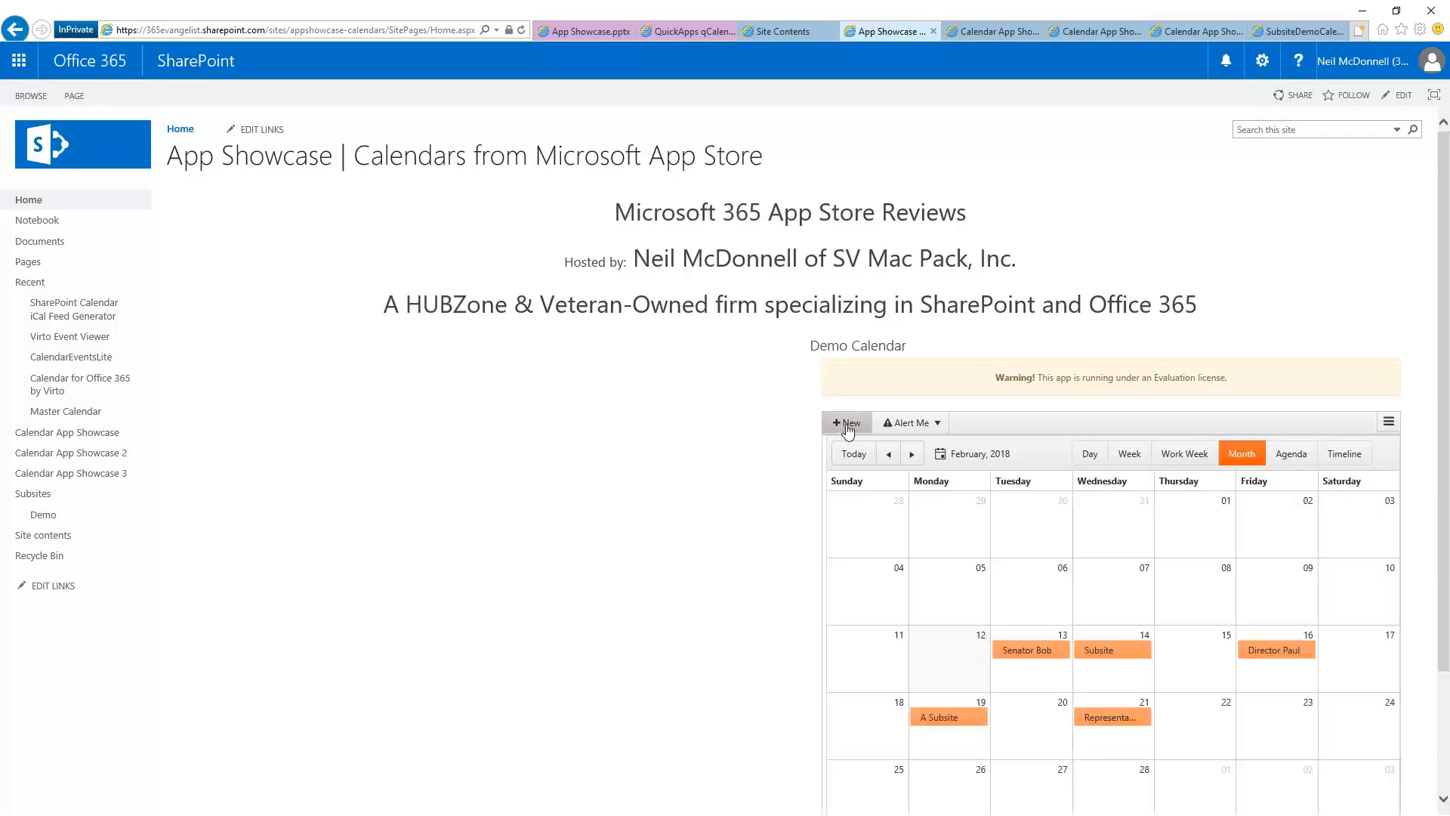
- Create an alert for the Calendar App Showcase list with the default alert options
left_click(918, 424)
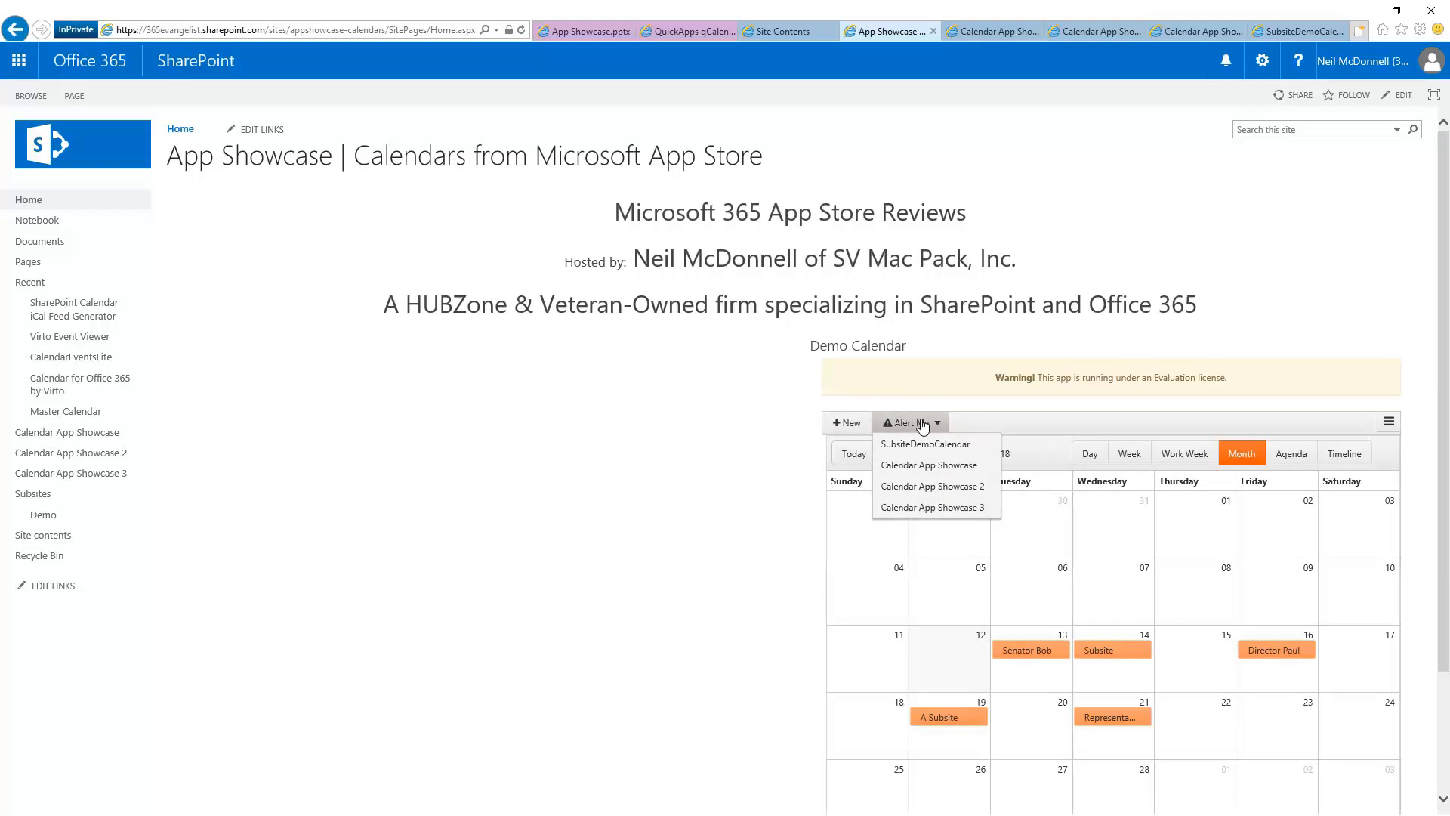
left_click(971, 465)
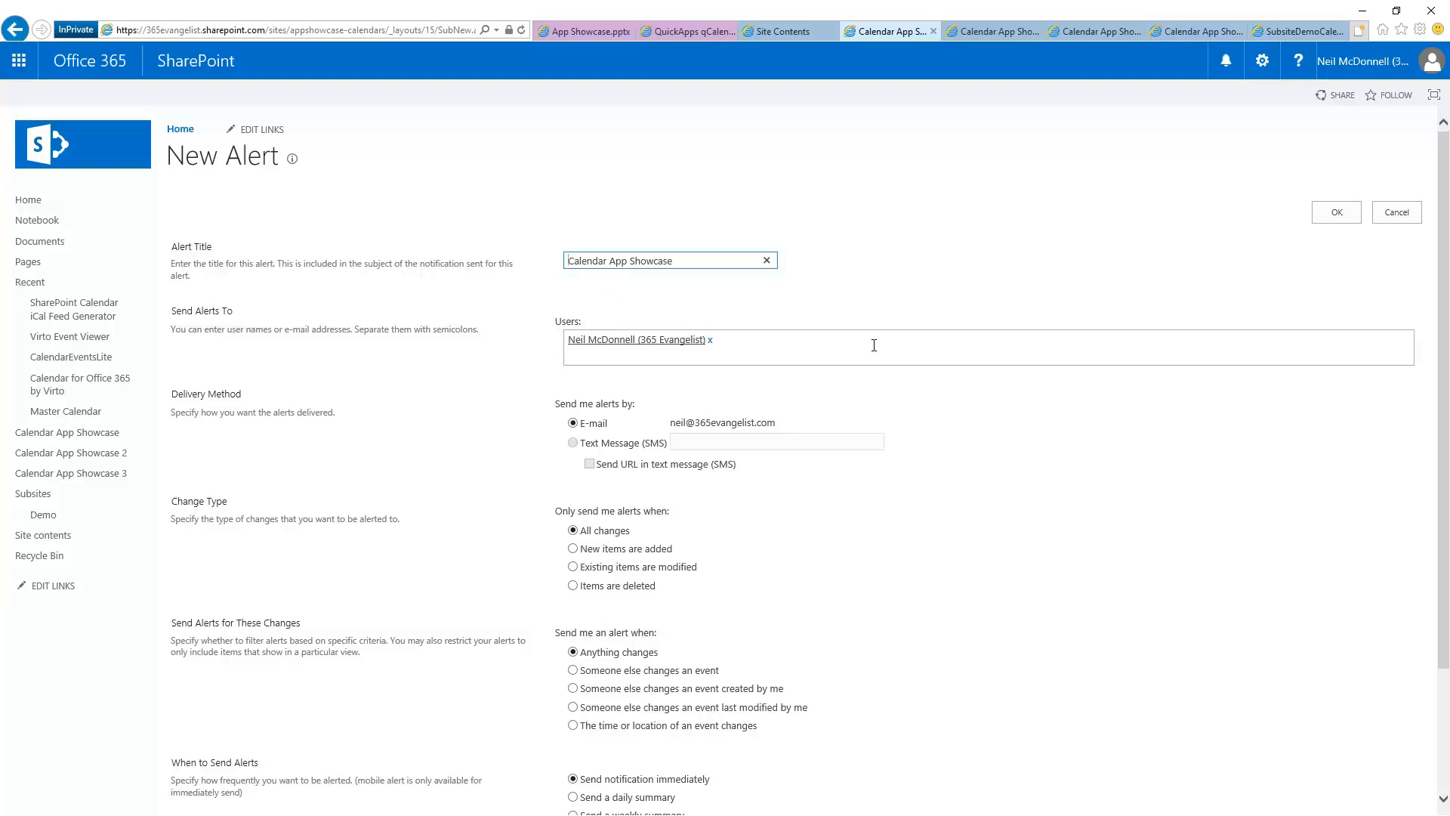
scroll(904, 546, "down", 3)
scroll(904, 546, "up", 3)
left_click(1338, 214)
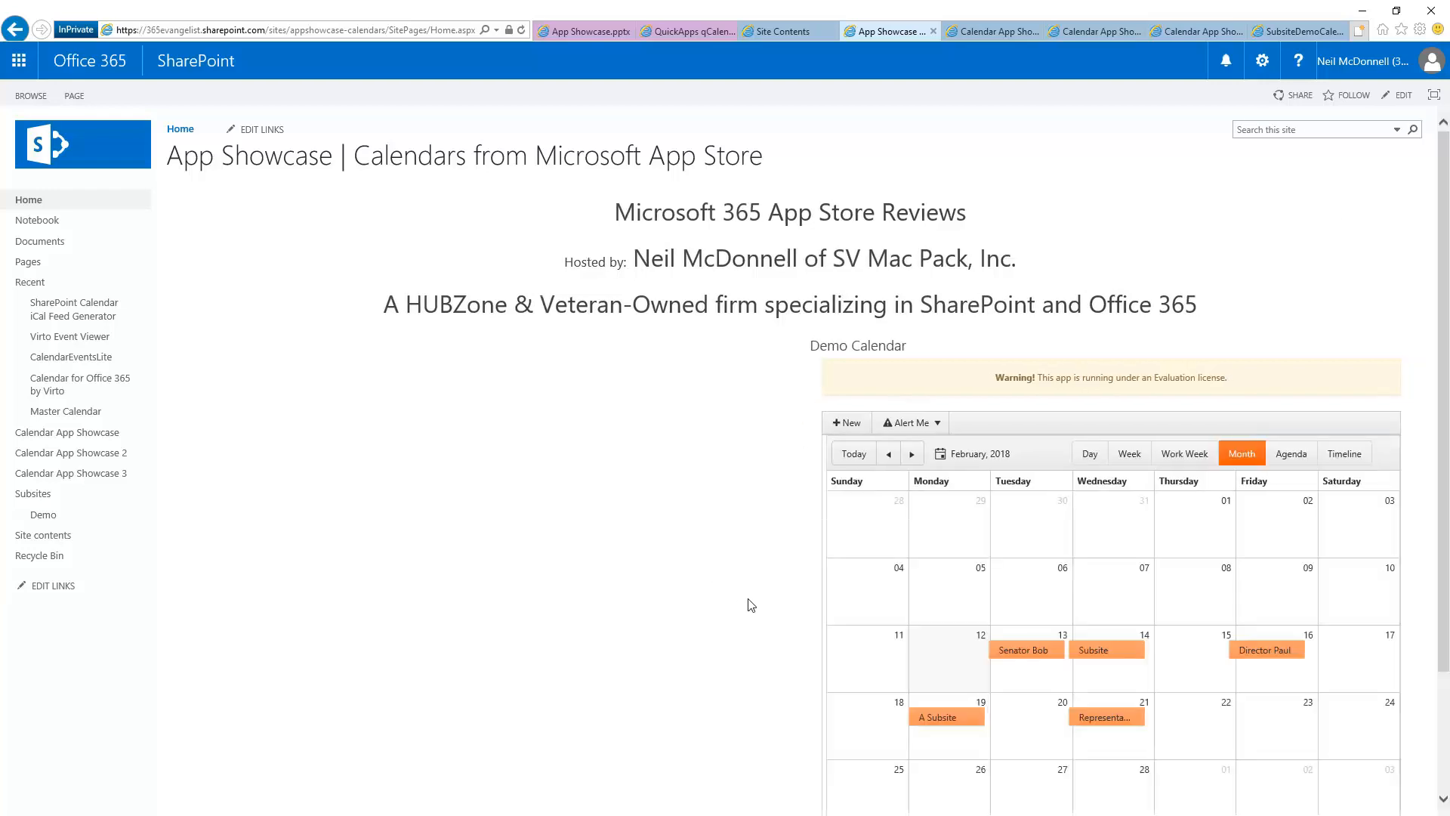
- Add a new event titled "Test this out" to the Calendar App Showcase list from the Demo Calendar and save it
scroll(748, 533, "down", 2)
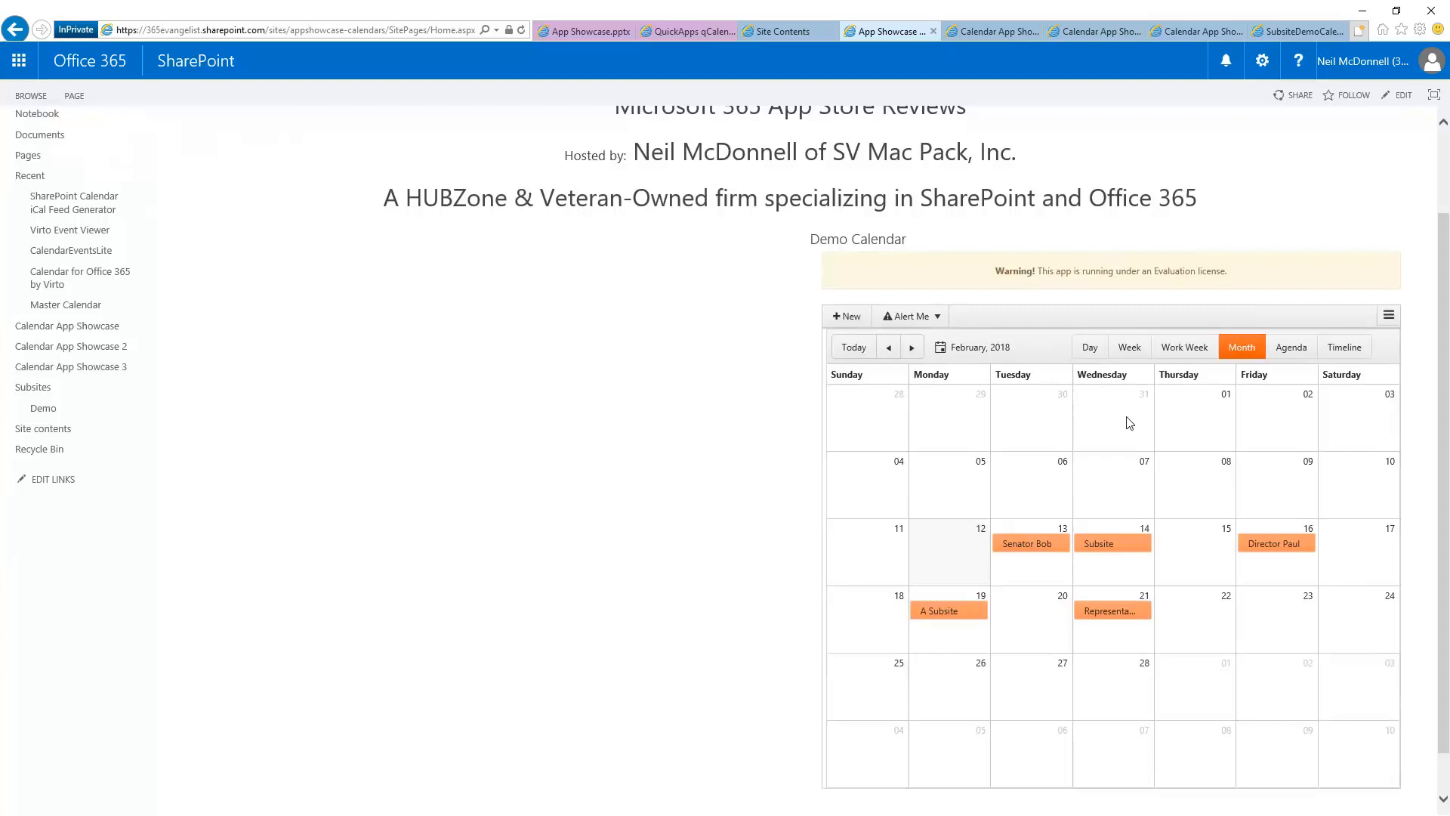
left_click(846, 316)
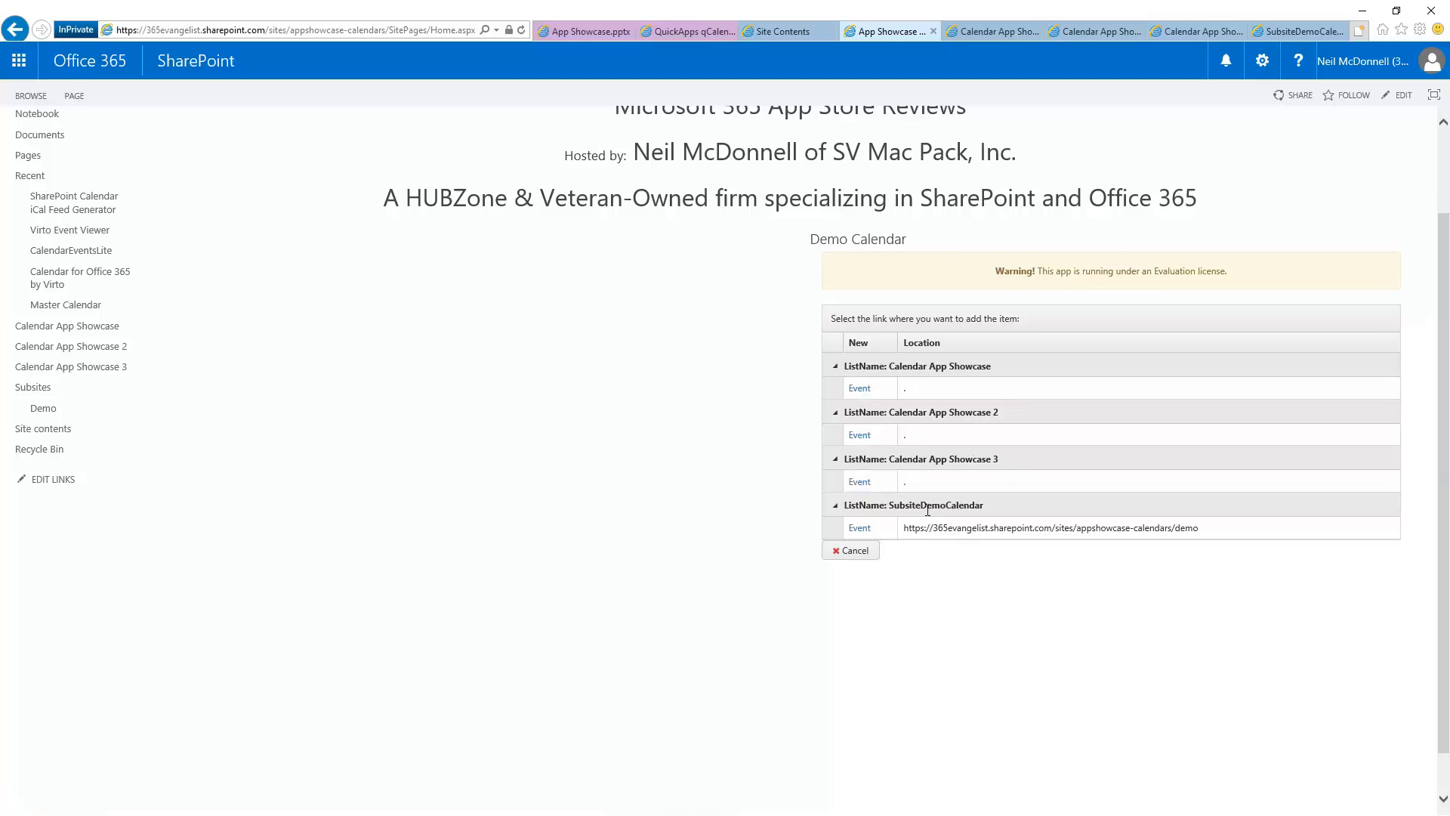
key("ctrl+plus")
key("ctrl+plus")
key("ctrl+plus")
key("ctrl+plus")
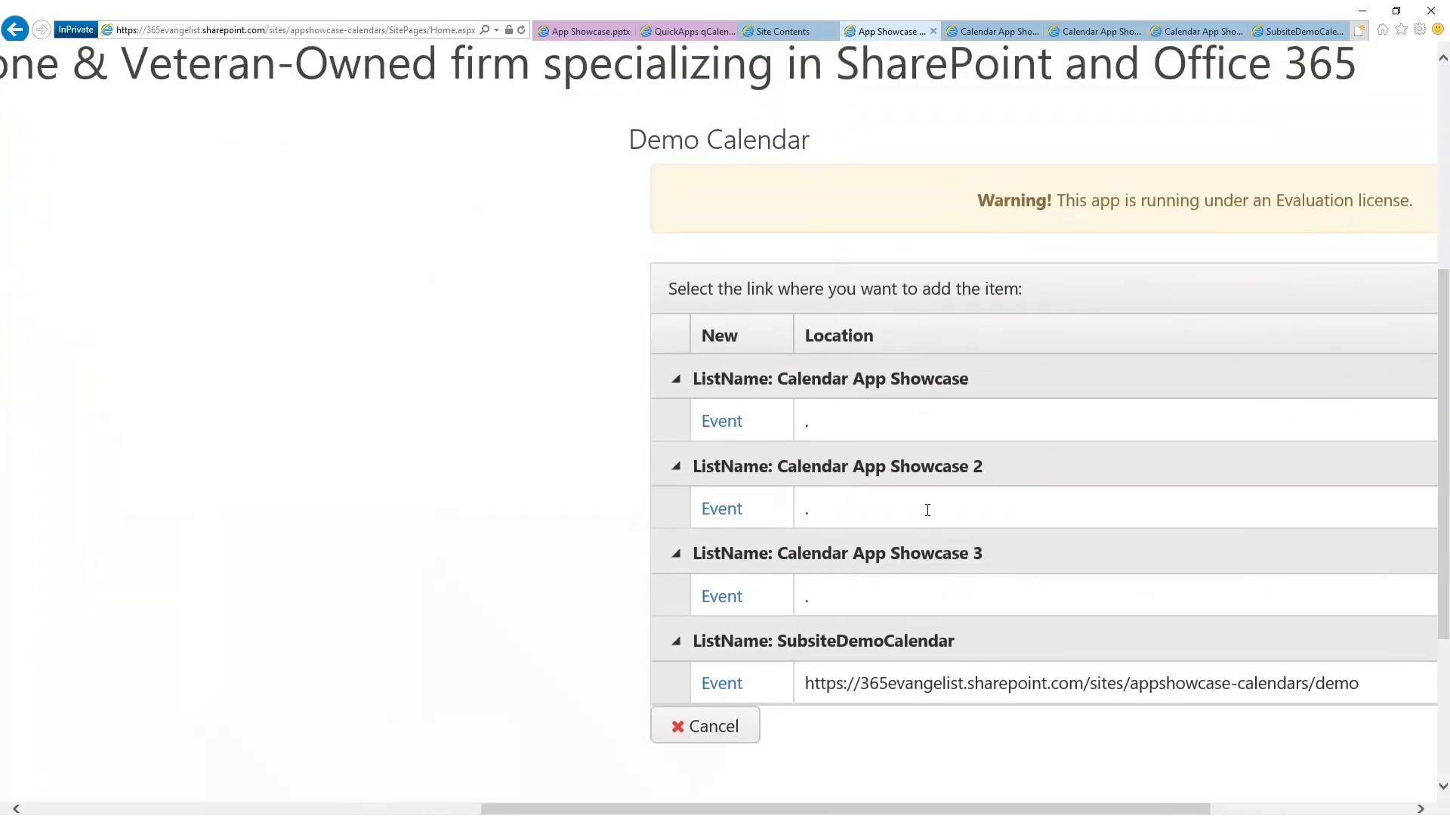
scroll(927, 509, "right", 5)
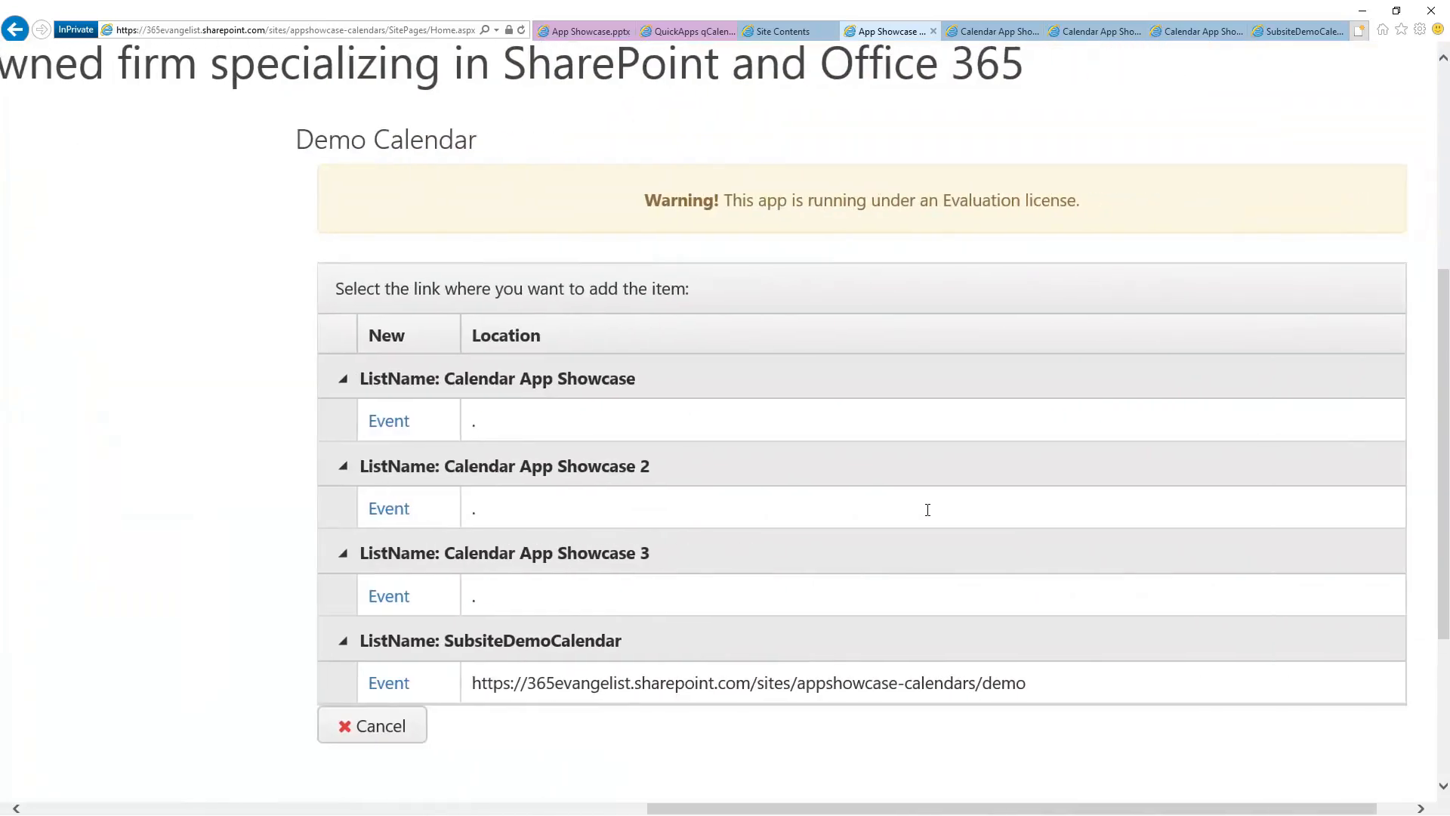
left_click(370, 423)
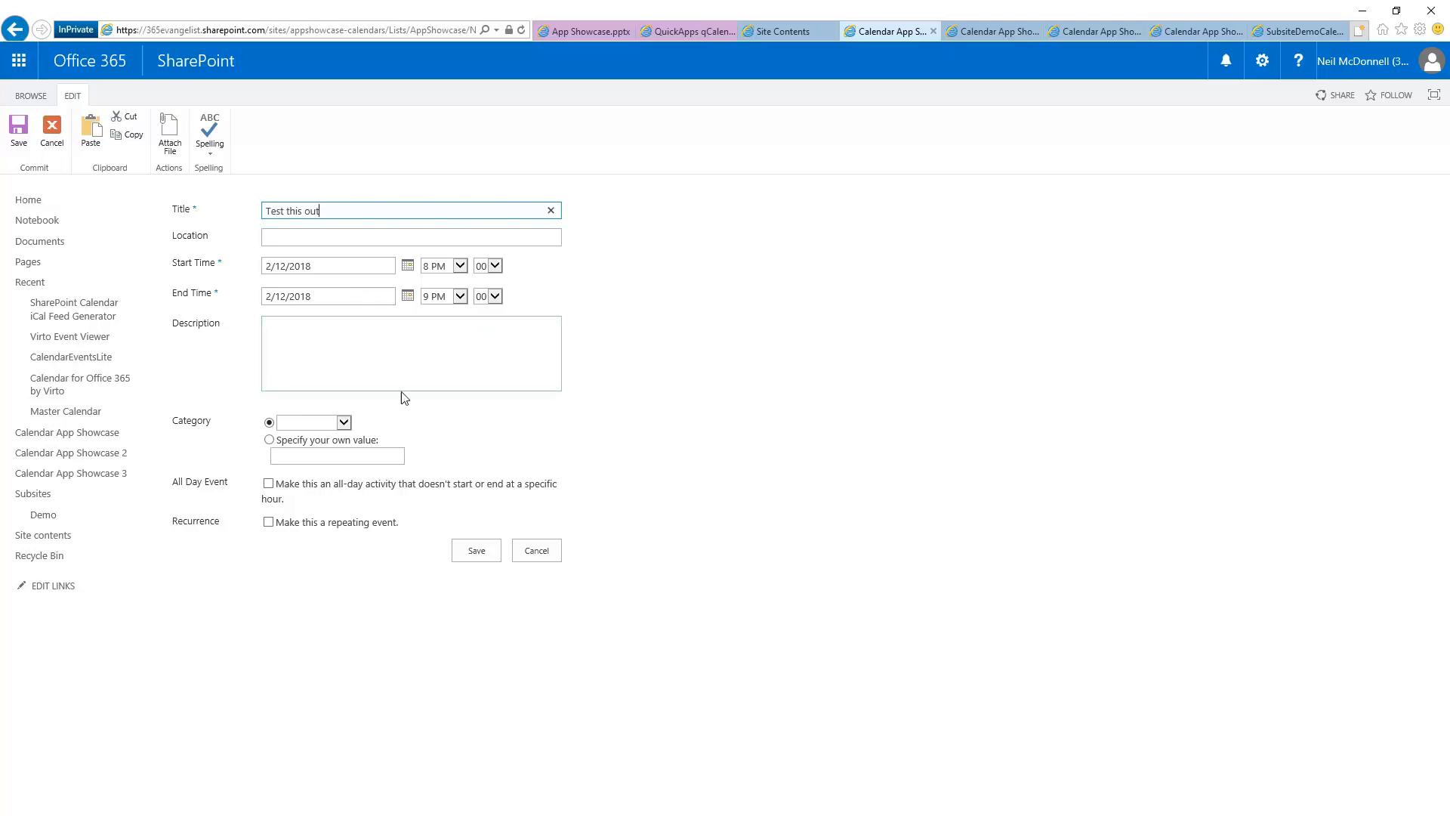
left_click(478, 554)
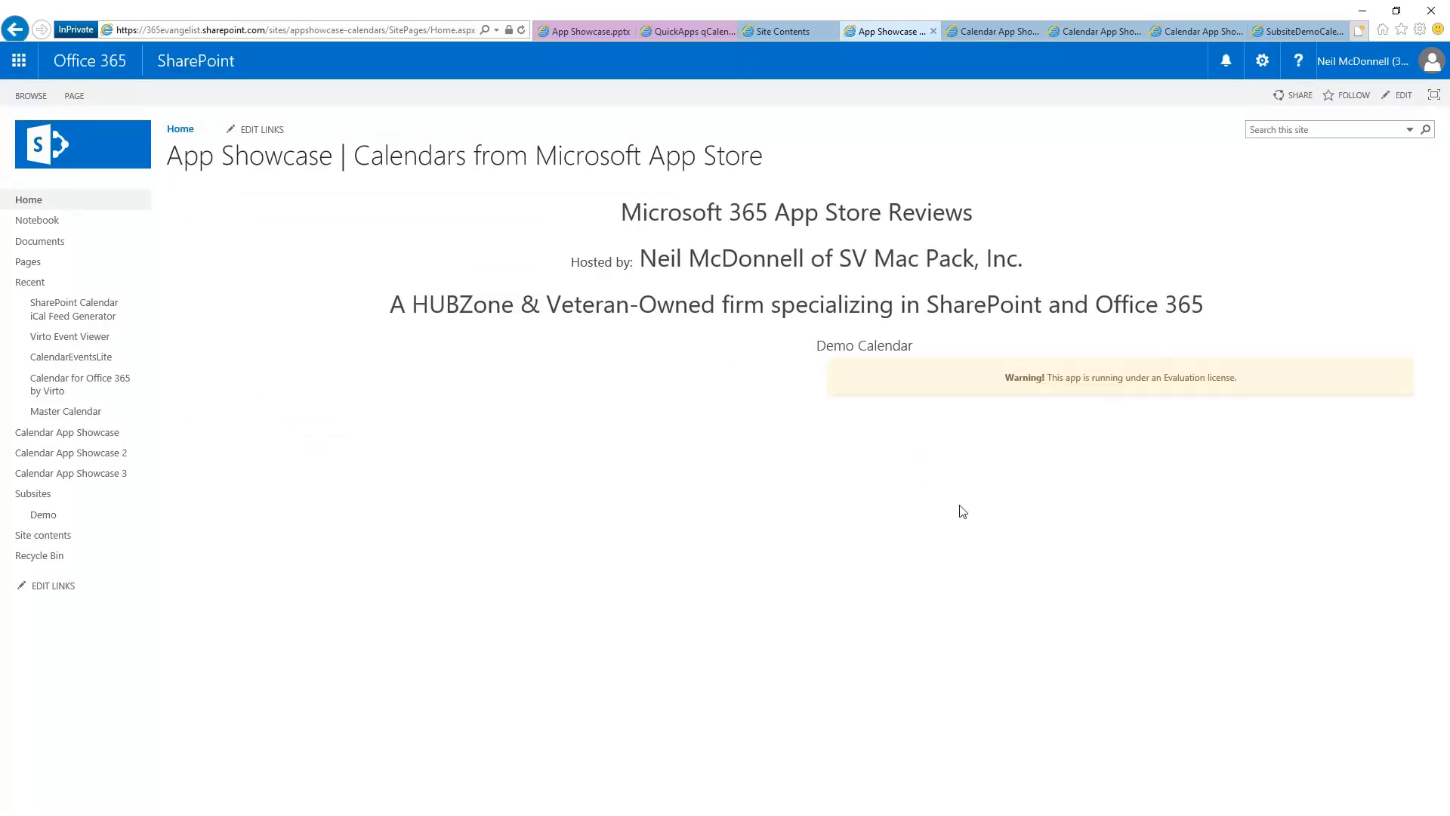
- Check the Demo Calendar's Work Week view and return to the Month view
scroll(777, 486, "down", 2)
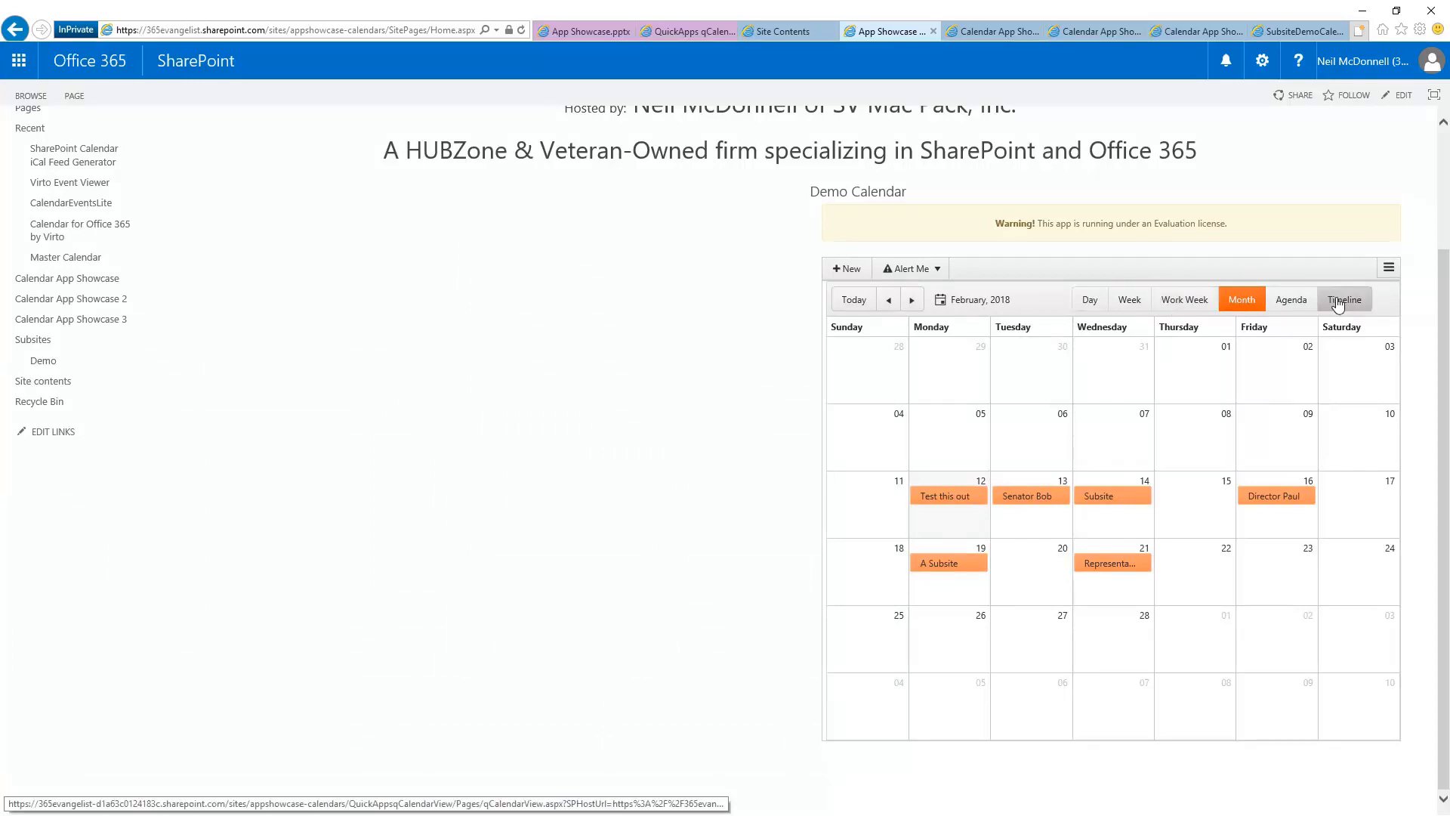
left_click(1182, 303)
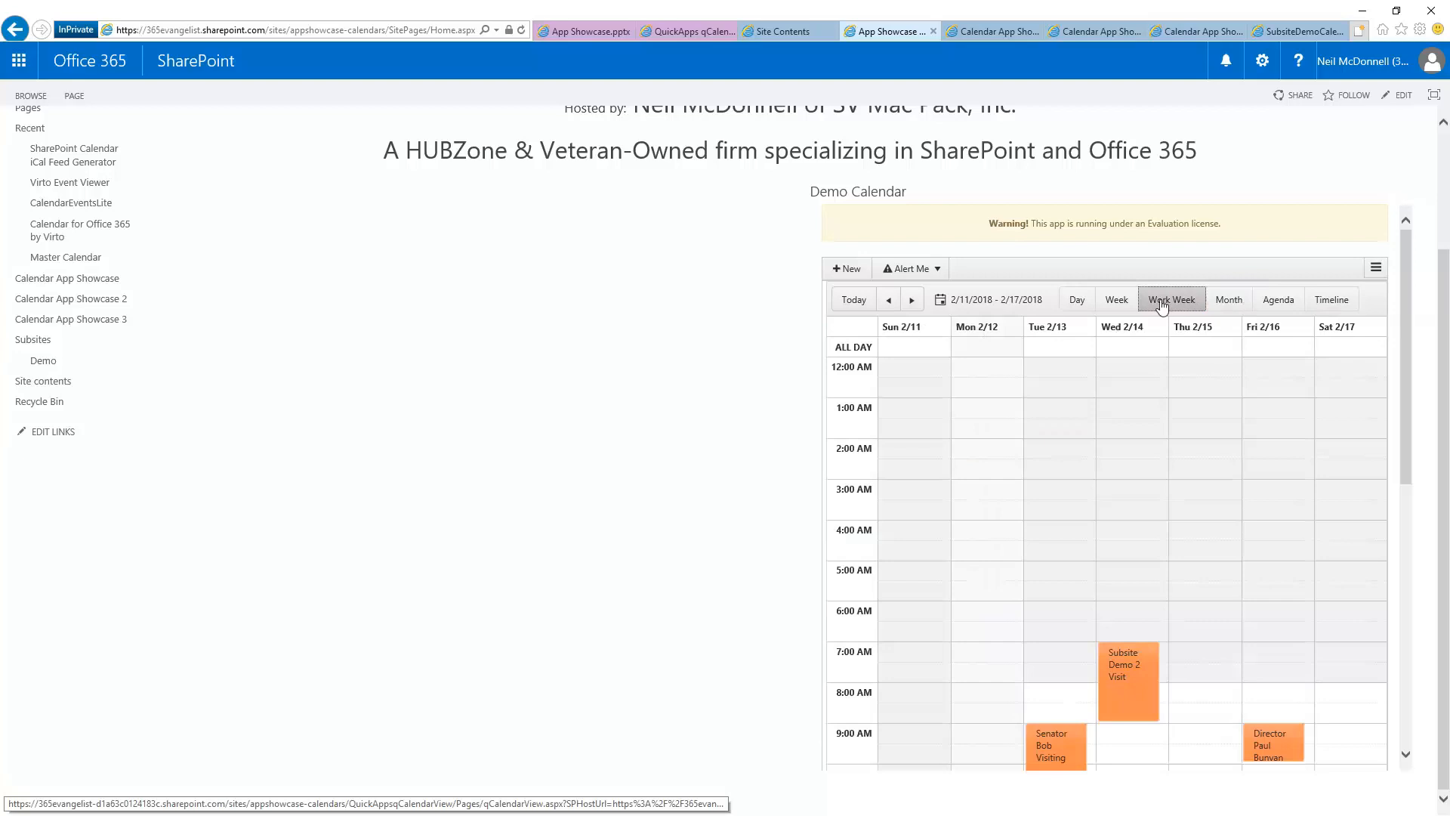
left_click(1228, 301)
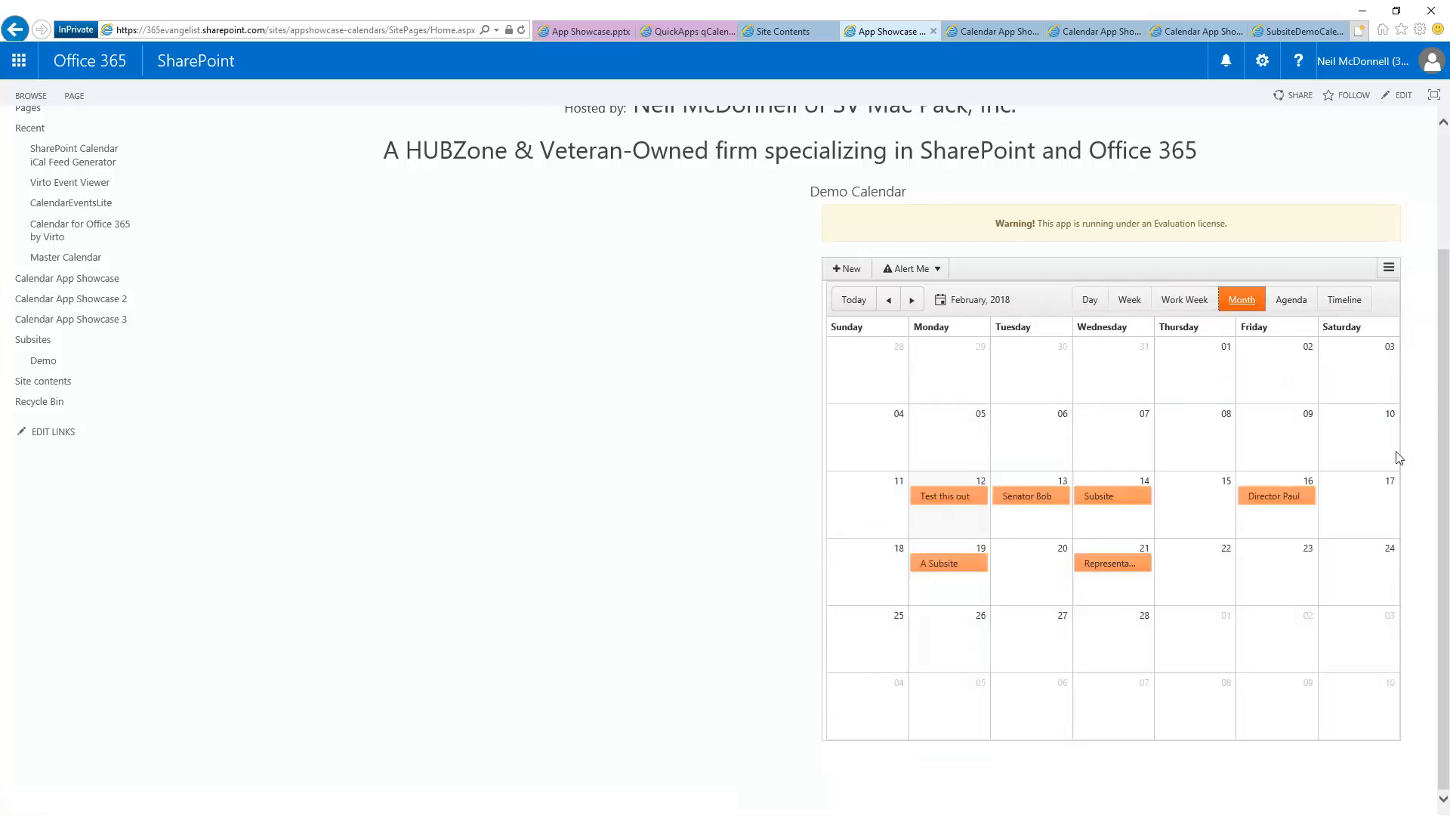
mouse_move(1123, 495)
left_click(1390, 270)
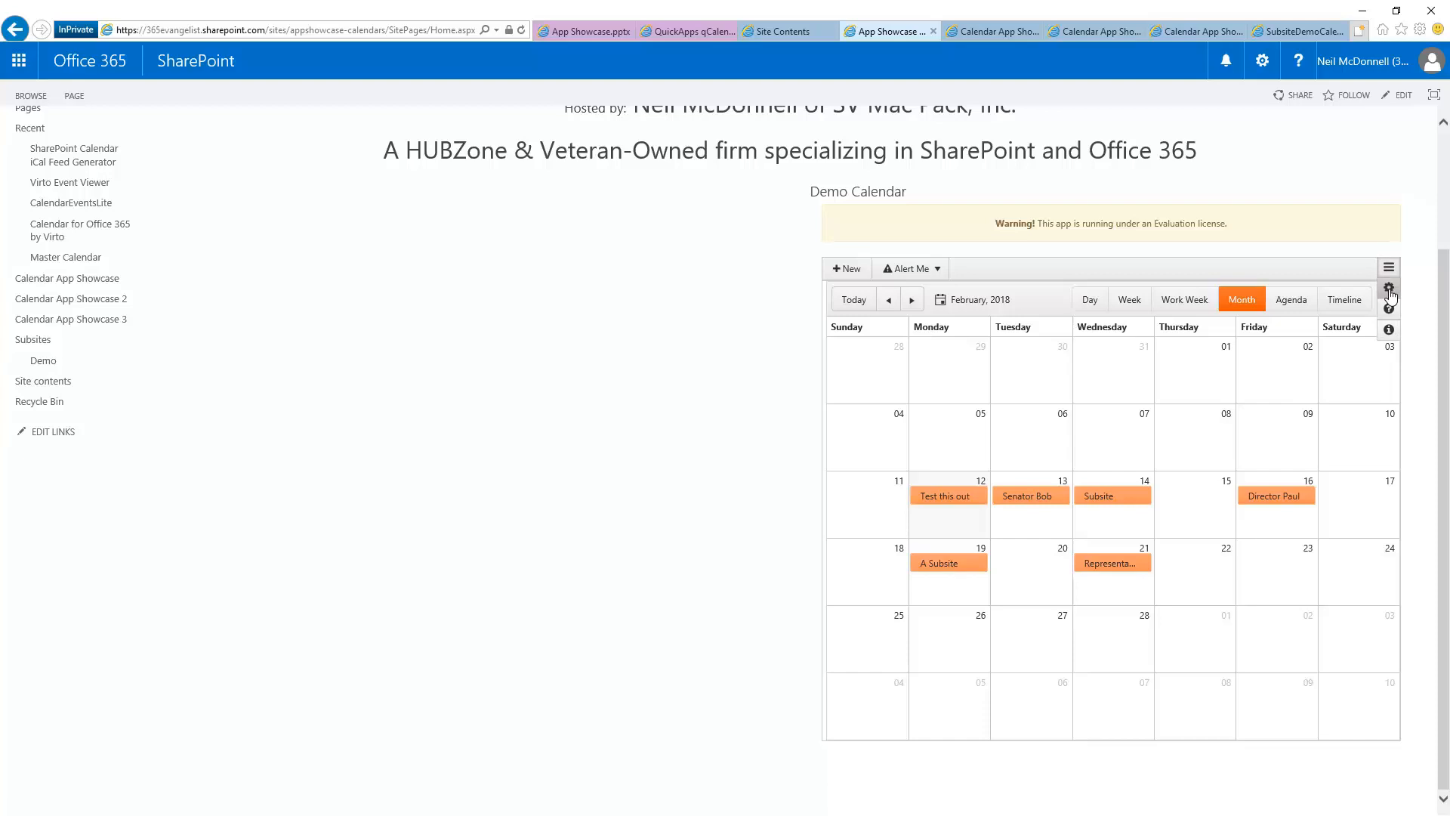
left_click(1389, 298)
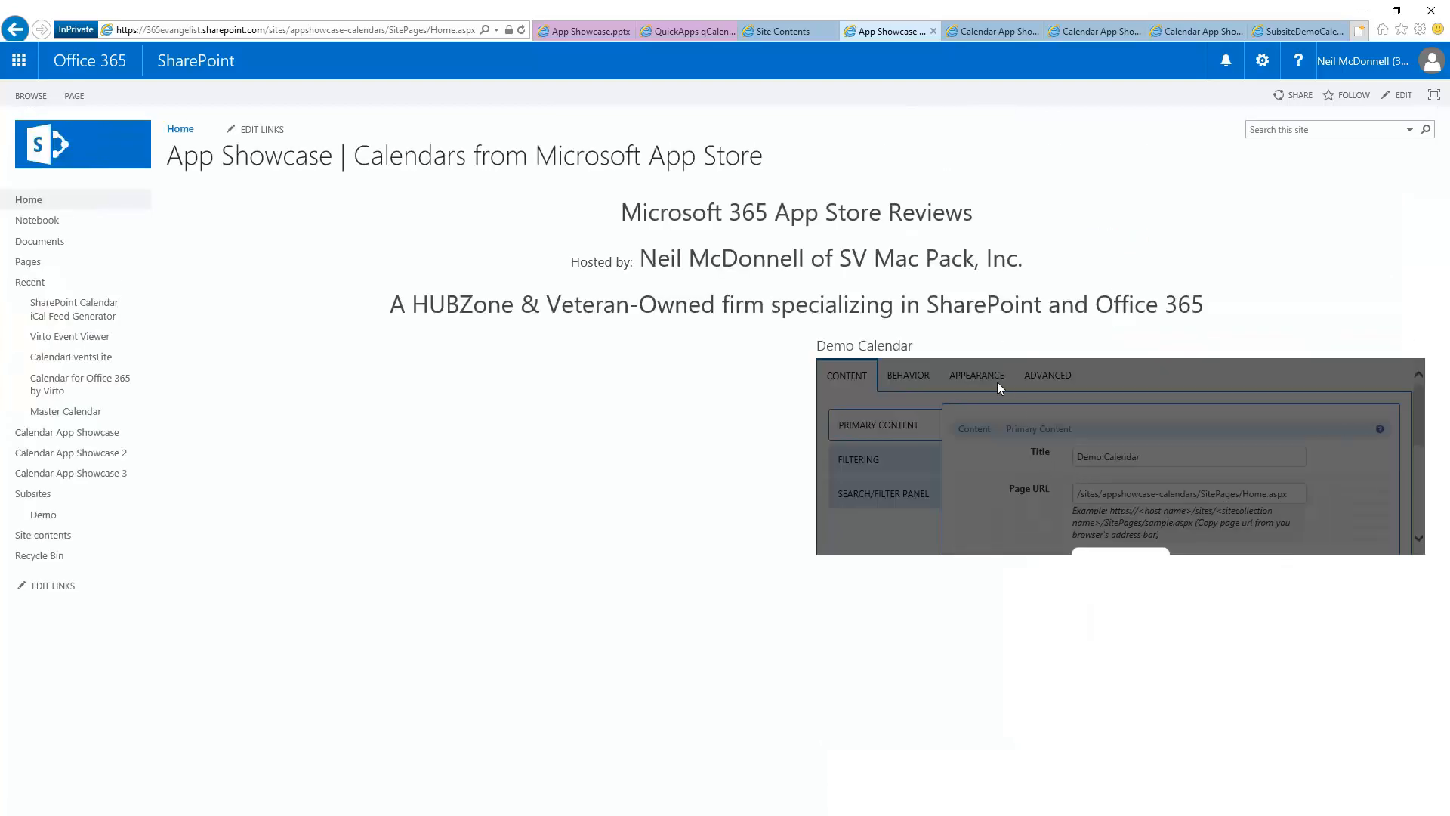
left_click(913, 380)
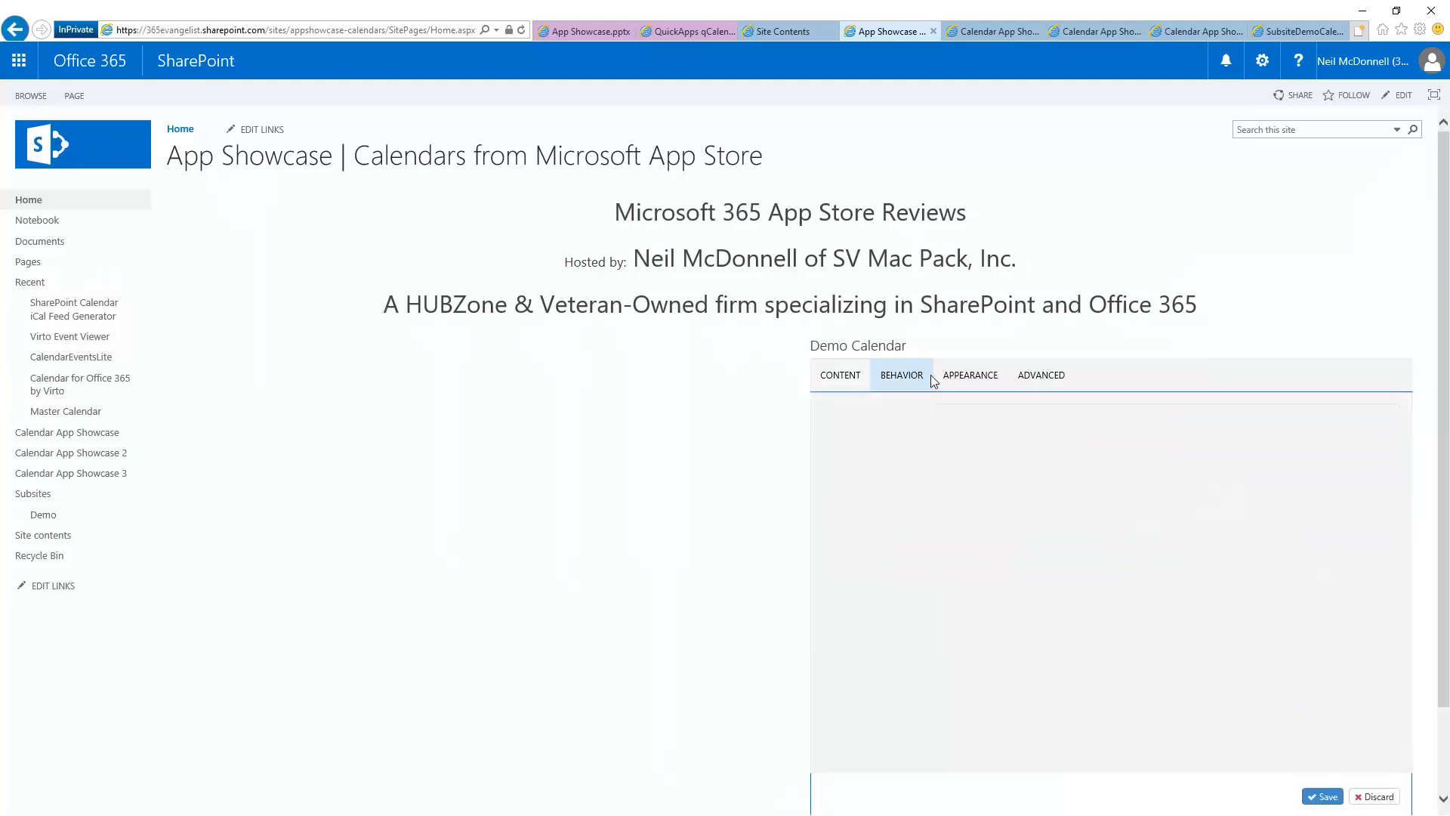
left_click(1045, 389)
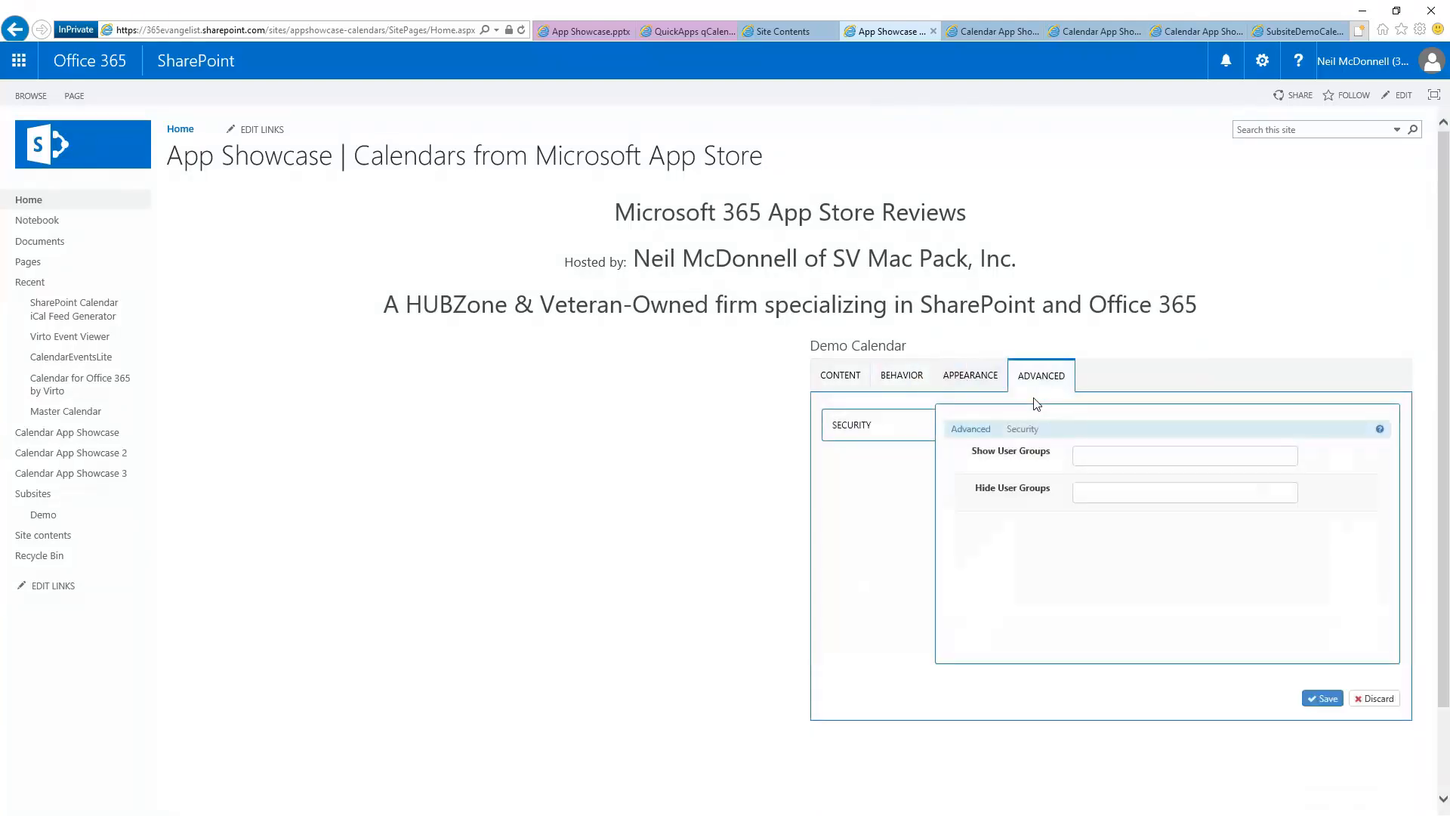
left_click(968, 381)
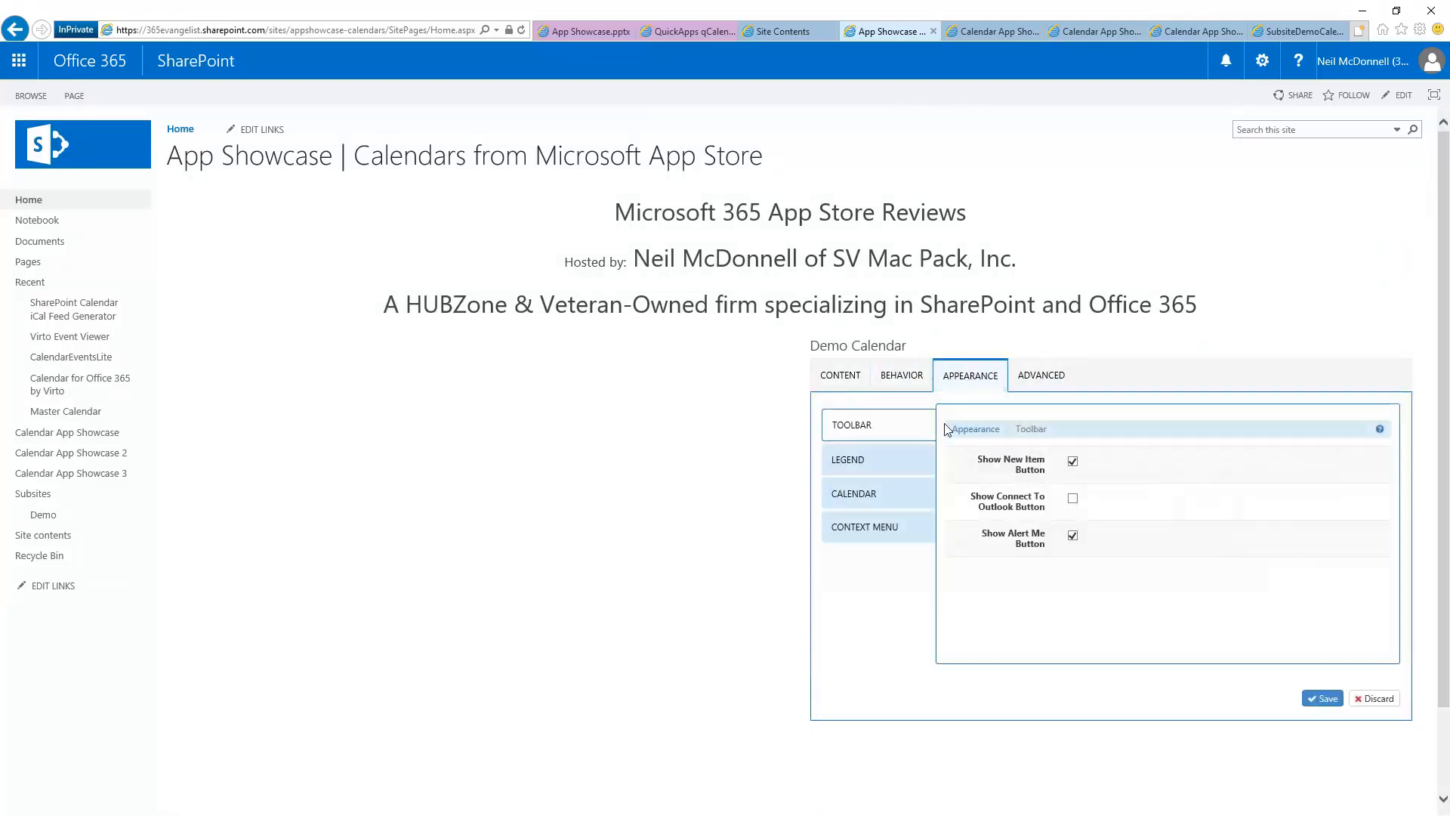
left_click(866, 501)
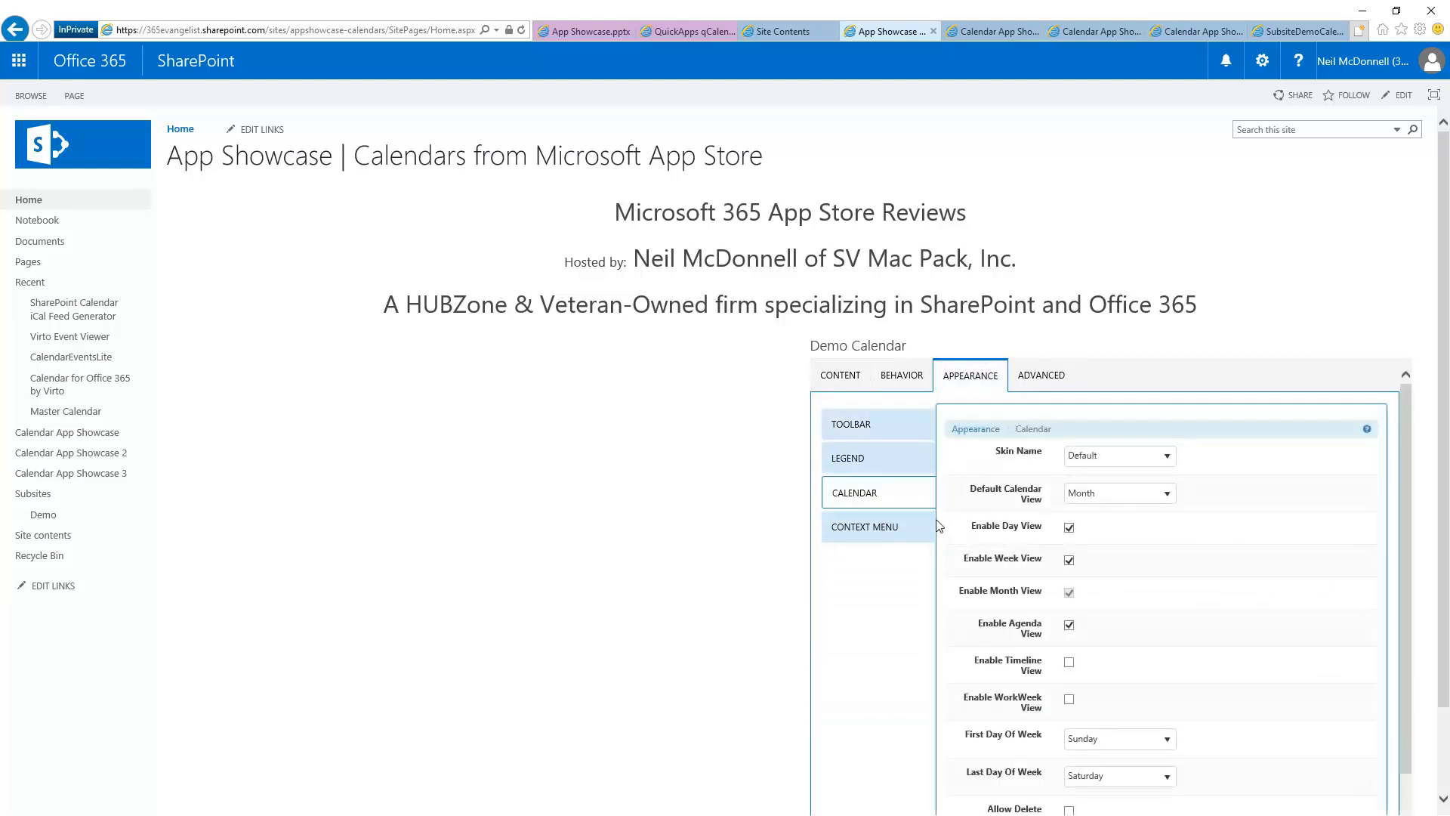
scroll(1126, 669, "down", 2)
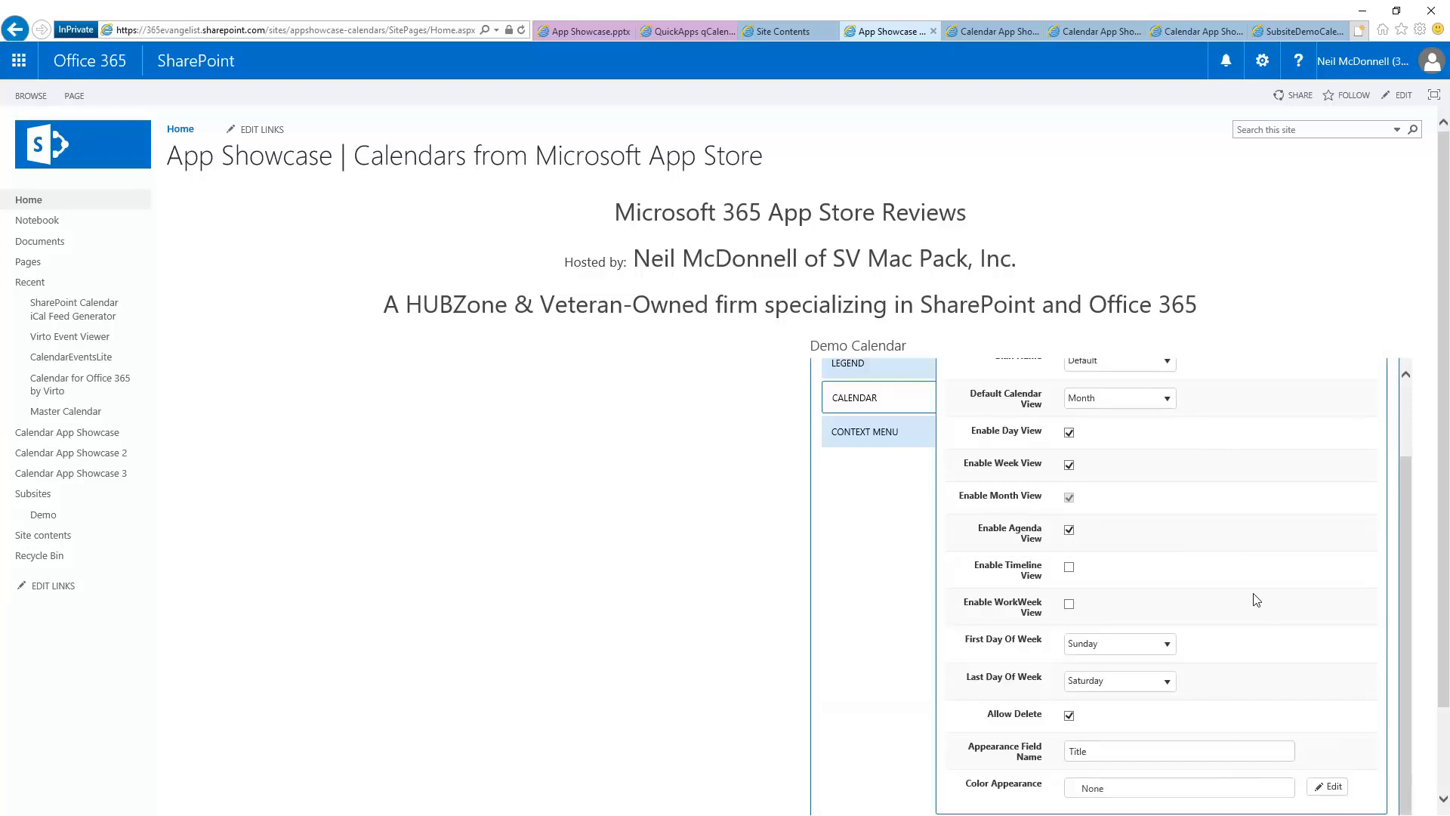
scroll(1256, 600, "up", 5)
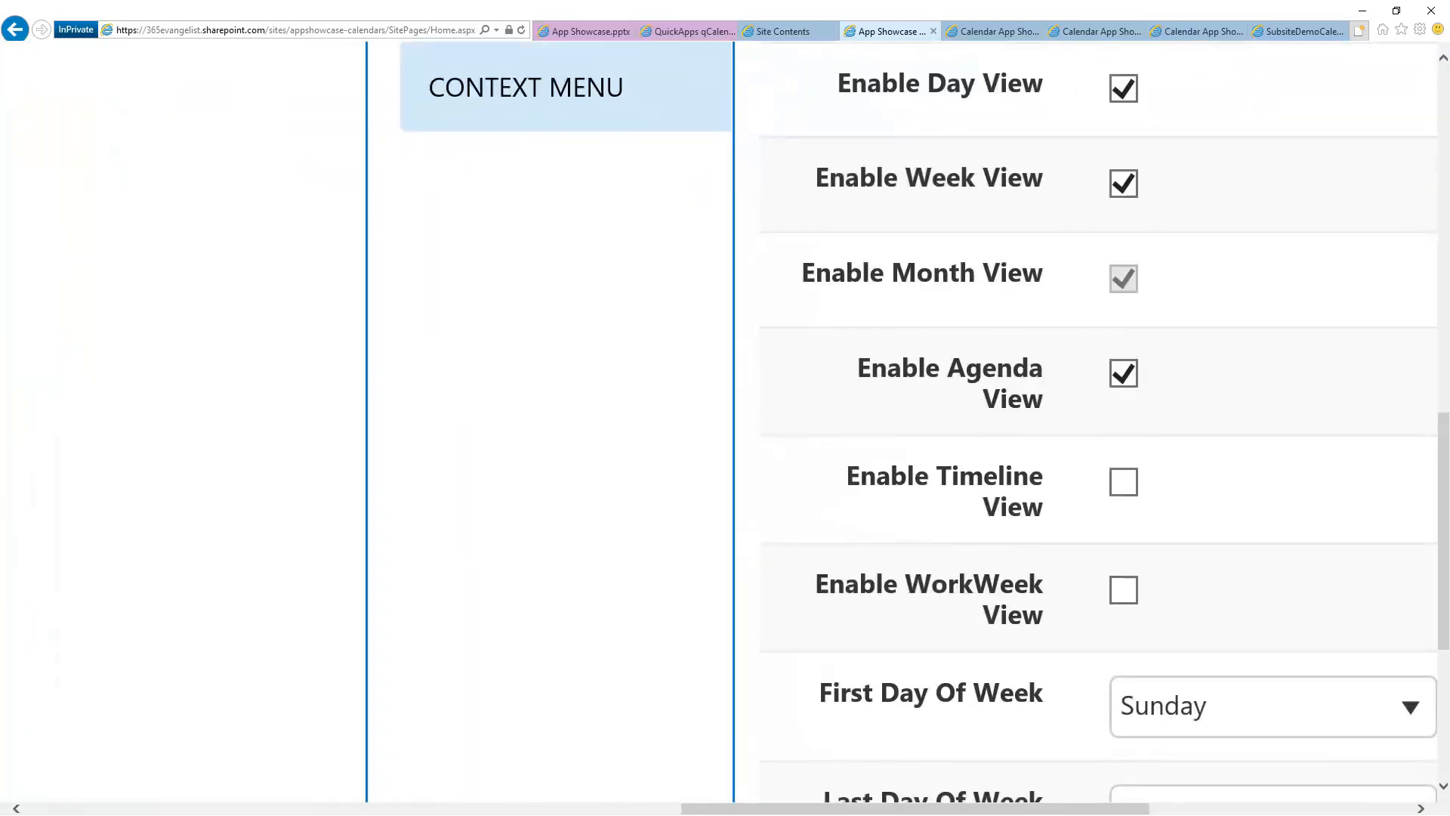
scroll(725, 423, "right", 10)
scroll(725, 423, "down", 3)
scroll(1170, 743, "down", 3)
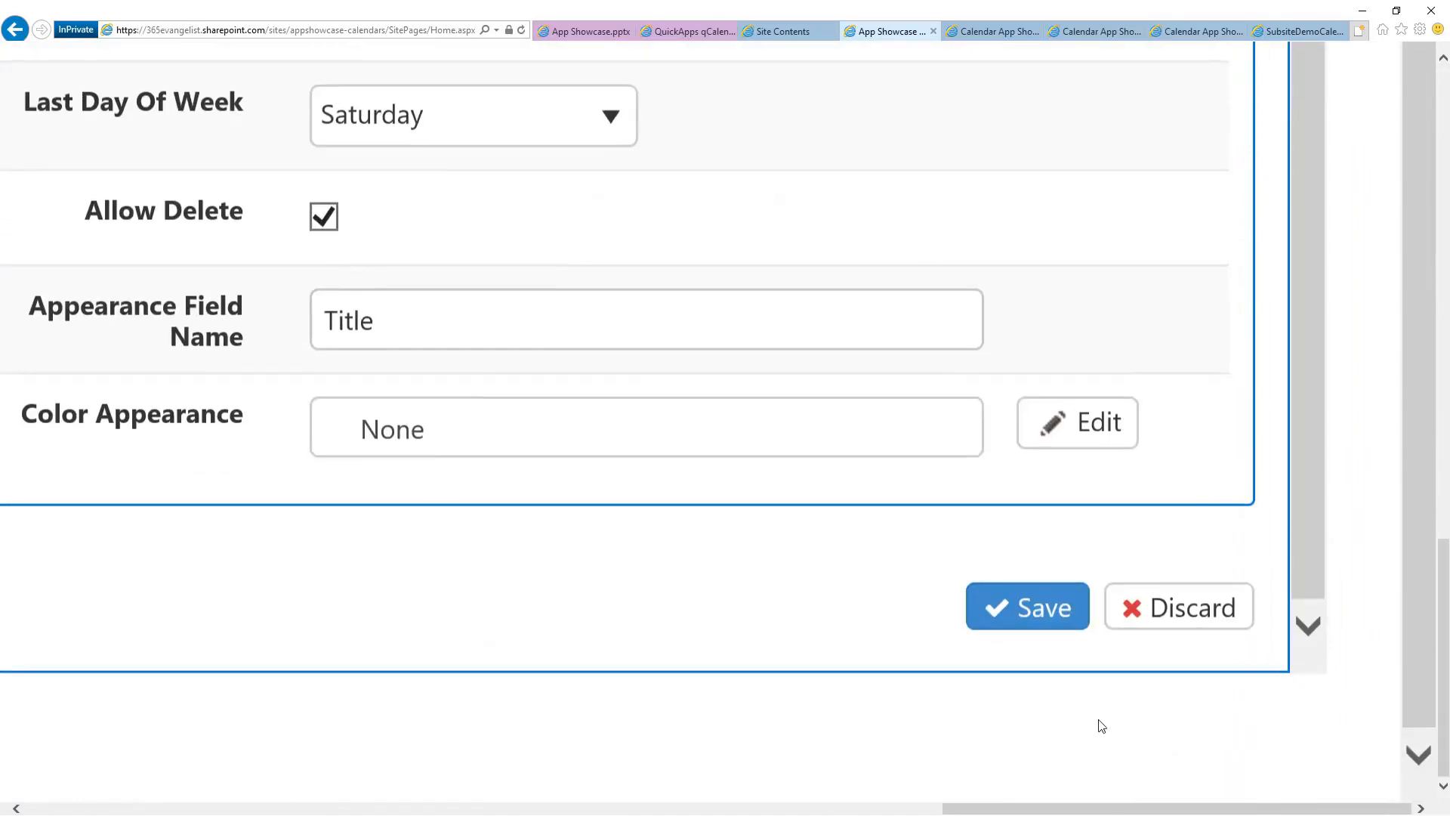
left_click(1030, 607)
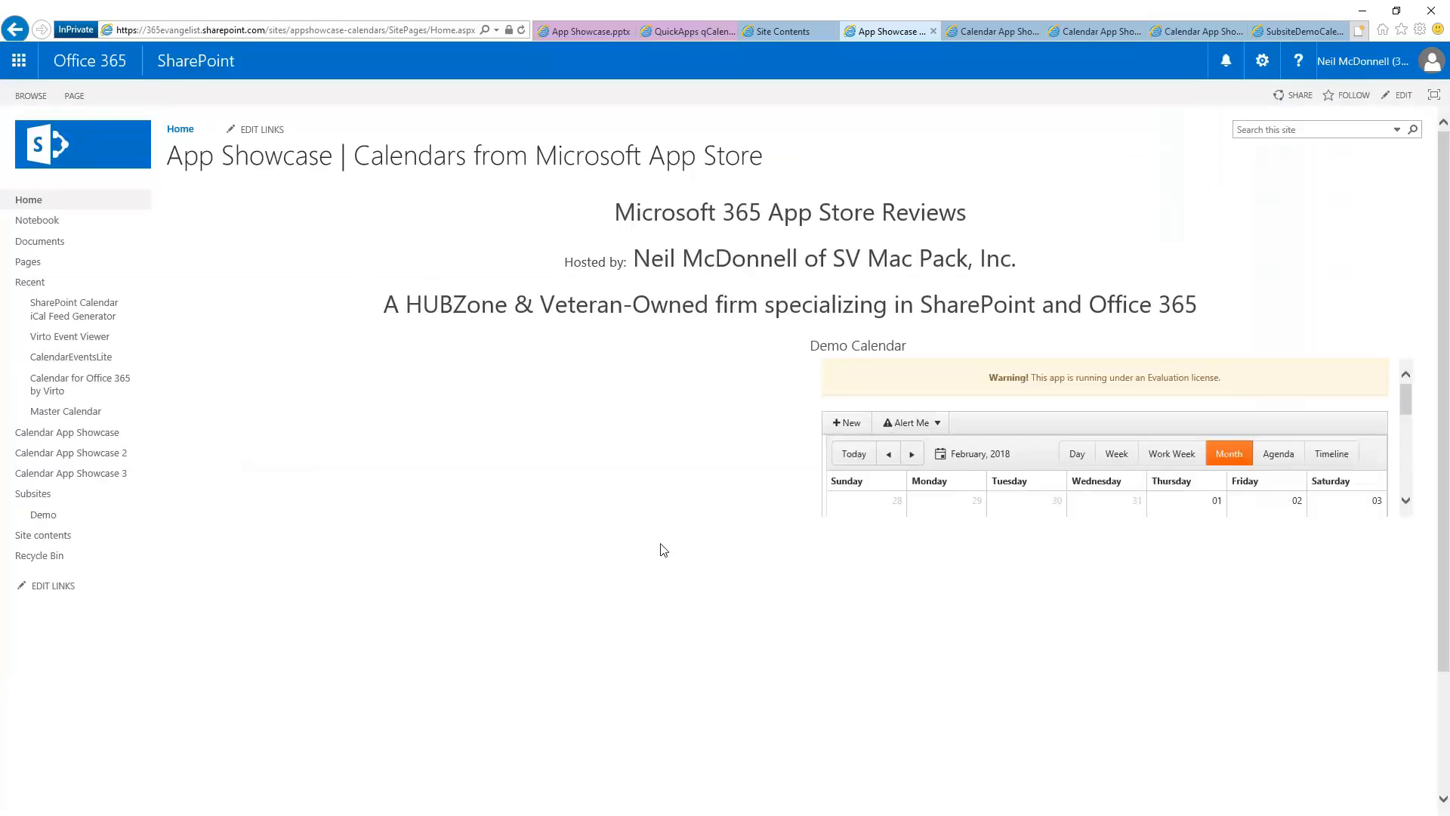
- Delete the "A Subsite" event on February 19 from the Demo Calendar and confirm the deletion
scroll(695, 608, "down", 1)
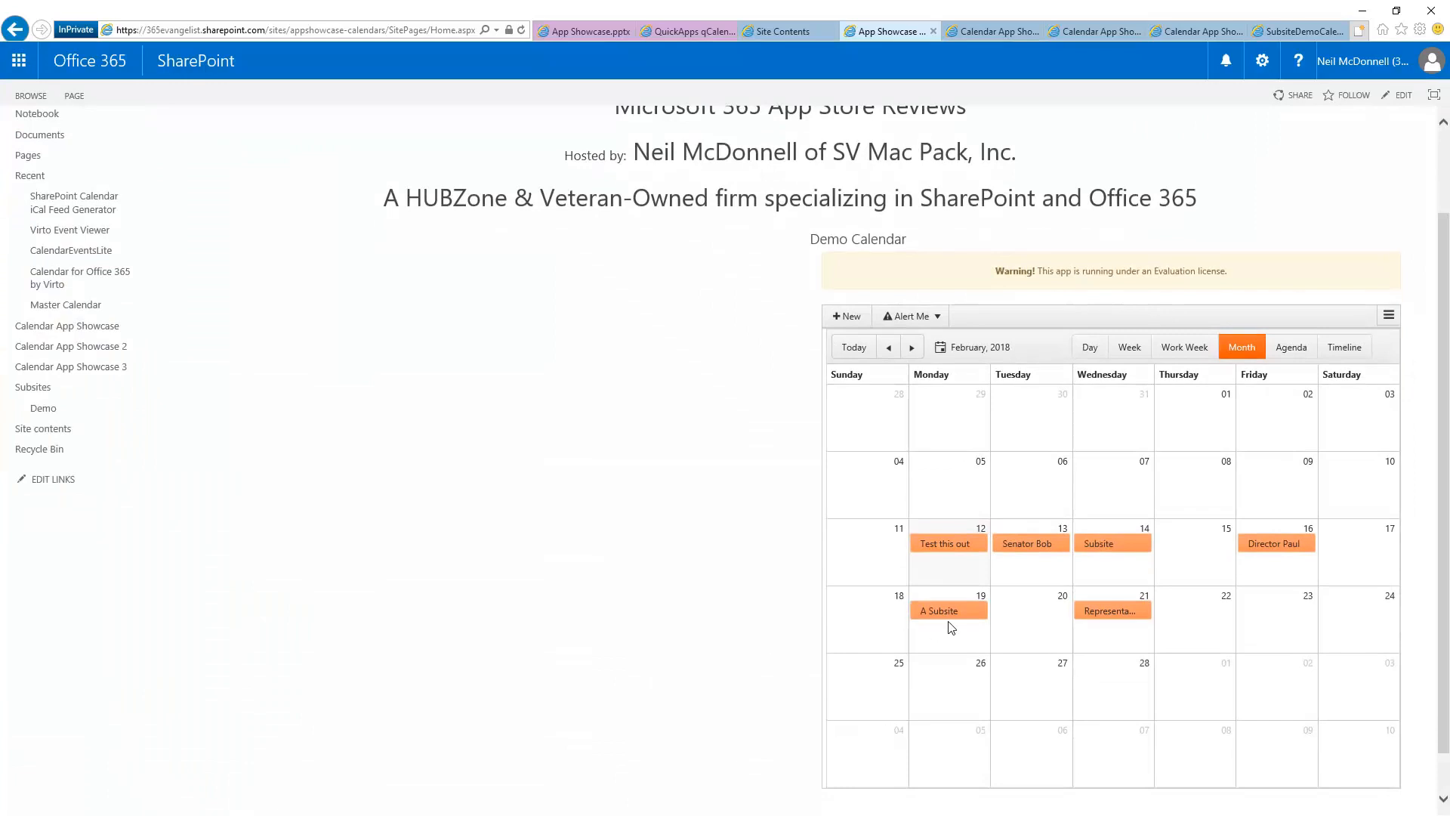
left_click(978, 613)
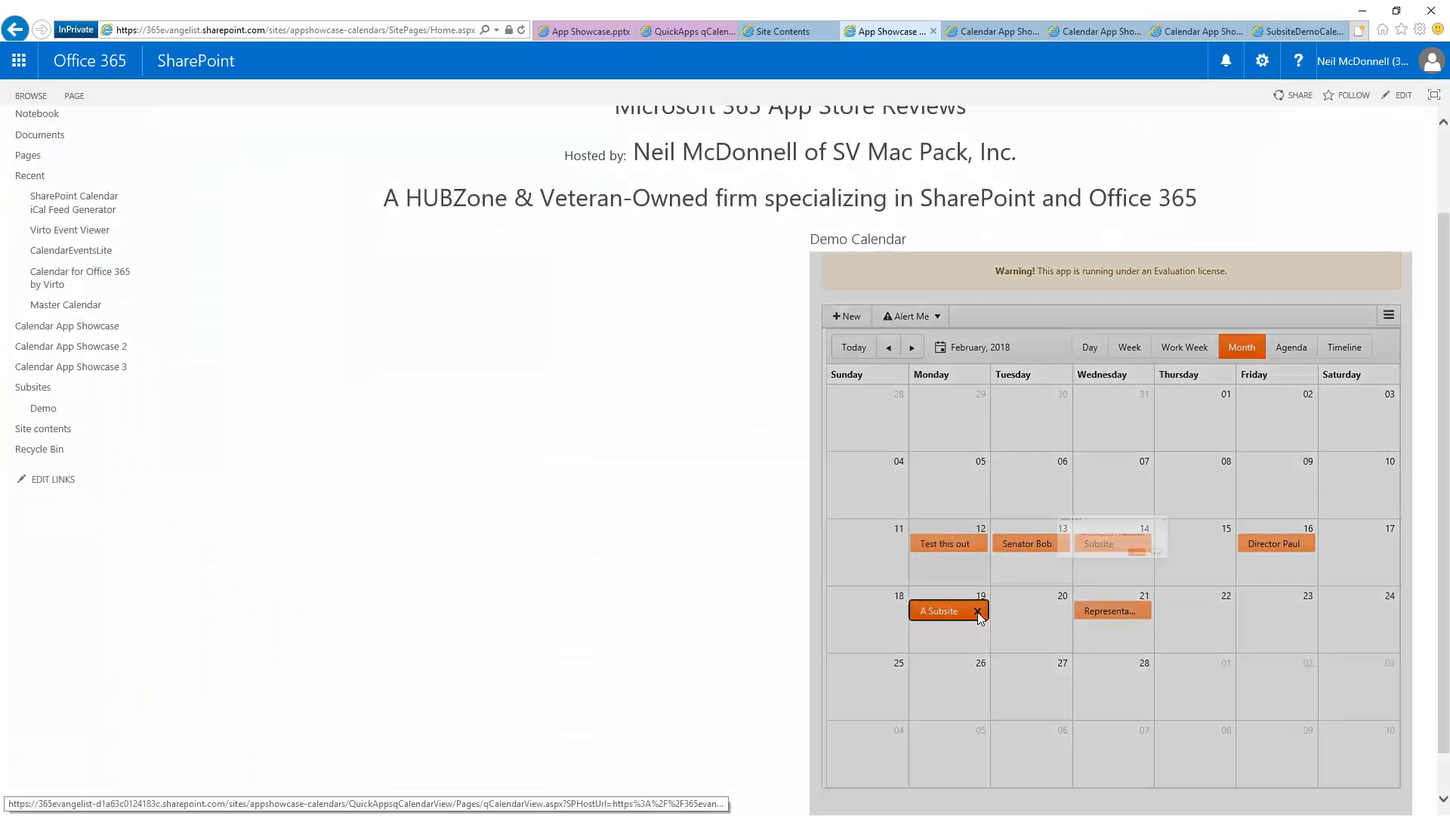
left_click(1171, 581)
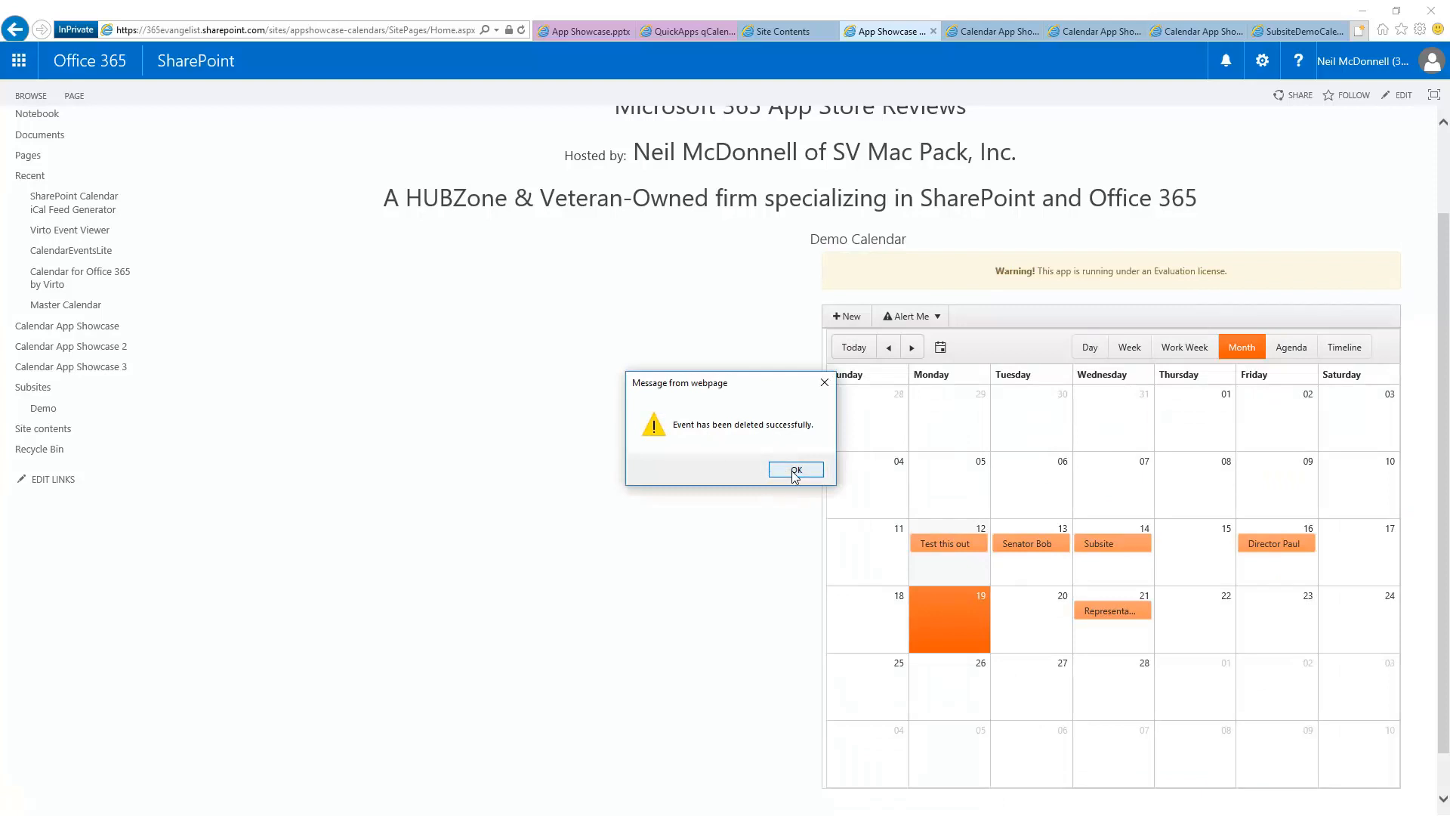
left_click(795, 471)
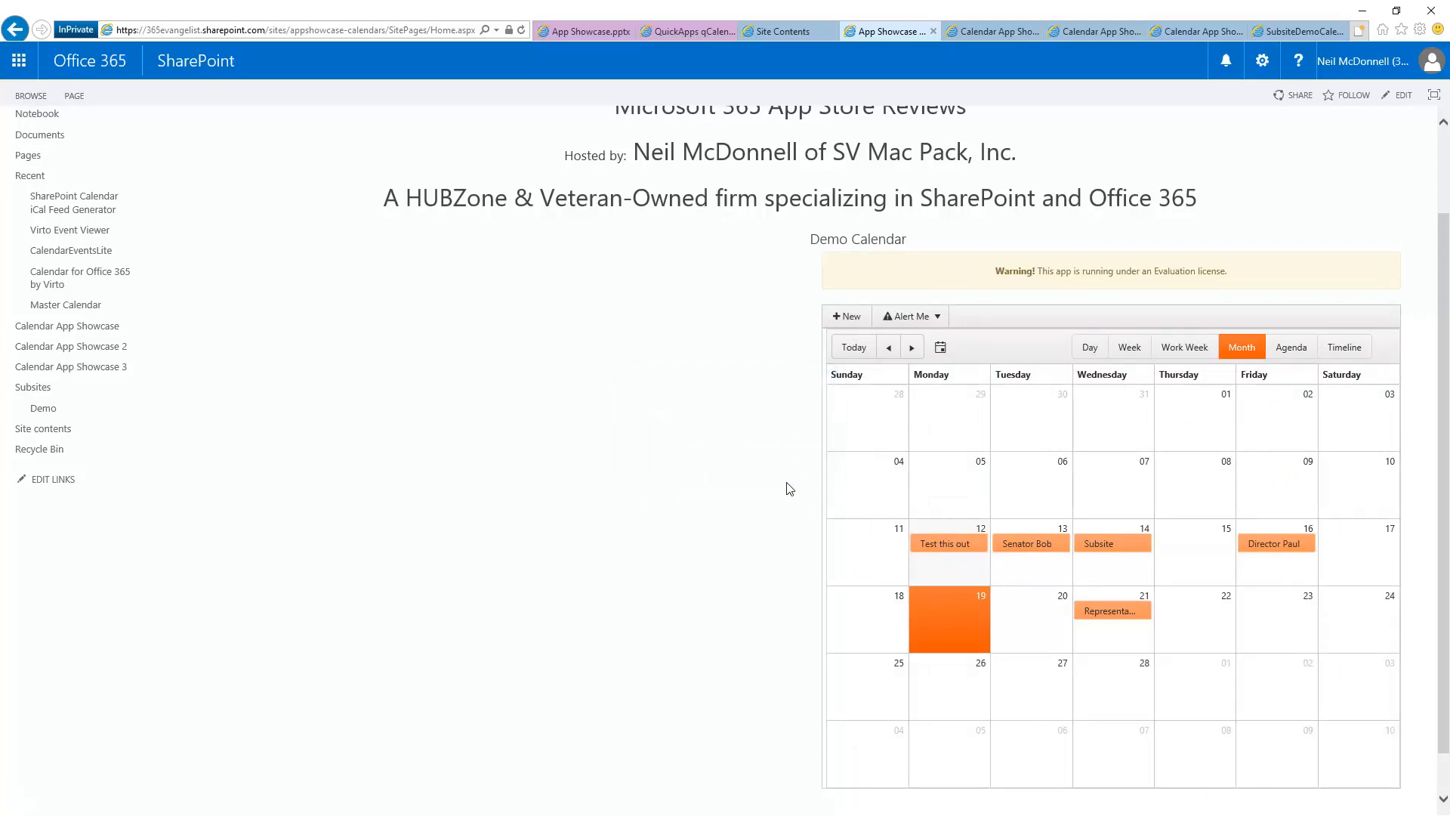
- Return to the QuickApps qCalendarView product overview on Microsoft AppSource
scroll(638, 350, "up", 3)
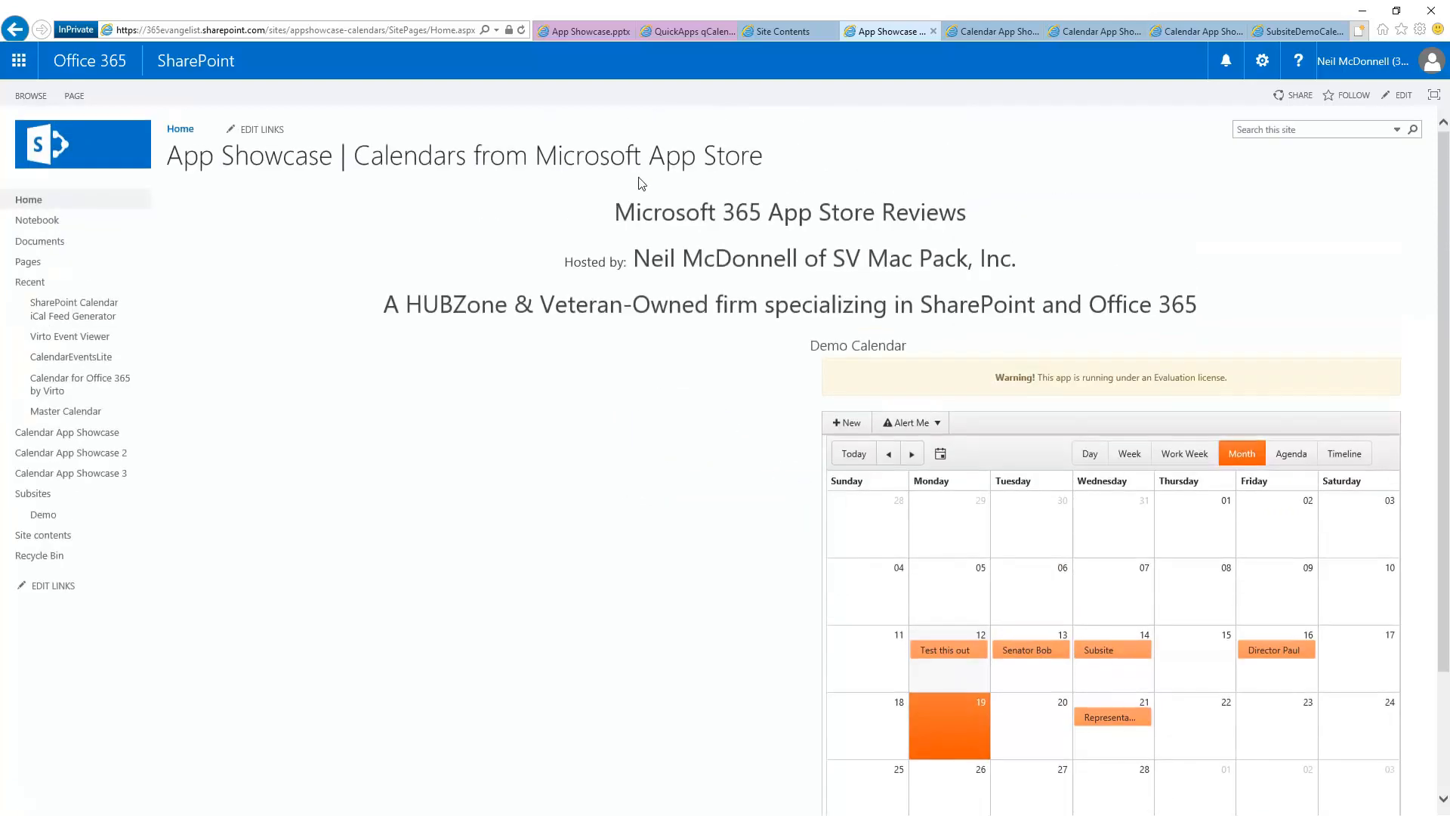
left_click(674, 38)
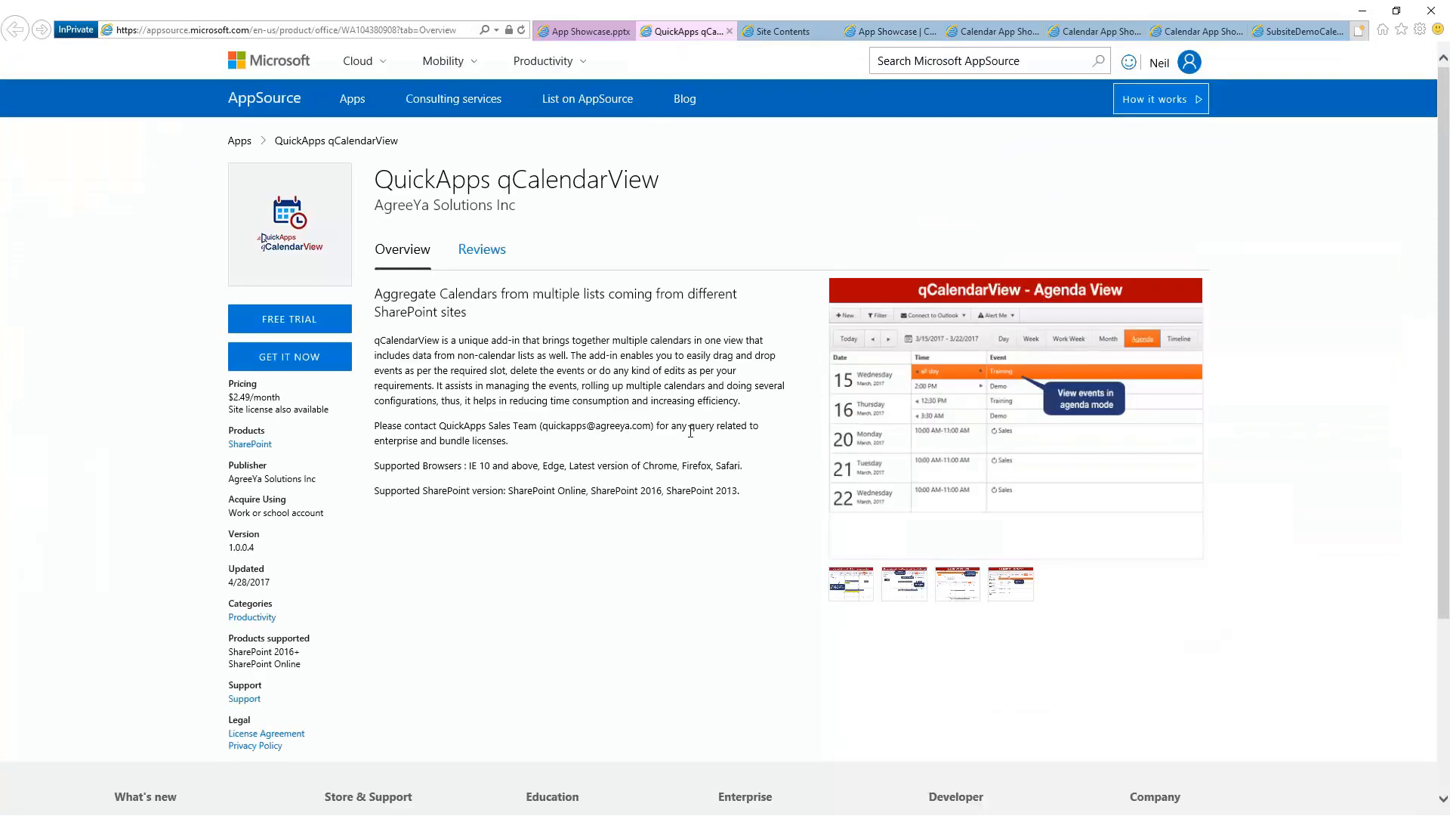